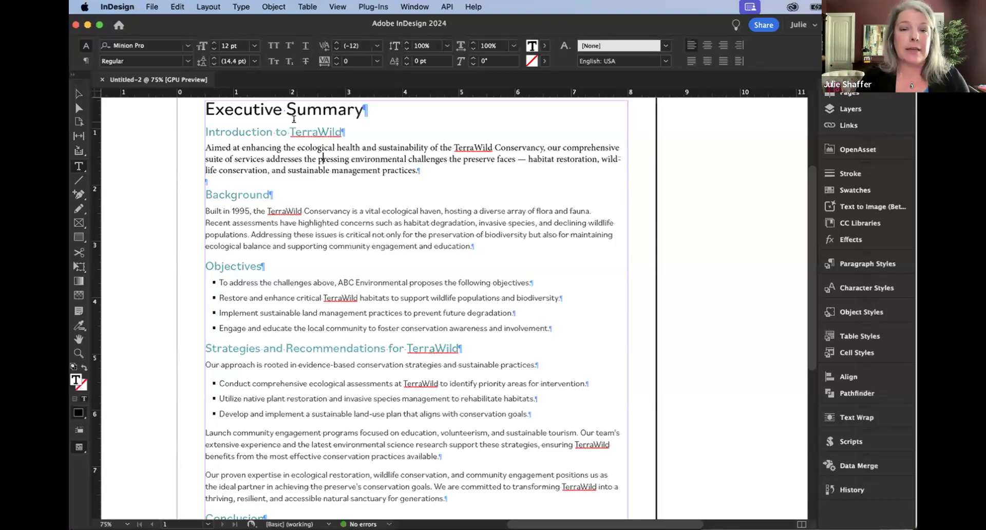
click(364, 109)
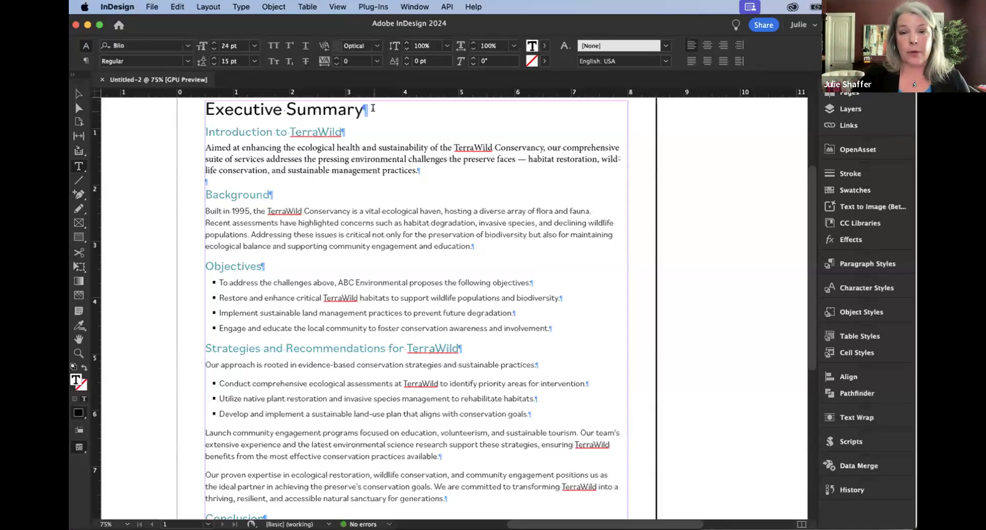
drag(367, 109, 376, 106)
click(210, 179)
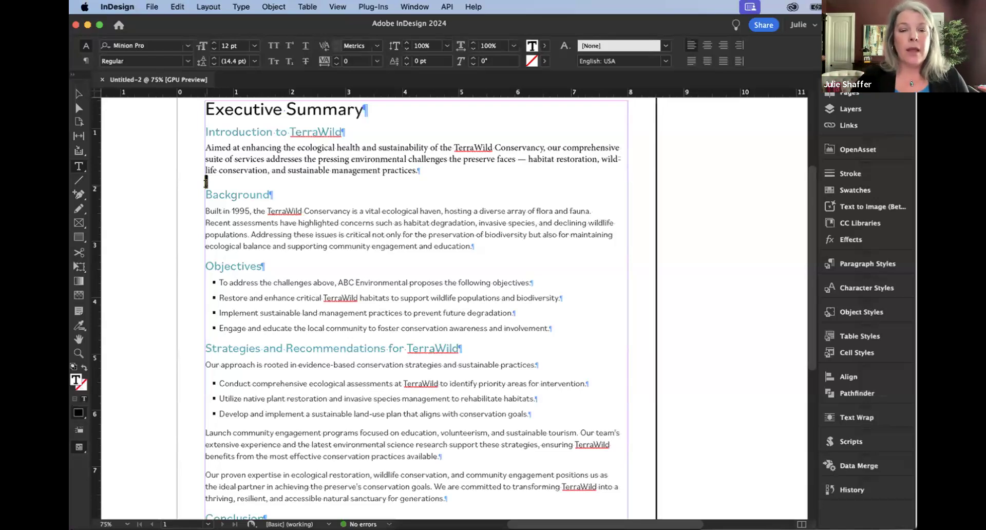
Set the phrase "vital ecological haven" in the Background paragraph to the Bold font style.
key(super+equal)
key(super+equal)
key(super+equal)
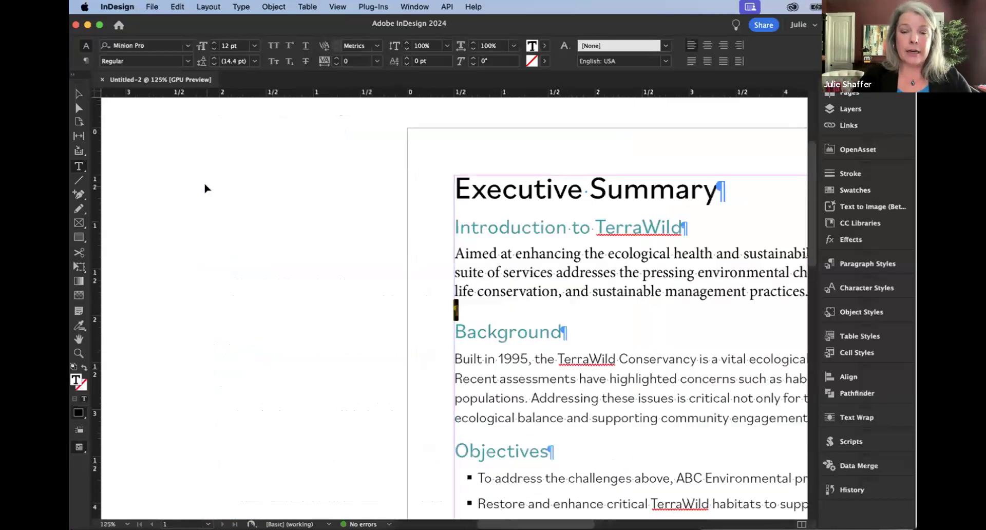
scroll(488, 352, right, 10)
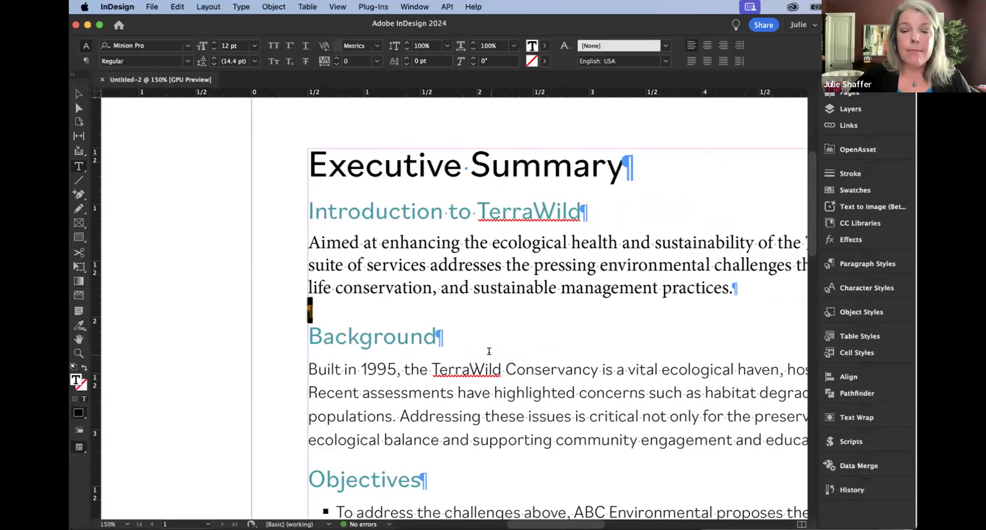
scroll(488, 352, right, 3)
drag(334, 369, 486, 369)
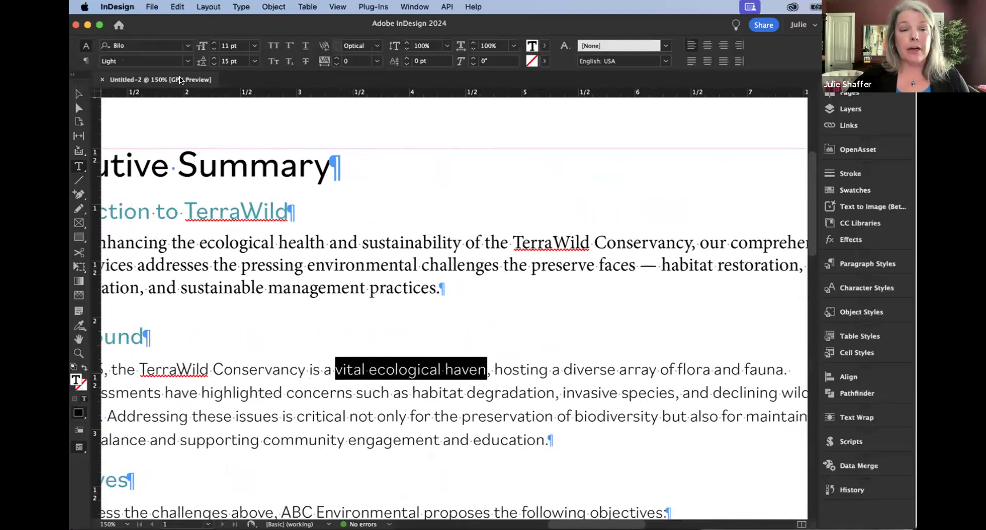
click(186, 62)
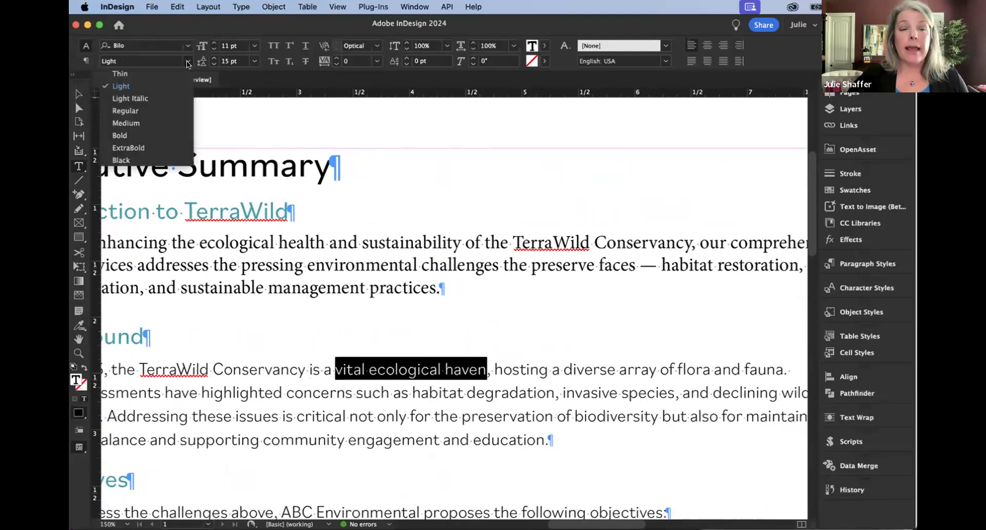
click(128, 133)
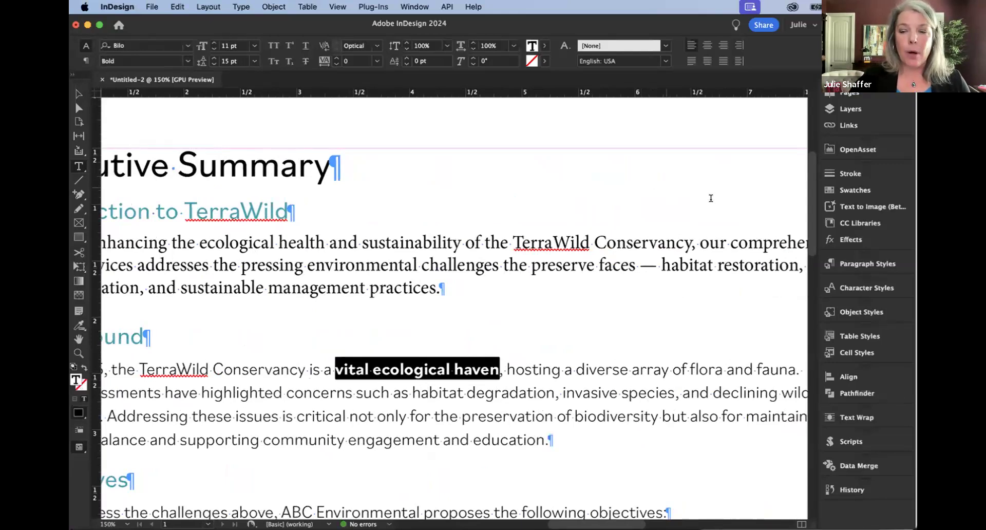
Create a character style named Bold from the selected phrase, with only the Bold font style, and add it to the _2024 Beyond Basics library.
click(867, 289)
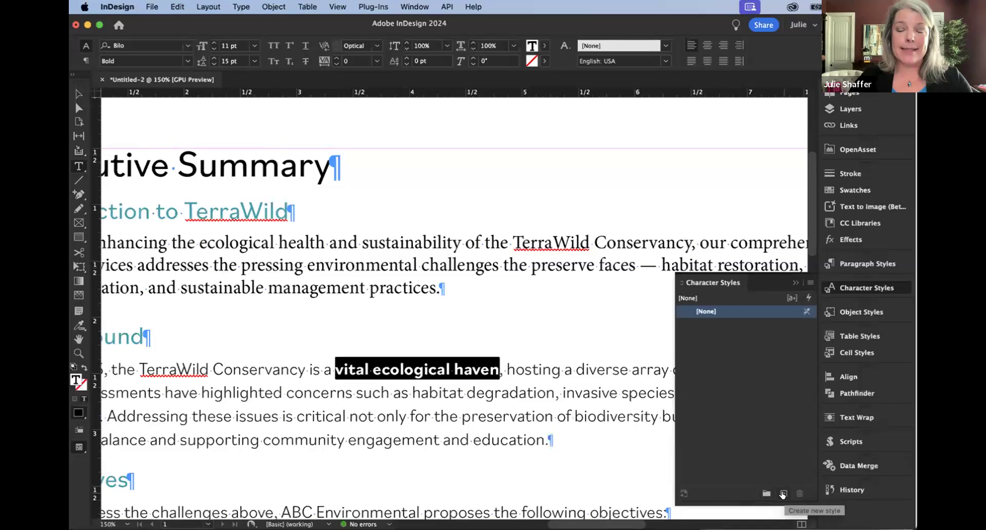
alt+click(783, 494)
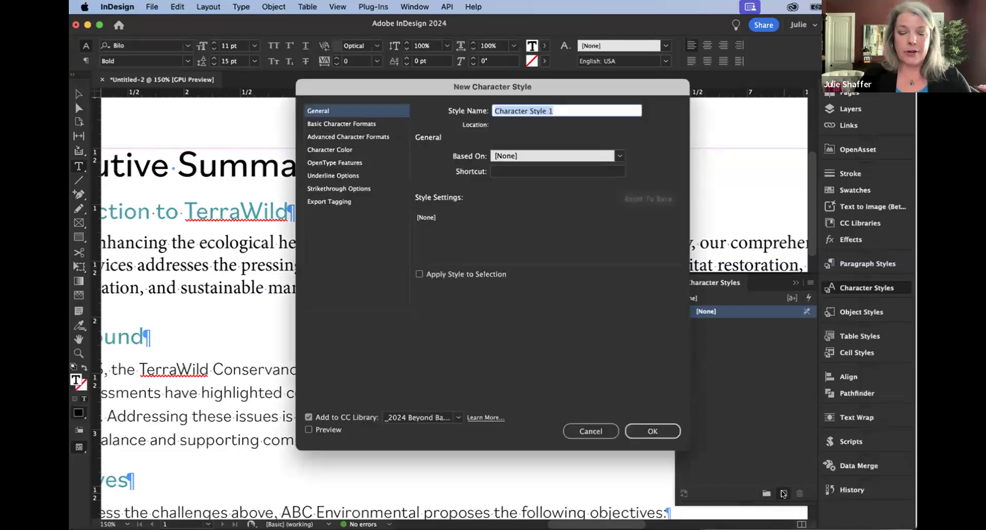
text(Bold)
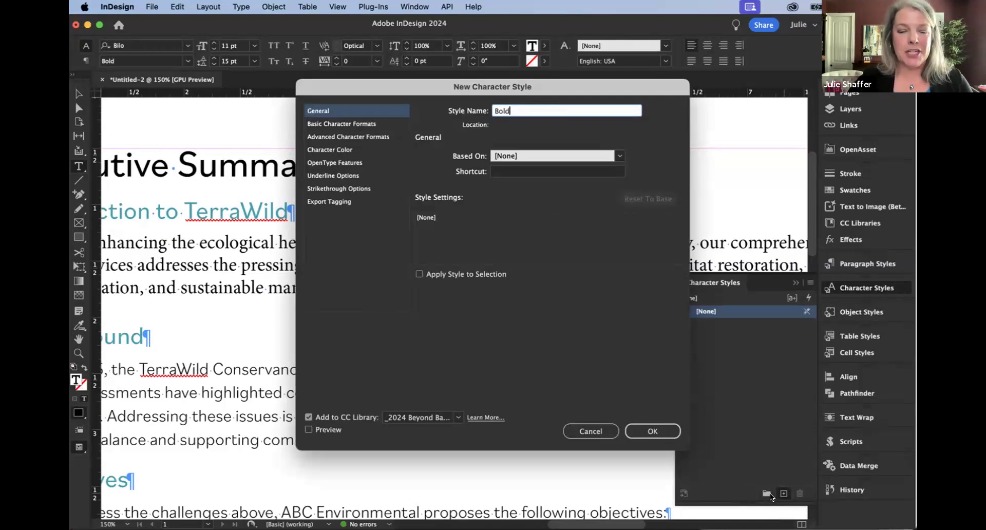
click(349, 124)
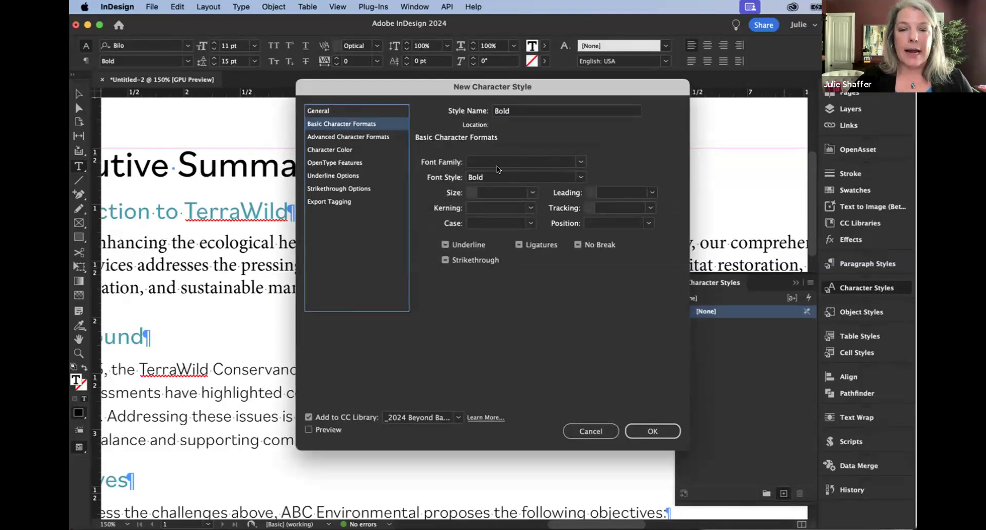
click(308, 418)
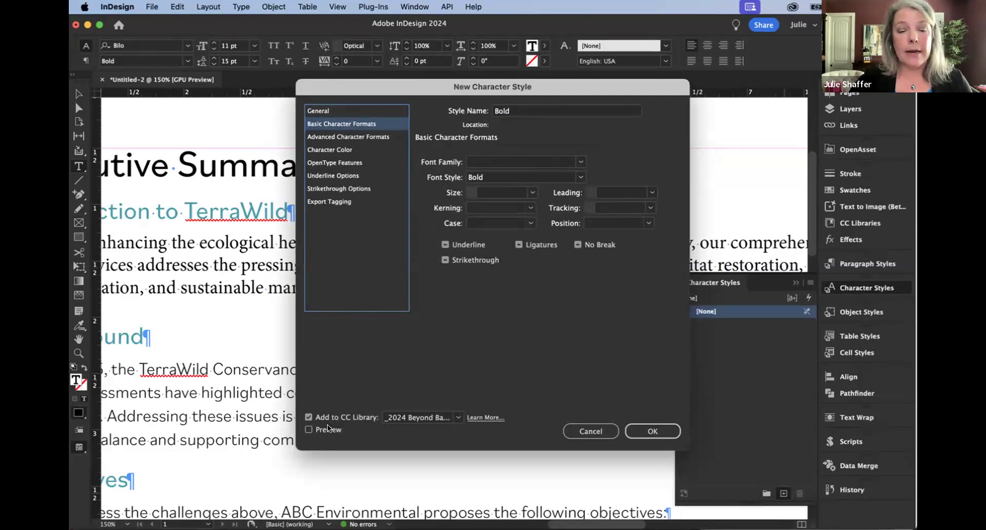
click(652, 430)
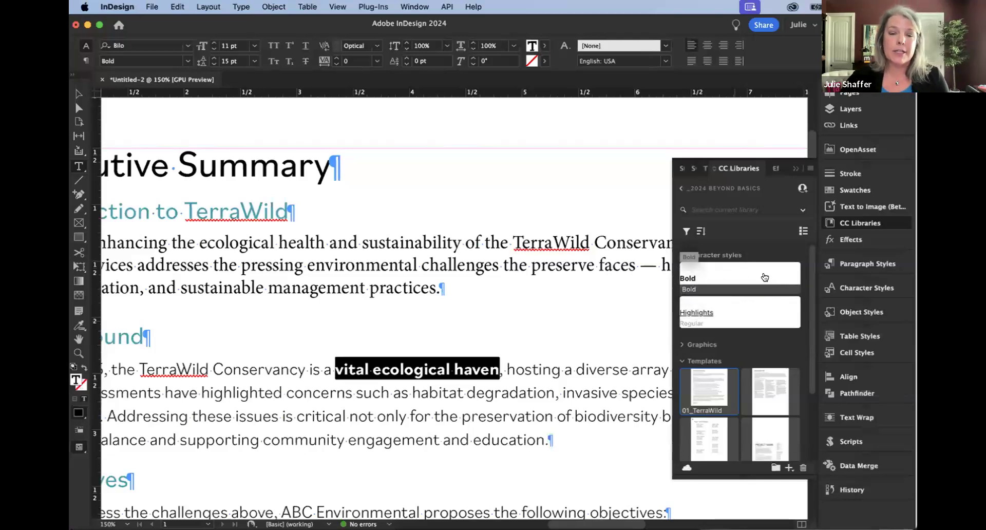
Dismiss the library view and check which paragraph style the bold phrase in the Background paragraph uses.
click(487, 386)
scroll(513, 385, left, 2)
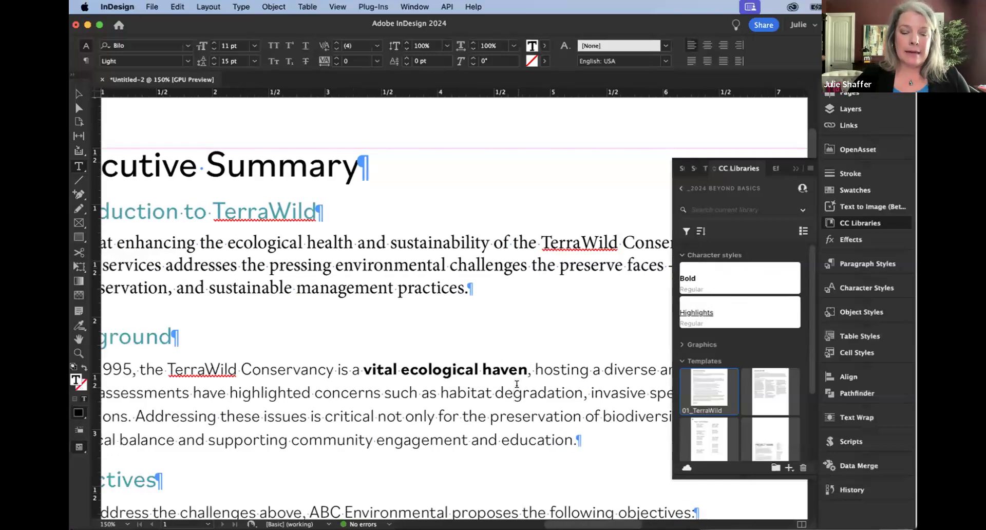
key(super+minus)
key(super+minus)
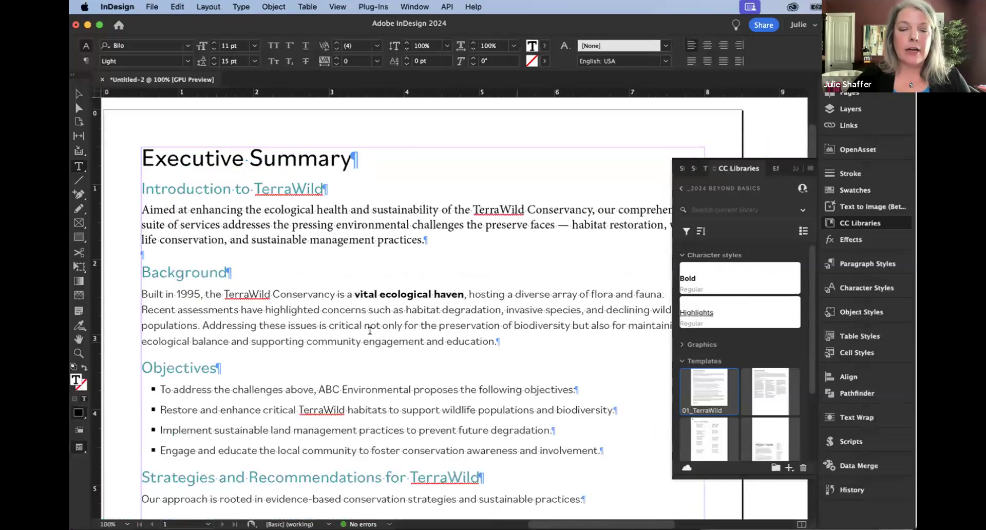
click(376, 293)
scroll(377, 293, right, 1)
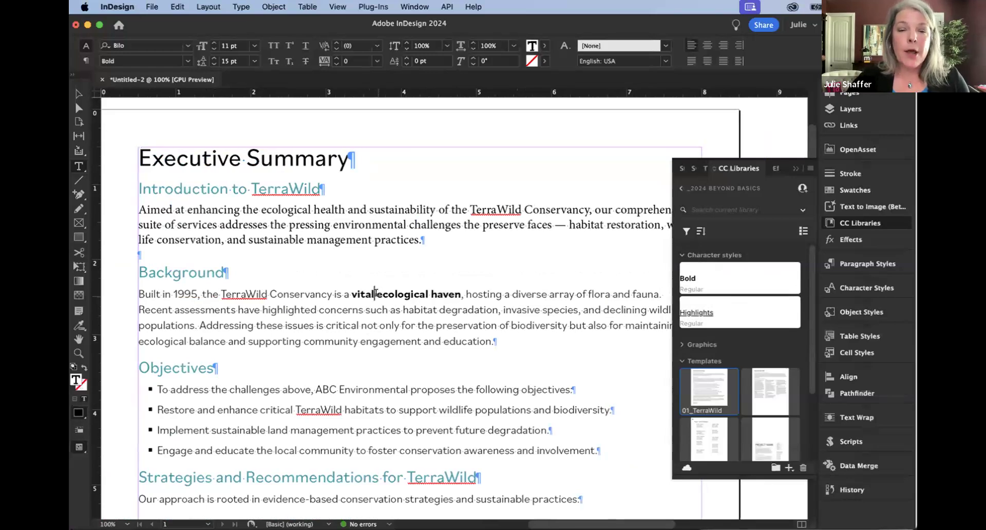
click(796, 168)
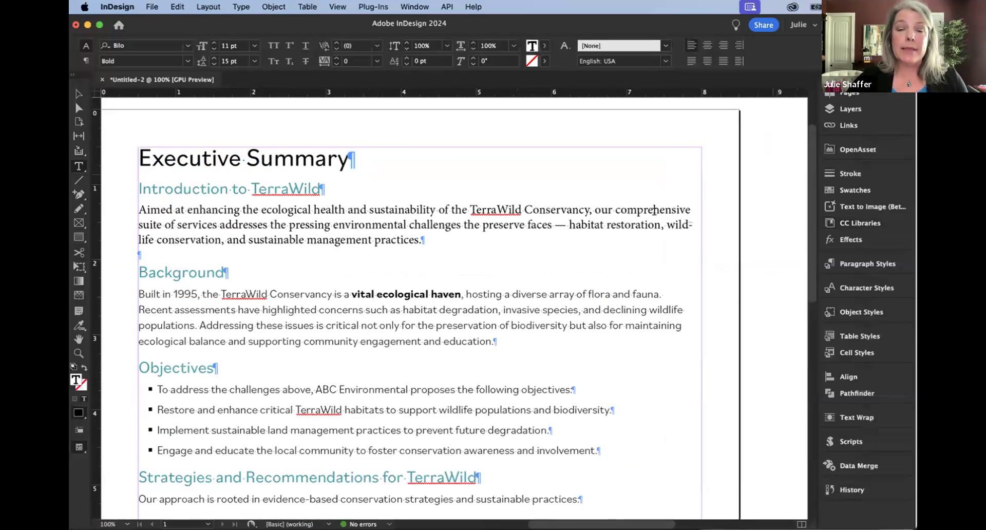
scroll(653, 212, left, 3)
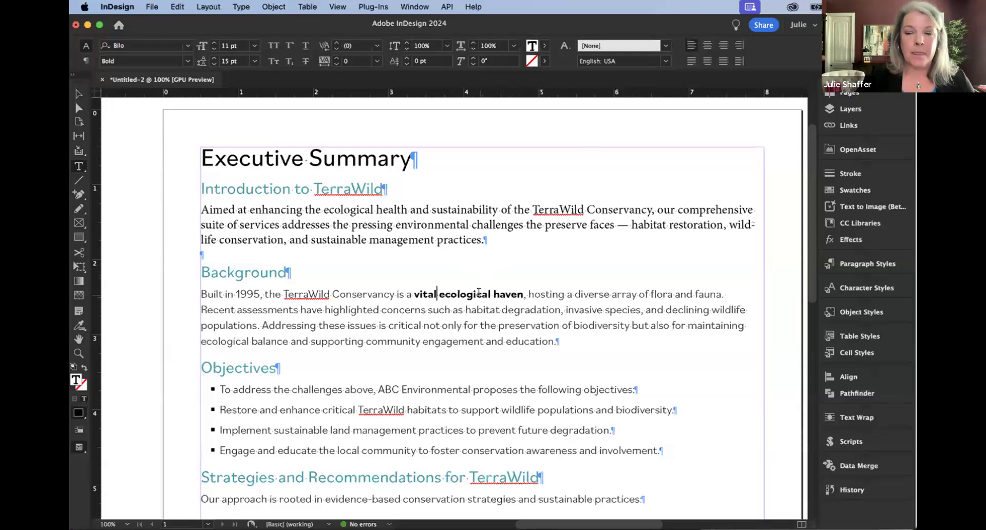
click(845, 263)
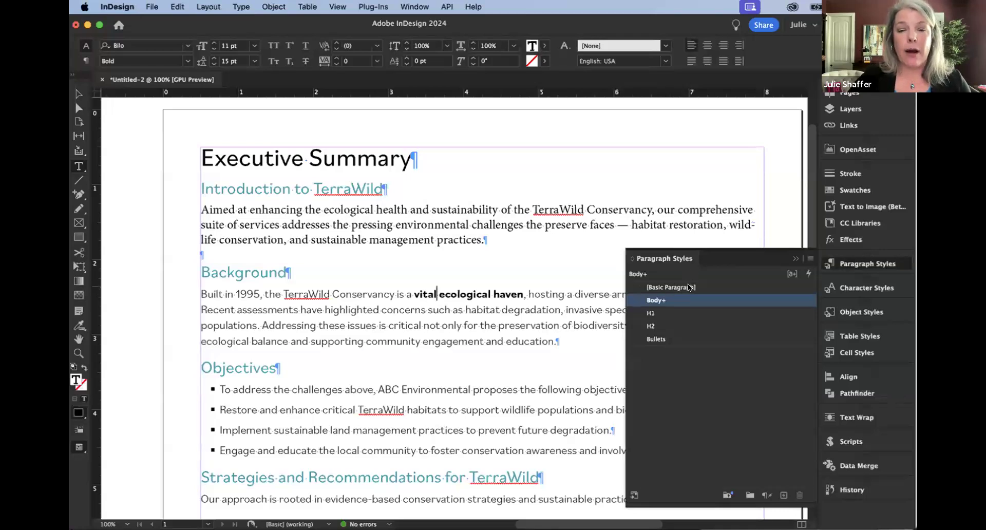
Delete the empty paragraph above the Background heading and apply the Body paragraph style to the introduction paragraph.
click(320, 225)
drag(204, 206, 223, 252)
click(212, 251)
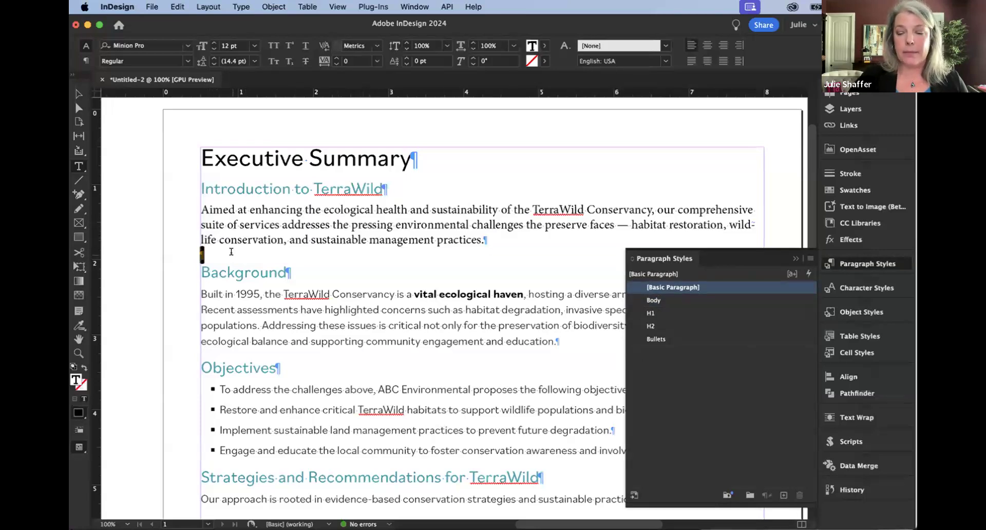
key(Delete)
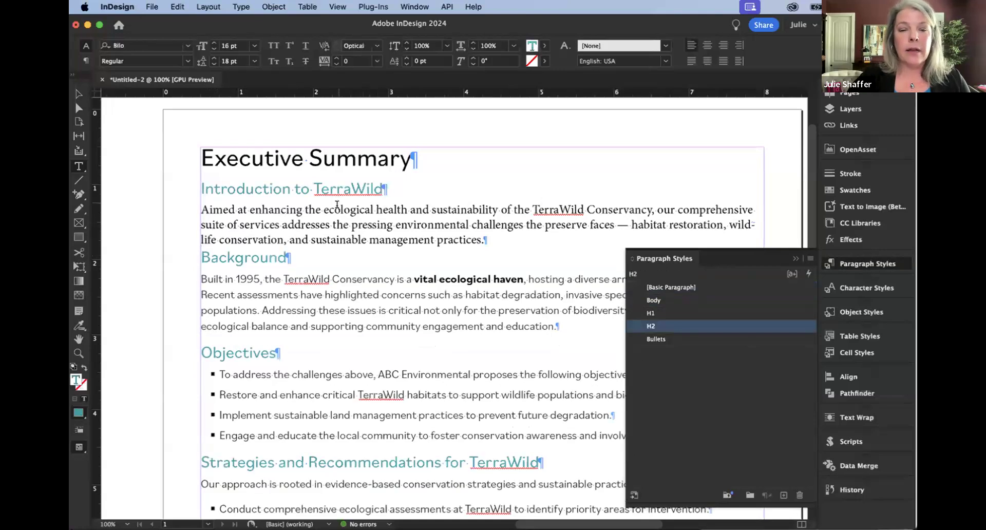
click(326, 225)
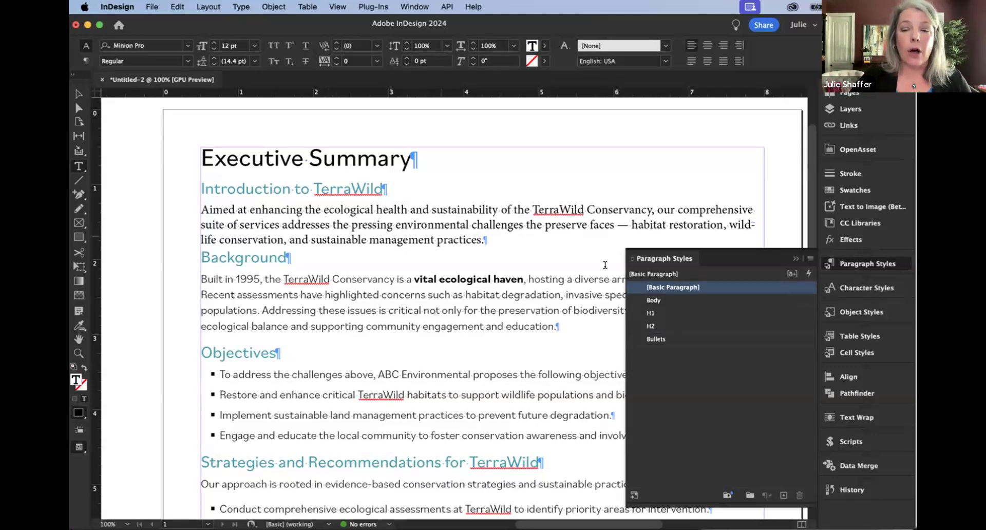
click(673, 300)
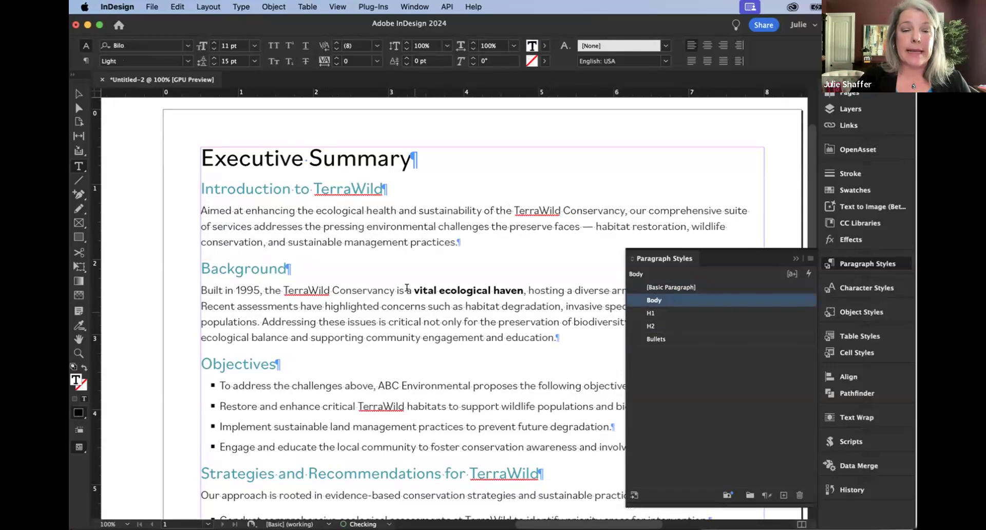
Edit the [Basic Paragraph] style so that it is based on the Body style.
click(404, 226)
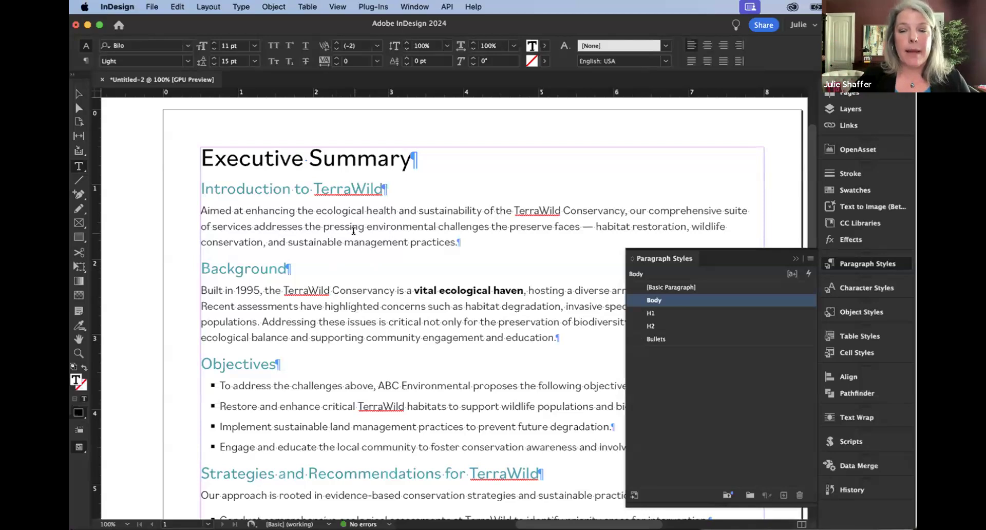
right_click(659, 287)
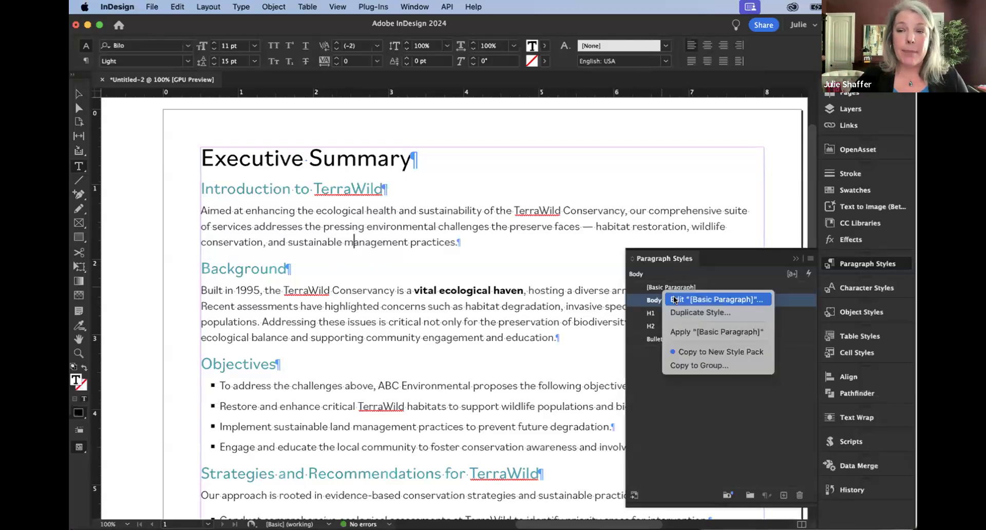
click(675, 300)
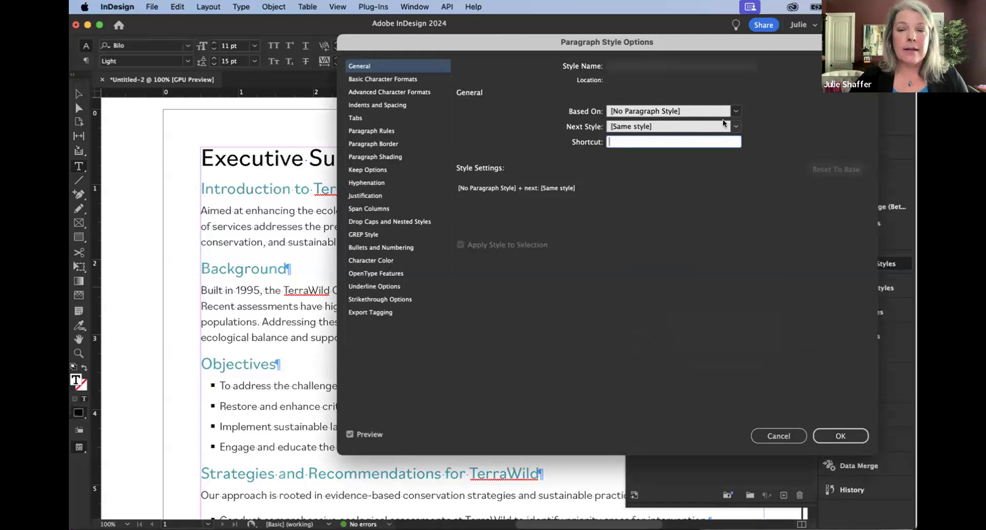
click(737, 112)
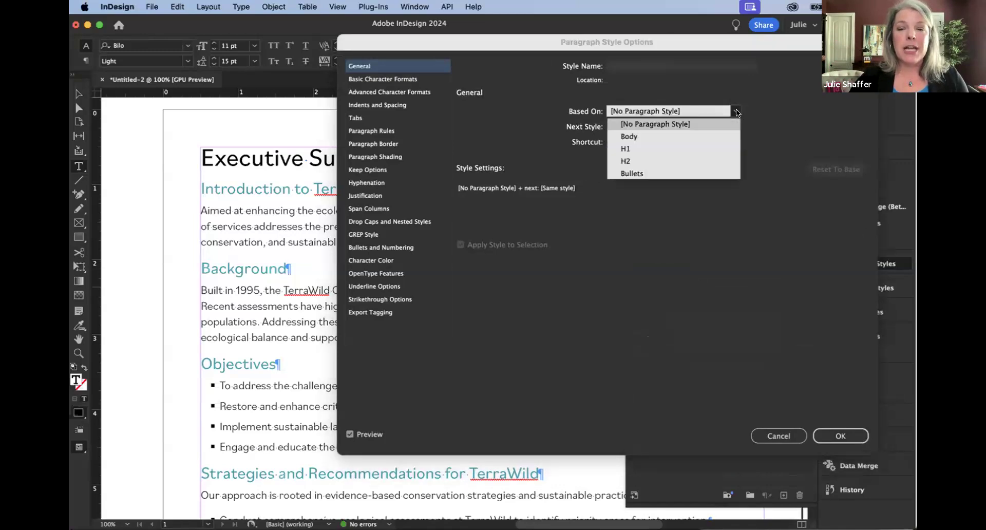
click(639, 135)
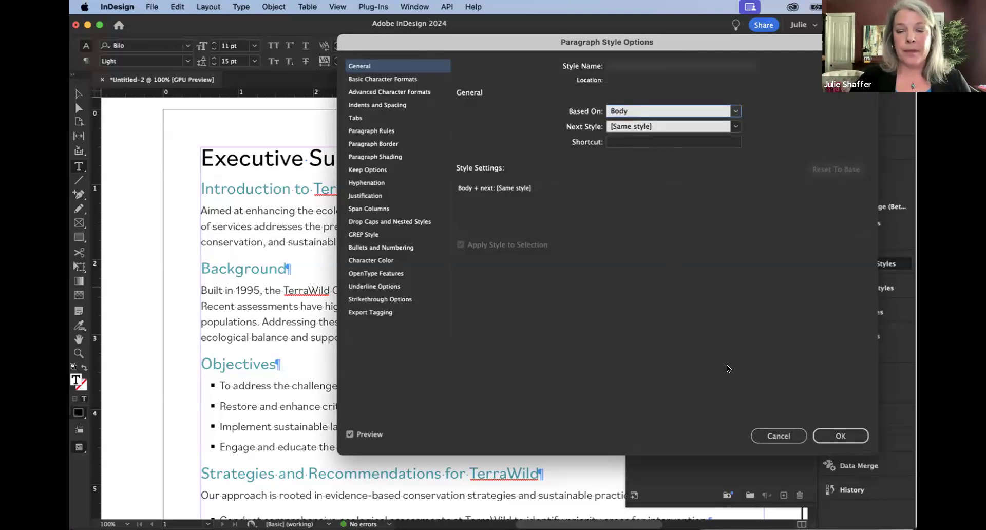
click(837, 434)
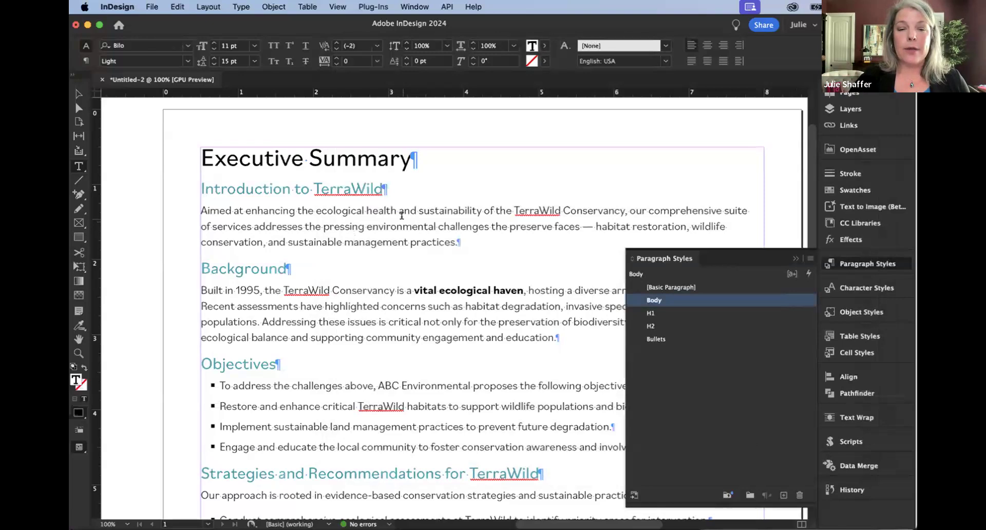
Apply [Basic Paragraph] to the introduction paragraph as a test and reapply the Body style to it.
click(685, 288)
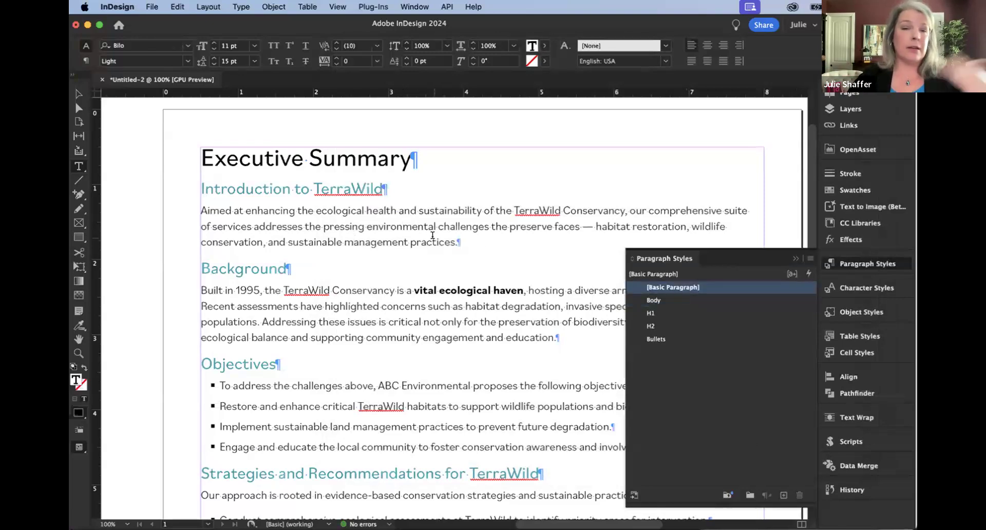
click(653, 300)
click(402, 225)
scroll(404, 221, right, 1)
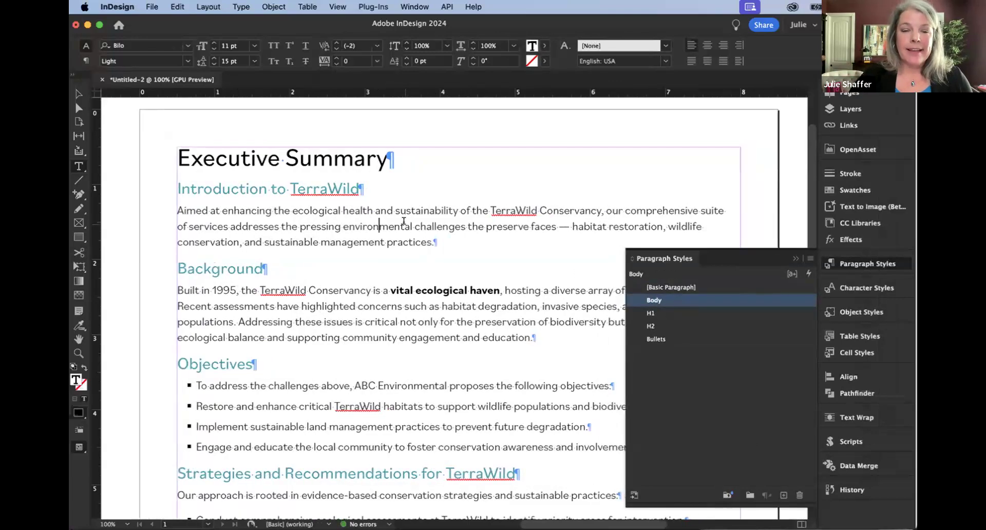
scroll(404, 221, down, 1)
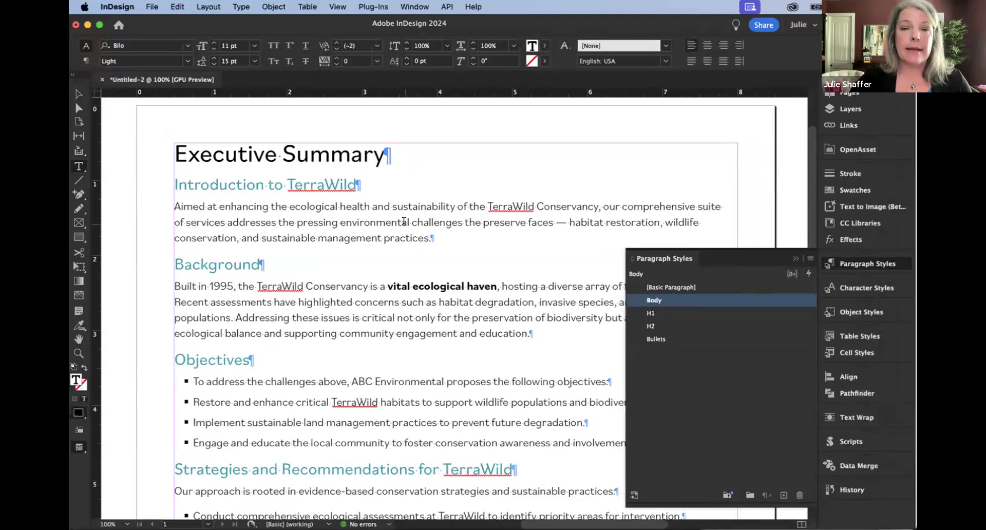
scroll(764, 234, up, 1)
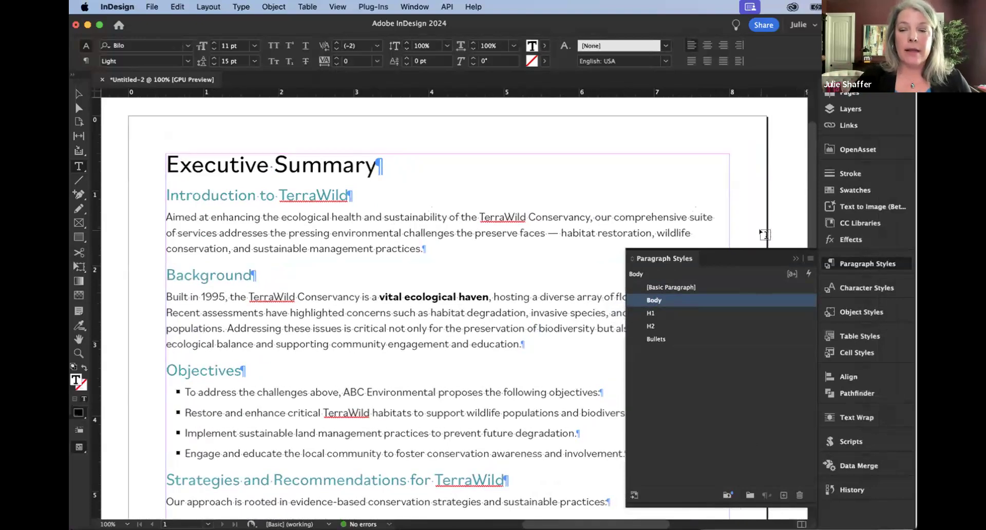
Dismiss the paragraph style list and locate the occurrences of TerraWild in the Introduction and Background sections.
click(794, 258)
scroll(542, 217, down, 5)
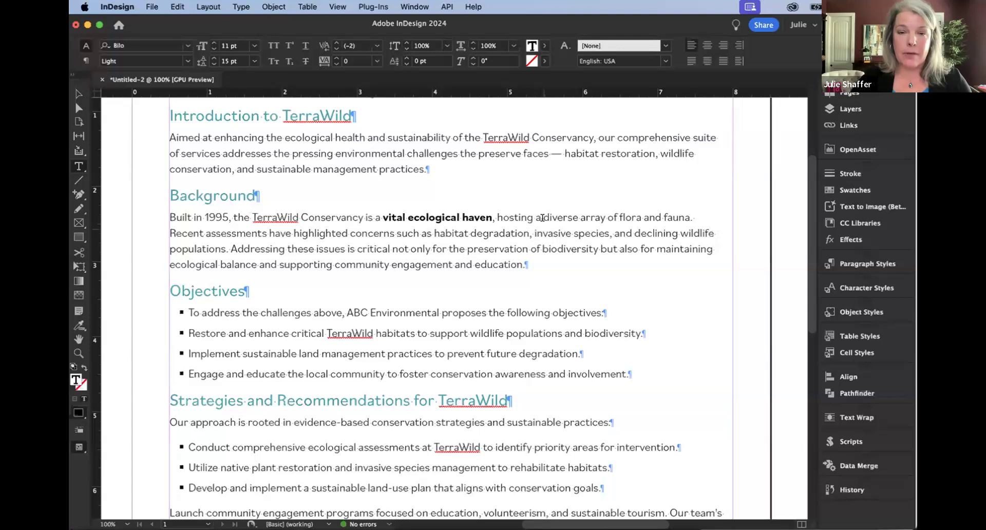
click(300, 111)
click(495, 136)
click(257, 218)
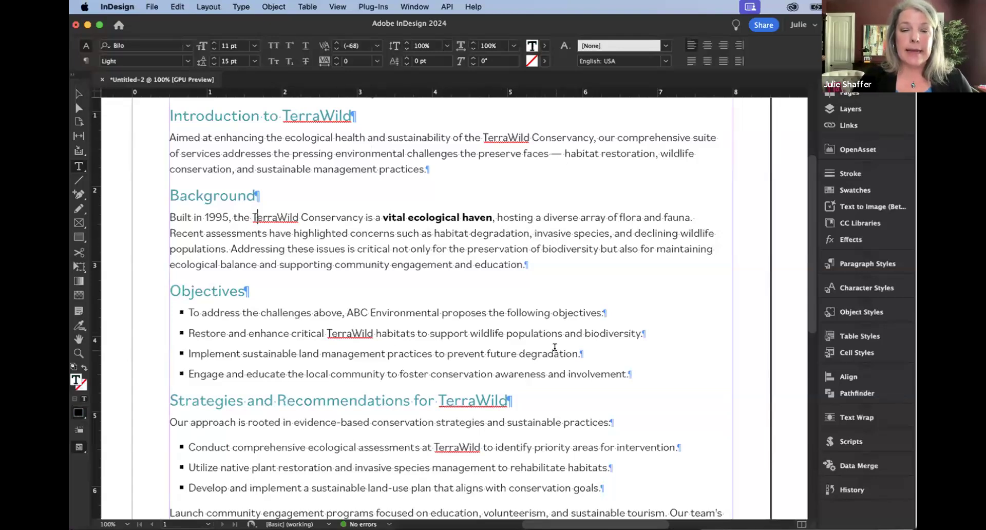
Locate the TerraWild occurrences in the introduction heading, introduction paragraph and Objectives bullets, and look over the rest of the document.
click(319, 114)
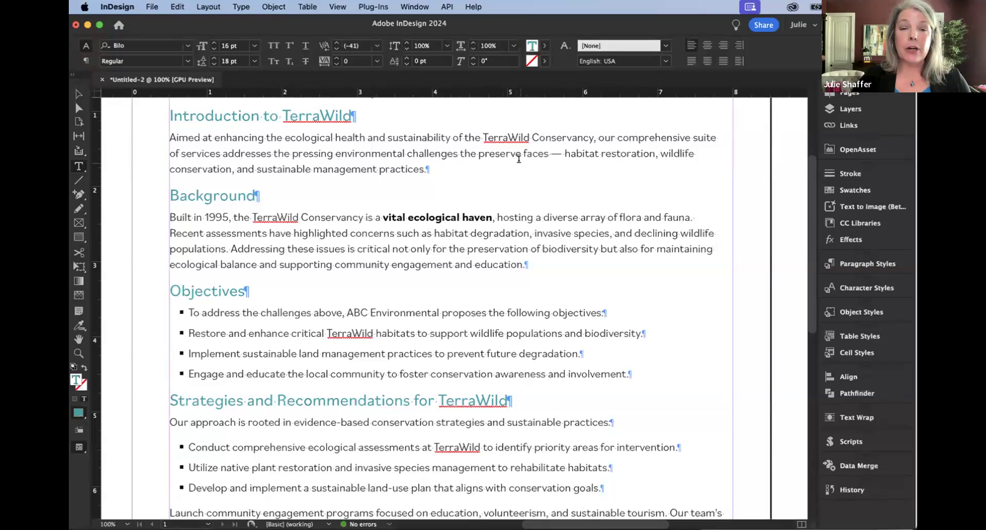
click(496, 137)
click(347, 334)
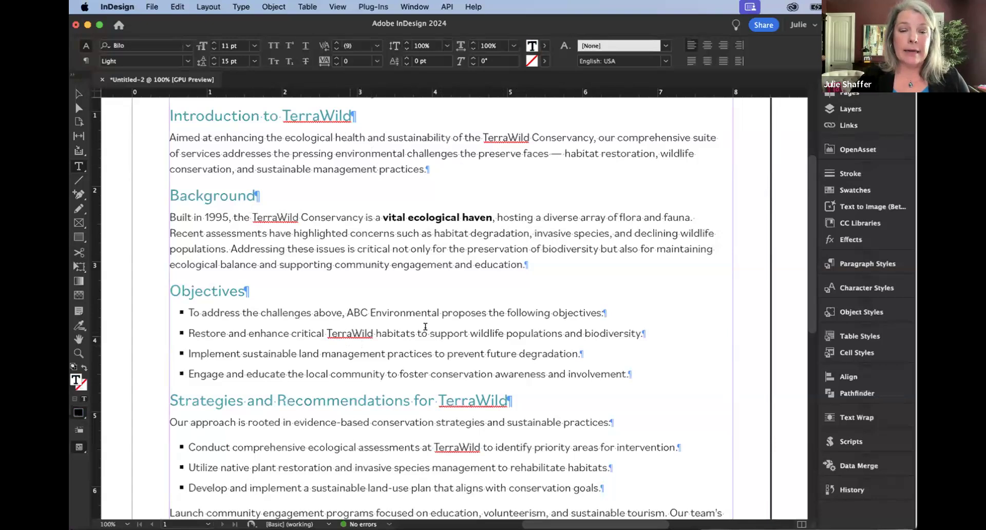
scroll(526, 319, down, 3)
scroll(526, 318, up, 3)
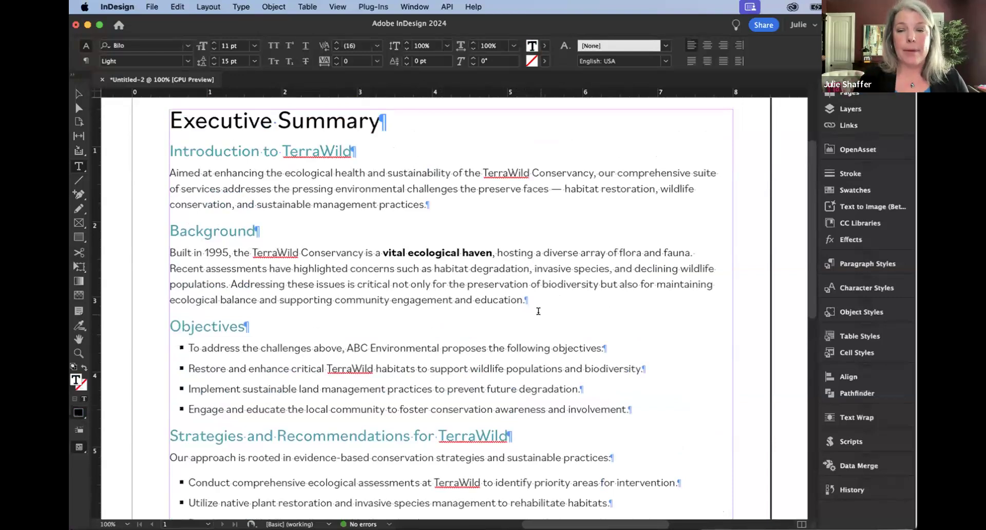
Open the Body paragraph style for editing and add a new GREP style to it.
click(855, 263)
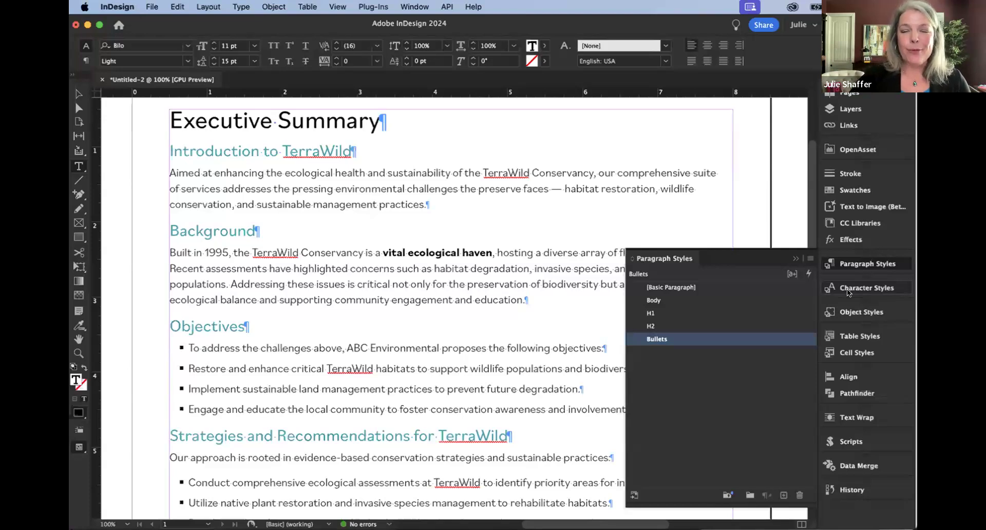
right_click(652, 301)
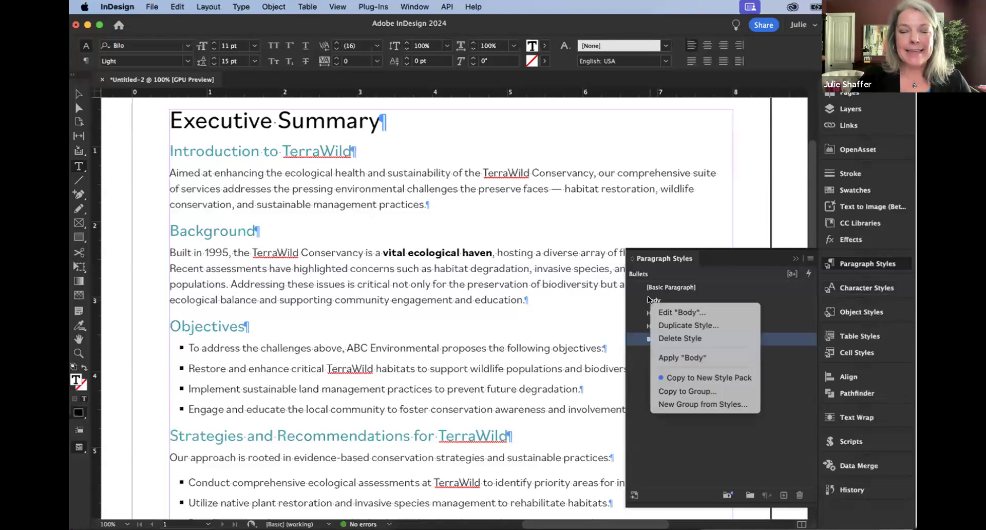
click(667, 313)
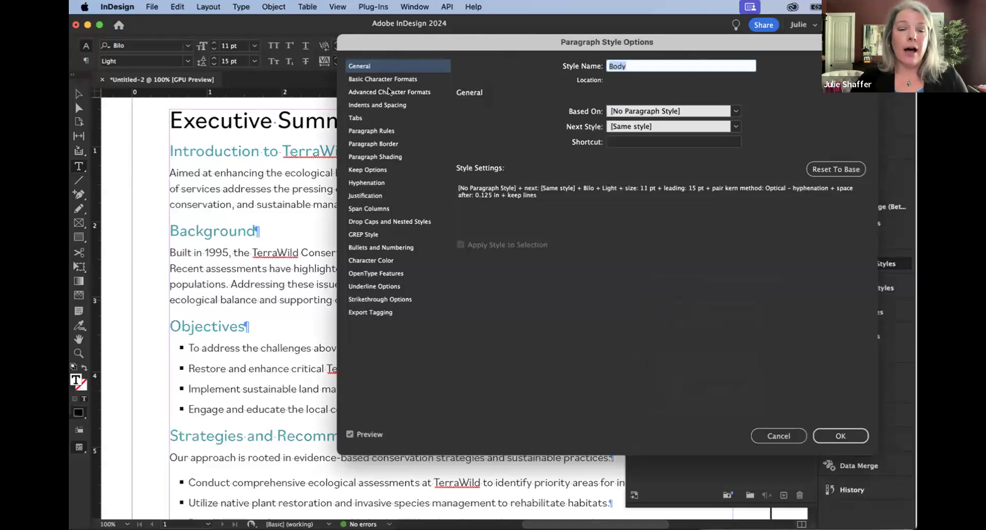
click(368, 235)
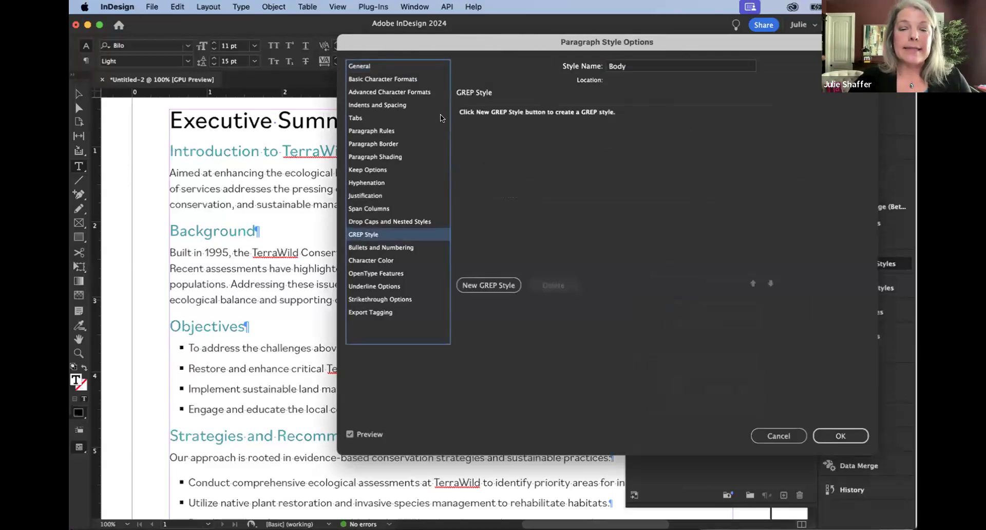
click(486, 288)
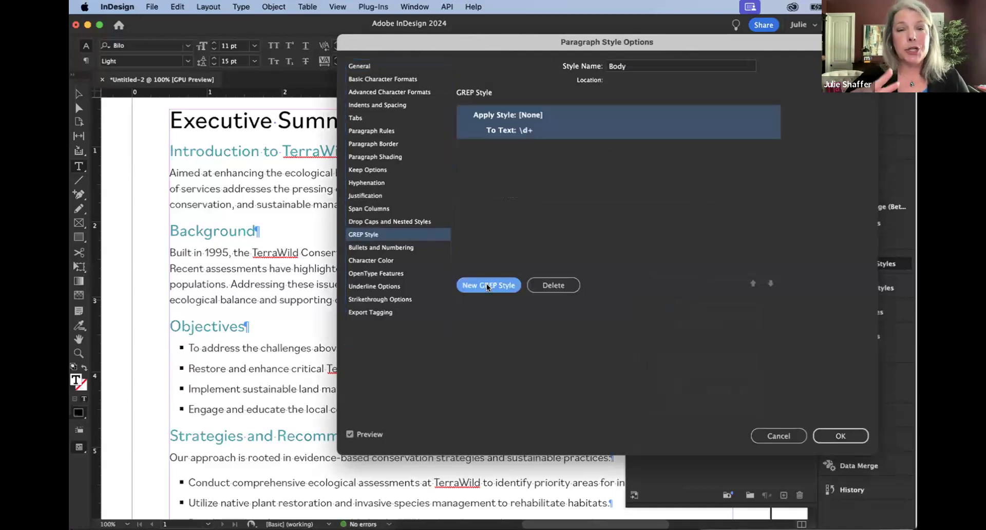
Set the new GREP style's target text to TerraWild.
click(533, 115)
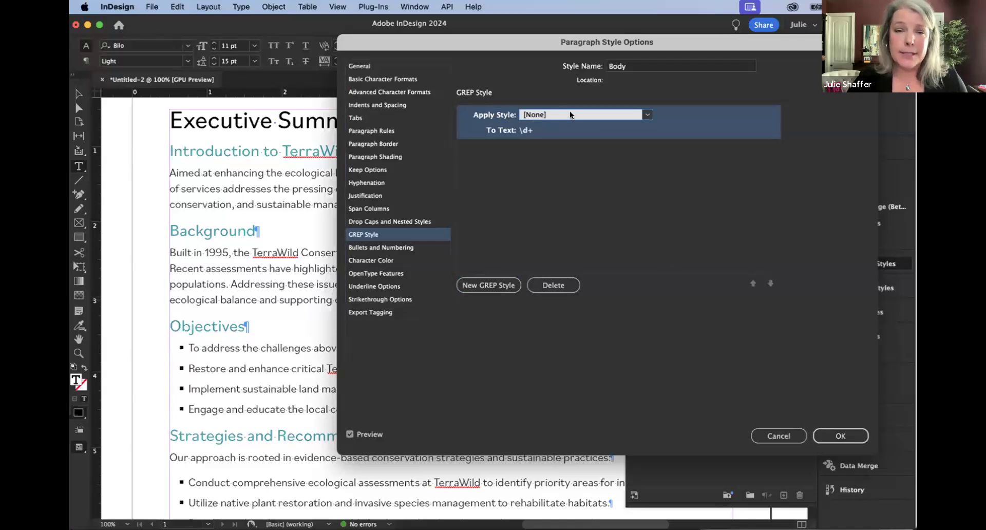
click(504, 131)
click(535, 129)
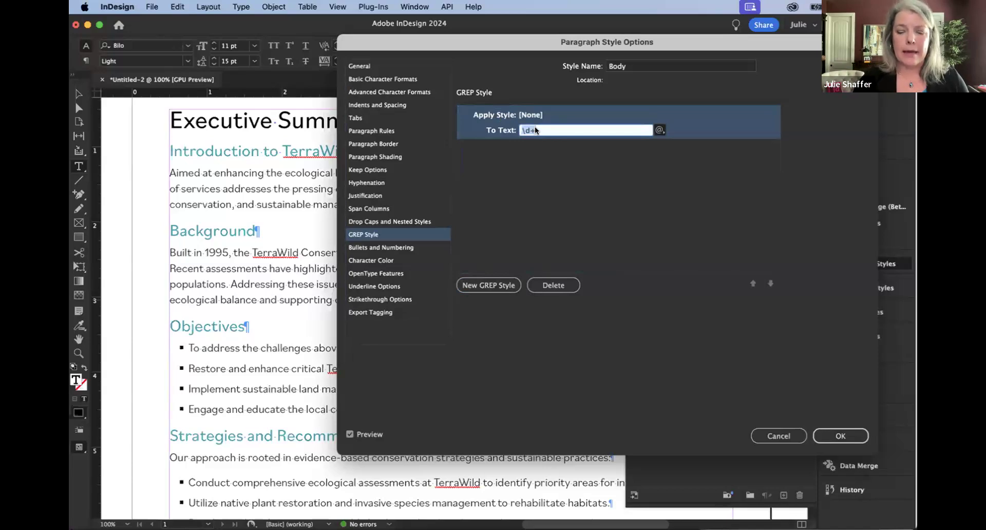
key(BackSpace)
text(T)
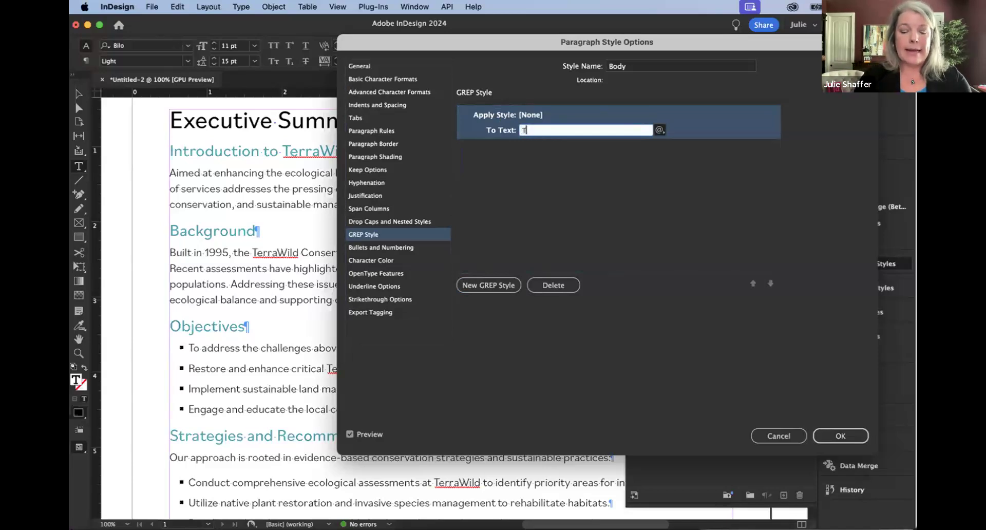
text(erraWild)
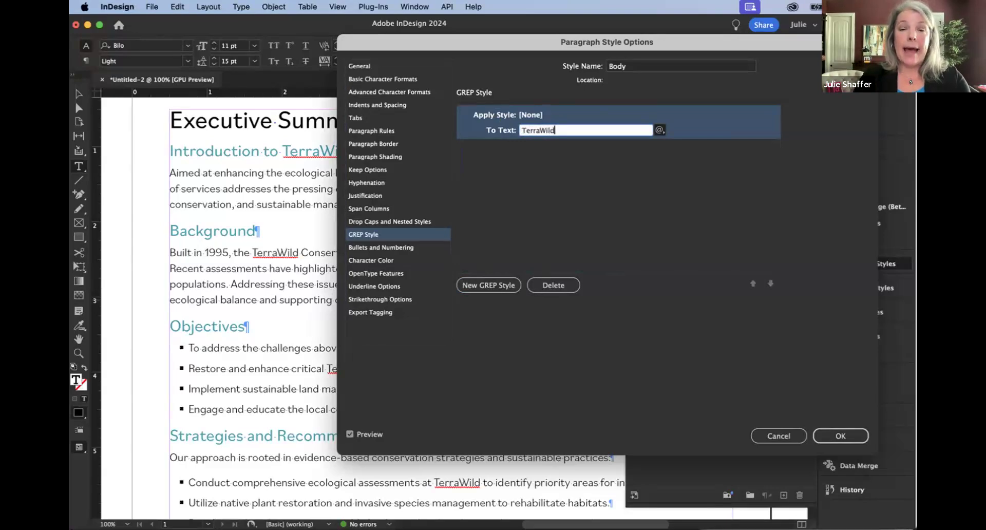
Assign the Bold character style to the TerraWild GREP style and save the Body paragraph style.
click(560, 113)
click(645, 114)
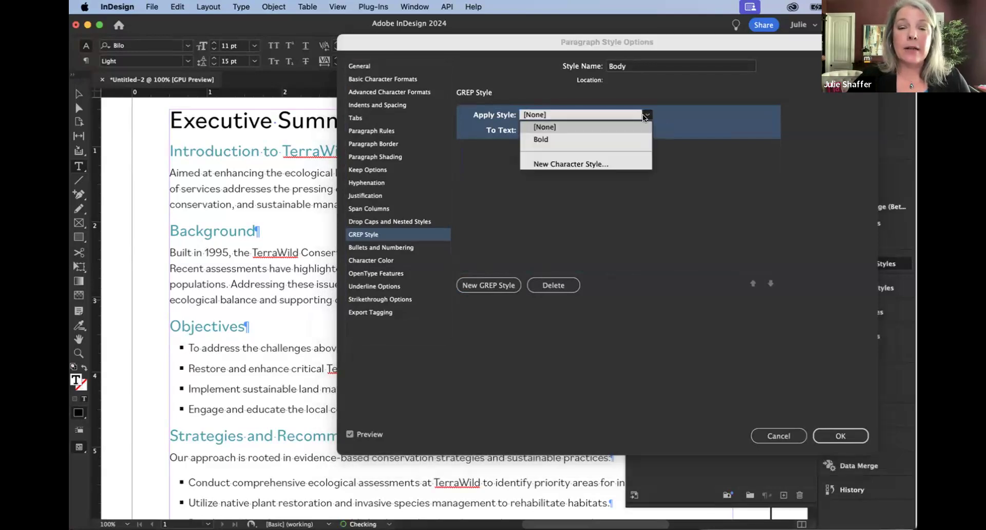
click(534, 139)
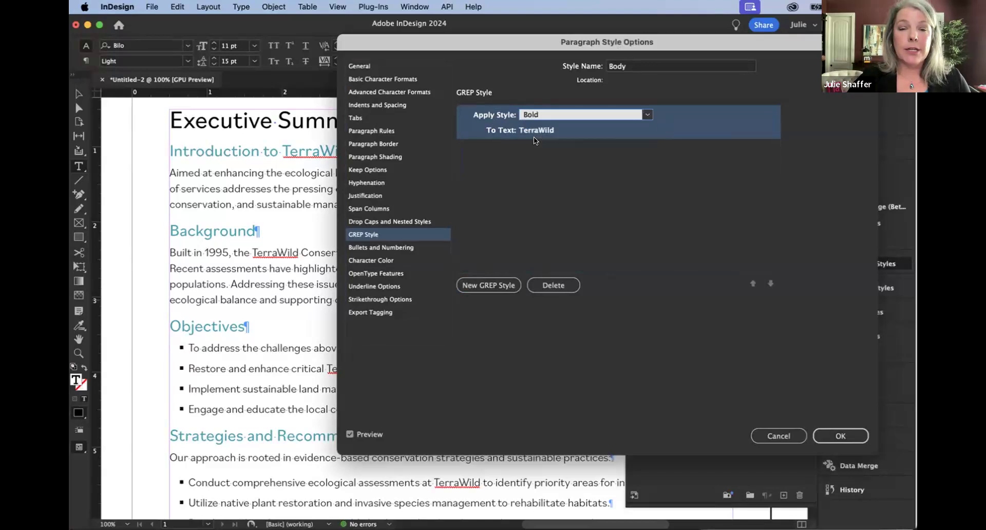
click(553, 130)
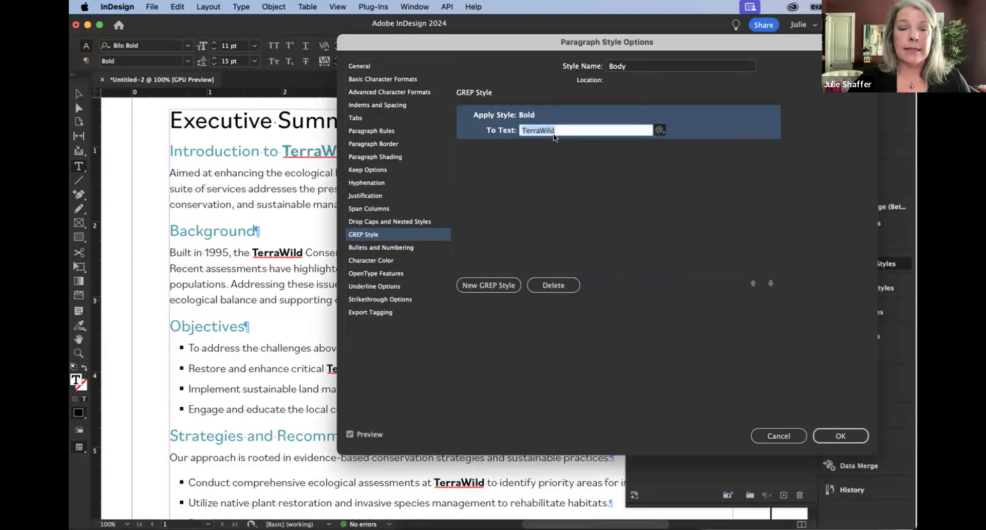
mouse_move(488, 43)
mouse_down()
mouse_move(723, 42)
mouse_move(492, 37)
mouse_up()
click(835, 429)
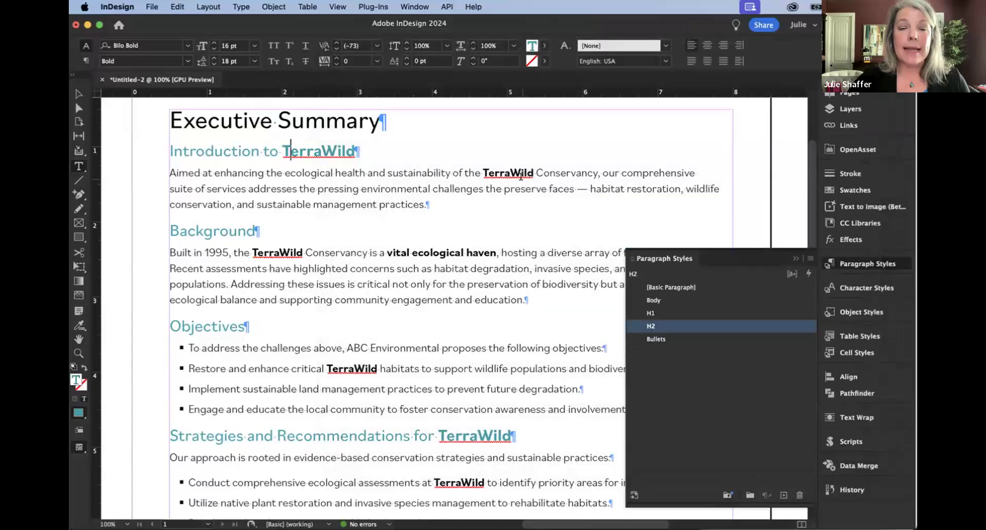
Test the GREP style by splitting TerraWild in the introduction paragraph with a space and rejoining the word.
click(514, 170)
scroll(514, 170, down, 1)
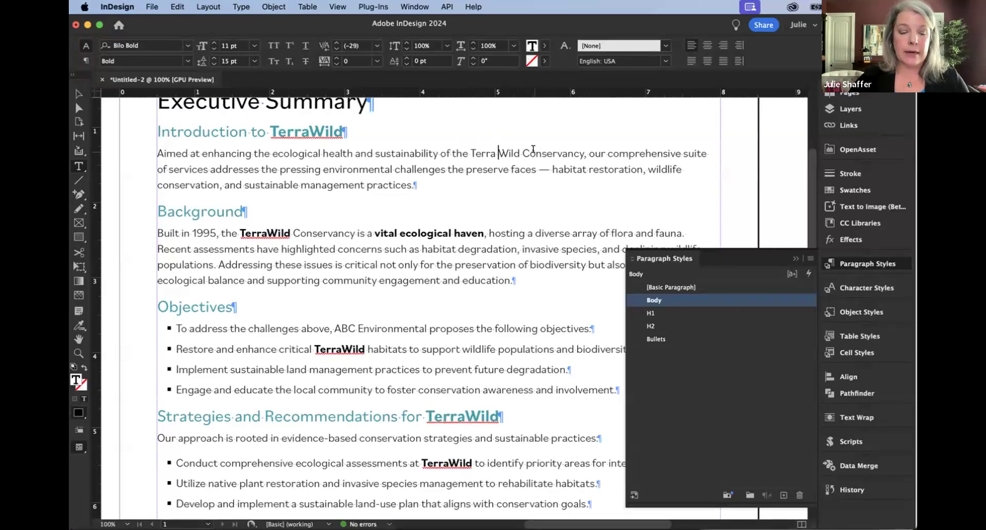
key(super+F1)
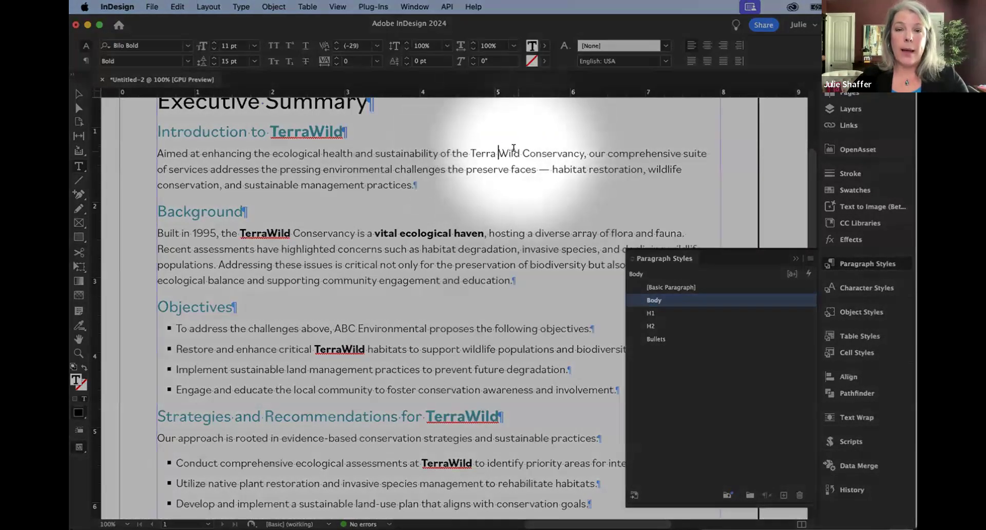
click(498, 152)
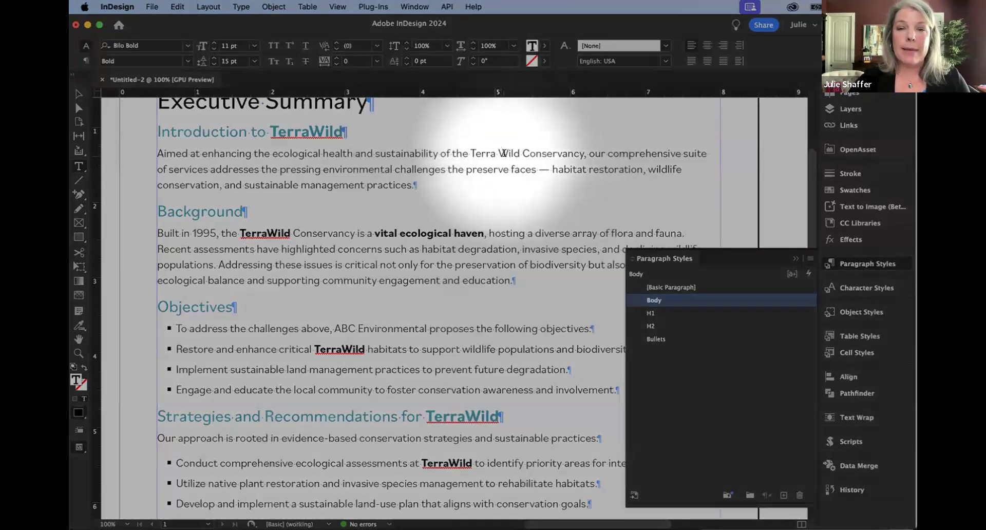
key(BackSpace)
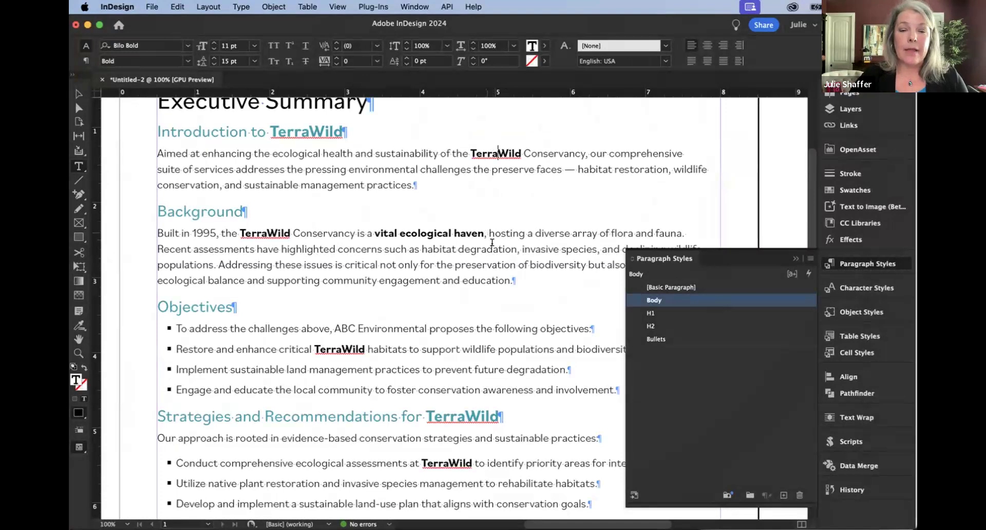
Add a new paragraph reading TerraWild after the Background text to test the automatic bolding.
click(527, 280)
key(Return)
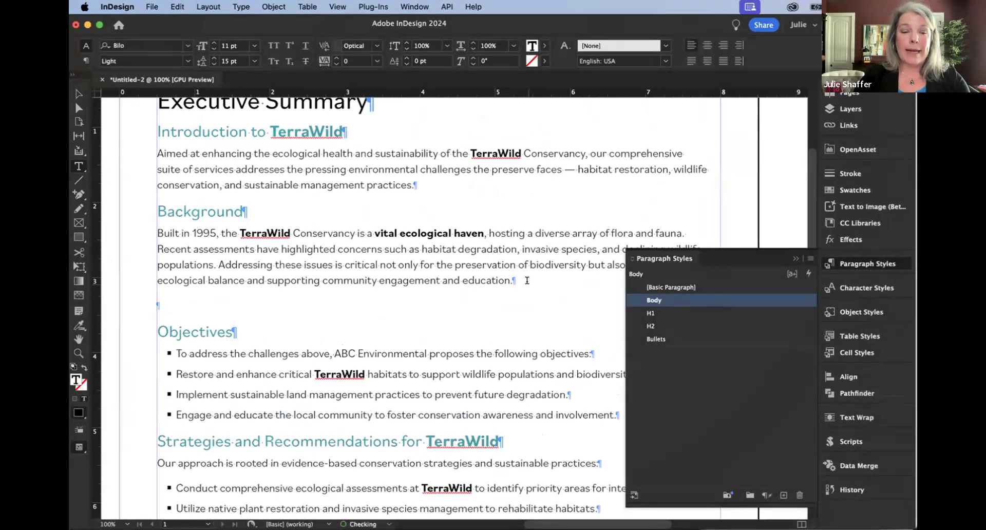
text(Te)
text(Wild)
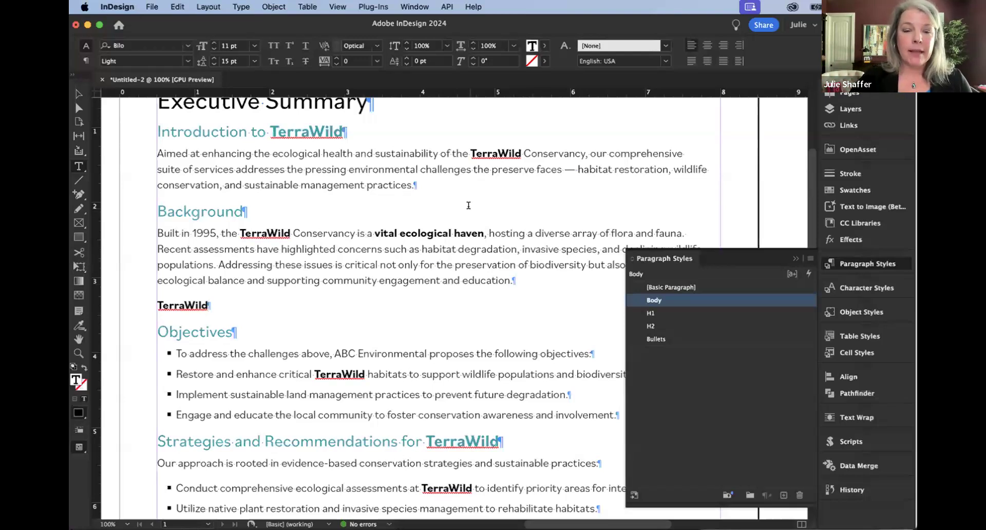
Apply the Highlights character style from the _2024 BEYOND BASICS library to NEED CONTENT under the Conclusion heading.
scroll(468, 205, down, 10)
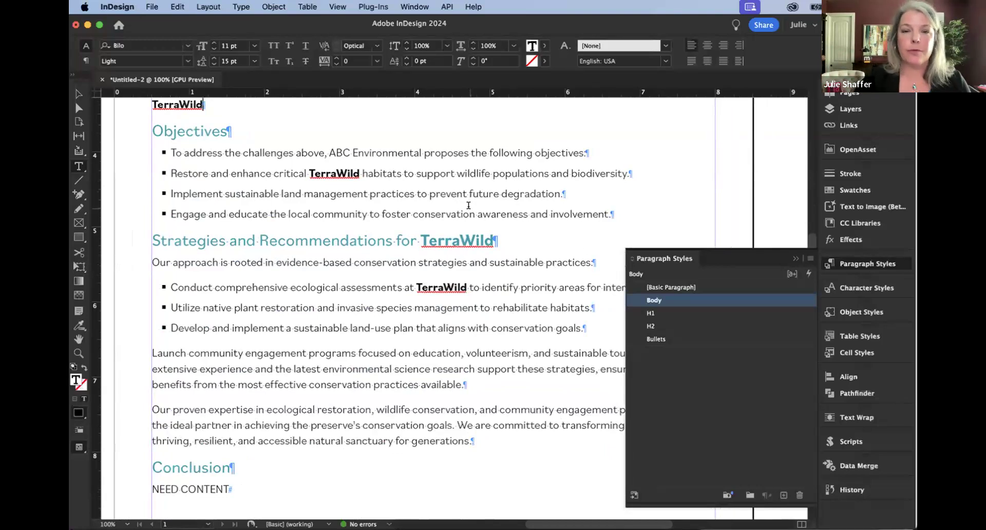
scroll(447, 244, down, 1)
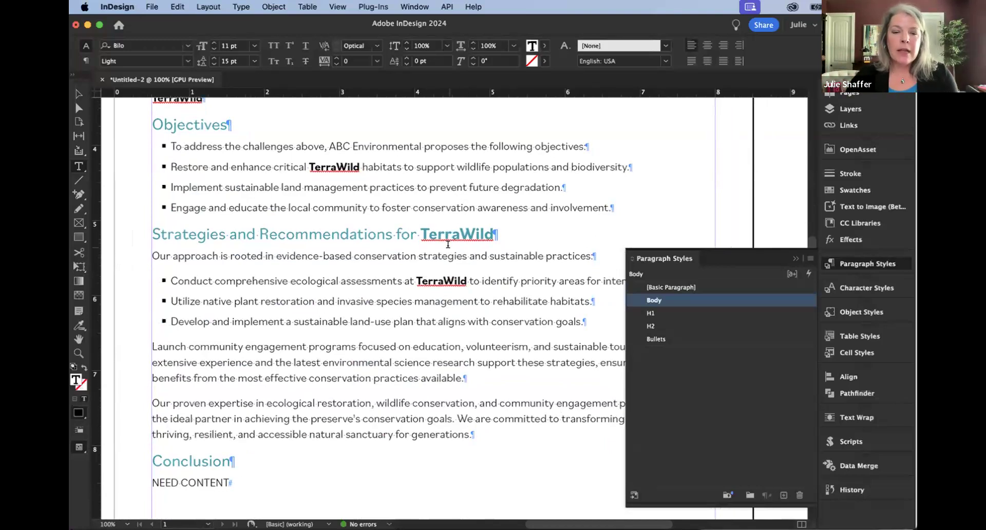
scroll(448, 244, down, 10)
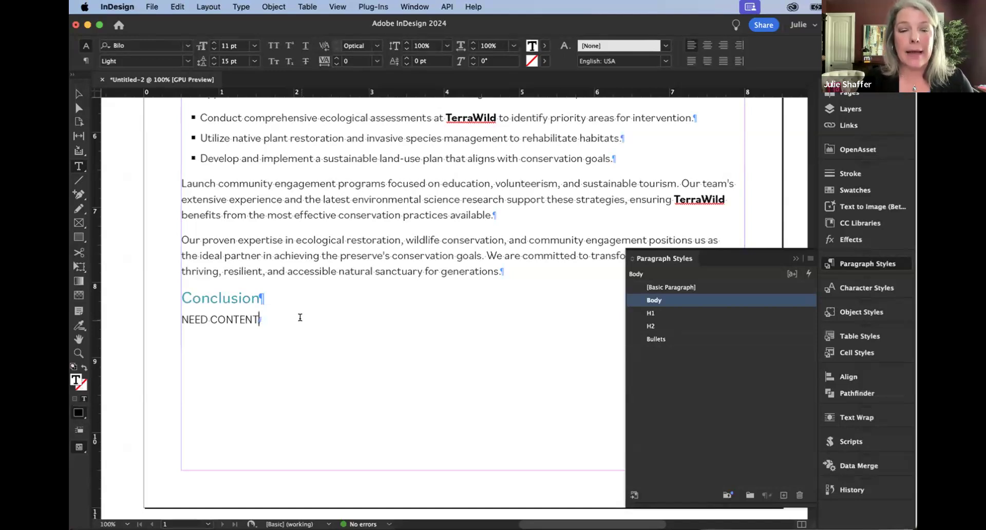
drag(293, 317, 149, 312)
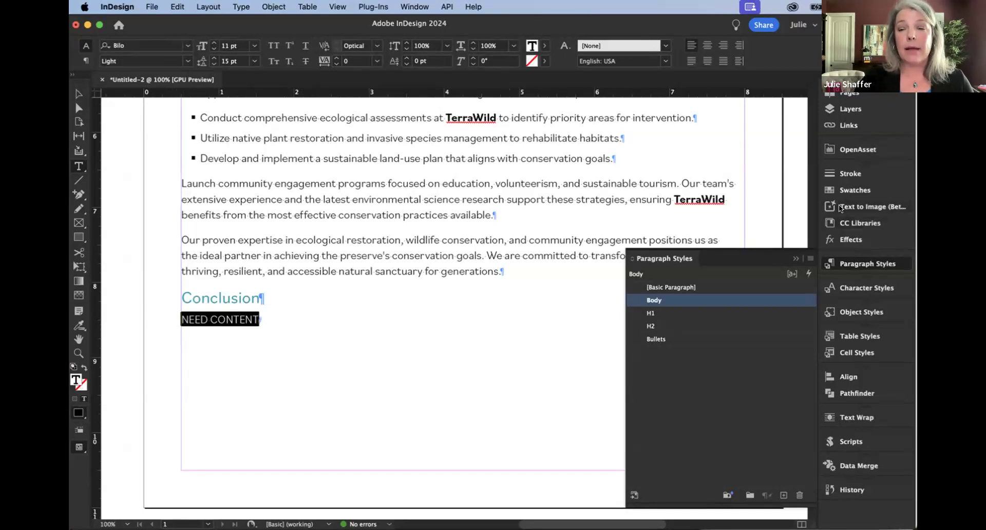
click(858, 221)
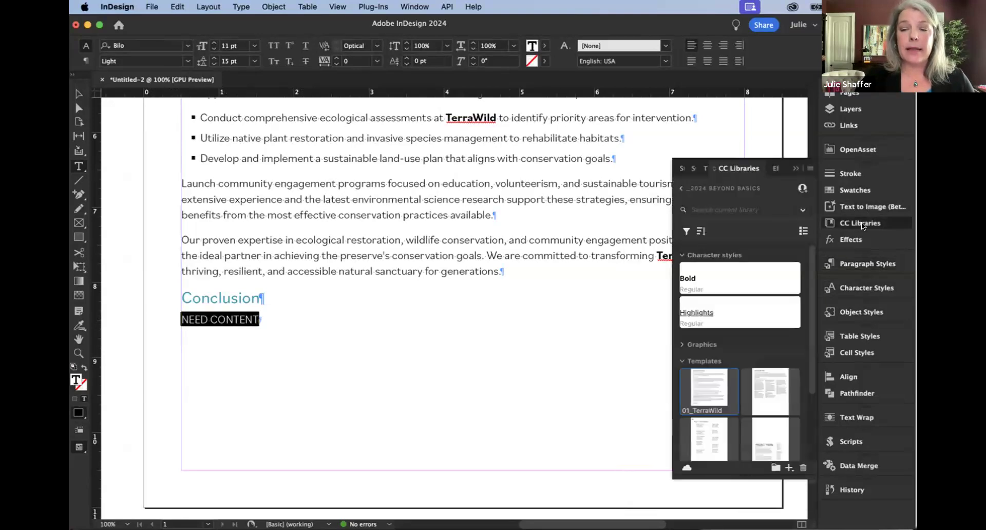
click(697, 311)
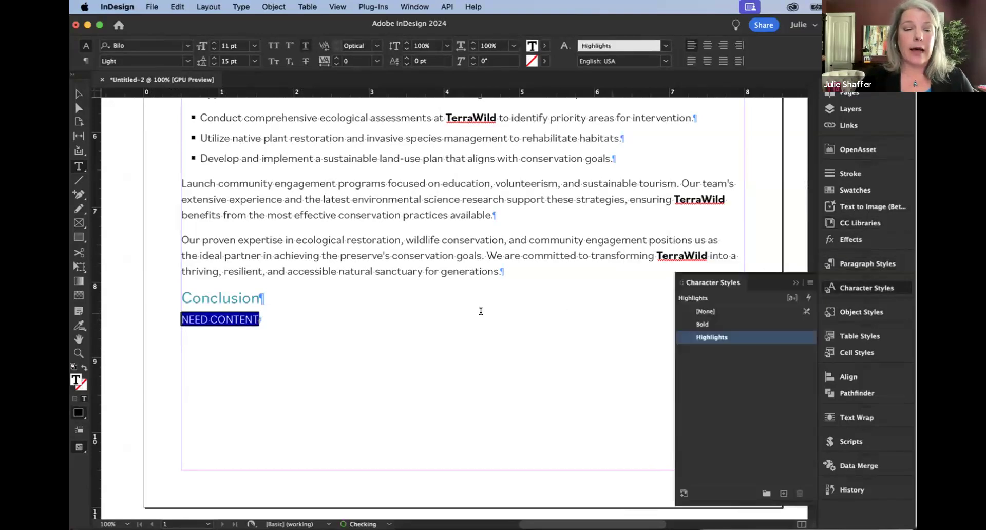
click(279, 318)
drag(271, 319, 164, 318)
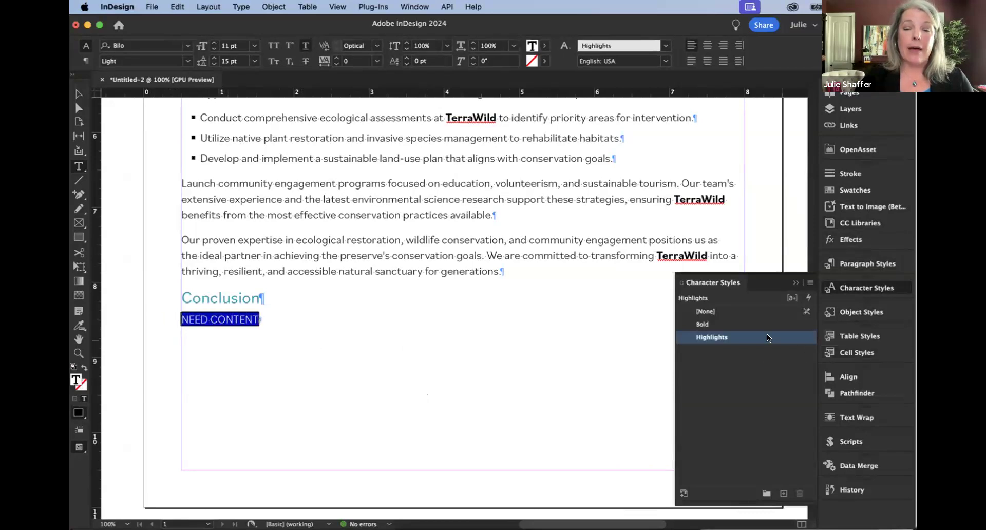
click(317, 317)
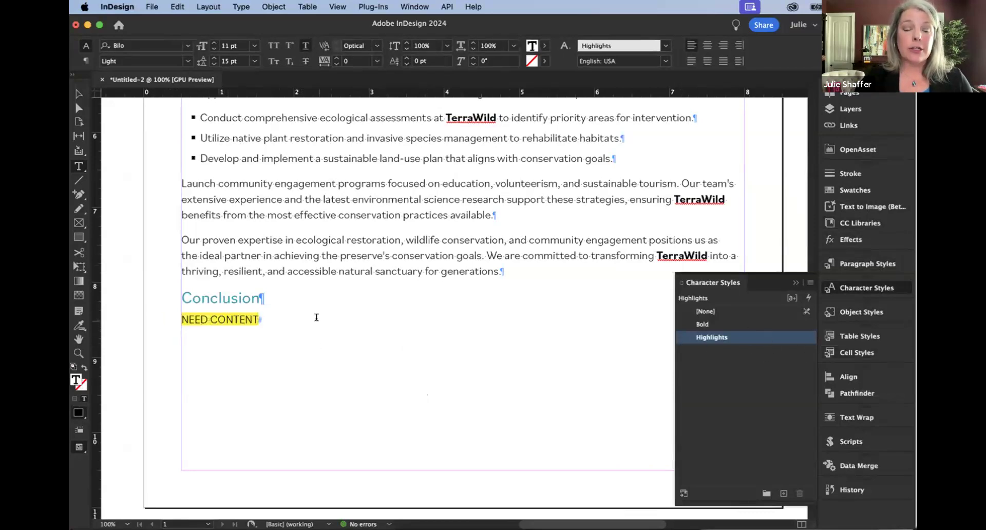
Reapply the Body paragraph style to NEED CONTENT, clearing its Highlights character style.
drag(261, 318, 155, 313)
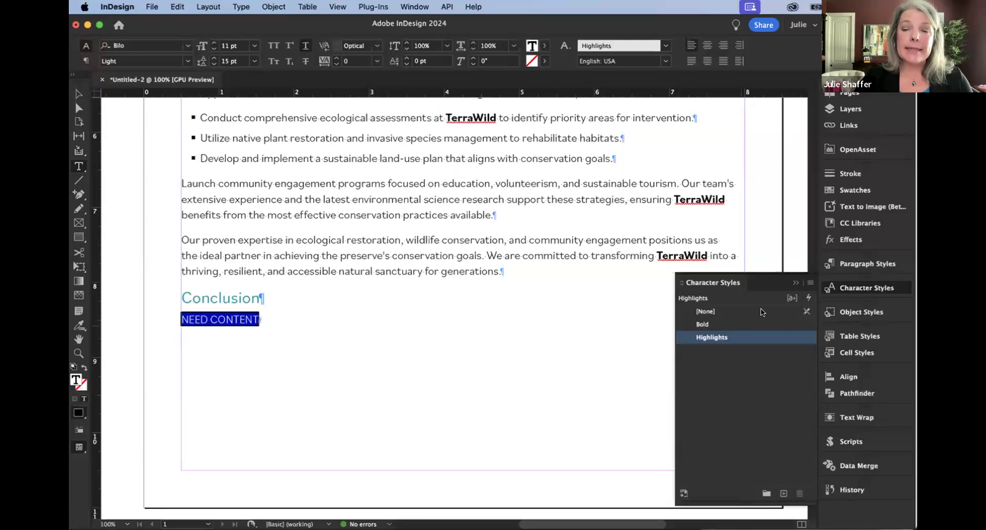
click(886, 263)
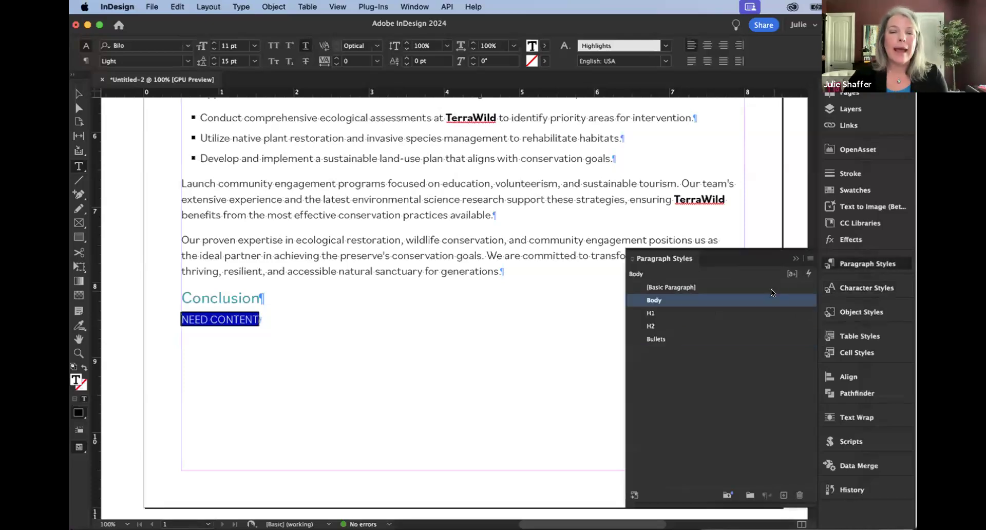
right_click(664, 299)
click(683, 372)
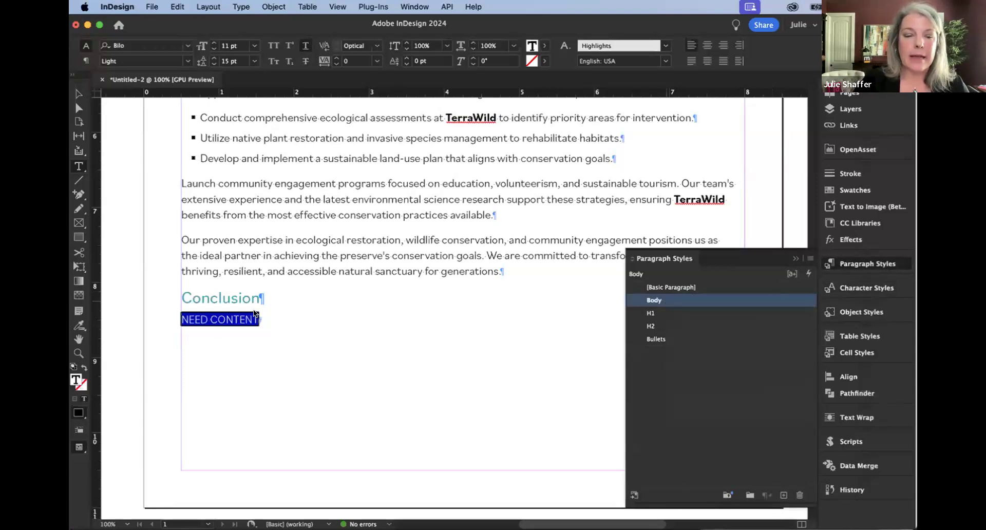
click(249, 318)
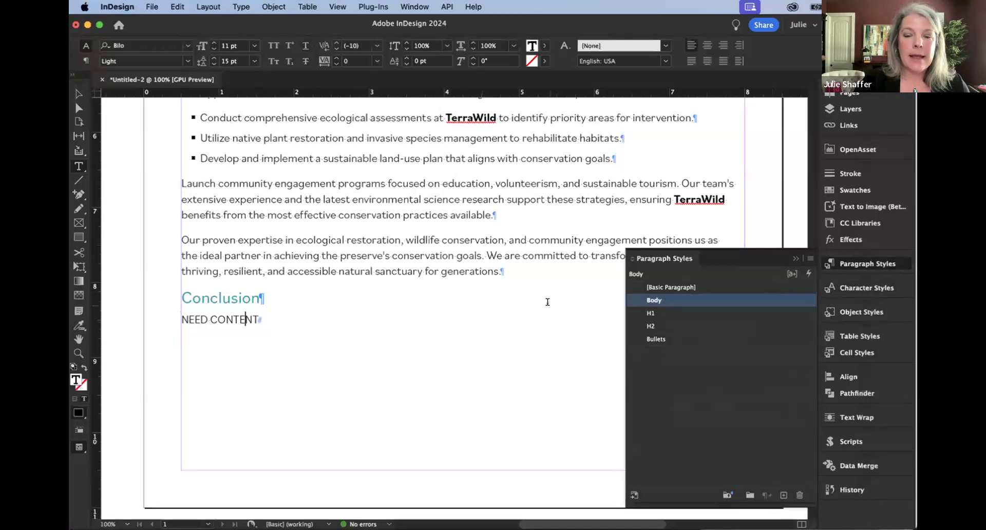
Add a second GREP style to the Body paragraph style that applies the Highlights character style.
right_click(658, 298)
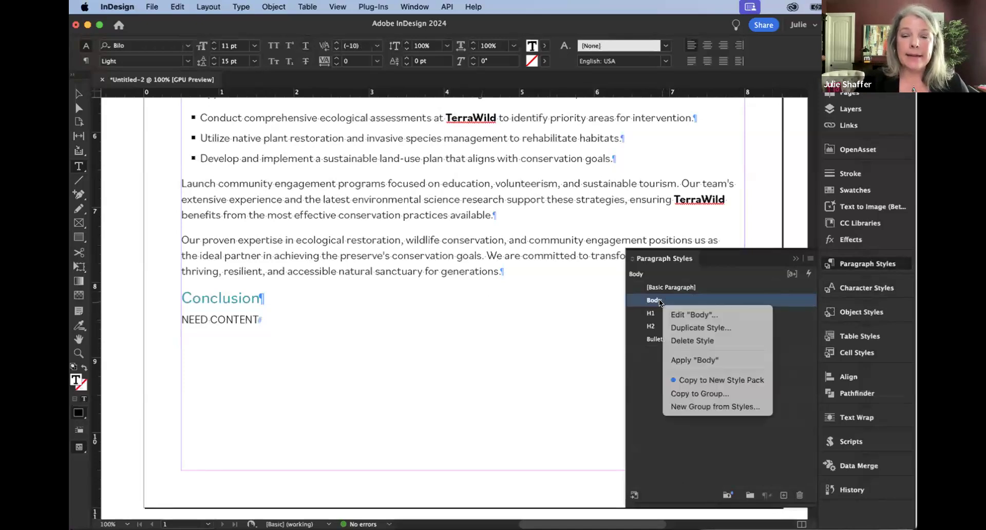
click(683, 314)
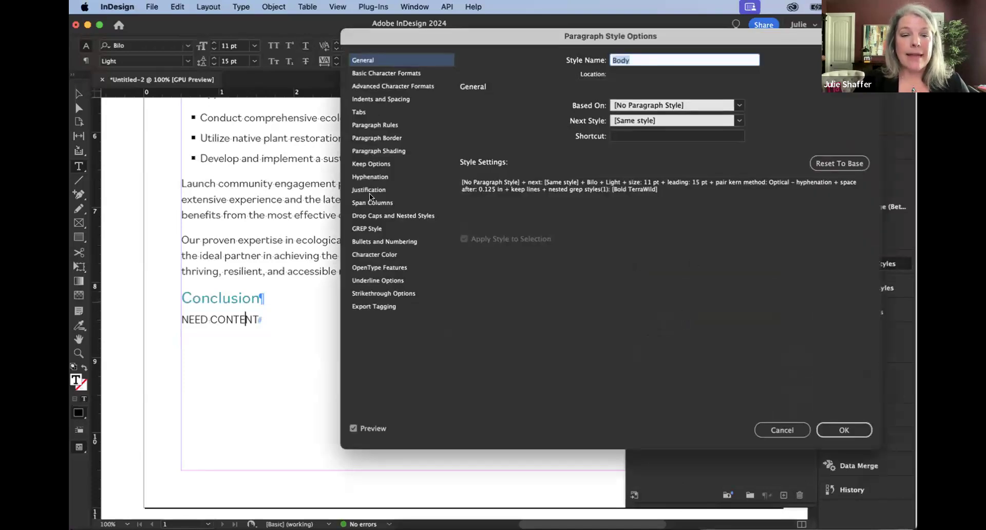
click(369, 228)
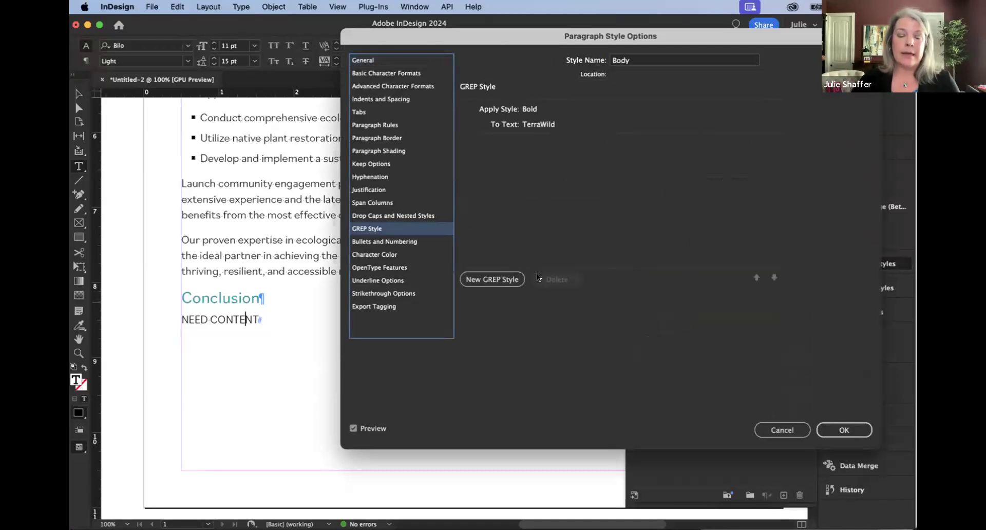
click(485, 279)
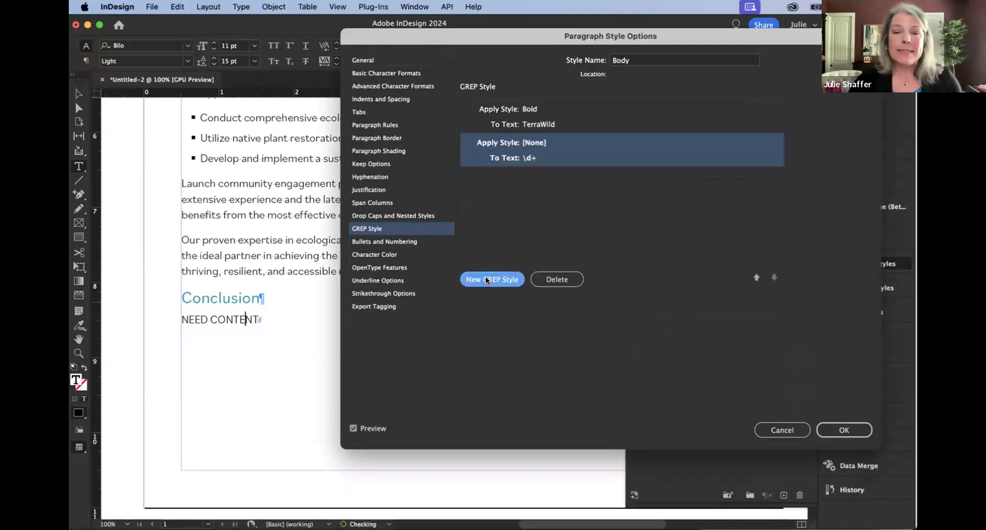
click(563, 140)
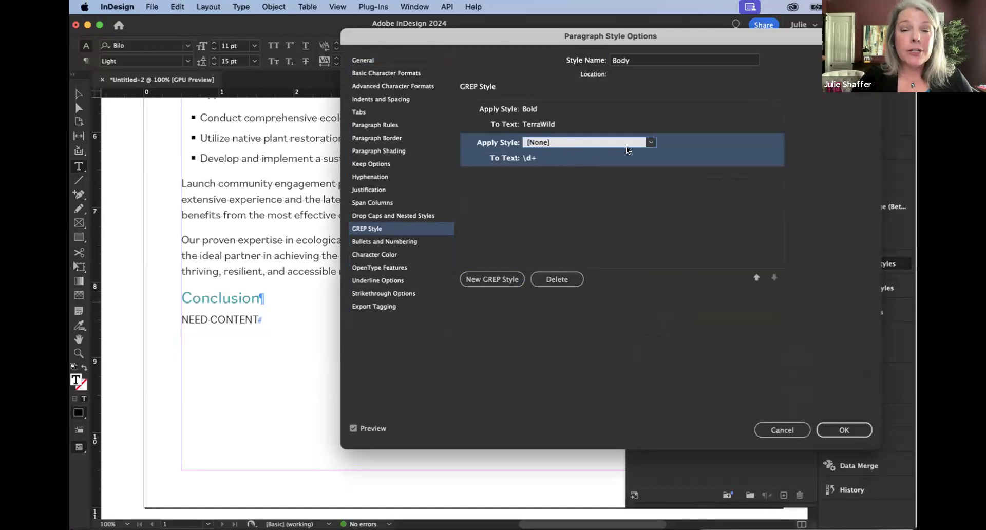
click(649, 143)
click(563, 176)
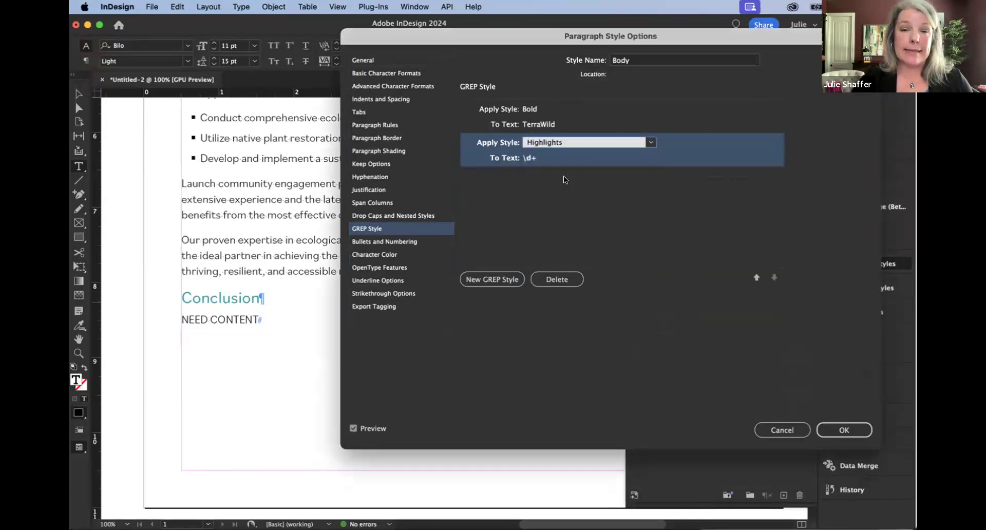
Set the text matched by the Highlights GREP style to NEED CONTENT and save the Body style.
click(537, 162)
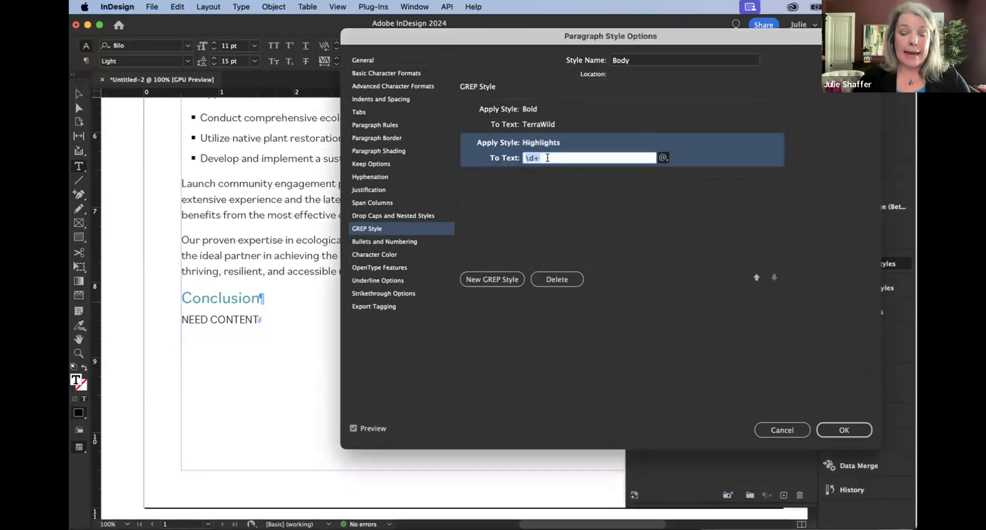
text(NEED CONTE)
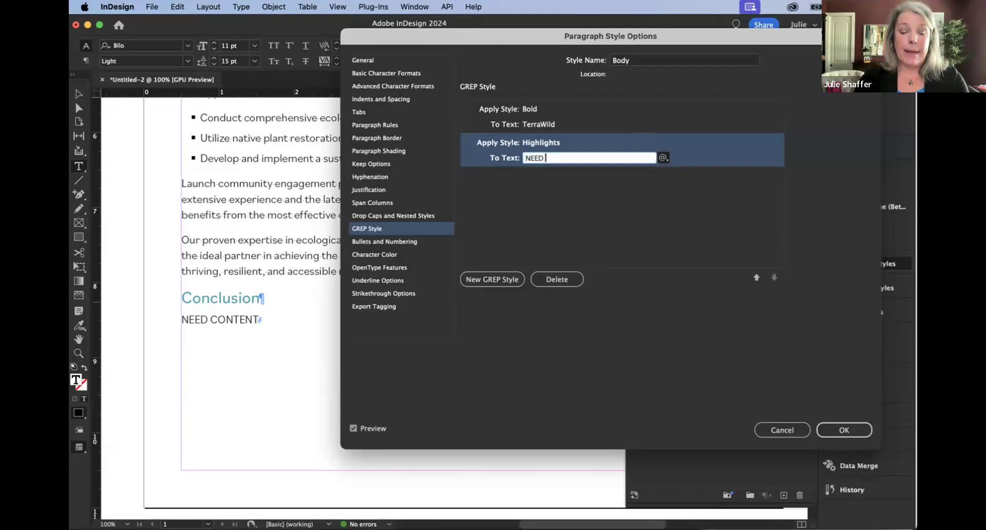
text(NT)
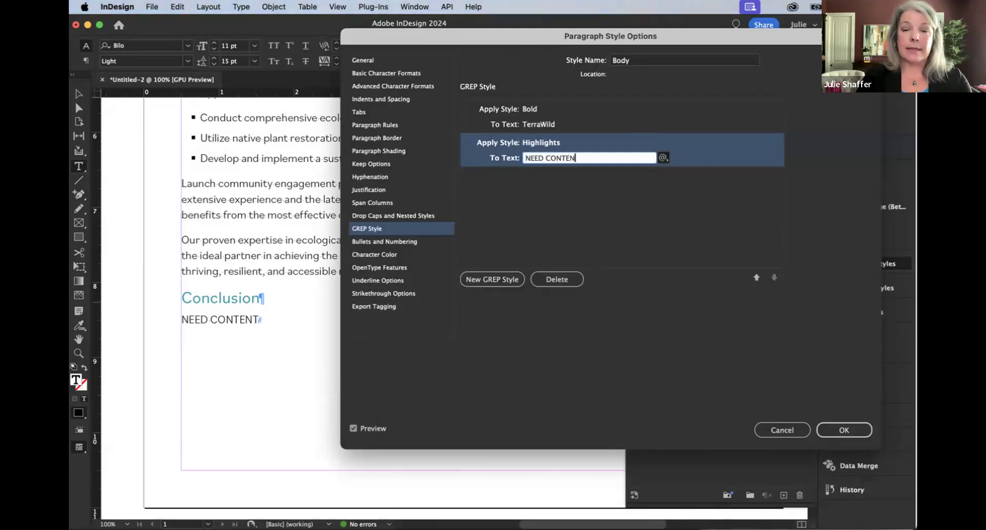
click(553, 187)
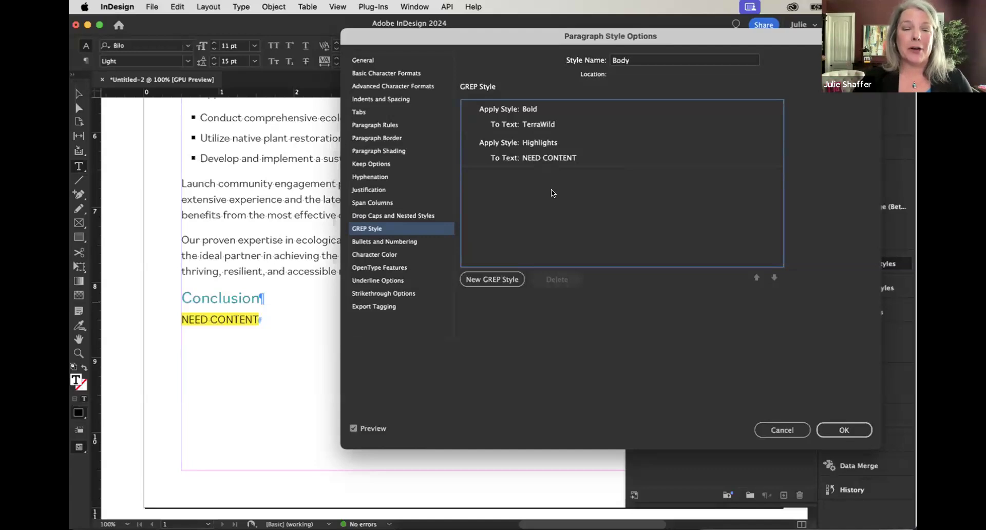
click(829, 433)
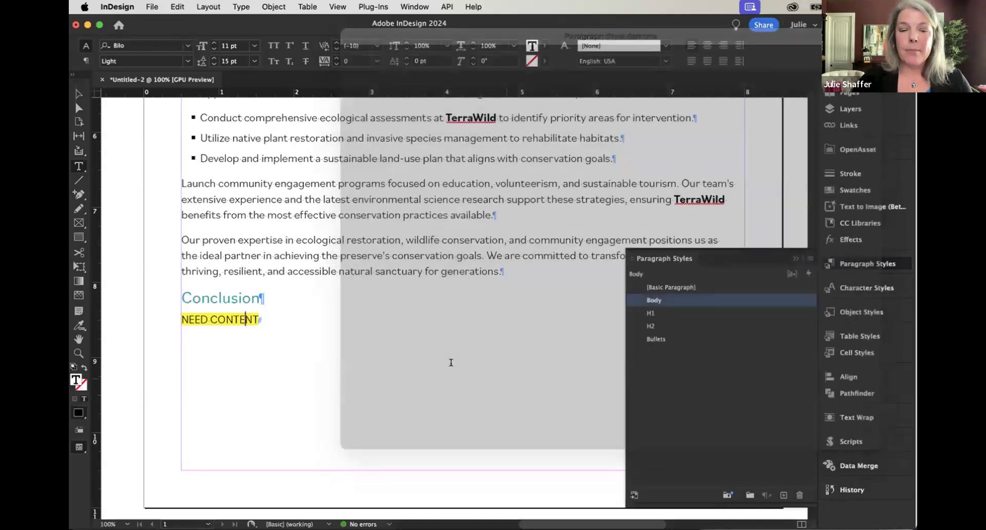
Test the Highlights GREP style by adding an extra space between NEED and CONTENT, and undo the edit.
drag(202, 316, 208, 317)
click(227, 312)
click(209, 316)
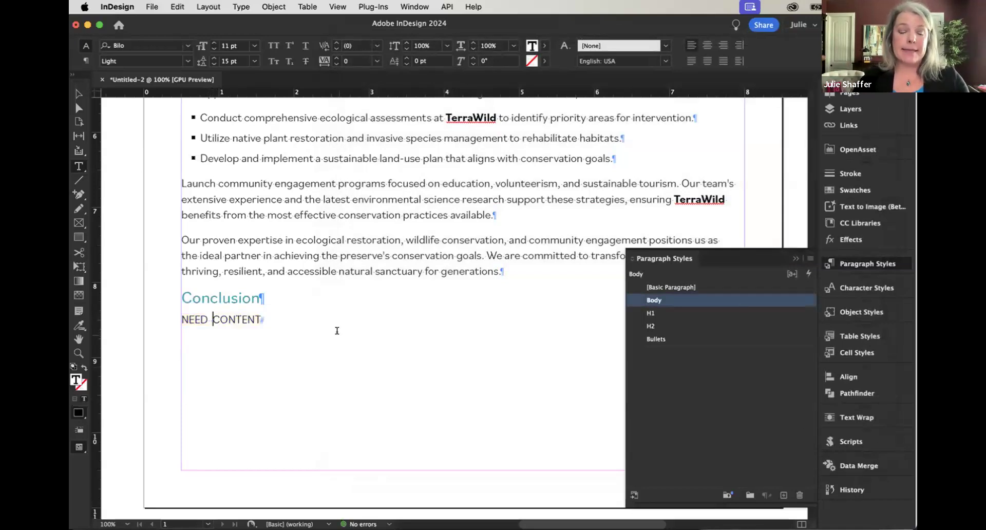
key(super)
key(super+z)
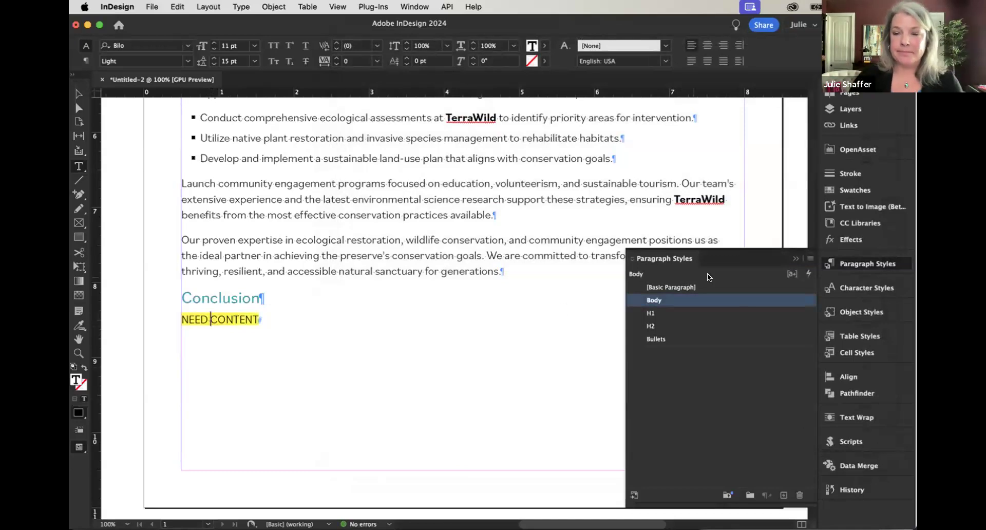
Open the 02_Resume template from the _2024 BEYOND BASICS library, enlarged on the Relevant Project Experience section.
click(859, 222)
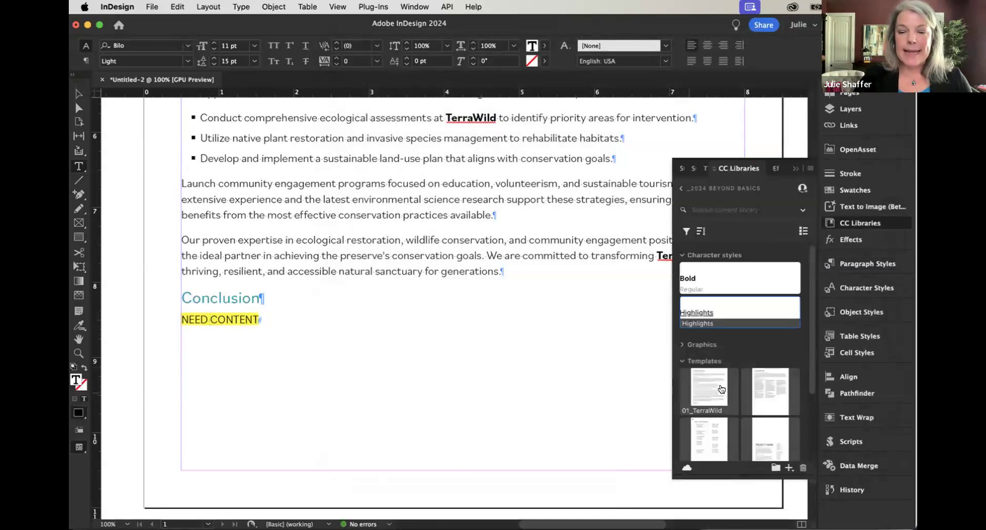
right_click(758, 381)
click(771, 387)
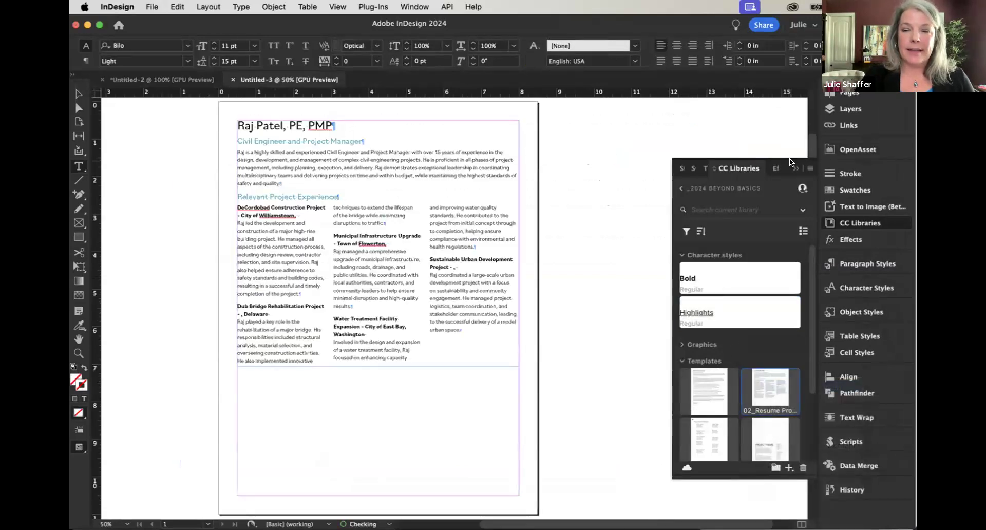
click(795, 169)
click(78, 353)
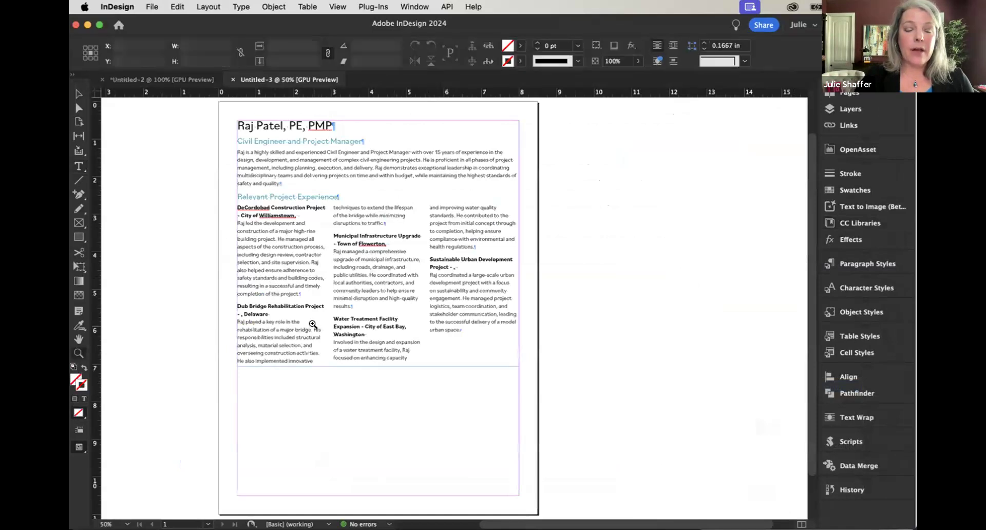
click(346, 317)
click(492, 283)
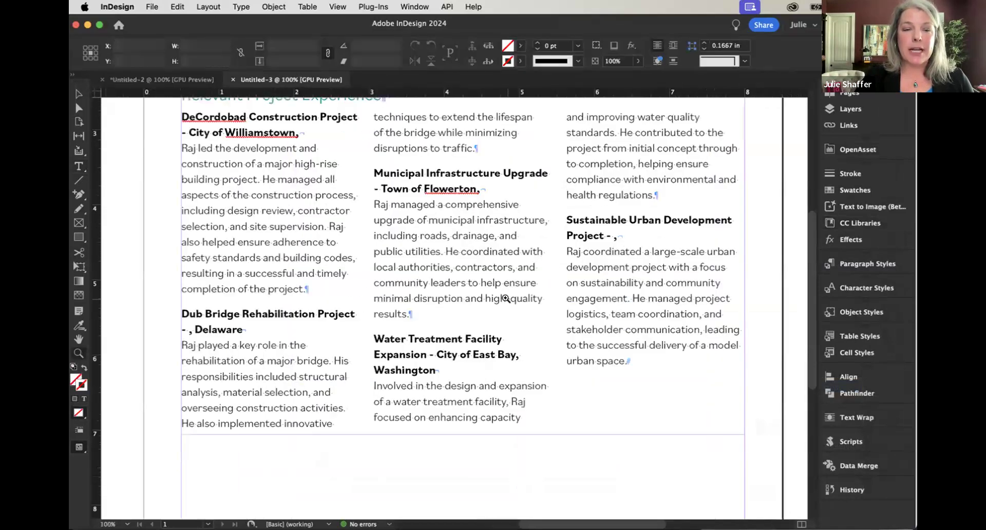
scroll(506, 298, up, 1)
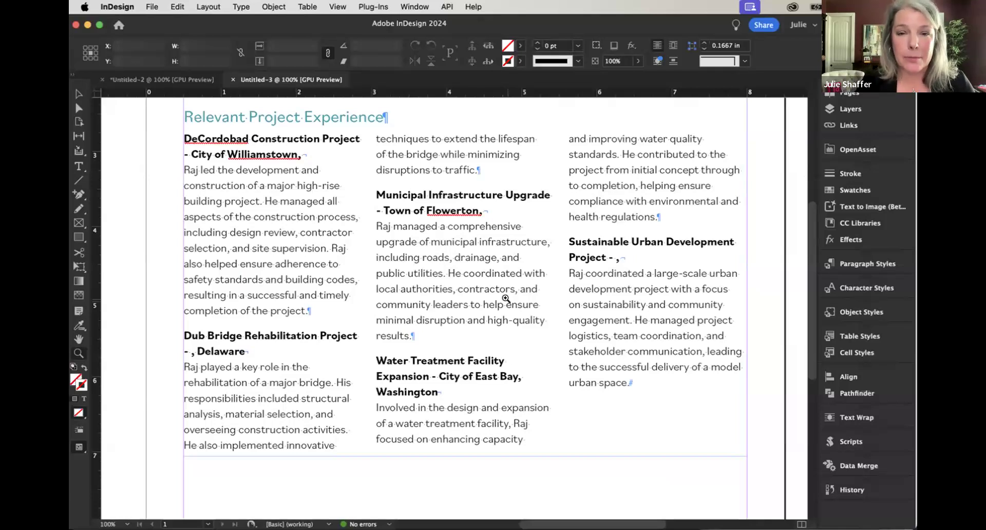
Examine the hyphen and spaces between the project name and the city in the DeCordobad Construction Project heading.
click(80, 165)
double_click(186, 154)
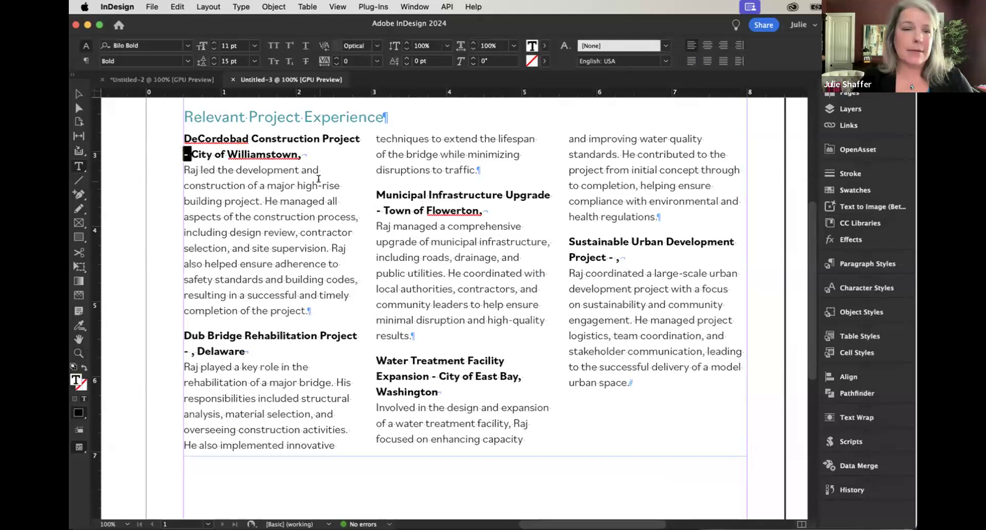
click(198, 153)
drag(183, 154, 189, 155)
drag(356, 138, 368, 138)
click(367, 138)
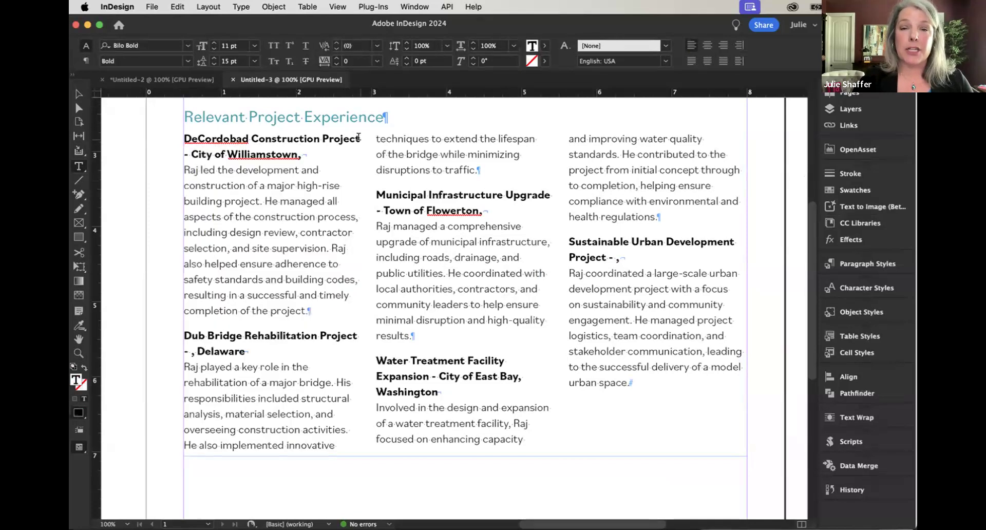
drag(184, 152, 191, 153)
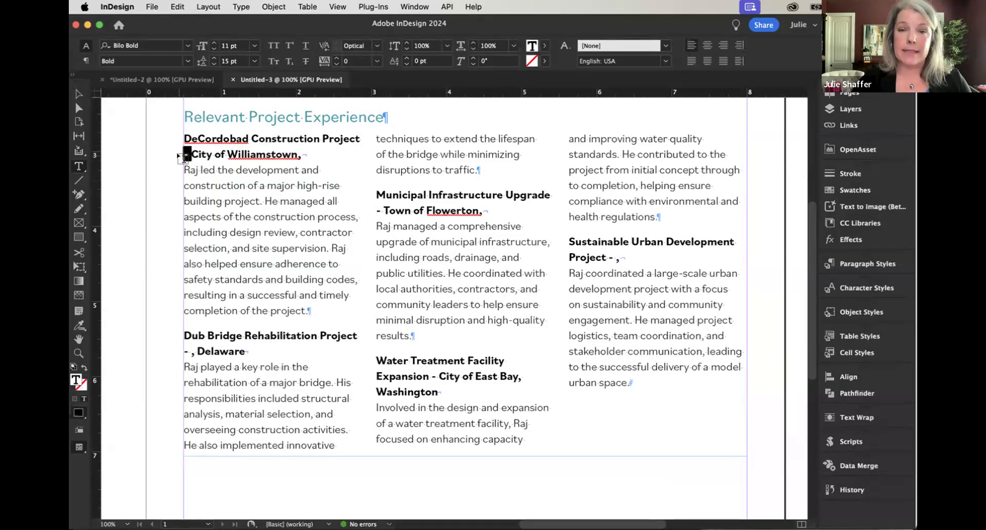
click(187, 149)
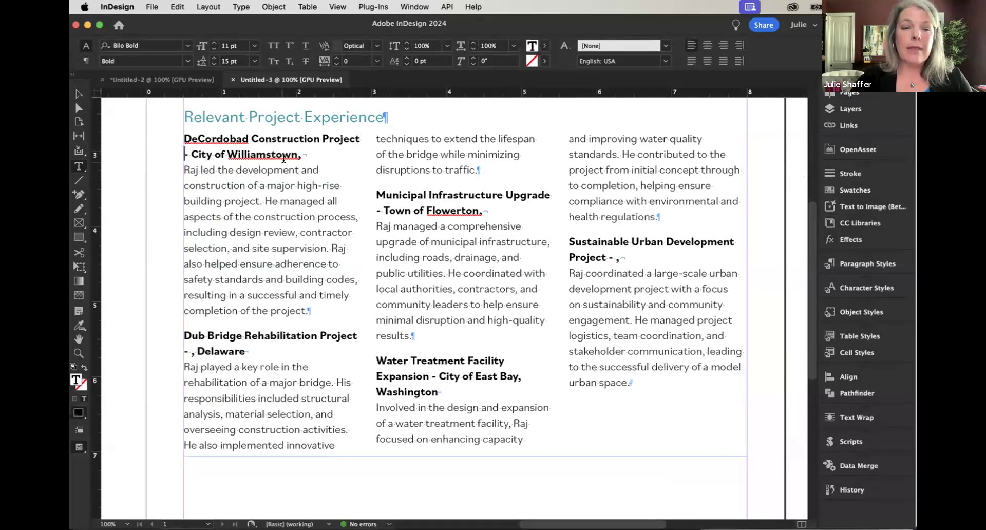
Inspect the comma, space and forced line break after Williamstown in the DeCordobad heading at 300% zoom.
key(super+equal)
key(super+equal)
key(super+equal)
key(super+equal)
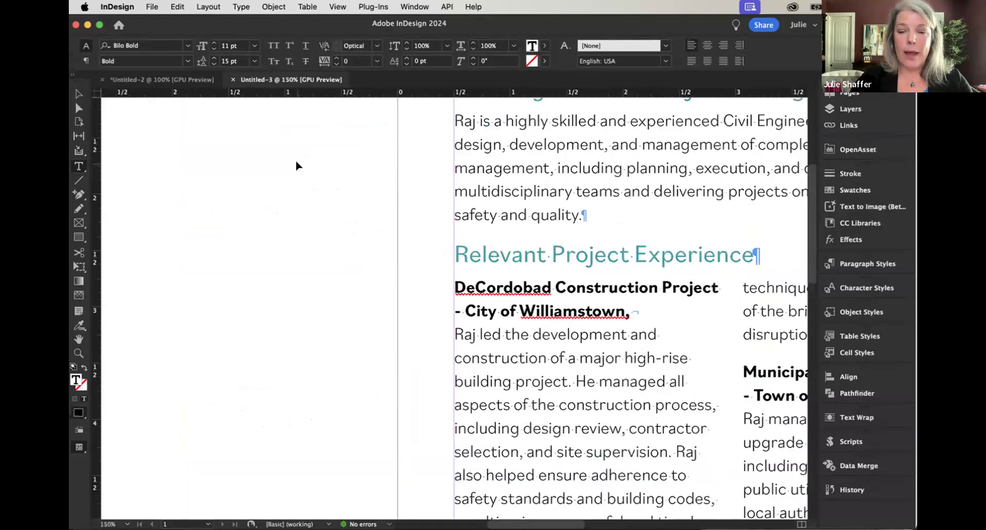
scroll(486, 225, right, 10)
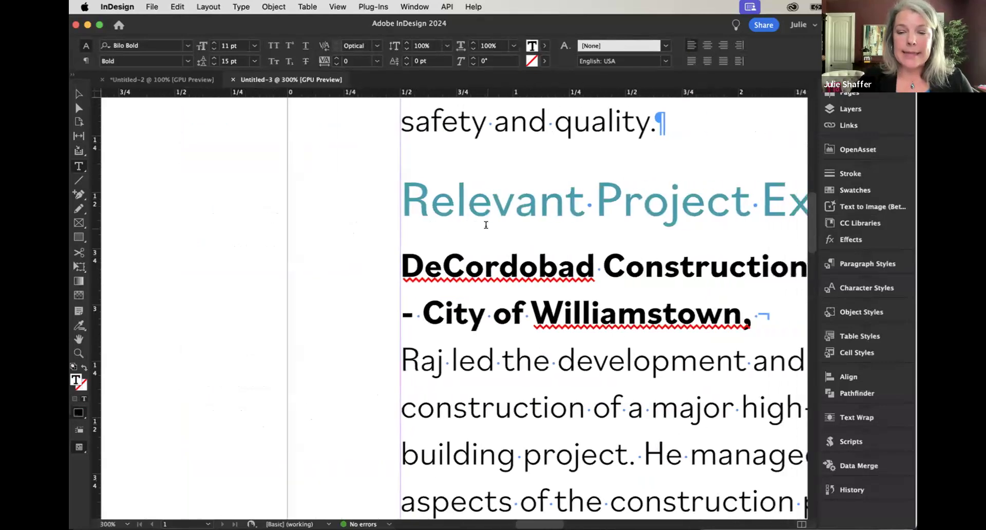
click(484, 315)
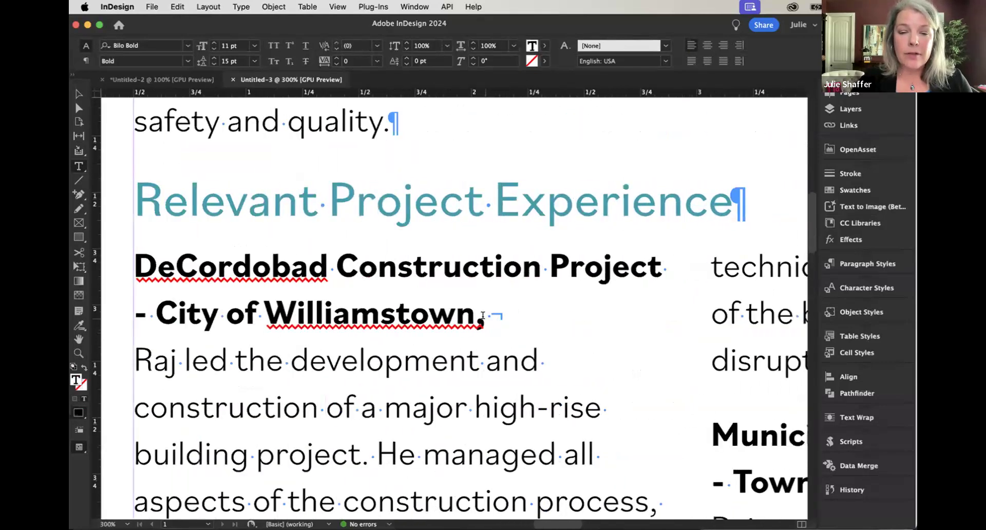
drag(490, 314, 503, 315)
key(Left)
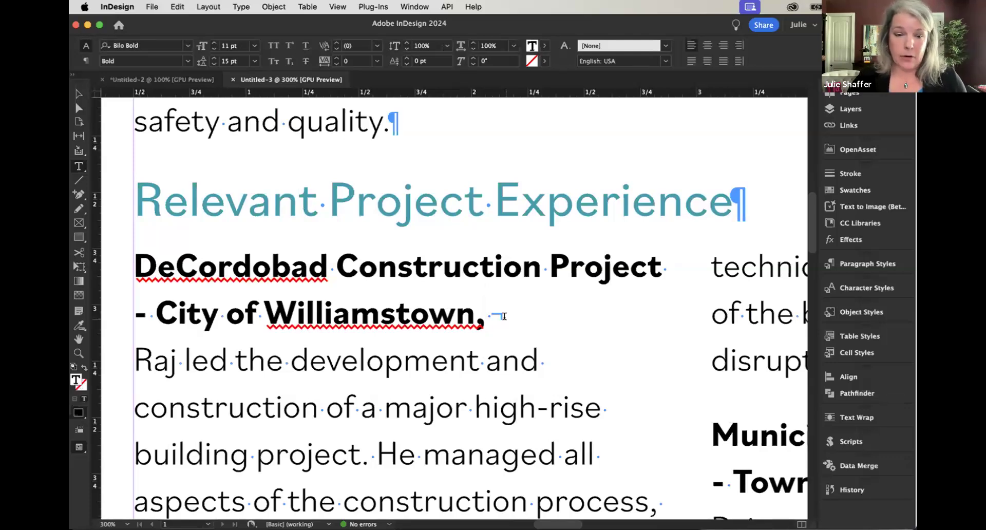
scroll(504, 316, right, 1)
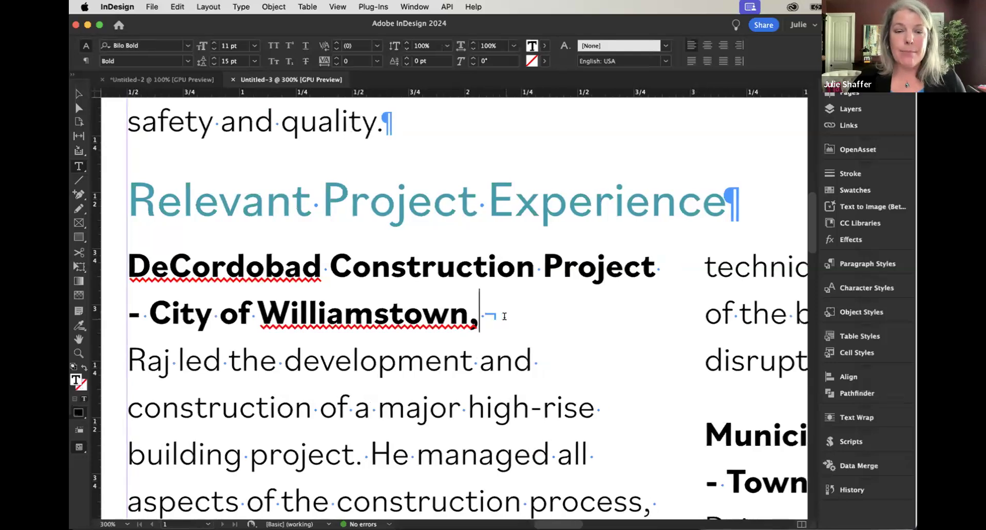
Inspect the space between the hyphen and the comma before Delaware in the Dub Bridge Rehabilitation Project heading.
scroll(505, 316, down, 7)
scroll(505, 317, down, 3)
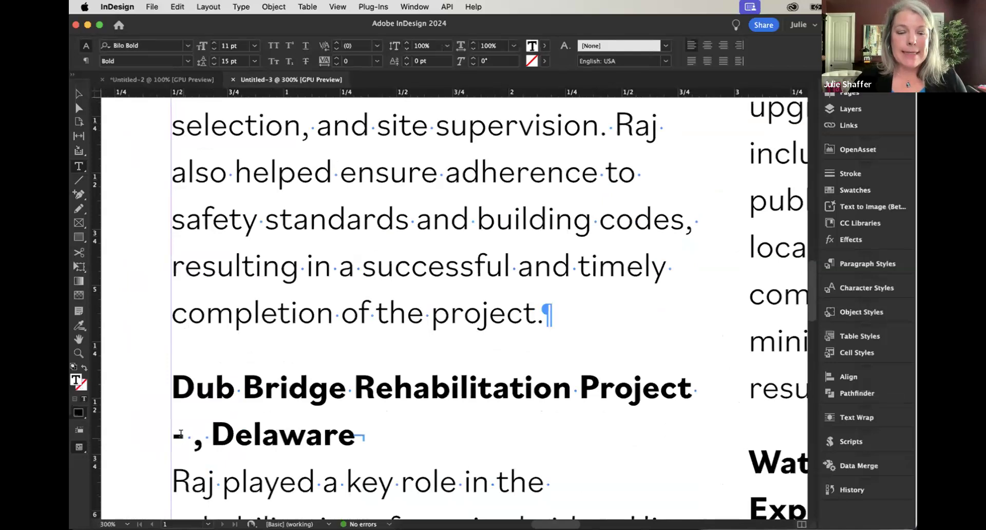
mouse_move(184, 434)
mouse_down()
mouse_move(211, 435)
mouse_move(195, 436)
mouse_up()
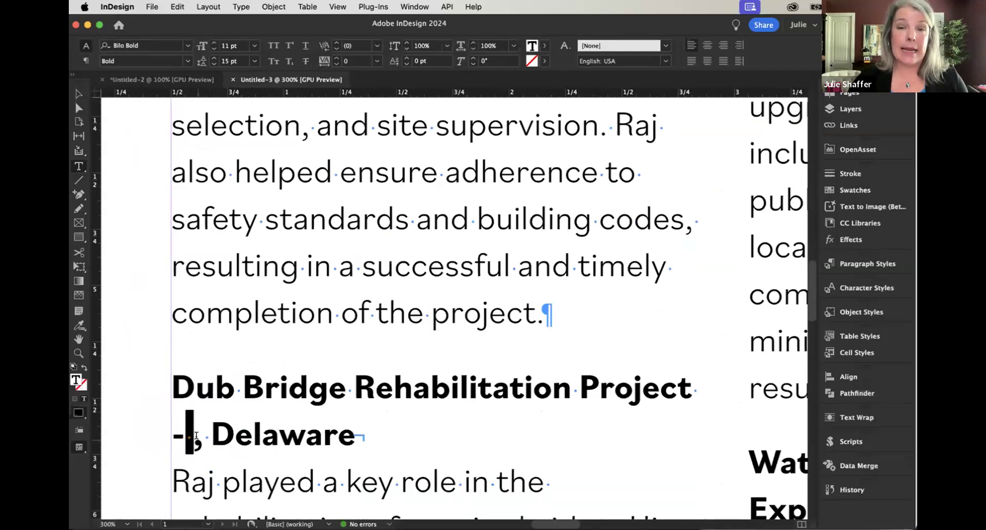
Review the remaining project headings across the three resume columns for stray hyphens, commas and spaces at 100% zoom.
scroll(260, 410, right, 10)
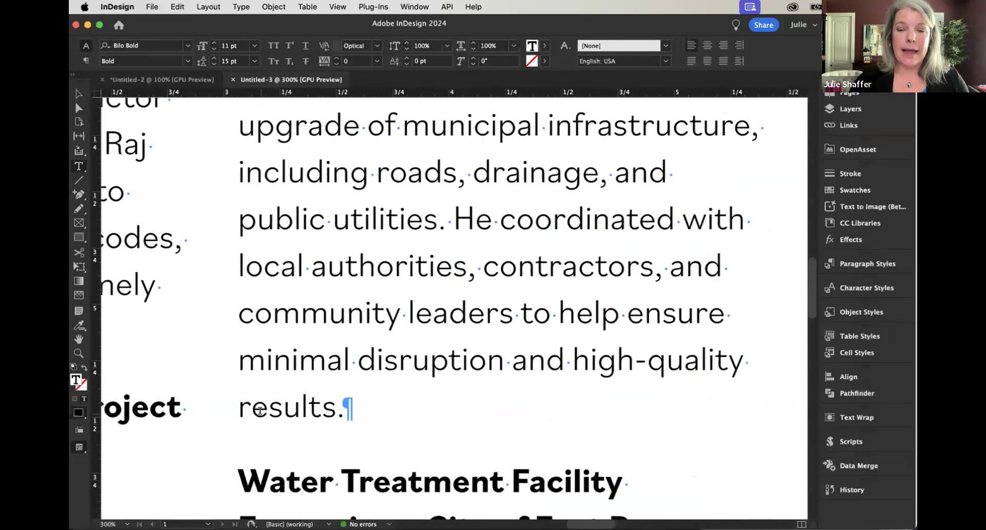
scroll(260, 411, up, 10)
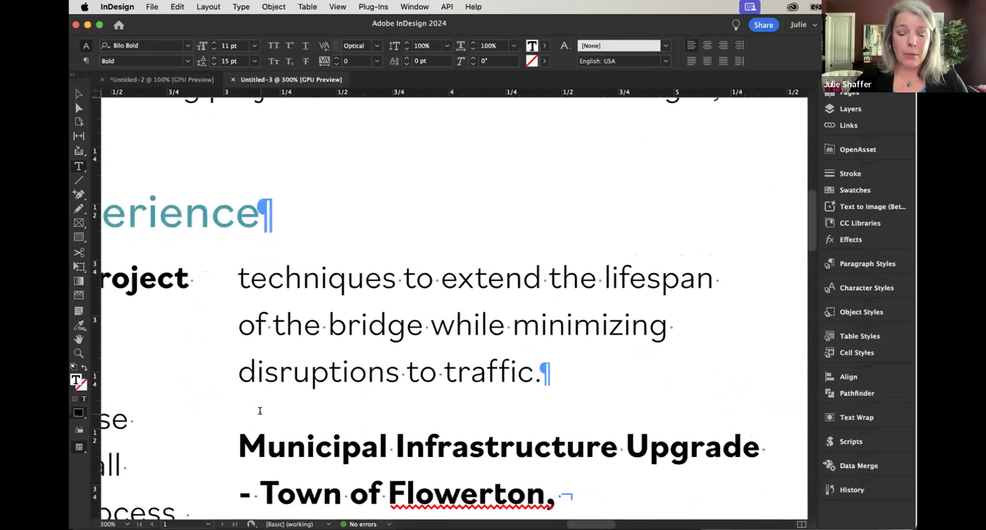
key(super+minus)
key(super+minus)
key(super+minus)
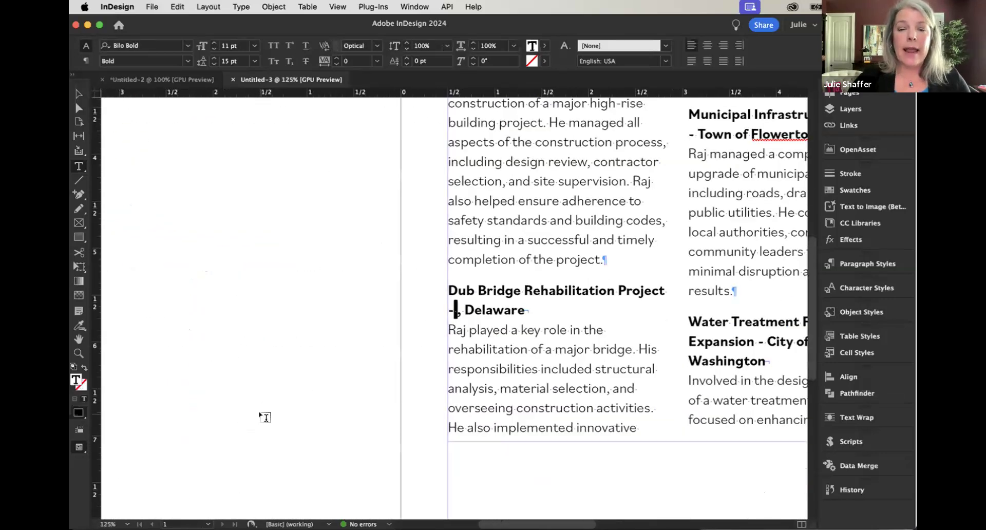
scroll(469, 436, up, 2)
scroll(471, 436, right, 3)
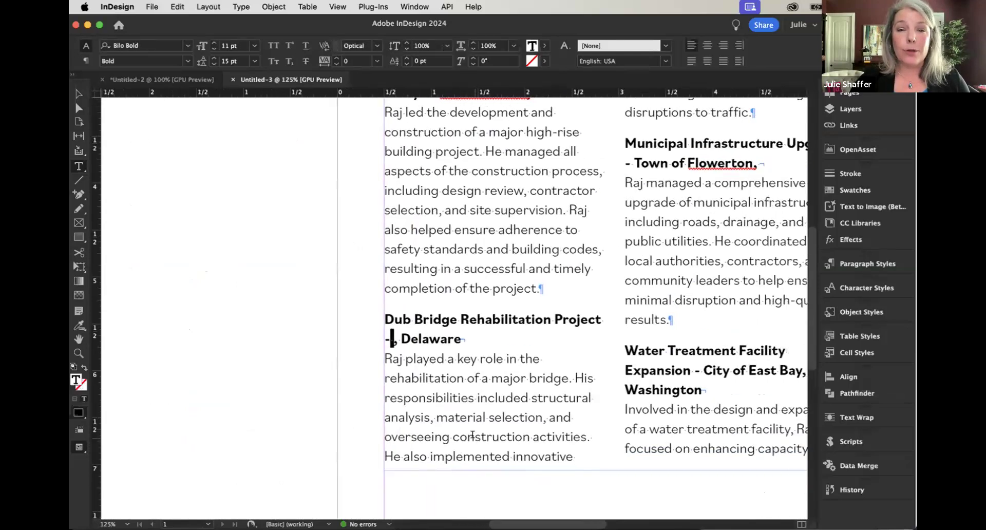
scroll(473, 435, right, 8)
key(super)
key(super+minus)
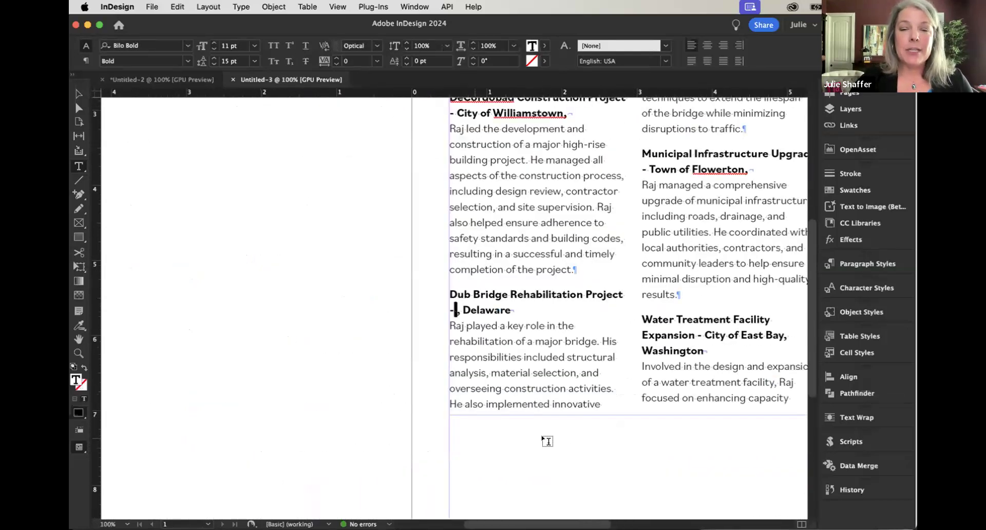
scroll(633, 354, up, 2)
scroll(633, 354, right, 10)
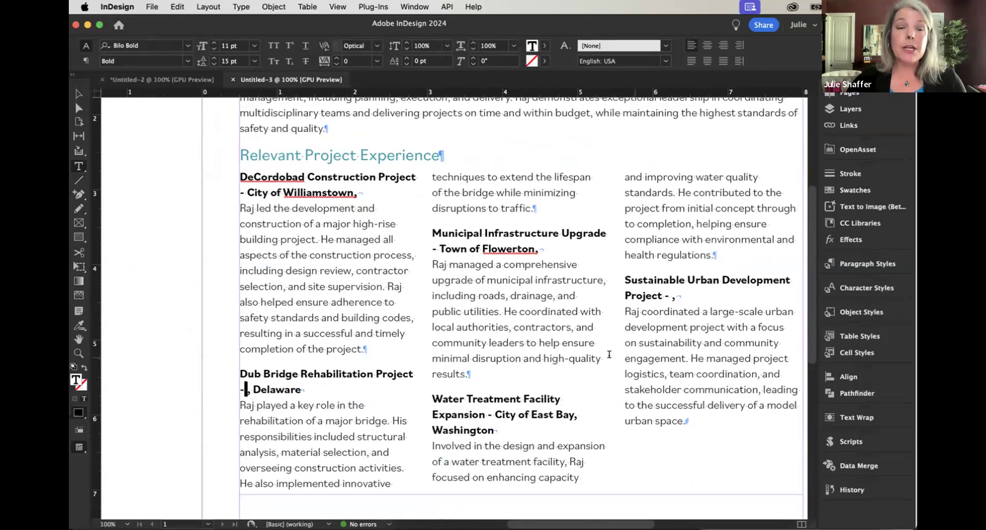
Add the Highlights character style from the _2024 BEYOND BASICS library to the document's character styles.
click(855, 263)
click(855, 287)
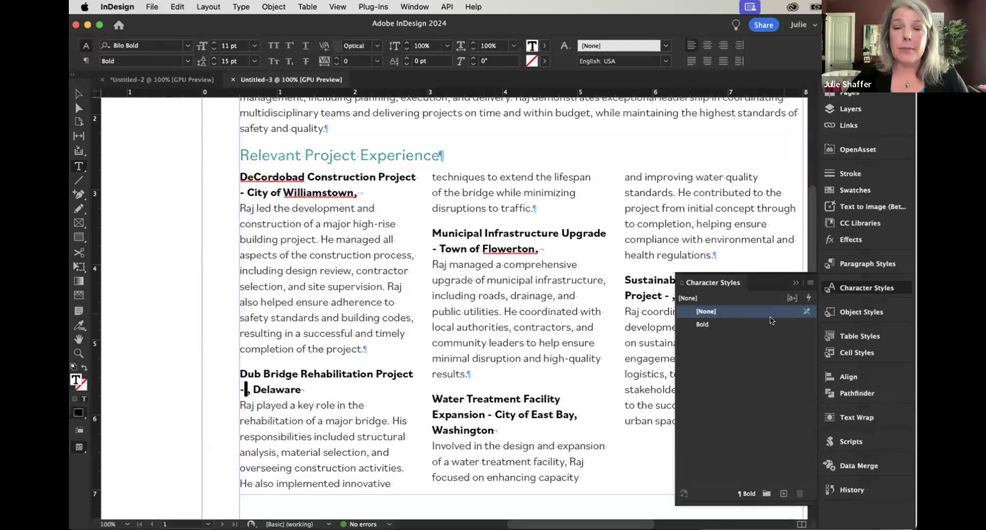
click(861, 221)
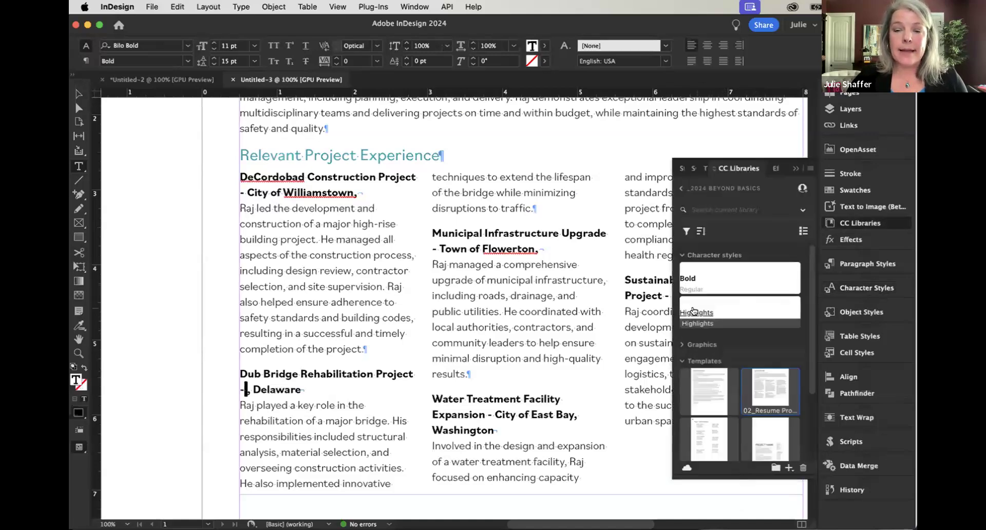
right_click(727, 311)
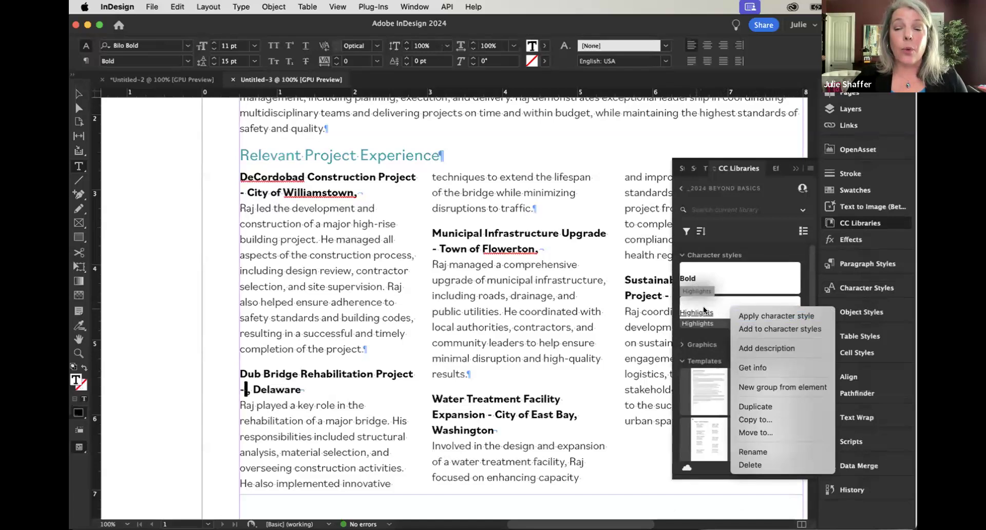
click(753, 329)
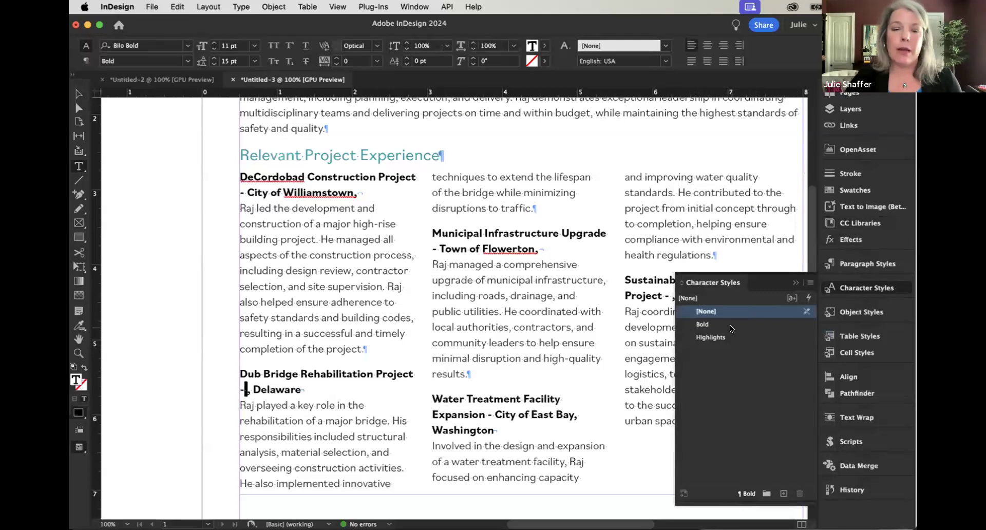
Inspect the space after the comma following Flowerton in the Municipal Infrastructure Upgrade heading and check the heading's paragraph style.
scroll(532, 299, right, 1)
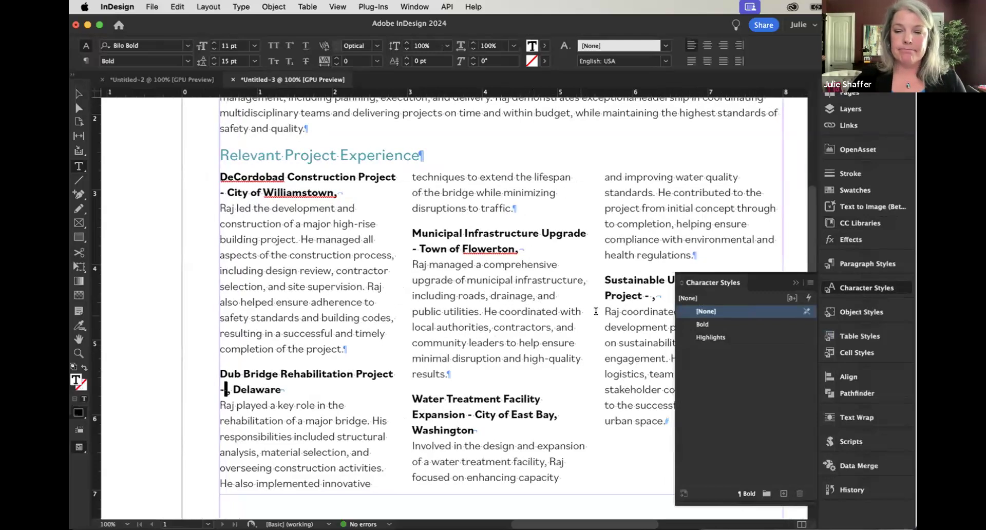
click(535, 249)
click(858, 265)
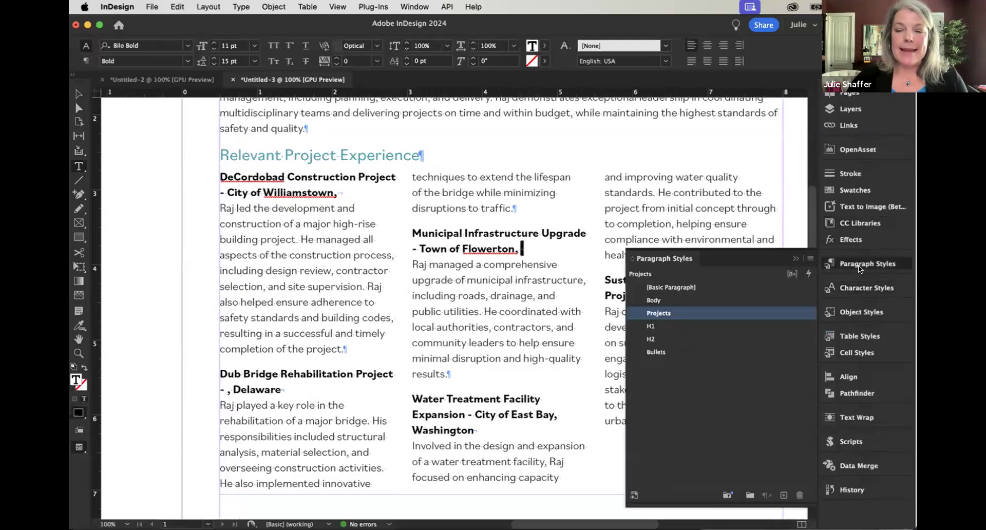
scroll(527, 253, right, 1)
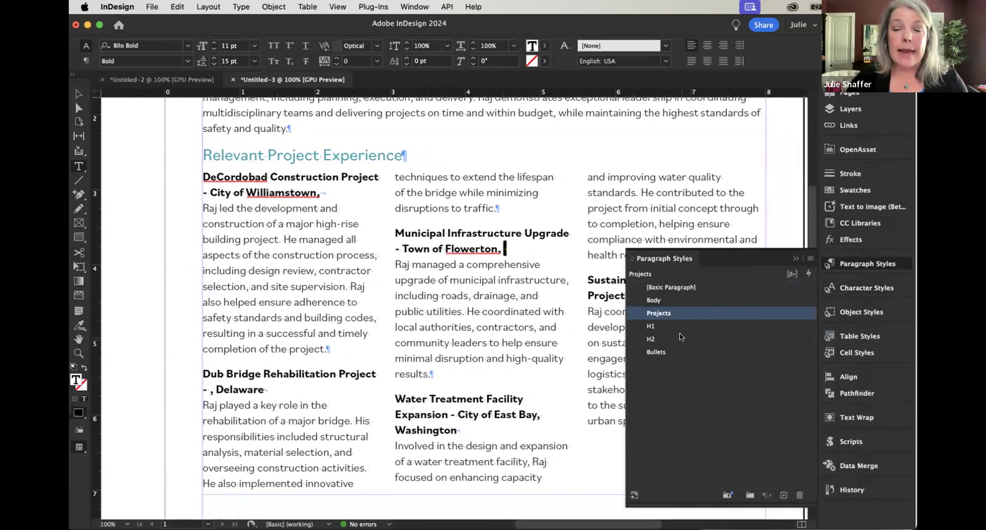
scroll(510, 288, up, 1)
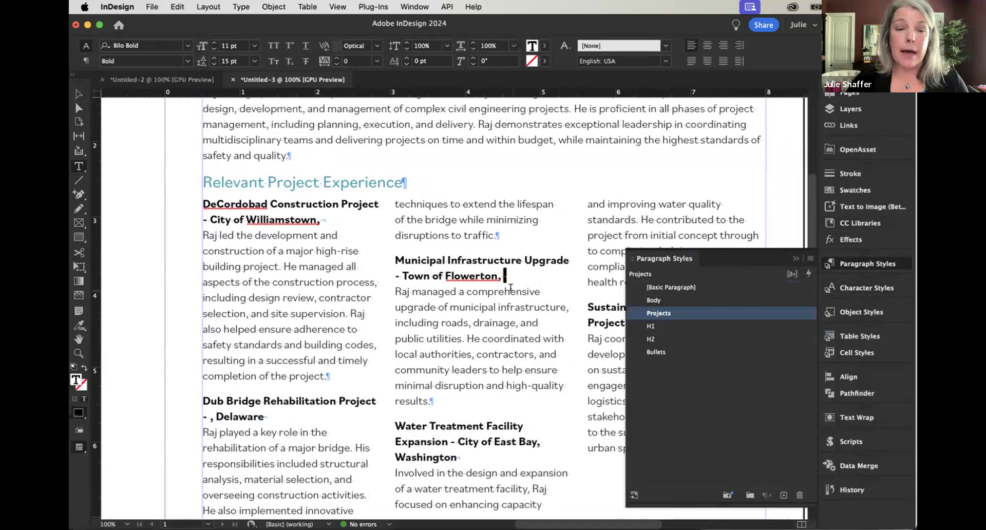
scroll(510, 287, right, 1)
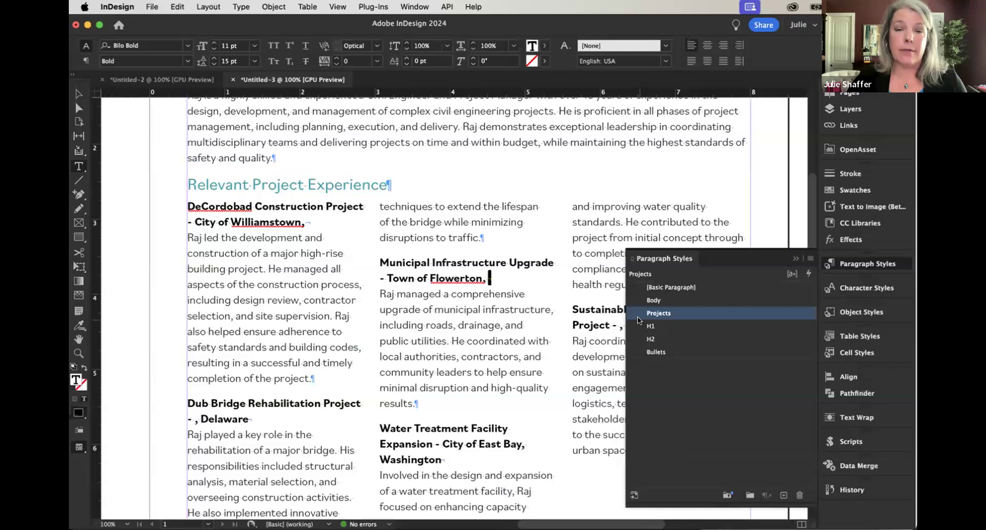
click(529, 278)
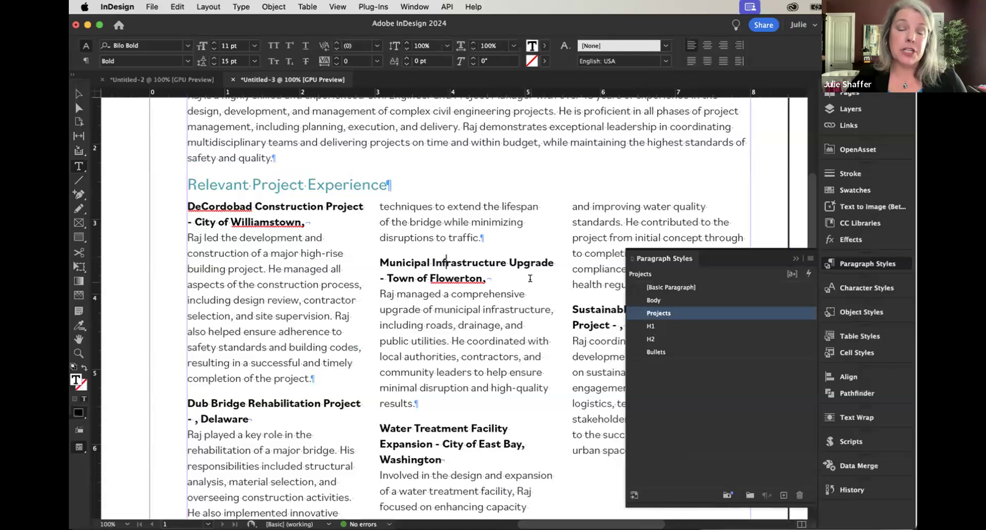
drag(487, 278, 496, 278)
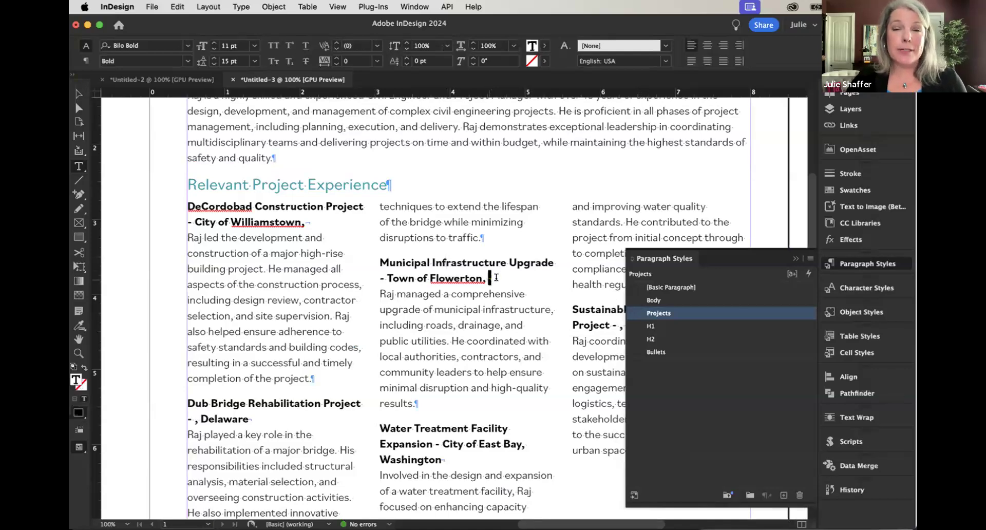
Add a new GREP style to the Body paragraph style that applies the Highlights character style.
right_click(650, 300)
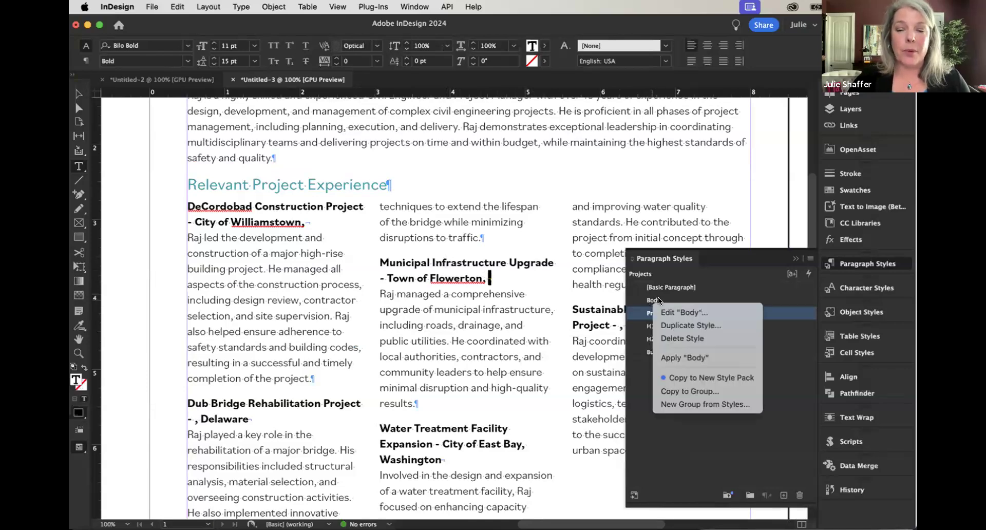
click(671, 312)
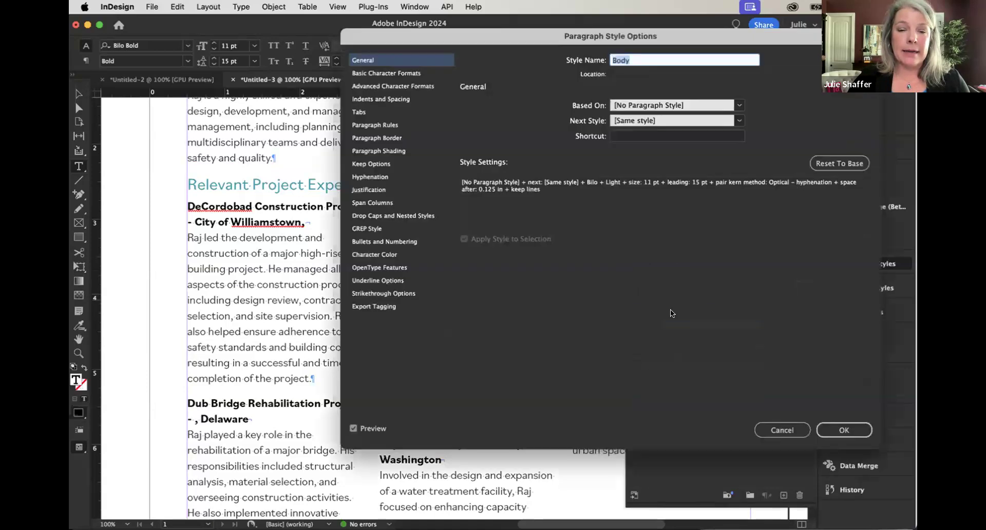
click(368, 228)
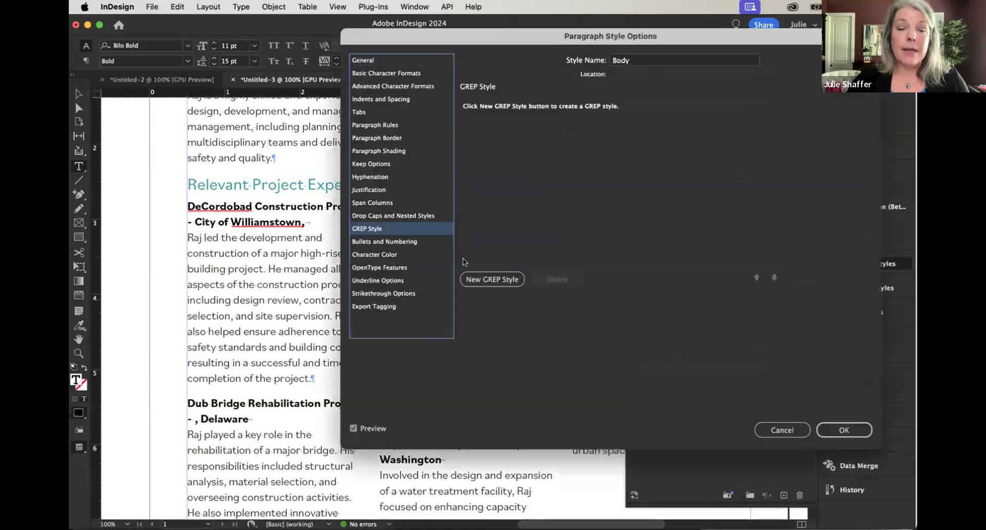
click(485, 279)
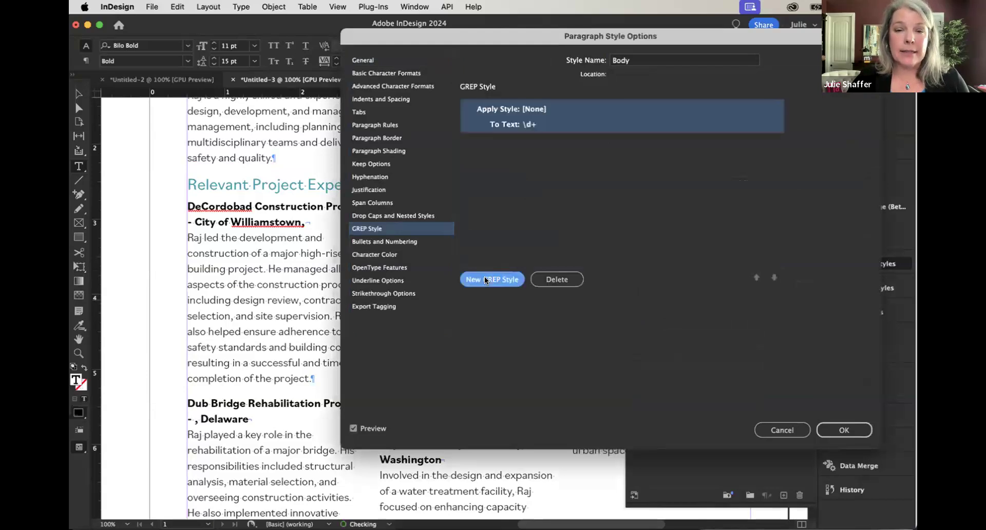
click(572, 106)
click(652, 108)
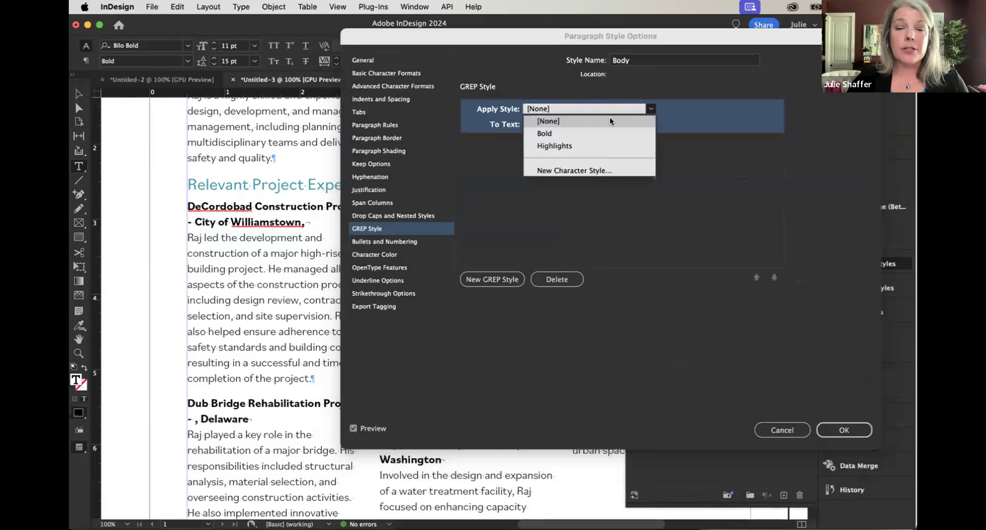
click(583, 145)
Set the Highlights GREP pattern to a comma, a space and a forced line break (", \n").
click(544, 125)
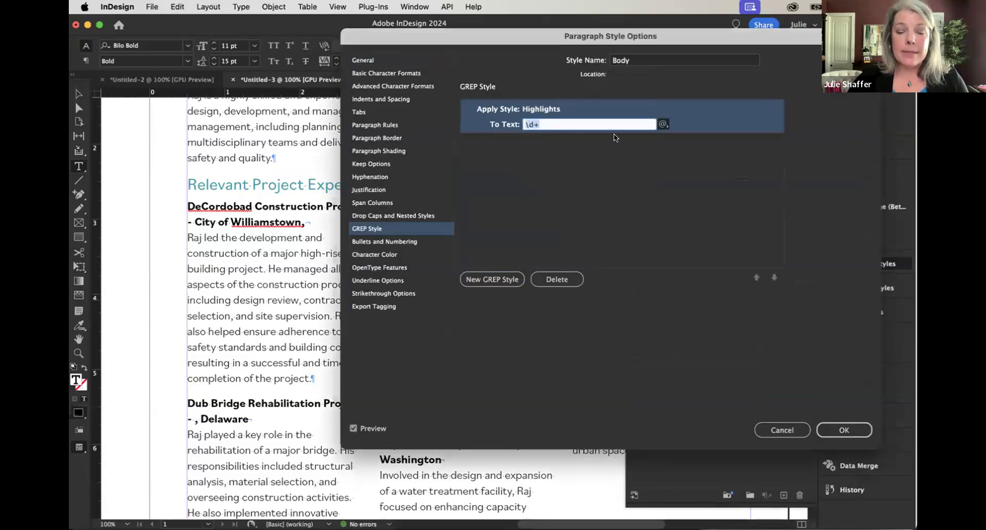
key(BackSpace)
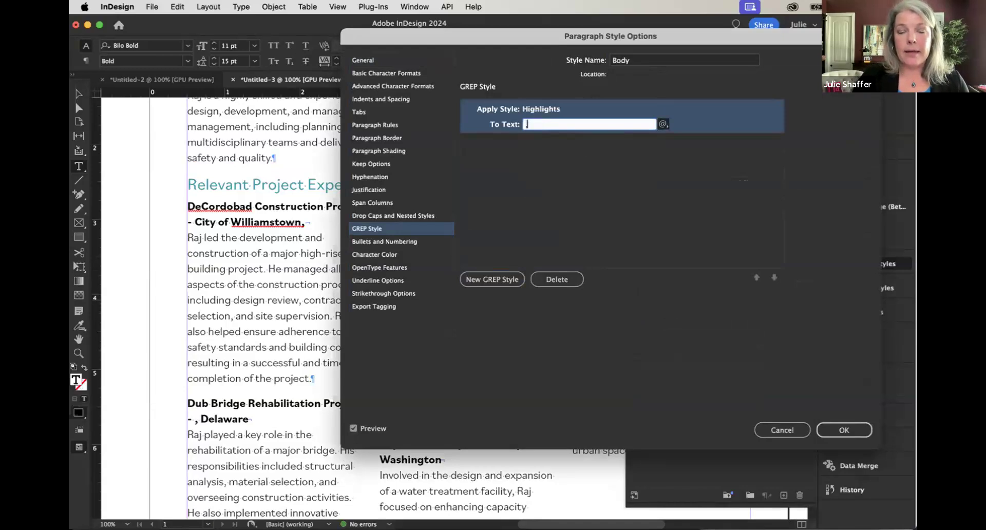
text(,)
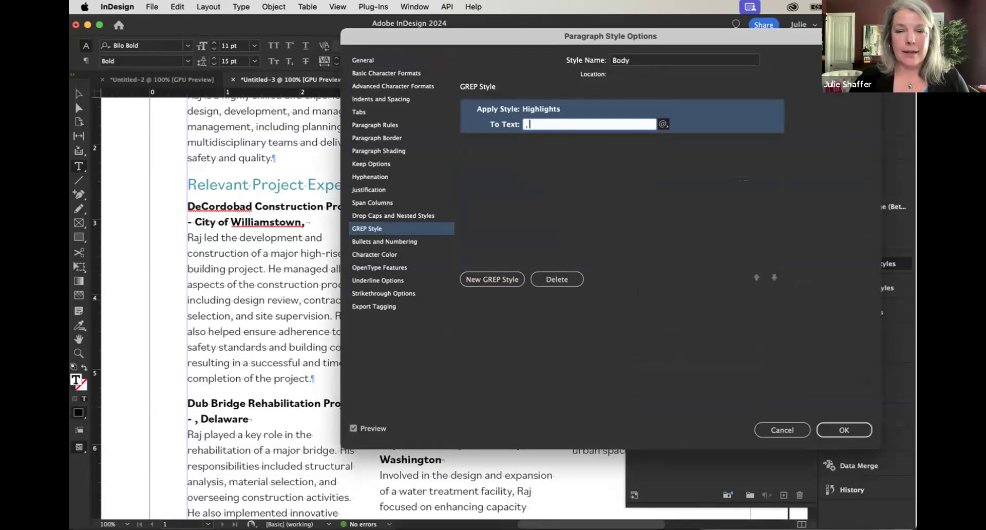
click(663, 124)
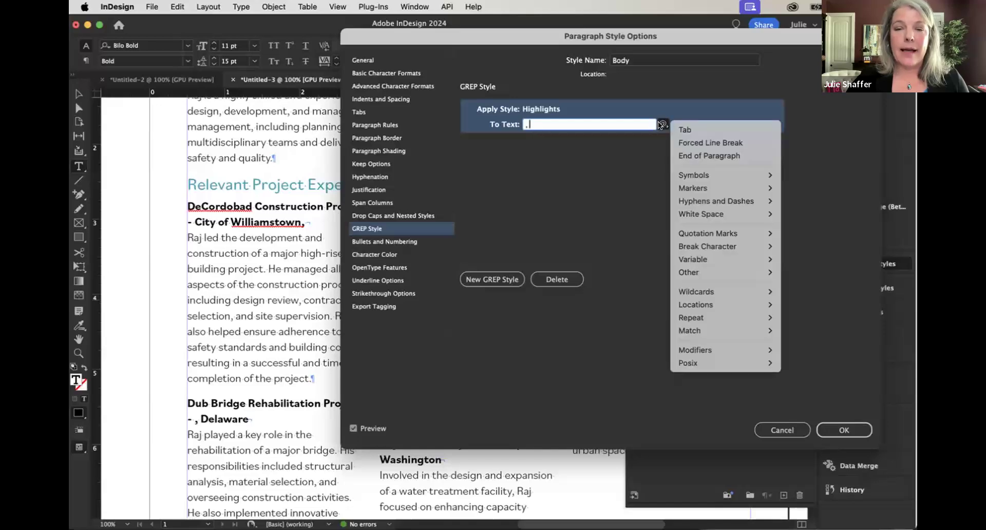
click(689, 143)
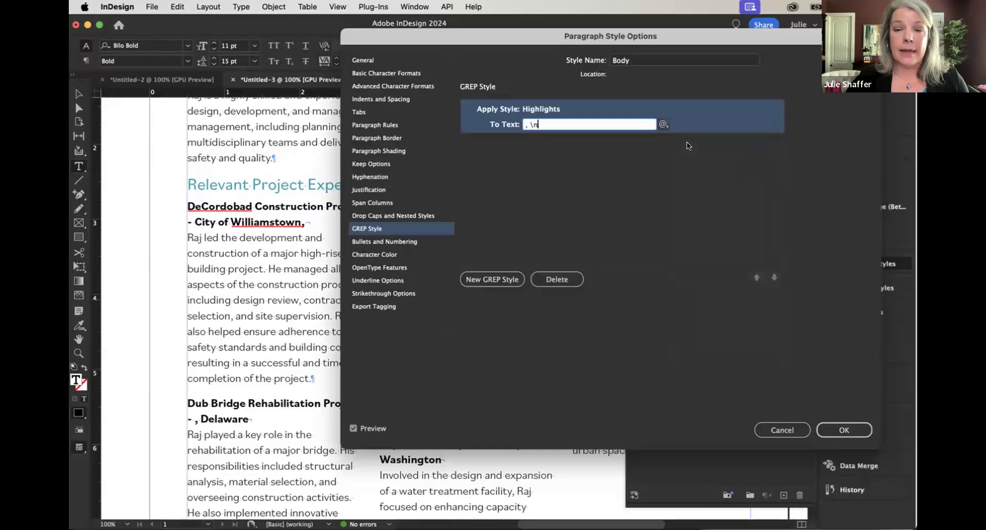
click(541, 138)
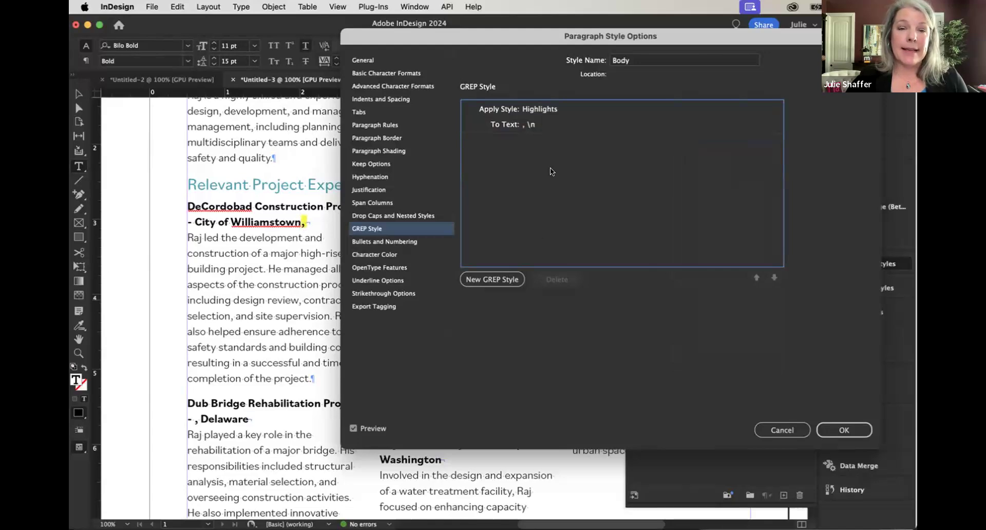
Review the special-character choices for the comma pattern with the text uncovered, and accept the Body style changes.
drag(454, 39, 367, 45)
click(479, 137)
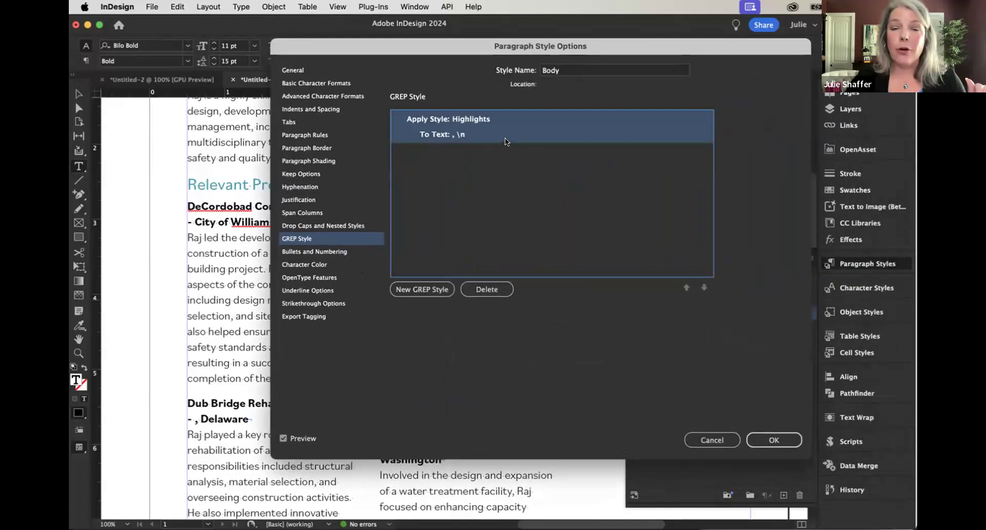
click(504, 135)
click(591, 134)
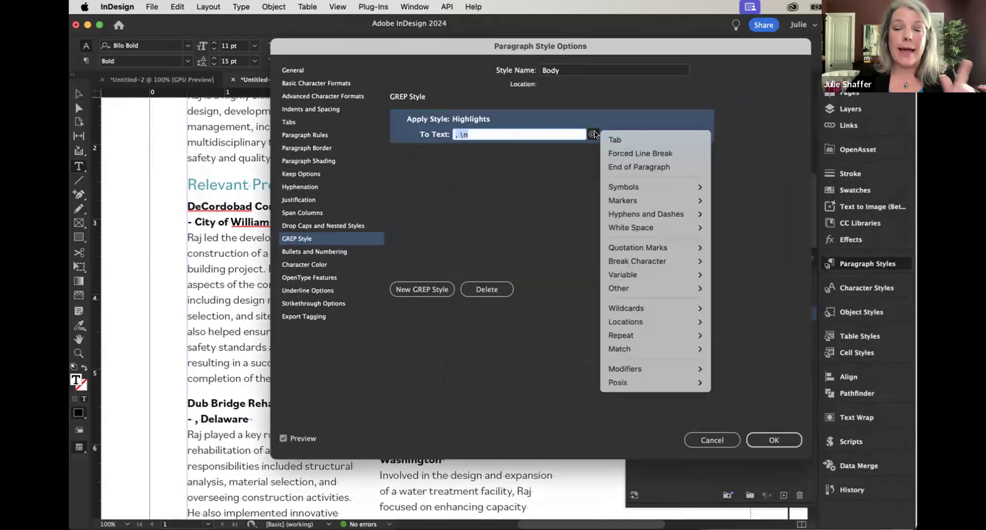
click(507, 152)
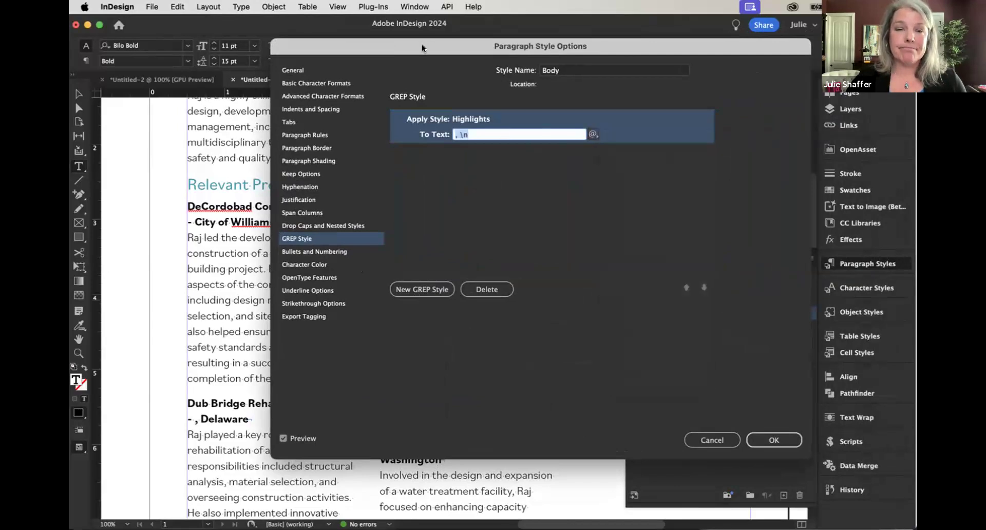
drag(422, 44, 424, 42)
click(775, 437)
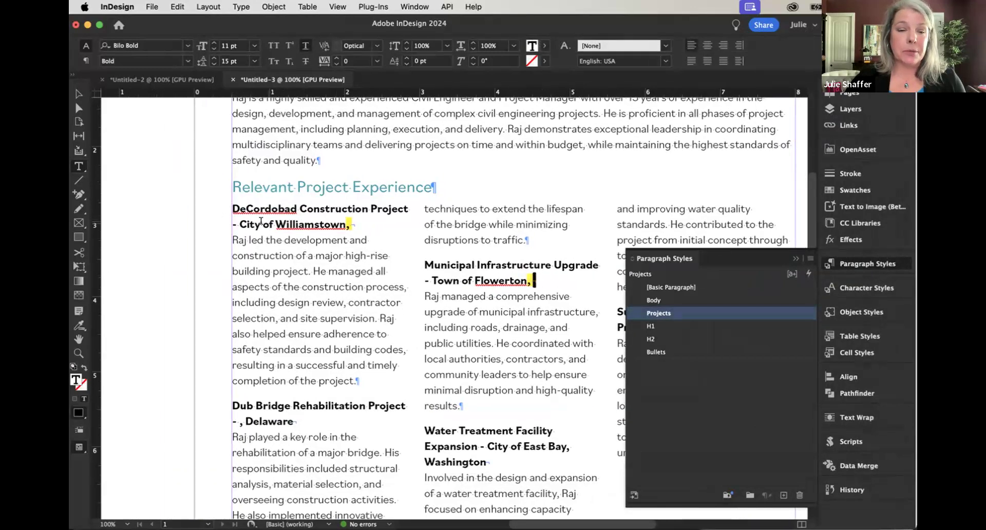
Add a second GREP style to Body that matches a space followed by a hyphen, as in the DeCordobad heading.
drag(409, 209, 237, 225)
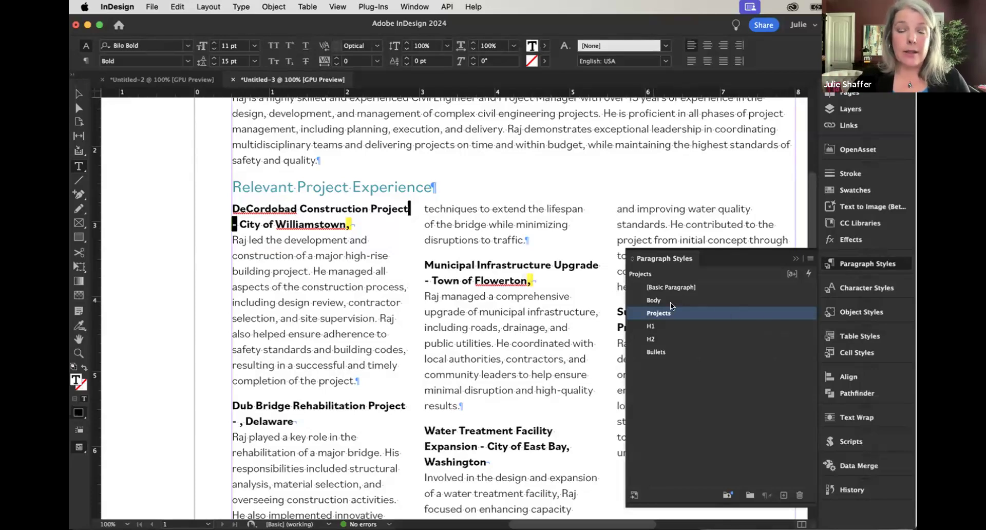
right_click(656, 301)
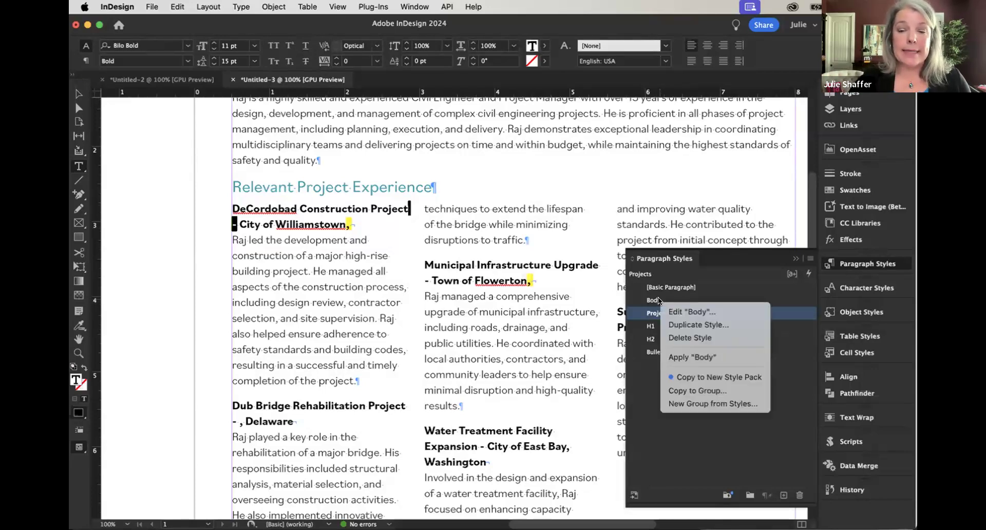
click(683, 310)
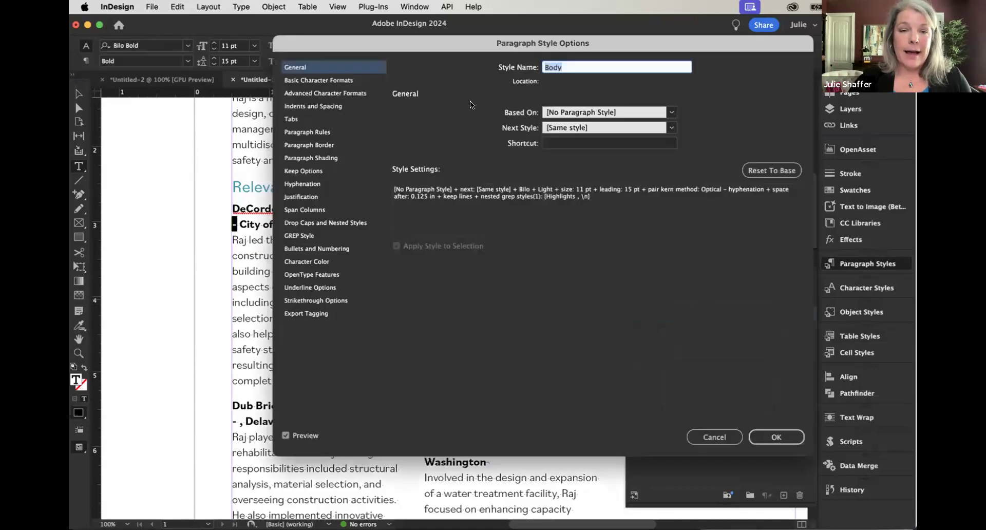
click(305, 235)
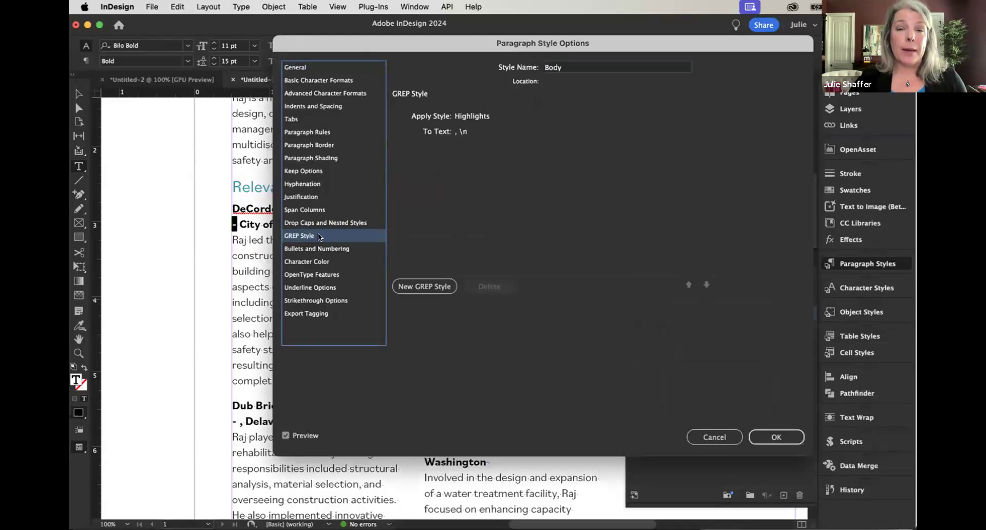
click(421, 286)
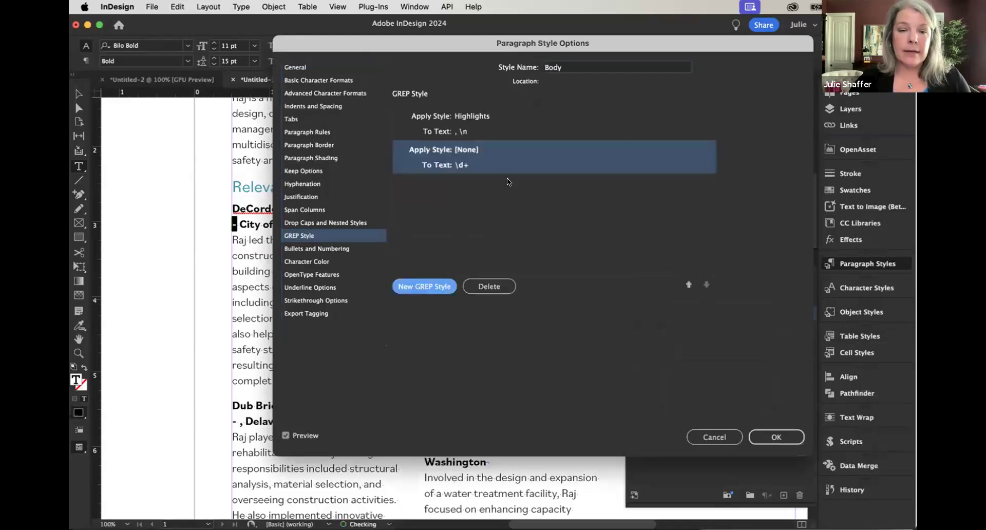
click(480, 165)
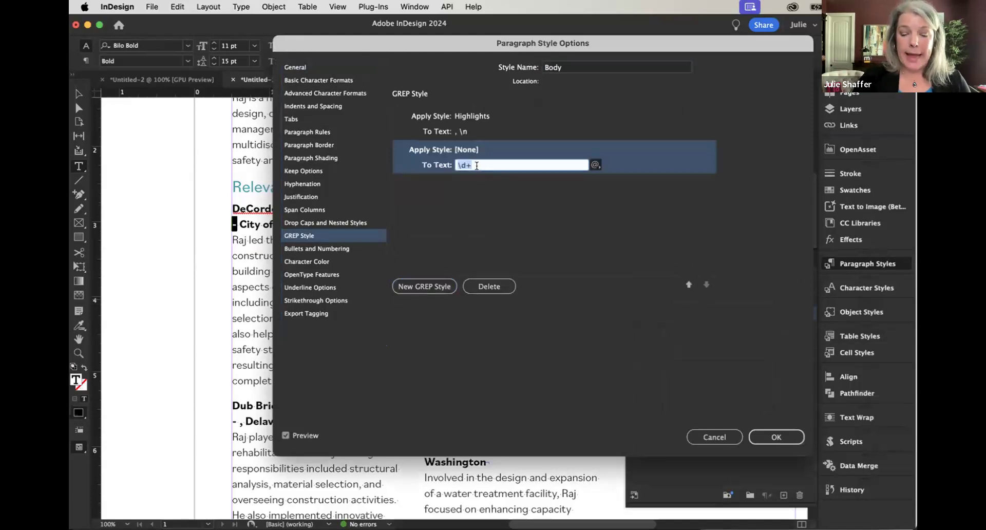
key(BackSpace)
text(-)
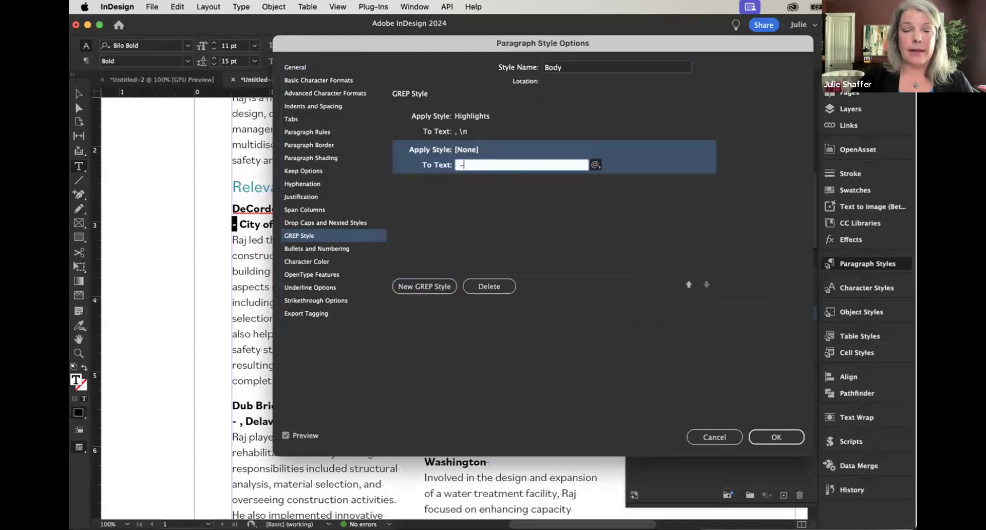
Create a character style named No Break with the No Break option enabled, and apply it to the space-hyphen GREP style.
click(488, 147)
click(582, 150)
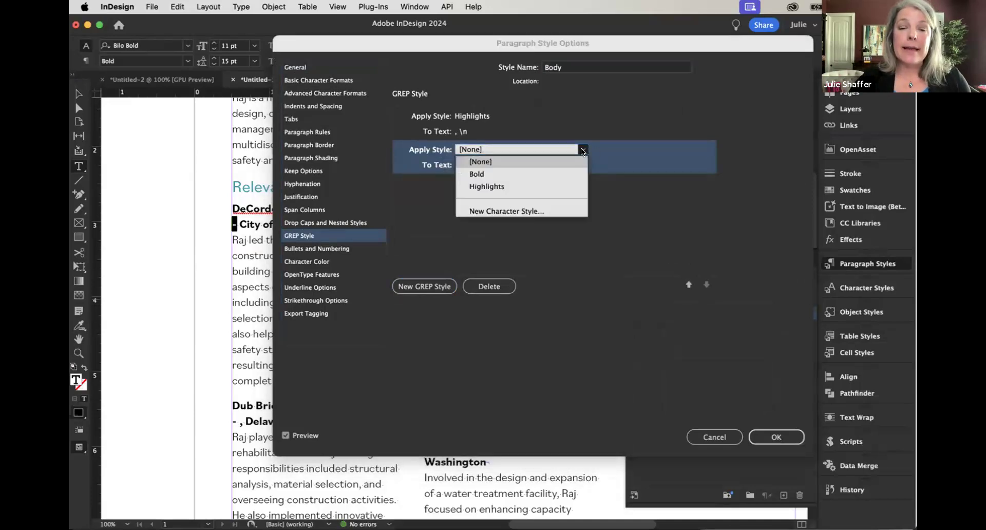
click(496, 211)
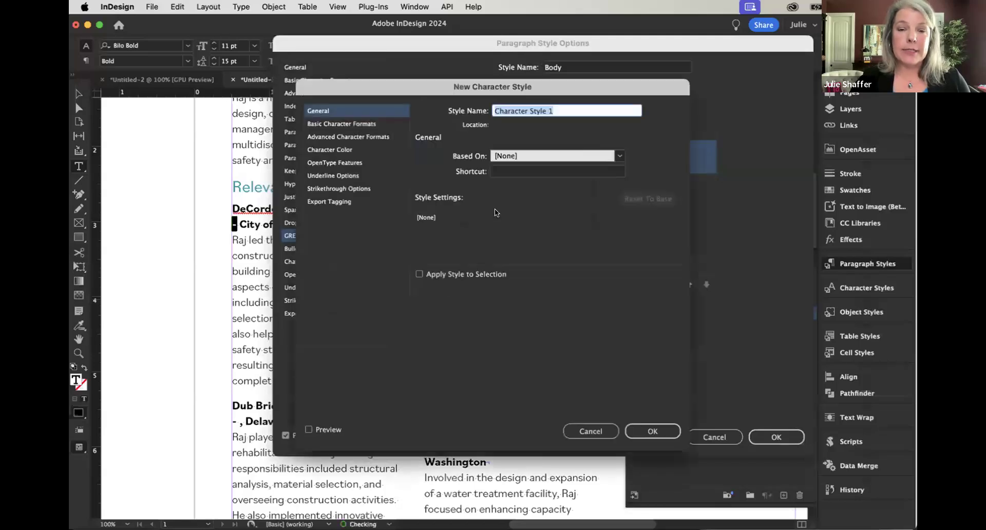
text(No Break)
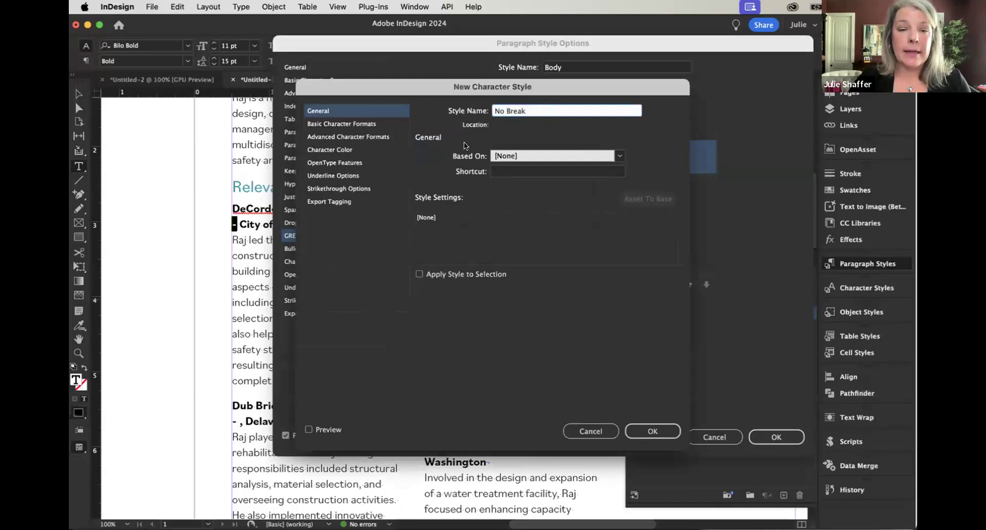
click(334, 123)
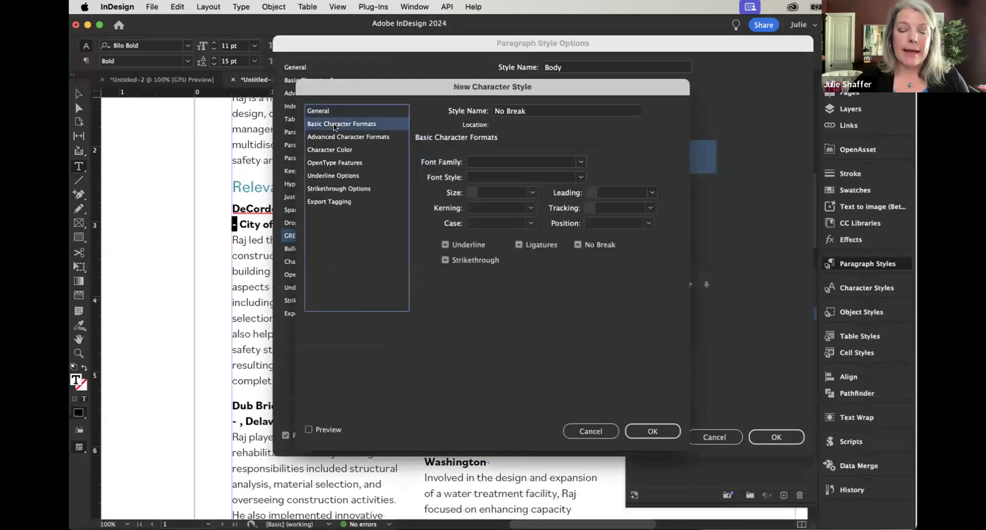
click(577, 245)
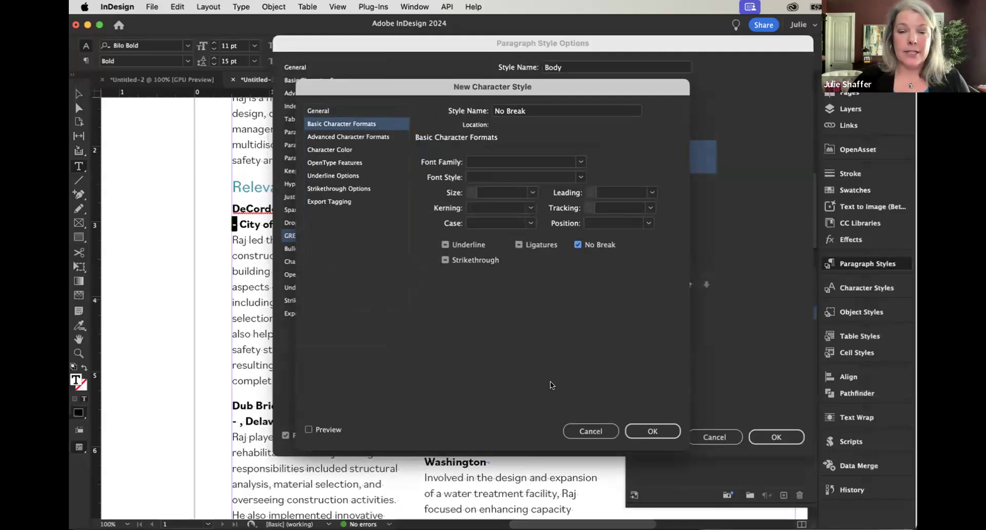
click(636, 429)
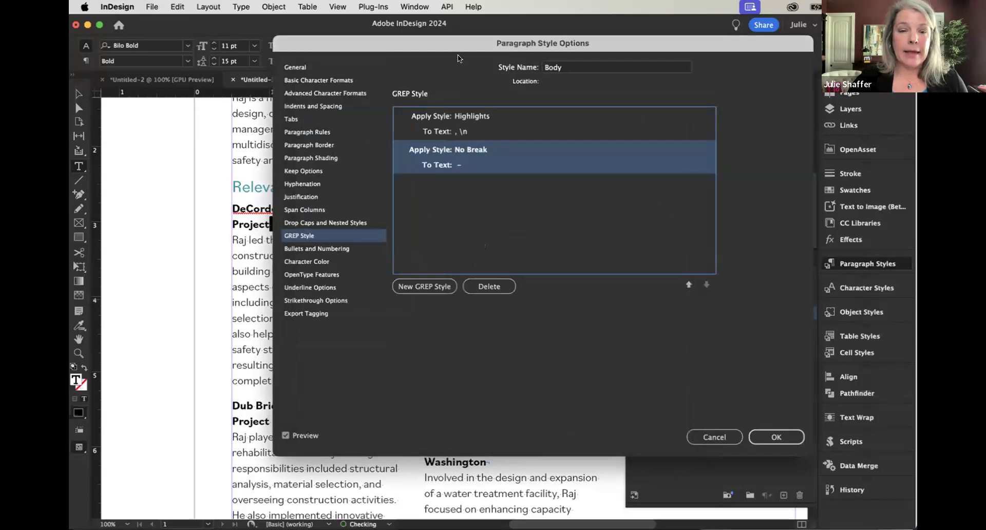
Add a third GREP style to Body that applies Highlights to a space followed by a comma, and accept the style changes.
drag(423, 42, 484, 45)
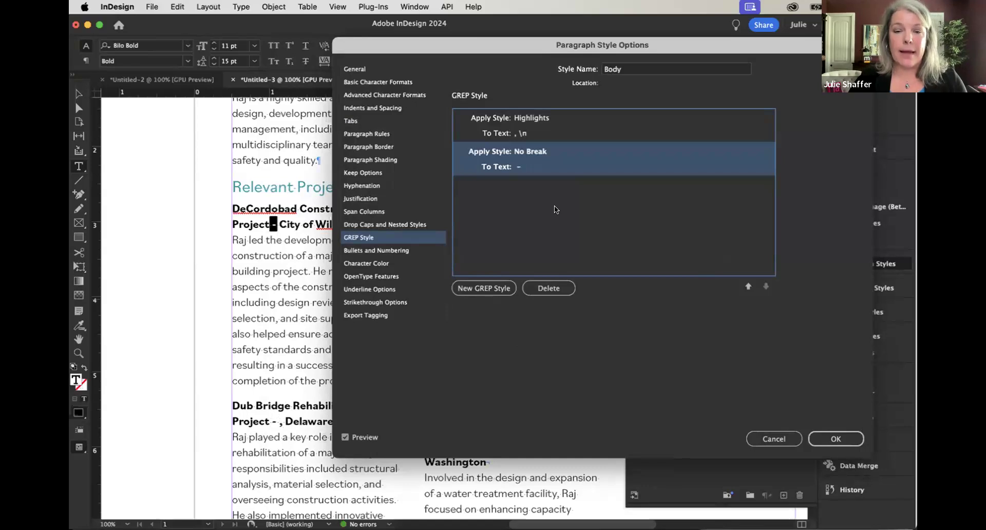
click(479, 288)
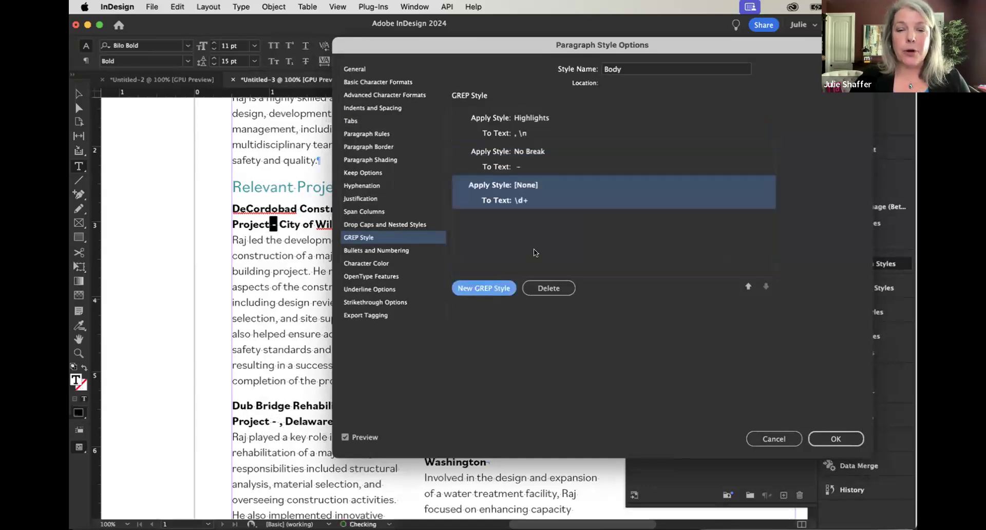
click(547, 185)
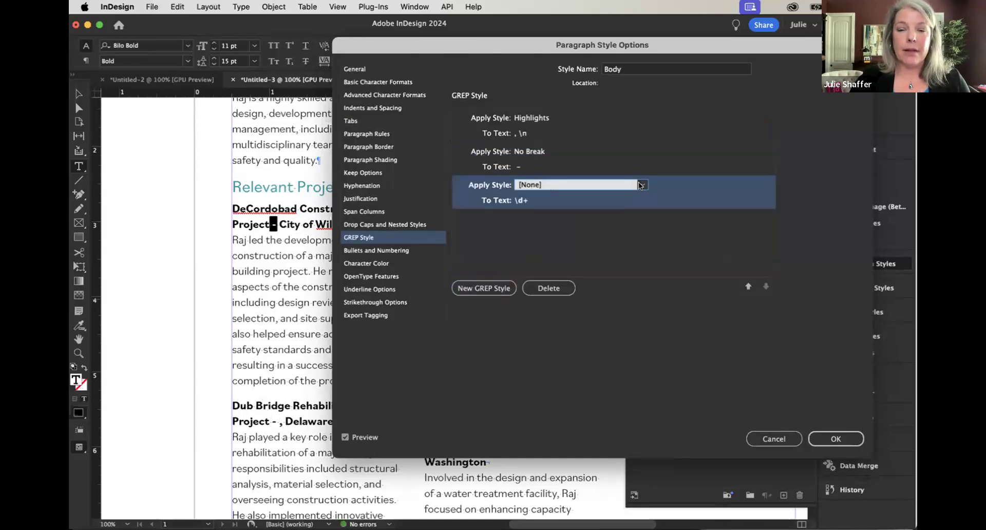
click(641, 185)
click(571, 232)
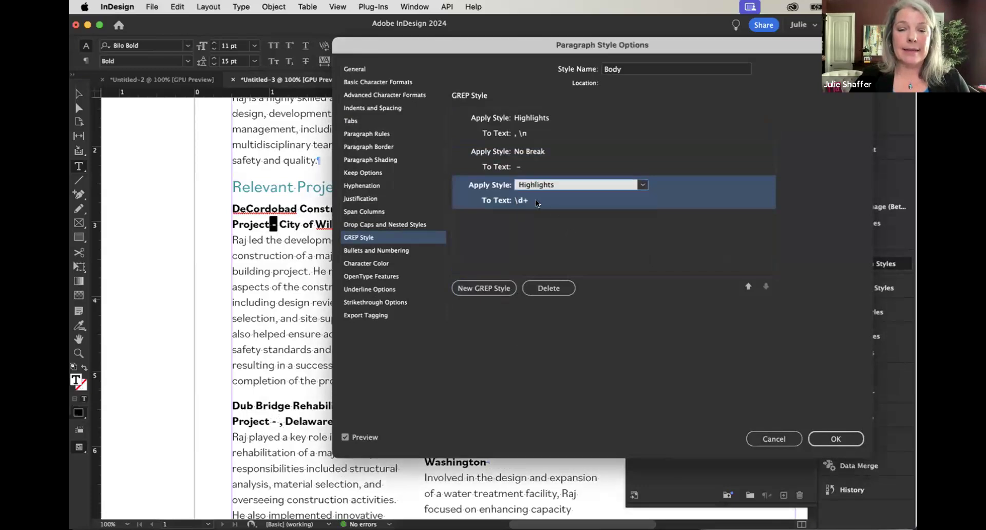
click(535, 199)
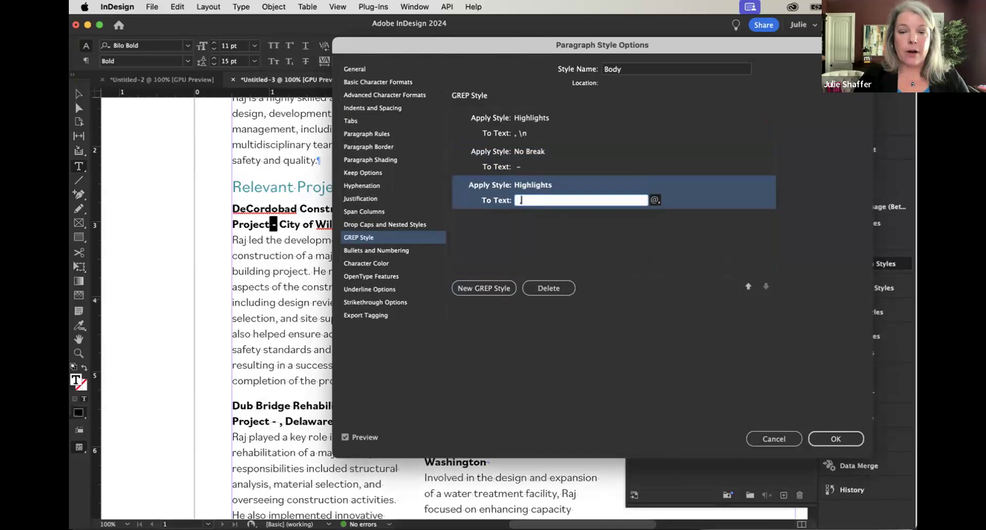
text(,)
click(509, 218)
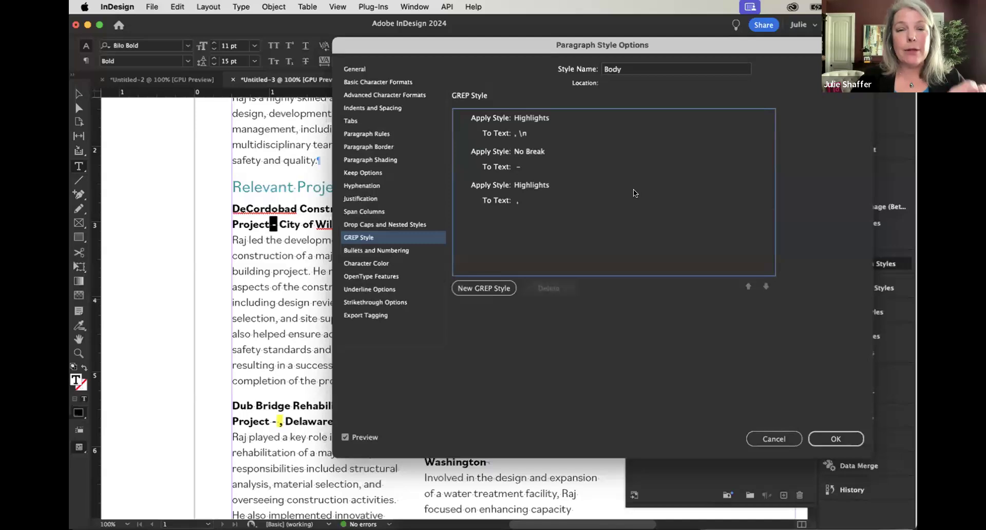
click(845, 437)
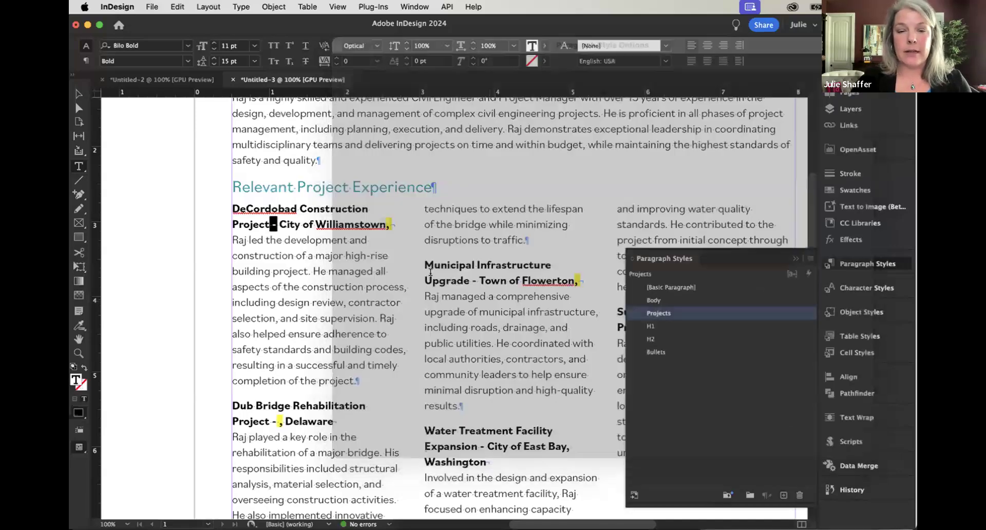
Add the missing state "Texas" after "Williamstown," in the DeCordobad Construction Project heading.
key(super+minus)
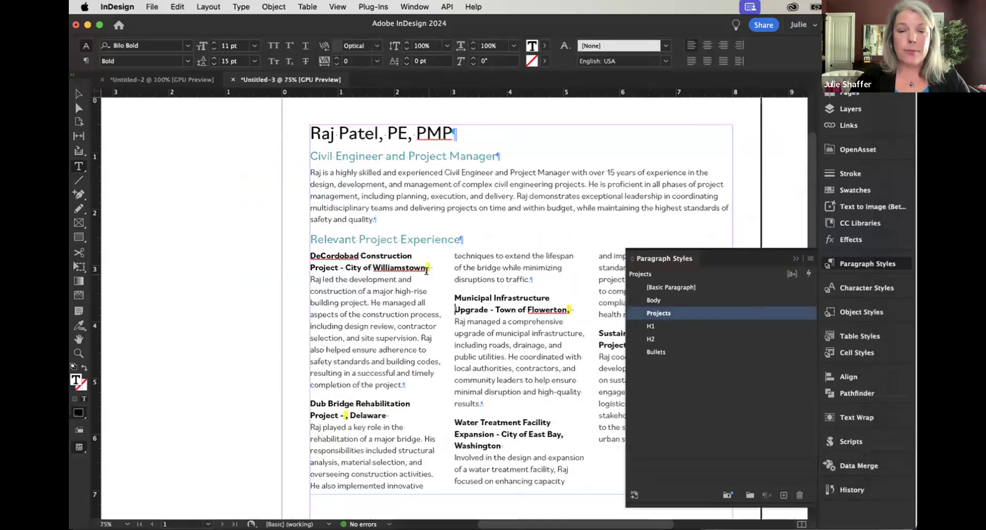
scroll(426, 271, down, 3)
scroll(426, 271, right, 2)
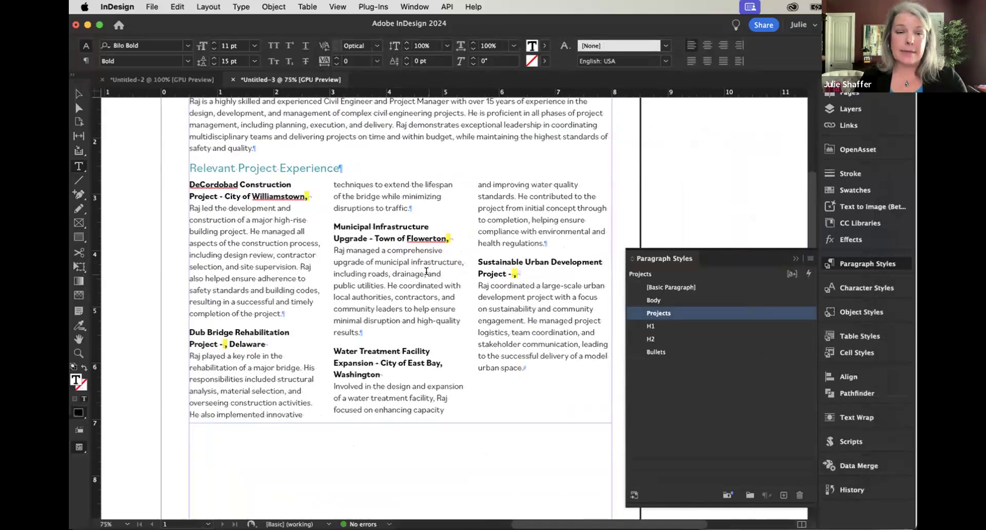
click(307, 195)
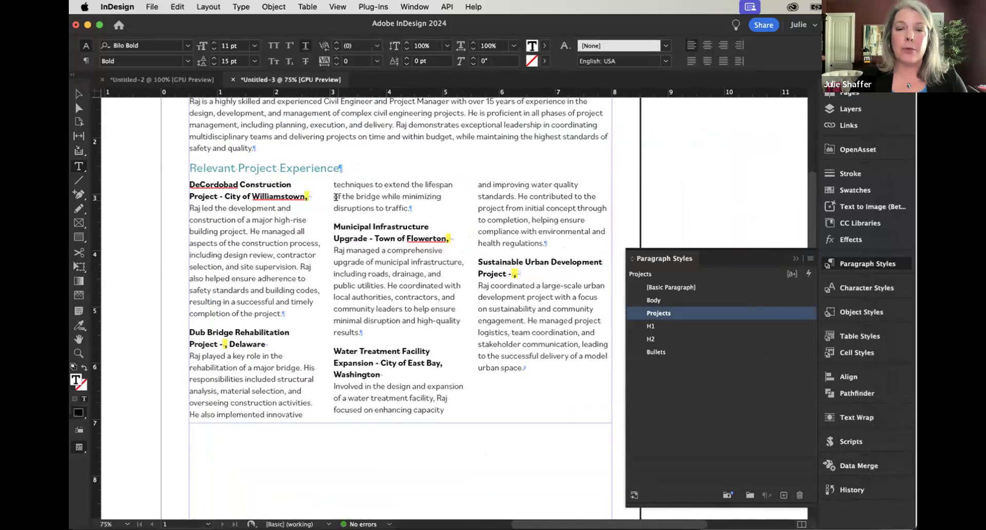
text(Texas)
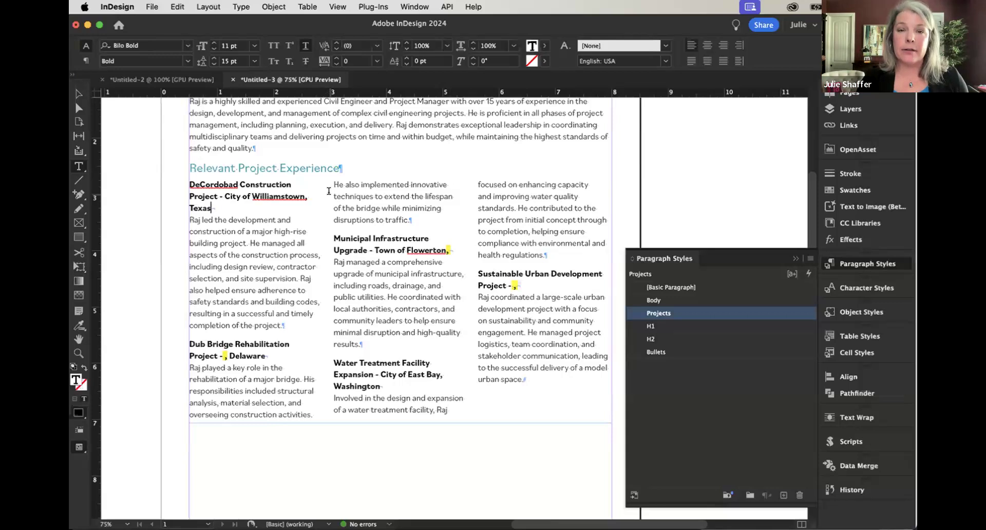
Open a new document from the 03_References template in the 2024 Beyond Basics library.
click(795, 259)
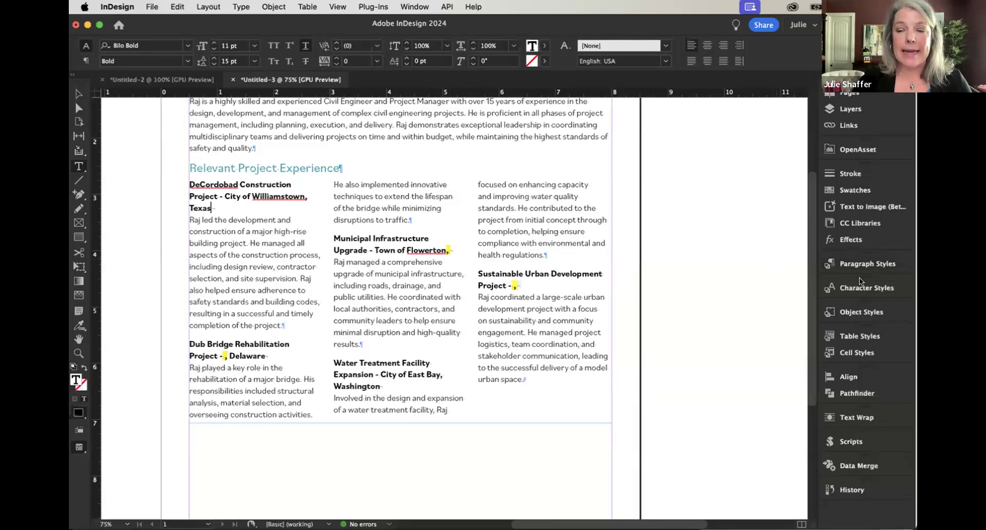
click(848, 221)
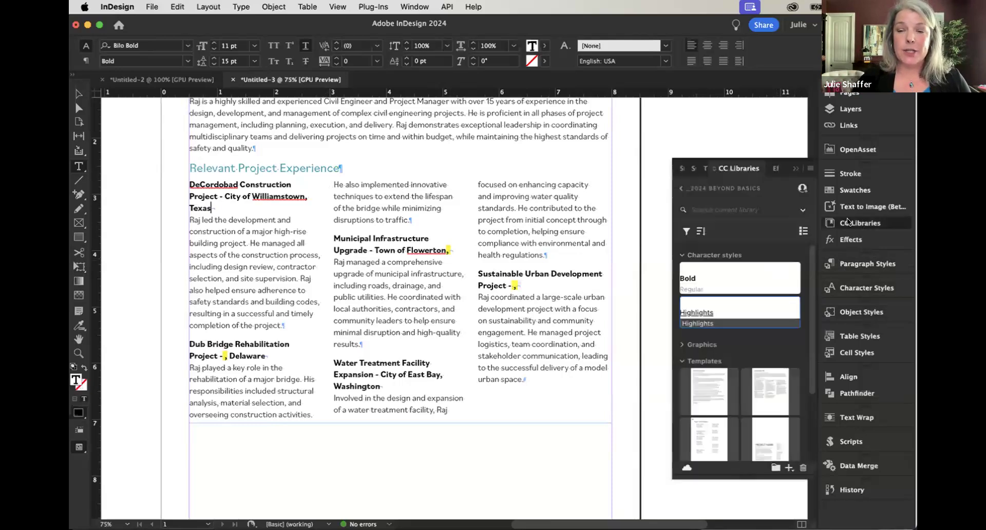
right_click(707, 426)
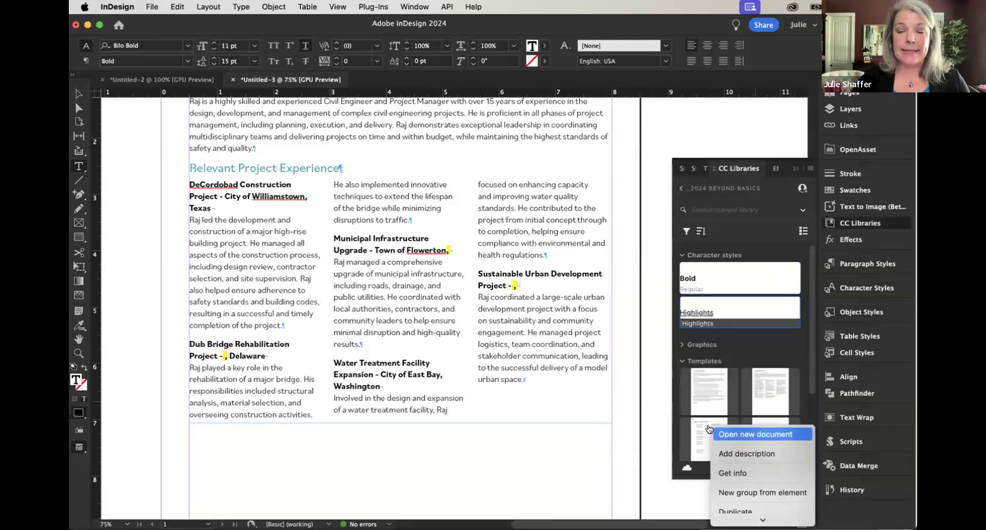
click(740, 434)
Examine the Project Team References page for empty paragraphs, extra spaces and inconsistent phone number formats.
scroll(571, 320, up, 3)
scroll(571, 320, left, 1)
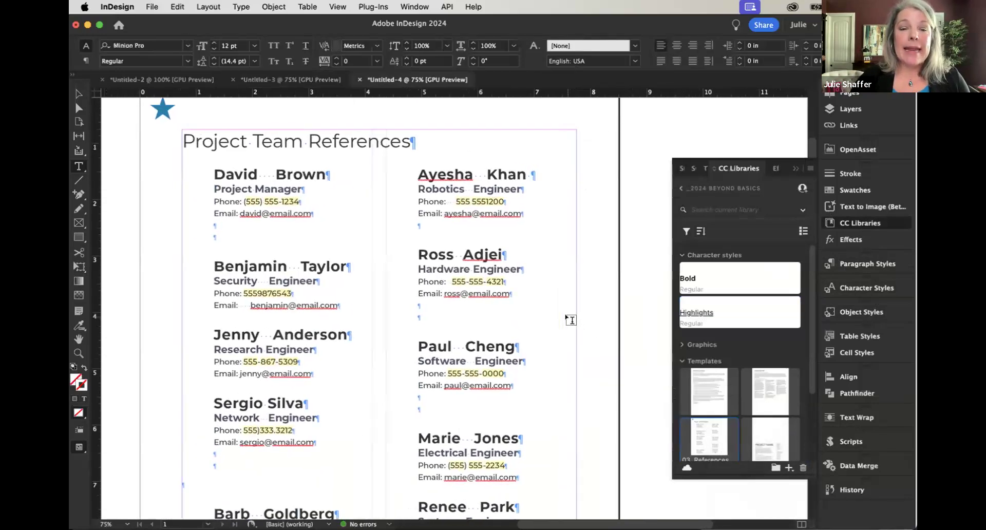
scroll(571, 320, left, 1)
scroll(570, 320, up, 1)
scroll(570, 320, left, 1)
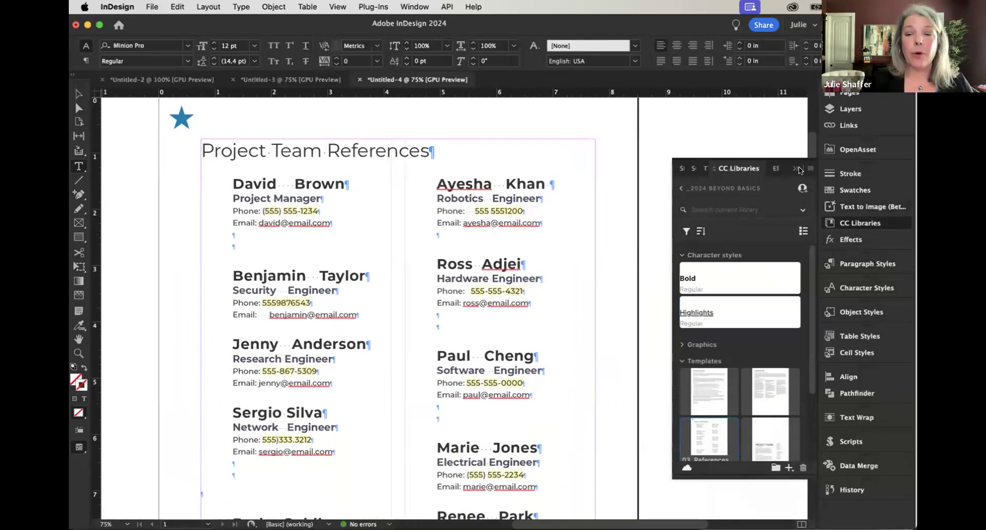
click(795, 166)
scroll(671, 224, left, 1)
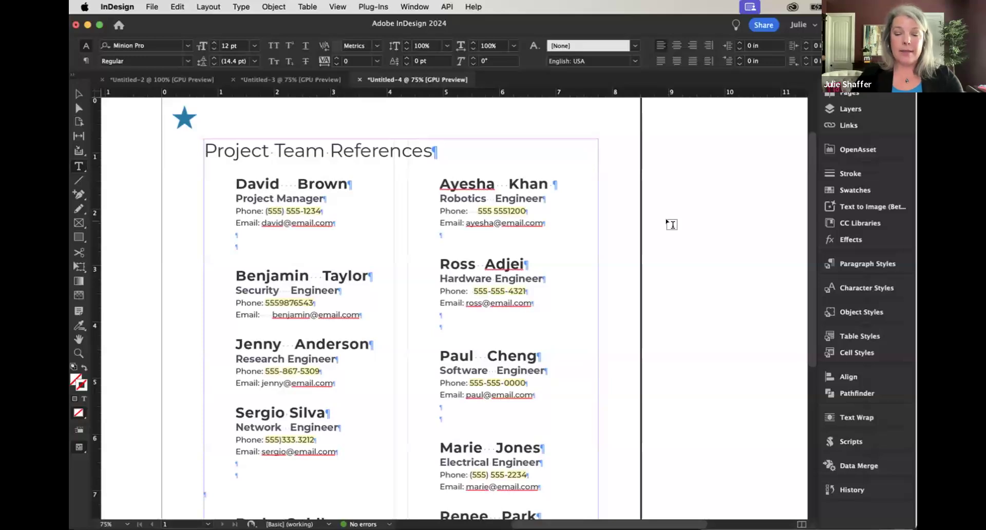
key(super+minus)
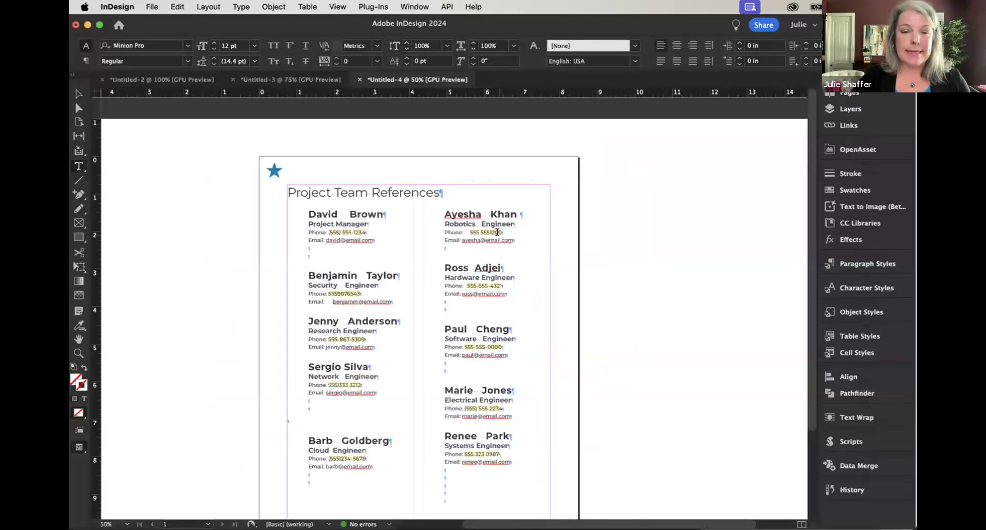
scroll(501, 242, down, 2)
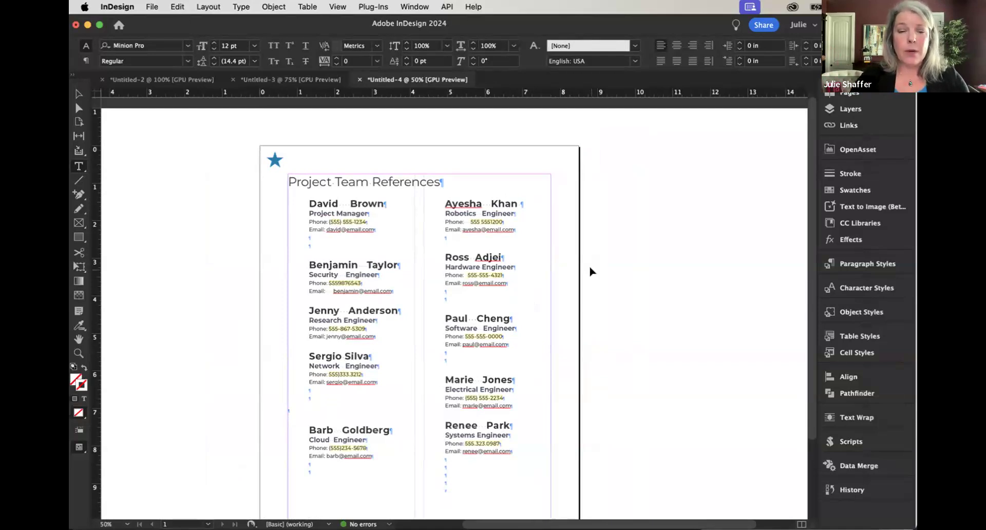
key(super+equal)
click(267, 178)
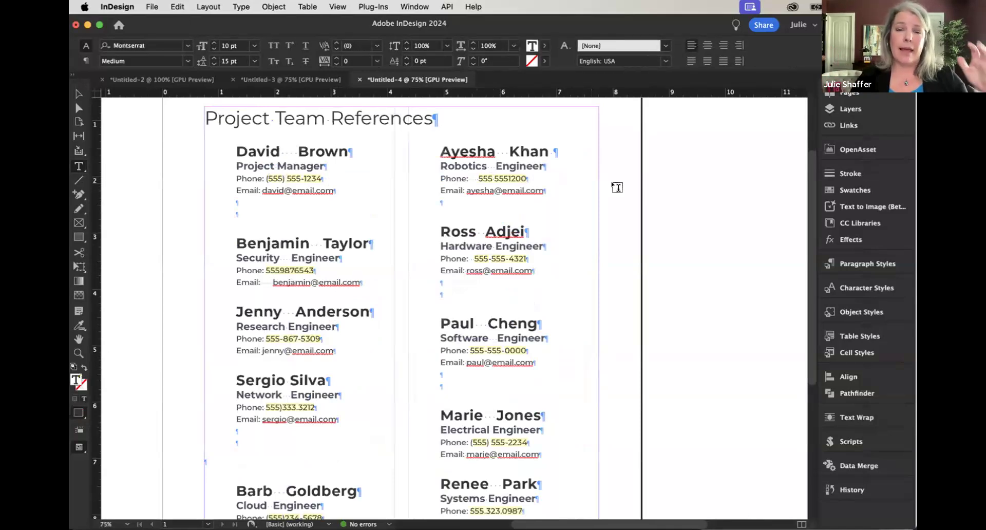
drag(266, 270, 316, 270)
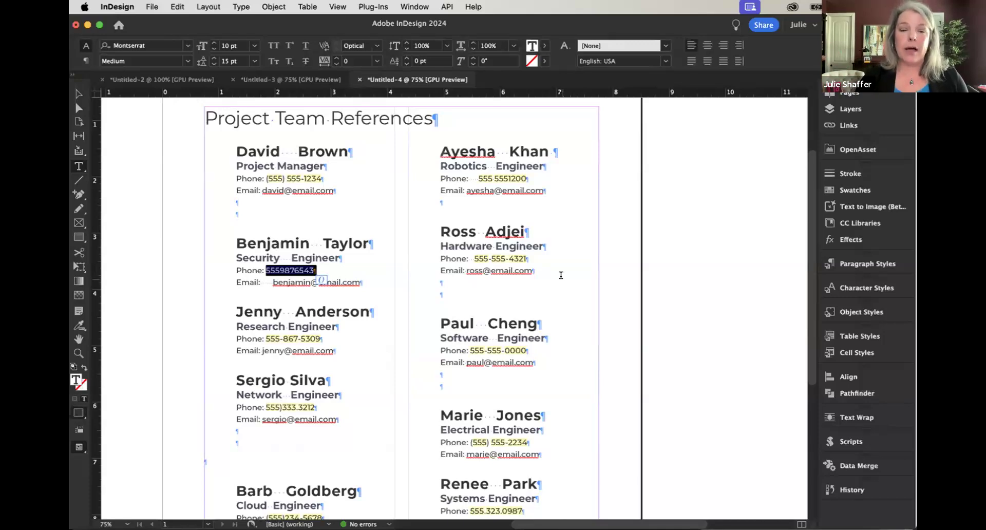
Replace all repeated returns in the references story with single ones using the Multiple Return to Single Return query.
click(544, 228)
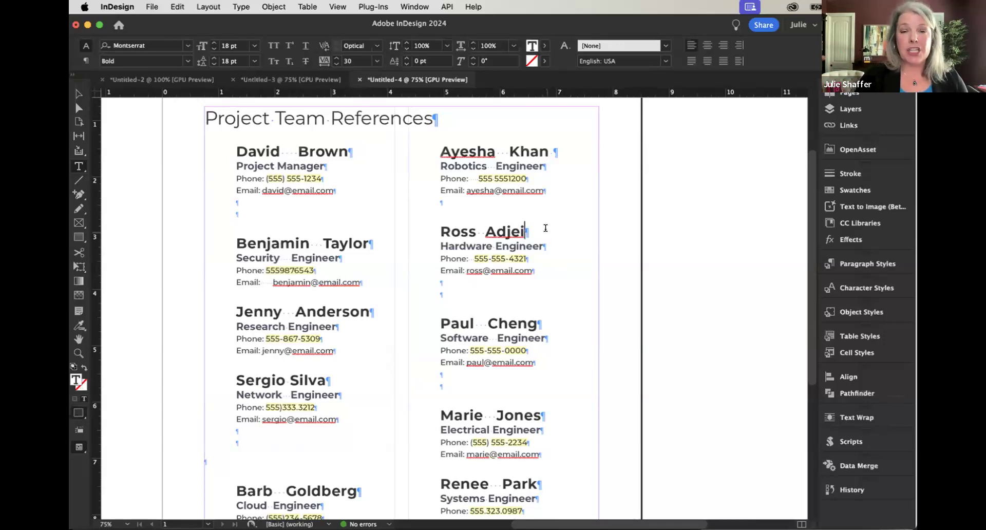
key(super+f)
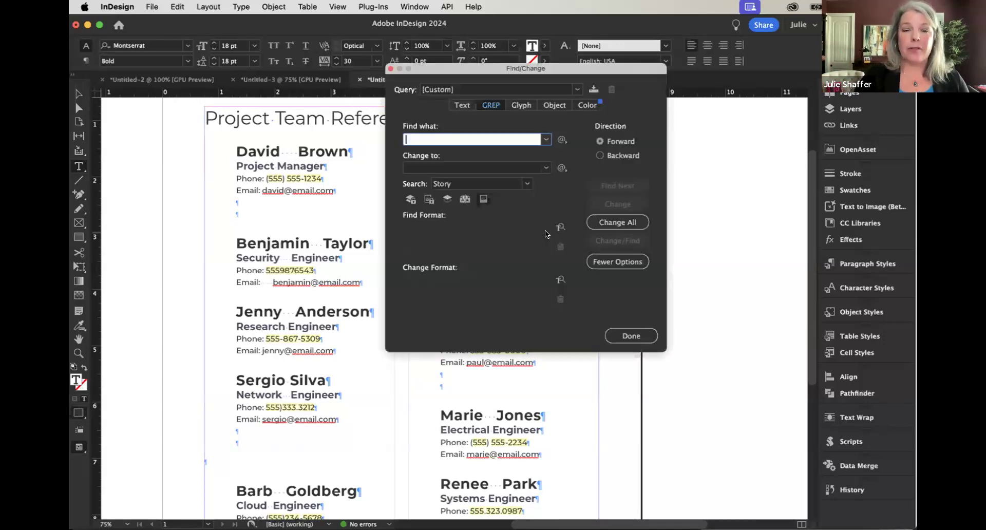
drag(484, 65, 553, 71)
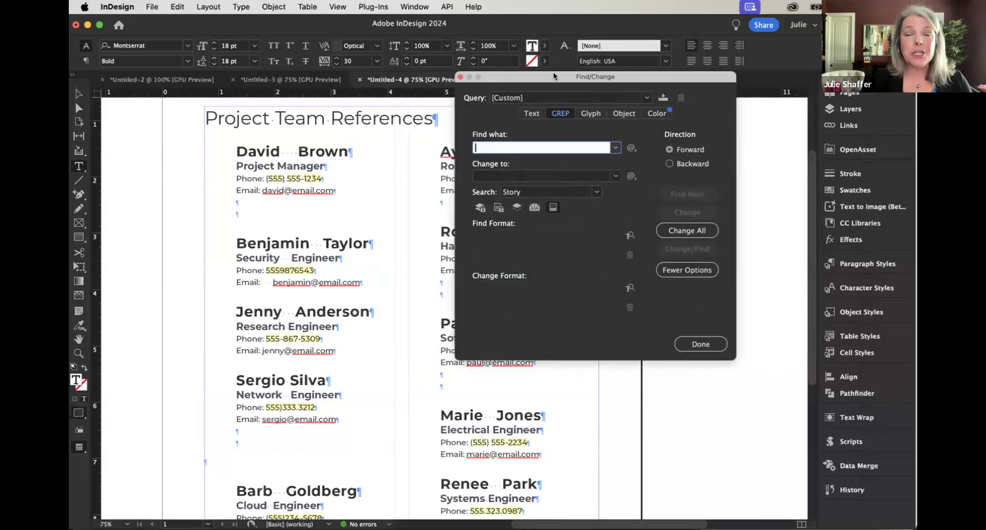
click(537, 110)
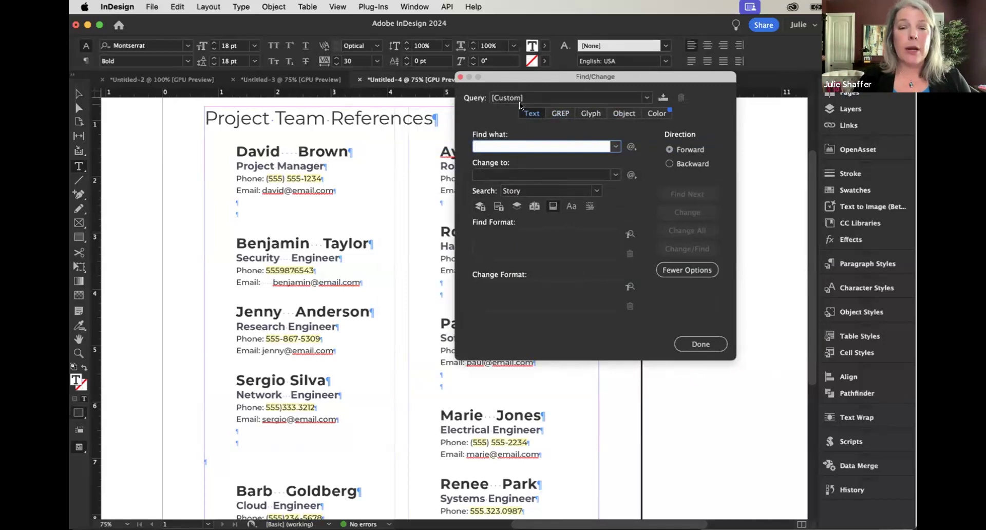
click(646, 97)
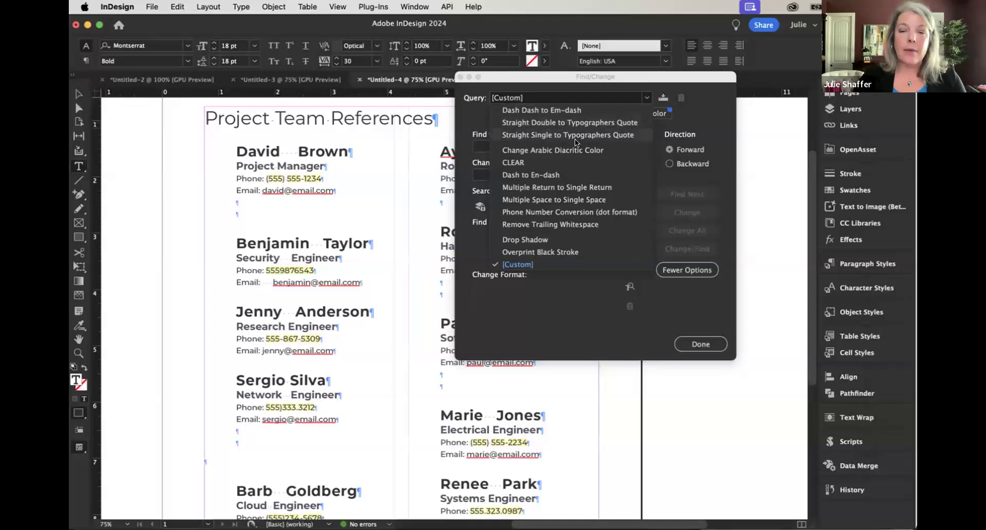
click(509, 187)
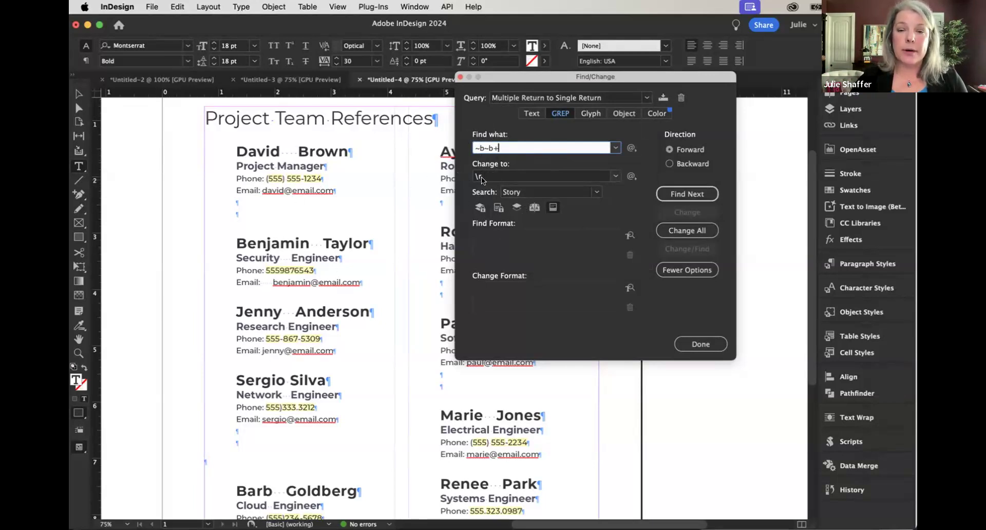
click(676, 232)
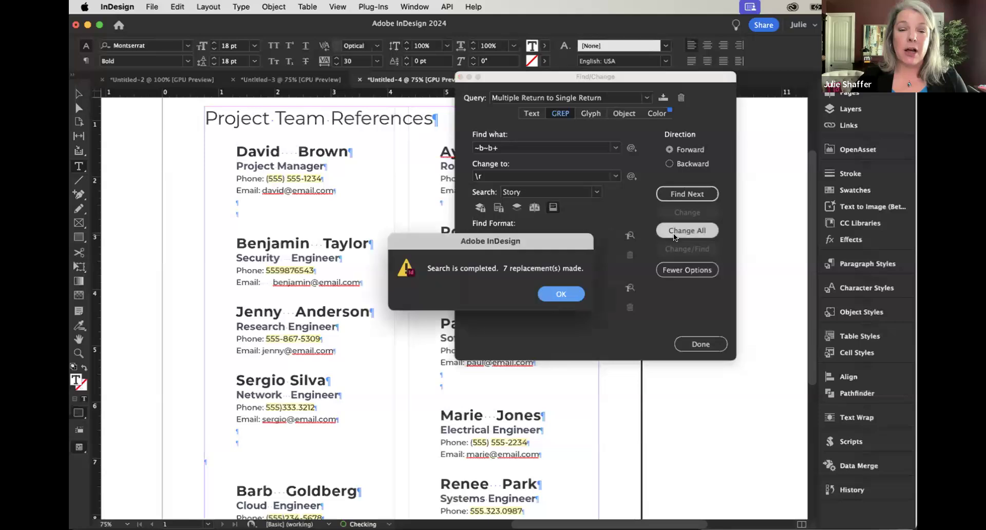
click(559, 295)
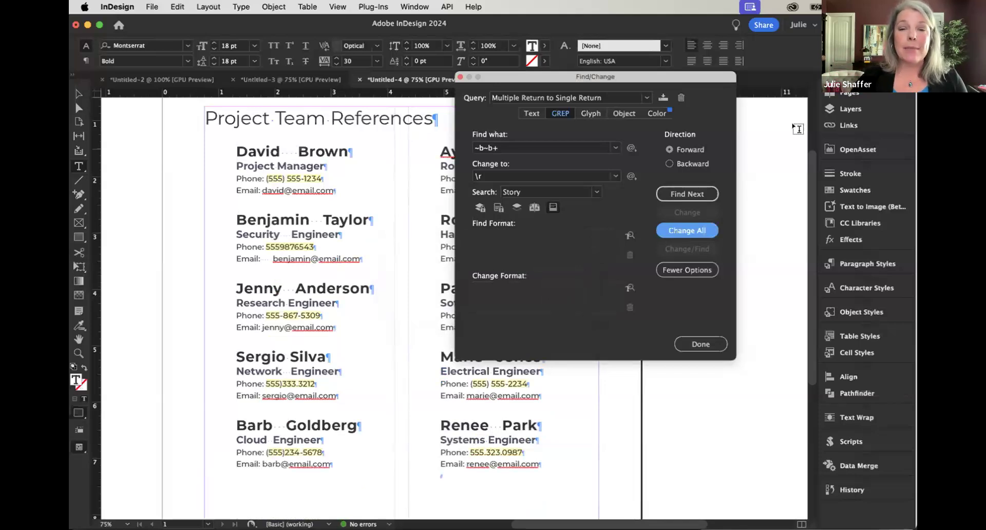
Collapse the repeated spaces in the references story using the Multiple Space to Single Space GREP query.
click(642, 96)
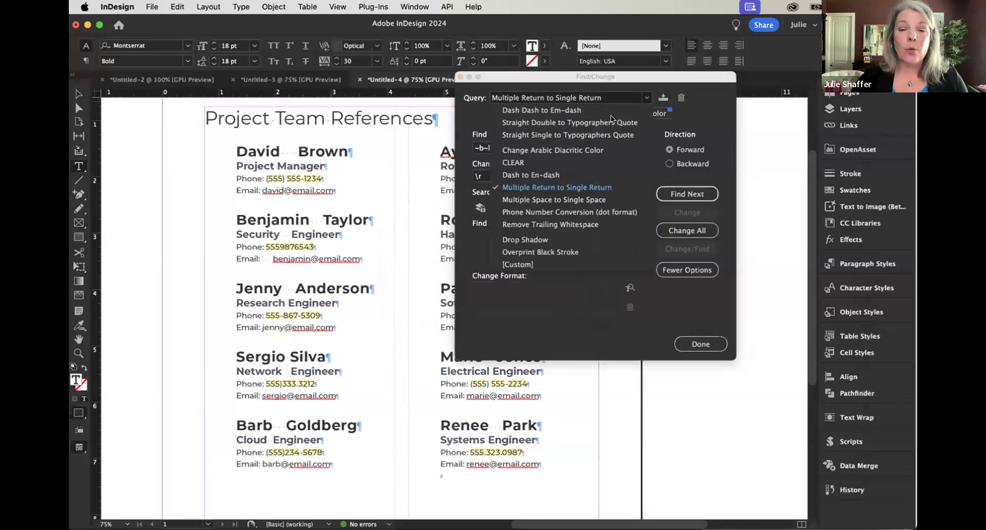
click(558, 202)
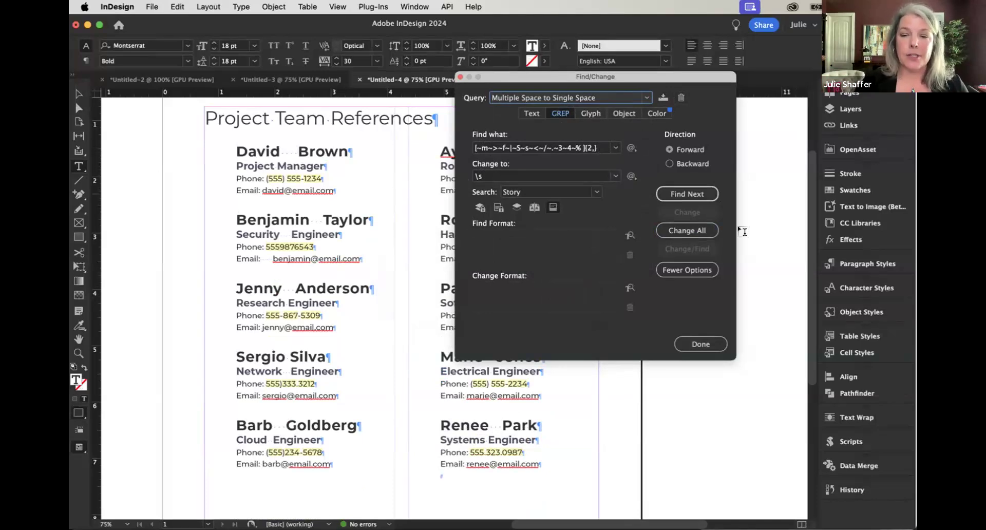
click(697, 231)
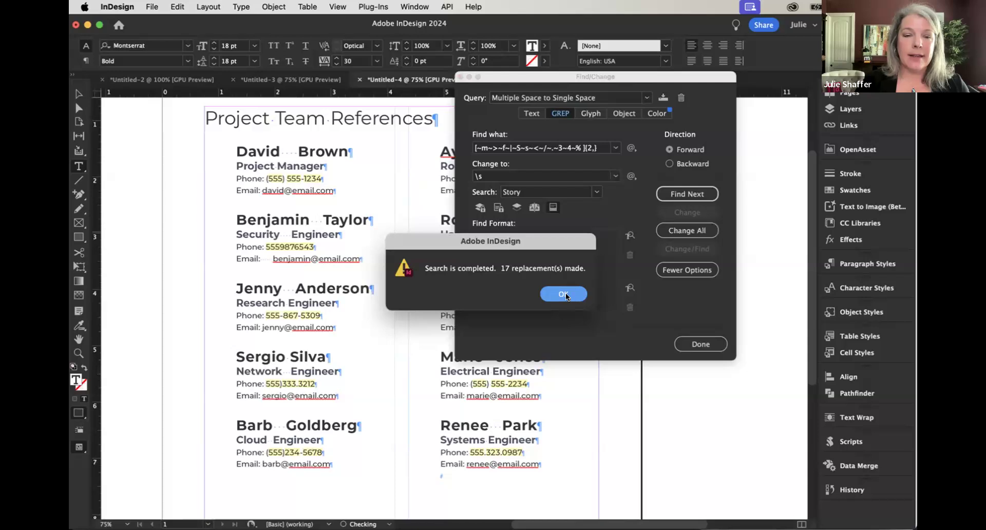
click(565, 292)
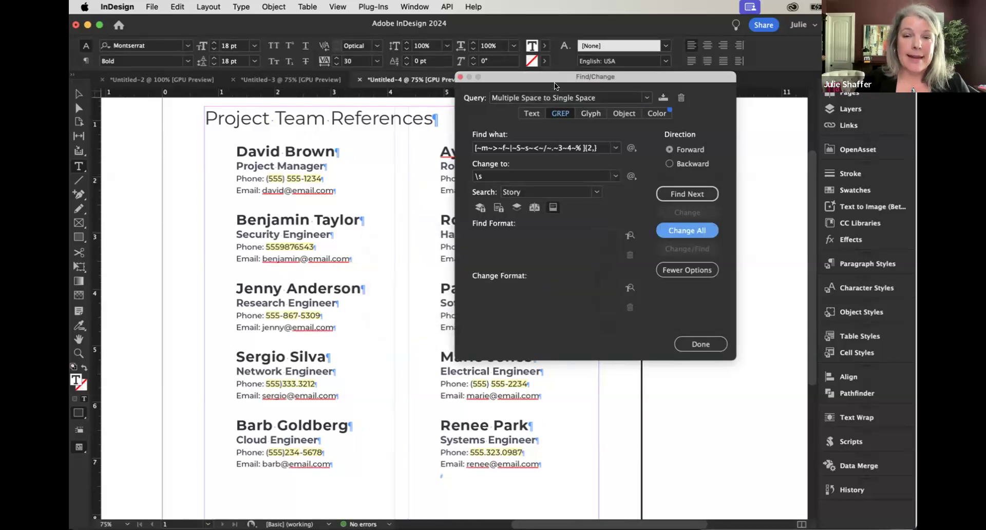
drag(544, 76, 650, 82)
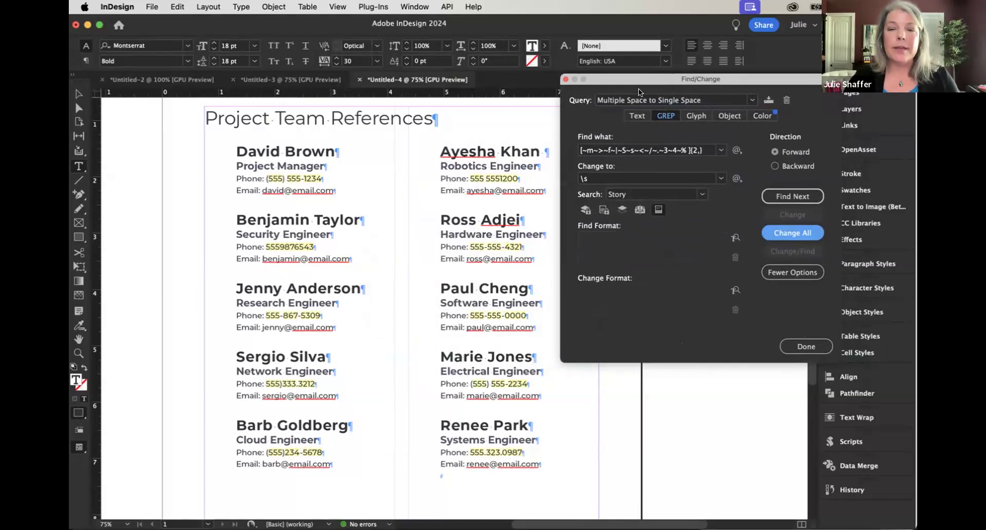
Convert all phone numbers in the references story with the Phone Number Conversion (dot format) query.
click(630, 101)
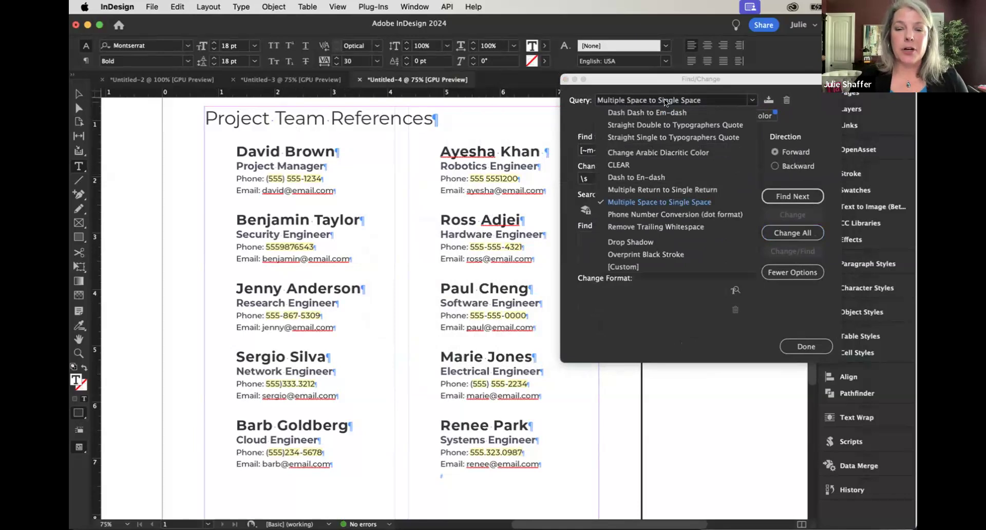
click(617, 212)
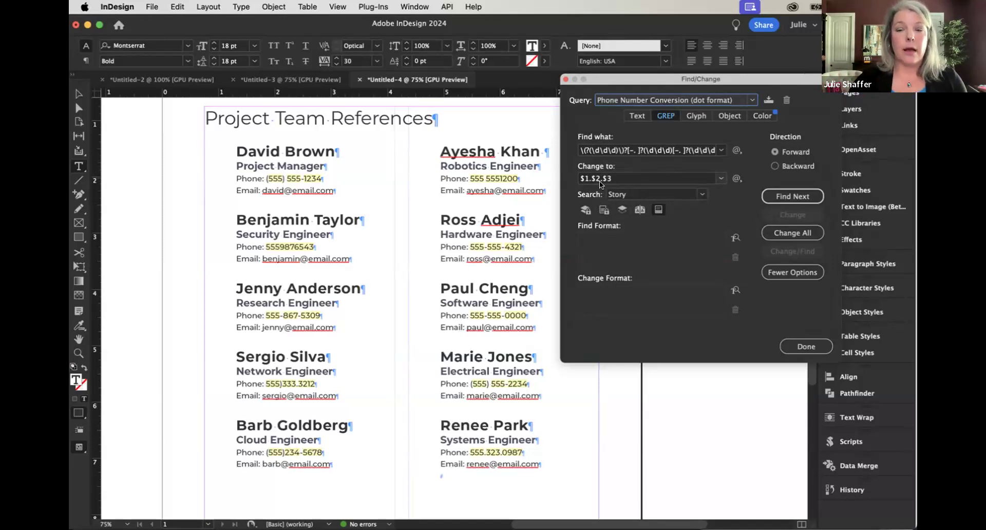
click(803, 233)
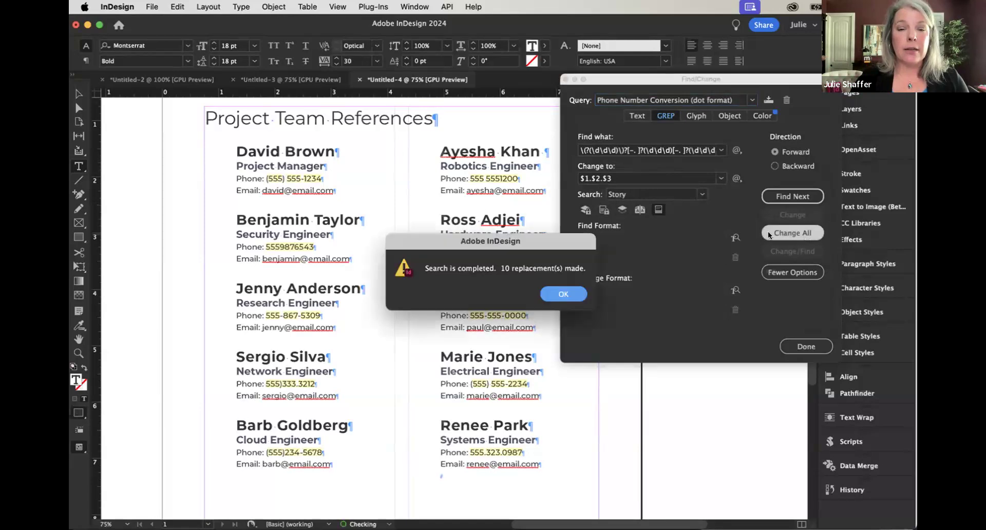
click(563, 296)
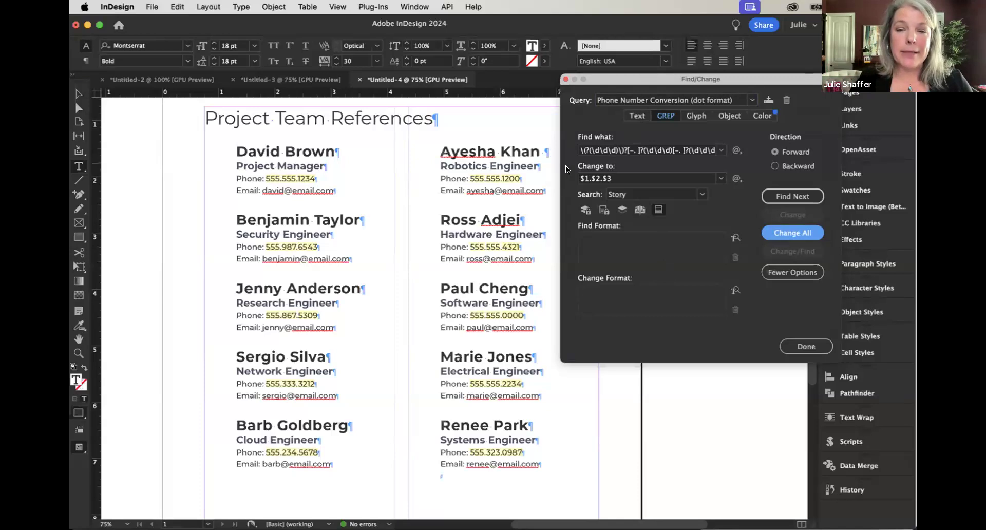
Edit the query's replacement expression to ($1) $2-$3 and apply it to all phone numbers in the story.
click(580, 179)
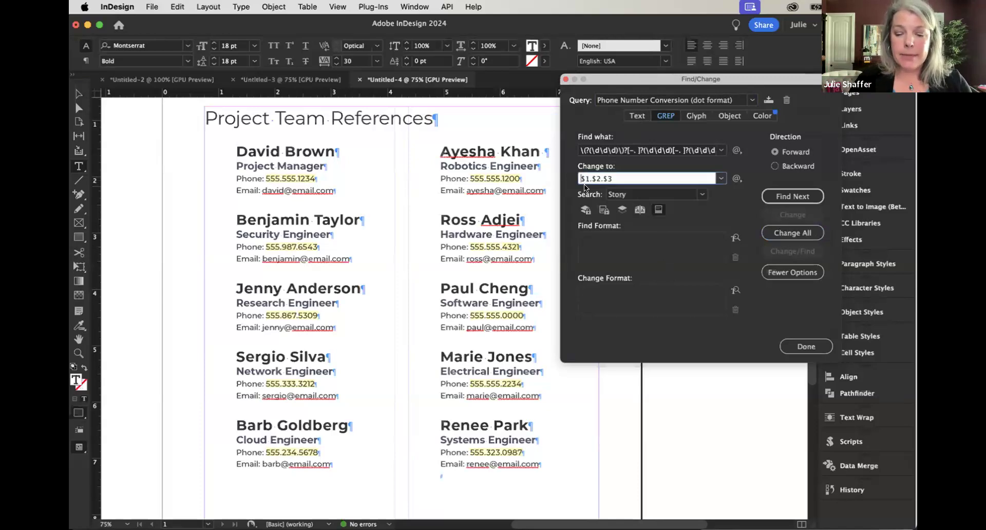
text(()
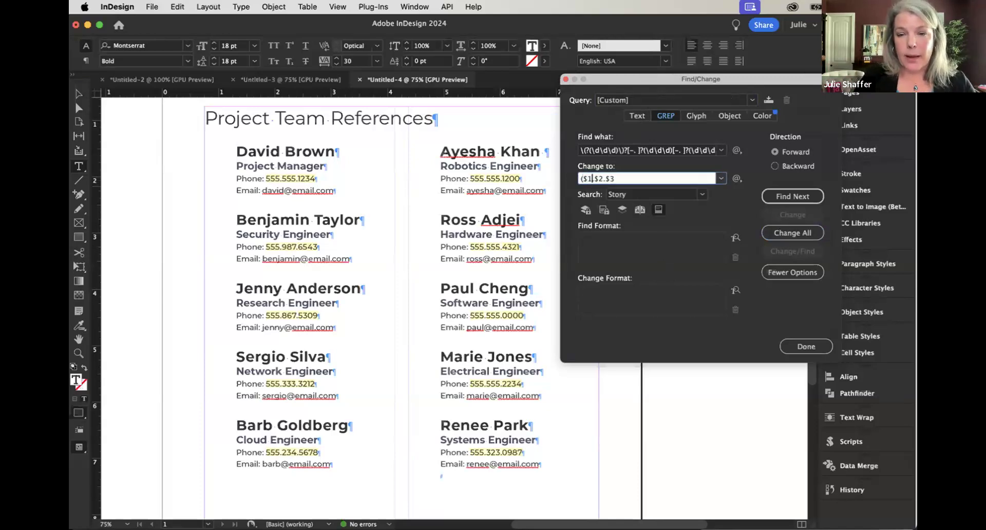
text())
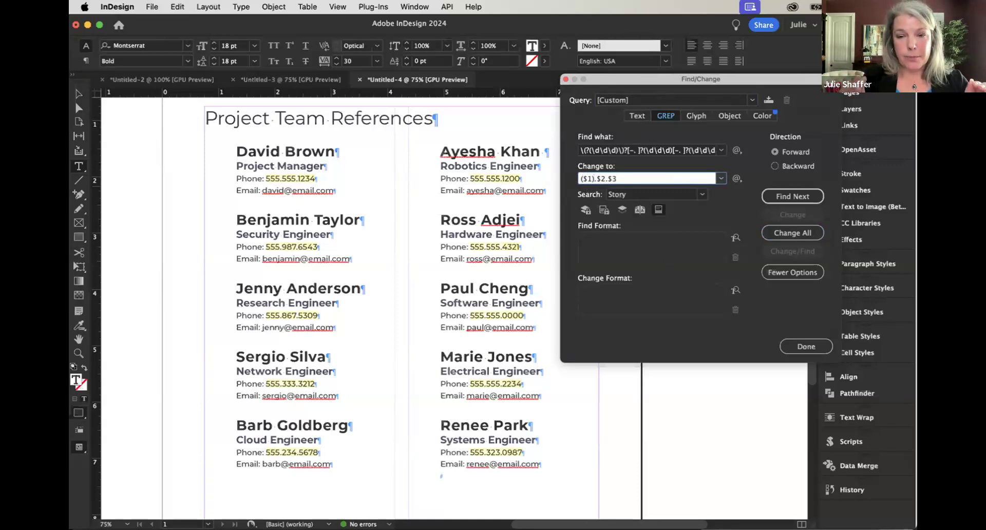
text())
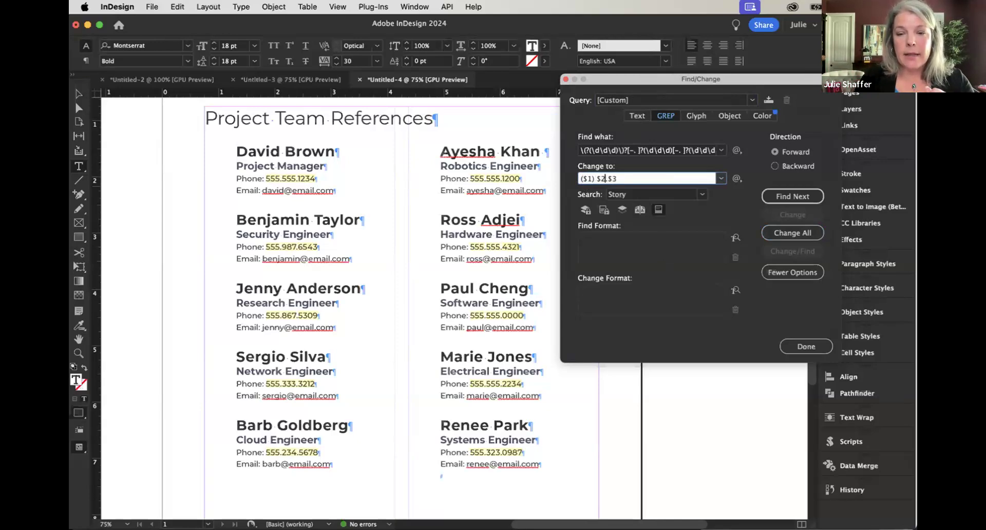
key(BackSpace)
text(-)
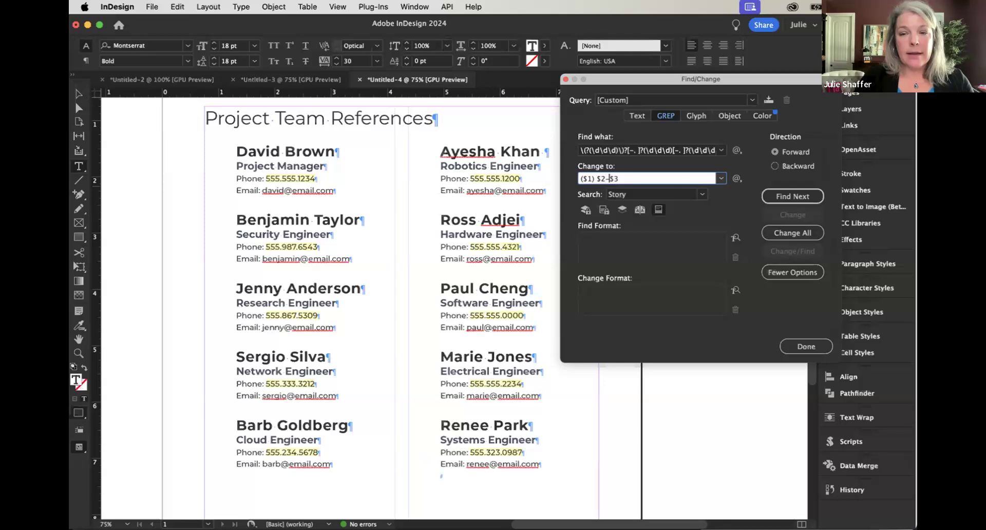
click(800, 231)
click(552, 294)
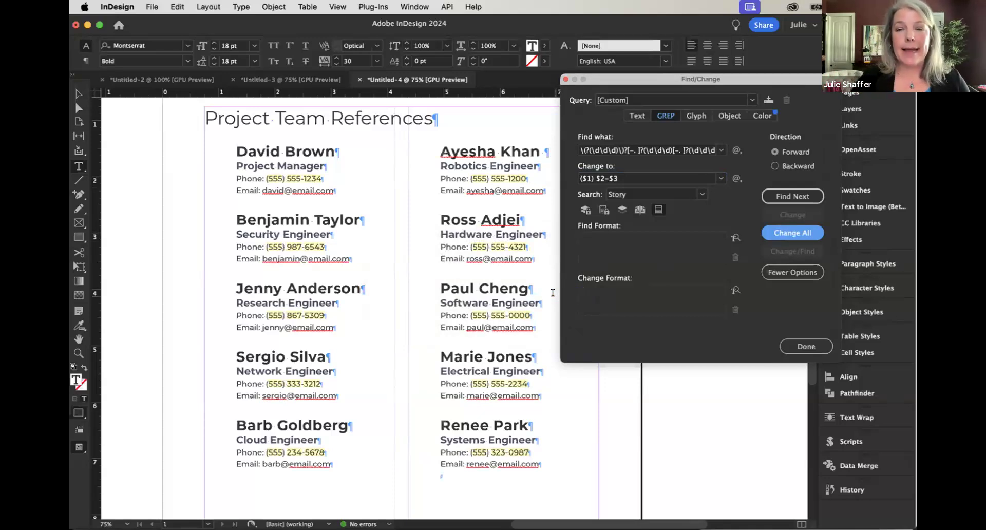
Save the customized phone number query under the name "phone" and close Find/Change.
click(768, 101)
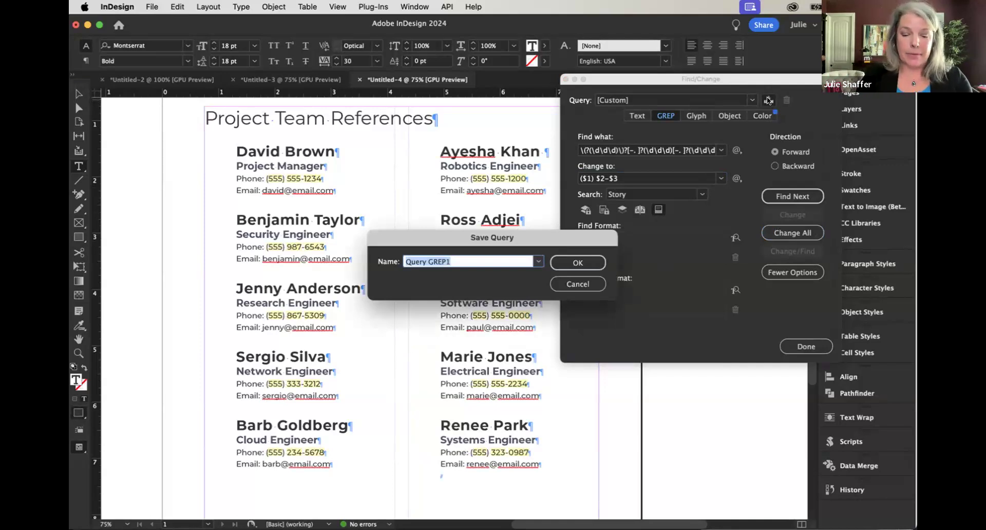
text(phone)
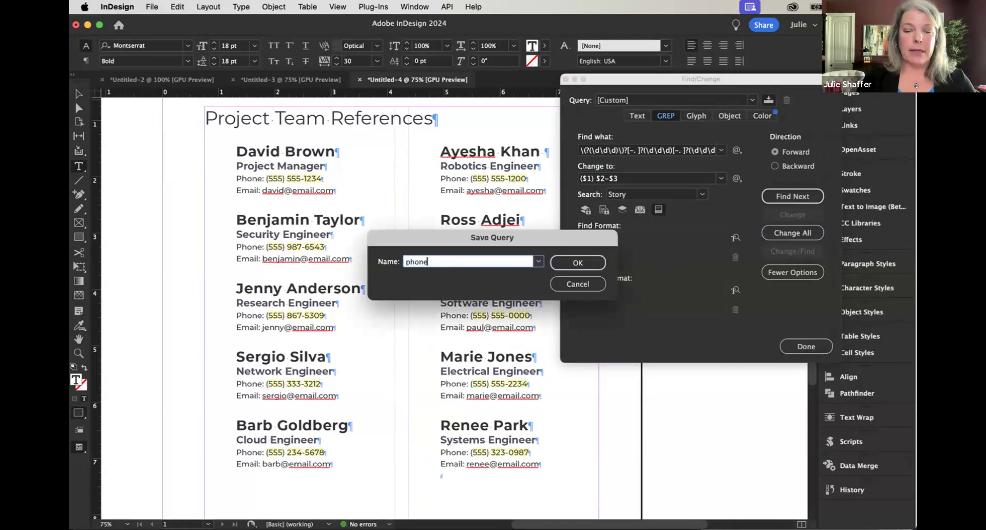
click(585, 261)
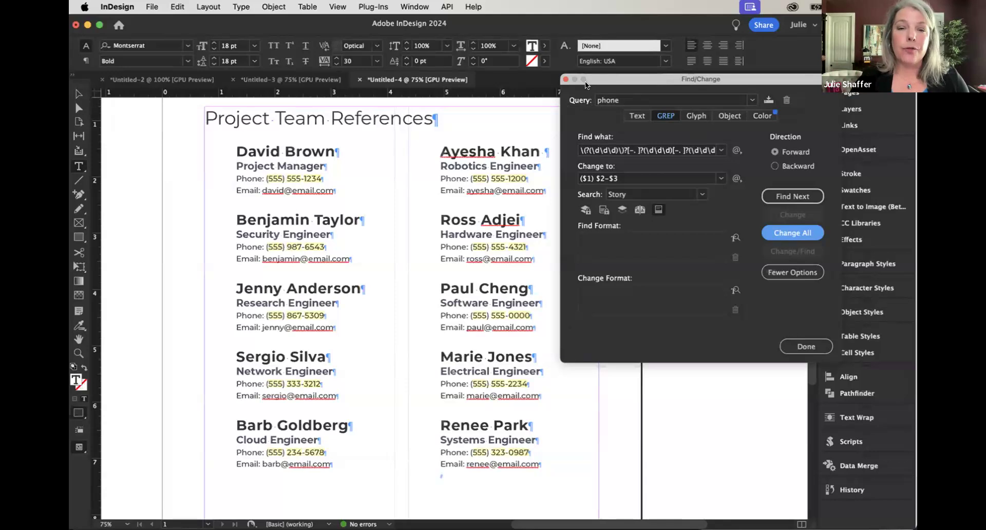
click(799, 348)
Select the blue star above the Project Team References heading and check which object style it uses.
click(278, 165)
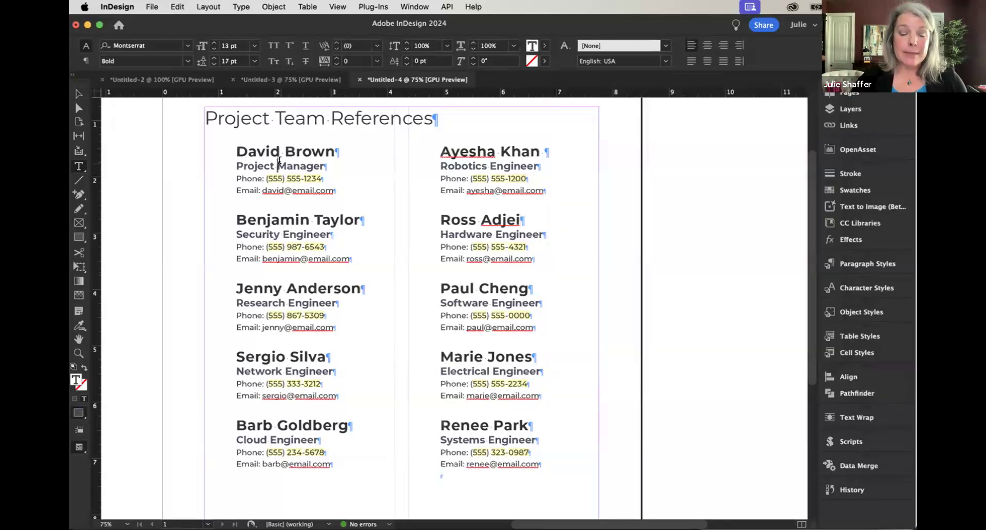
key(super+minus)
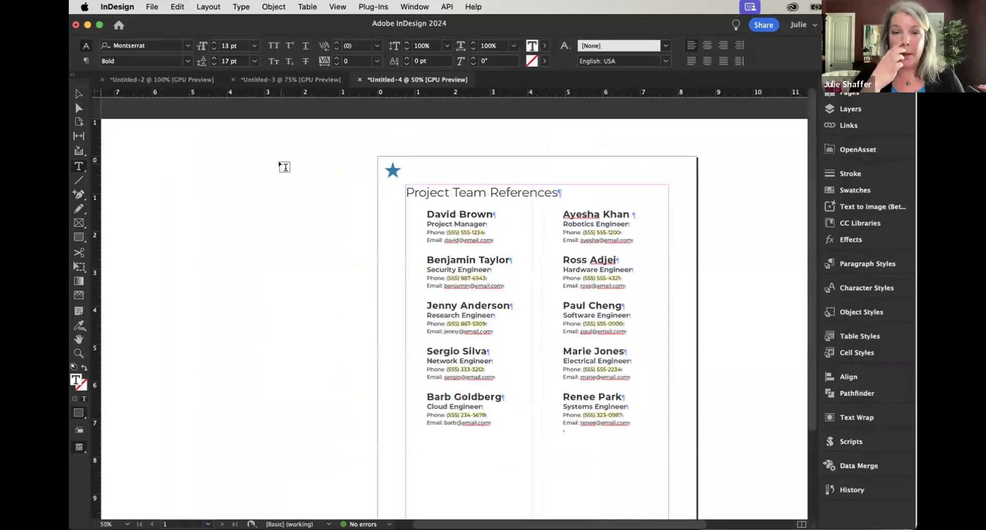
scroll(282, 167, right, 2)
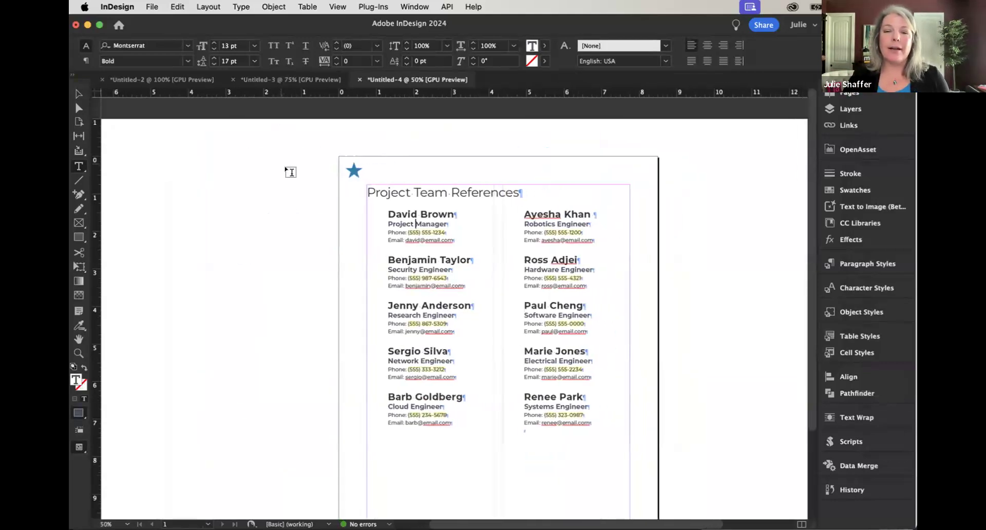
scroll(352, 180, right, 2)
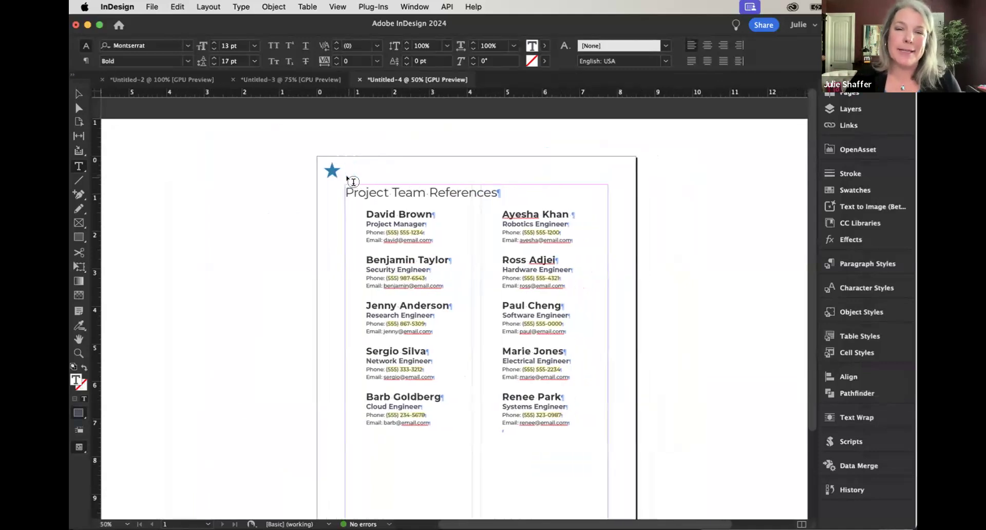
key(super+equal)
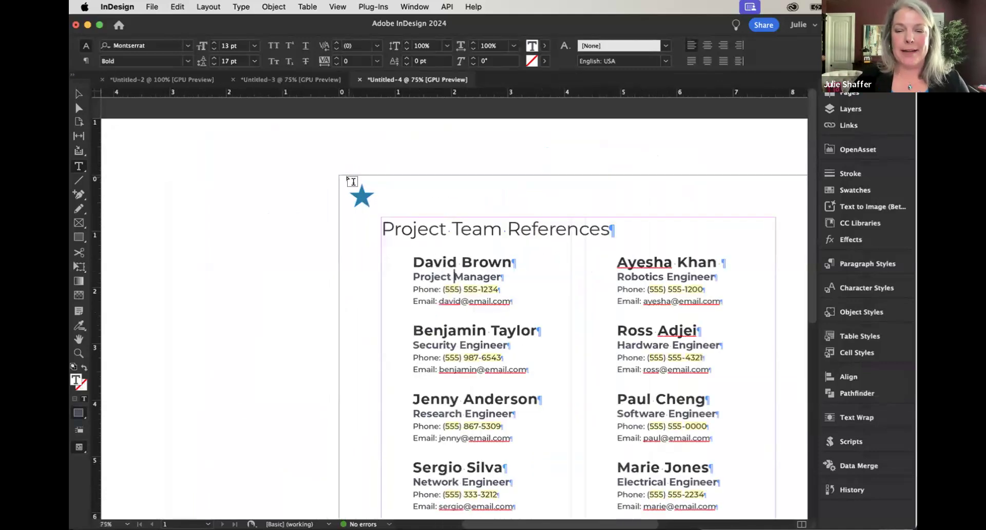
scroll(351, 181, right, 3)
scroll(352, 181, down, 1)
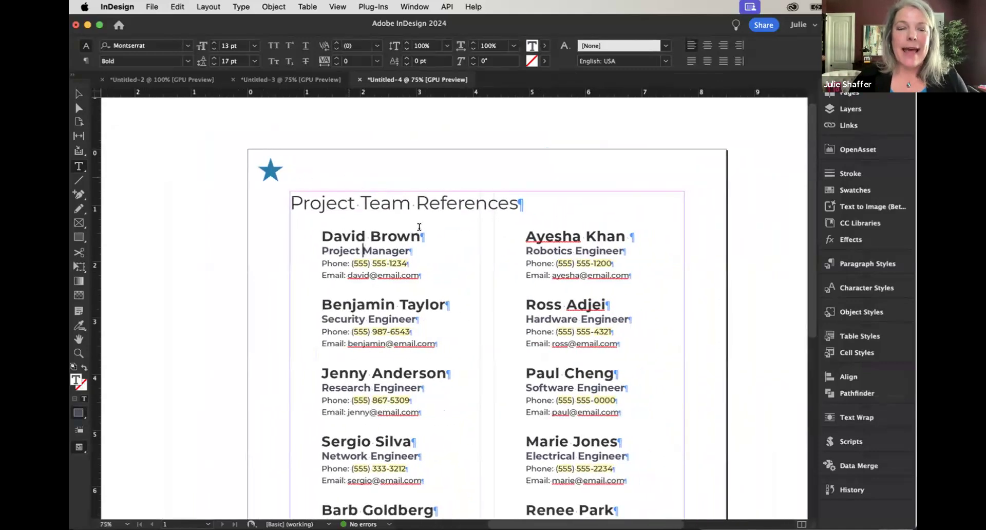
click(78, 94)
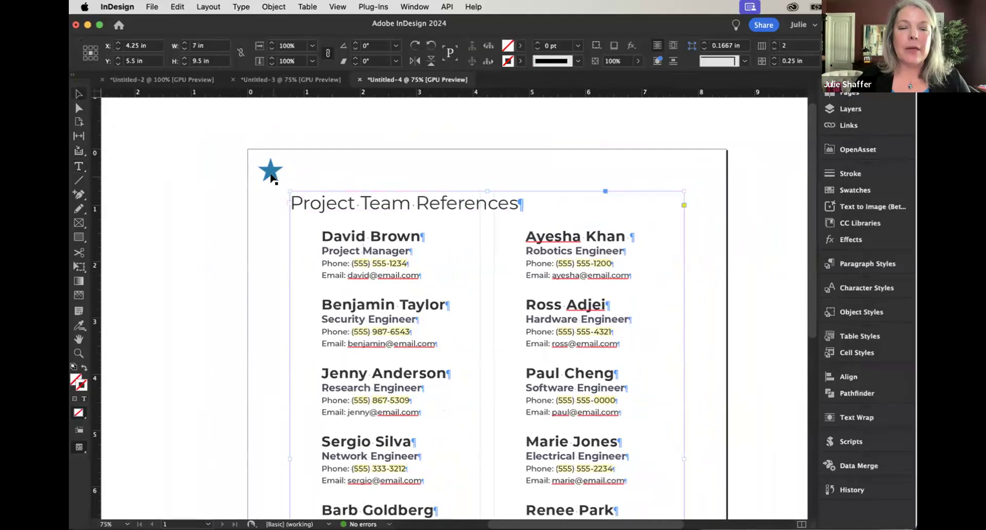
click(271, 176)
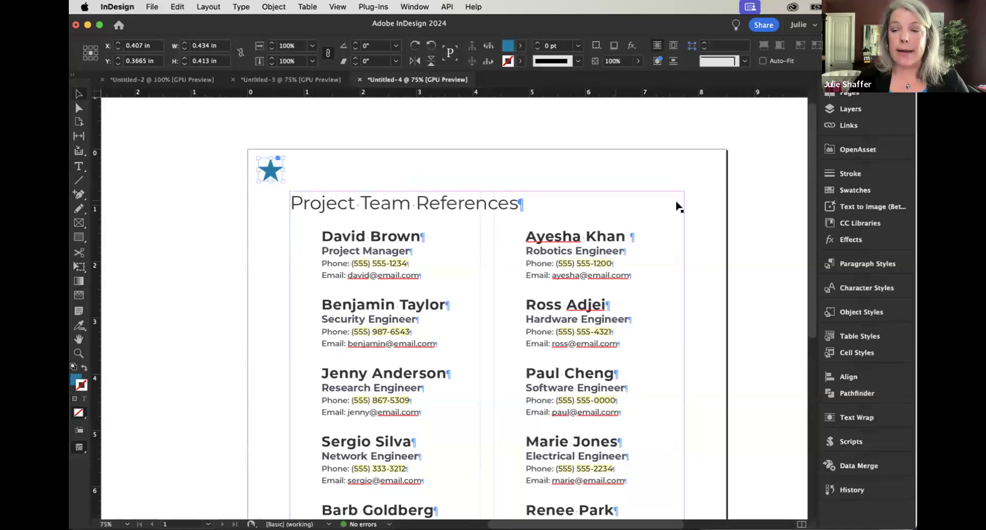
click(832, 312)
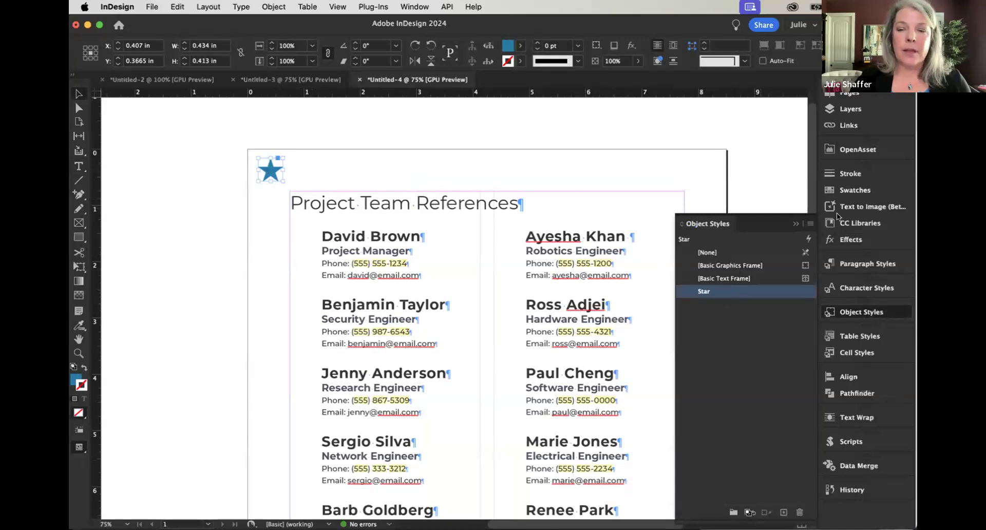
click(268, 169)
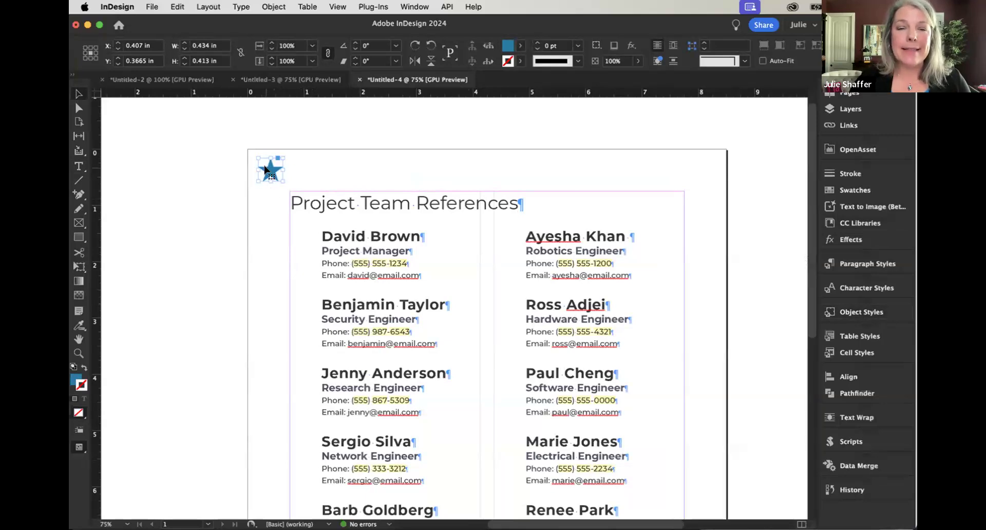
click(388, 179)
click(264, 176)
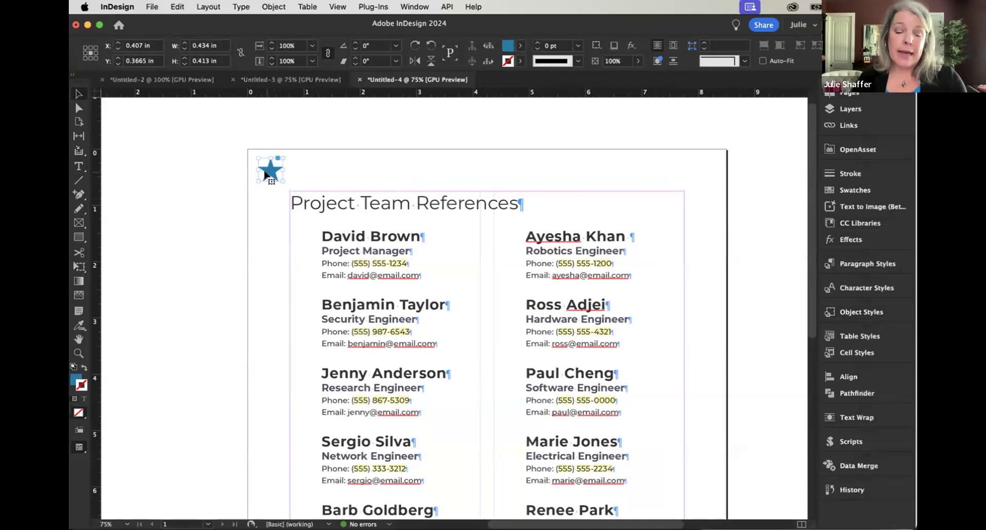
Reopen Find/Change and clear both the GREP search and replacement expressions.
key(super+f)
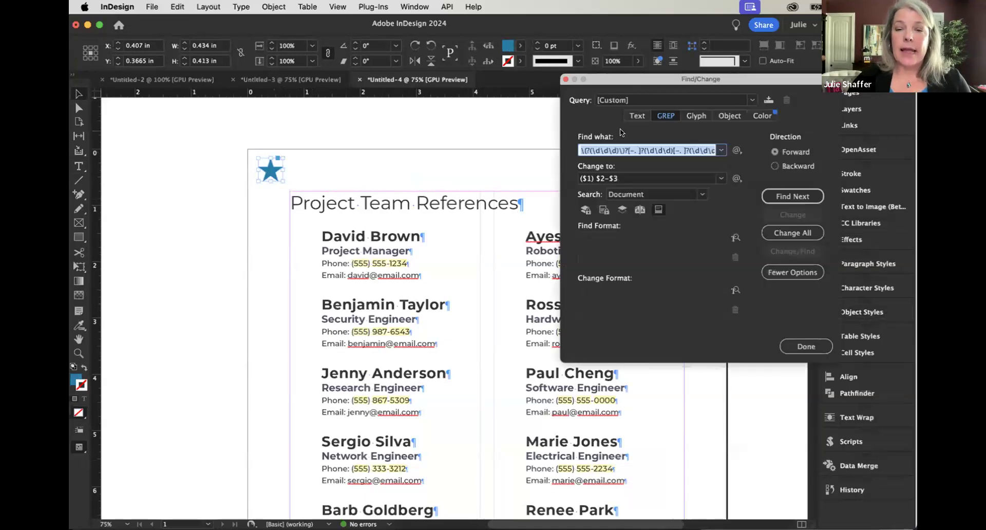
key(BackSpace)
drag(628, 177, 577, 176)
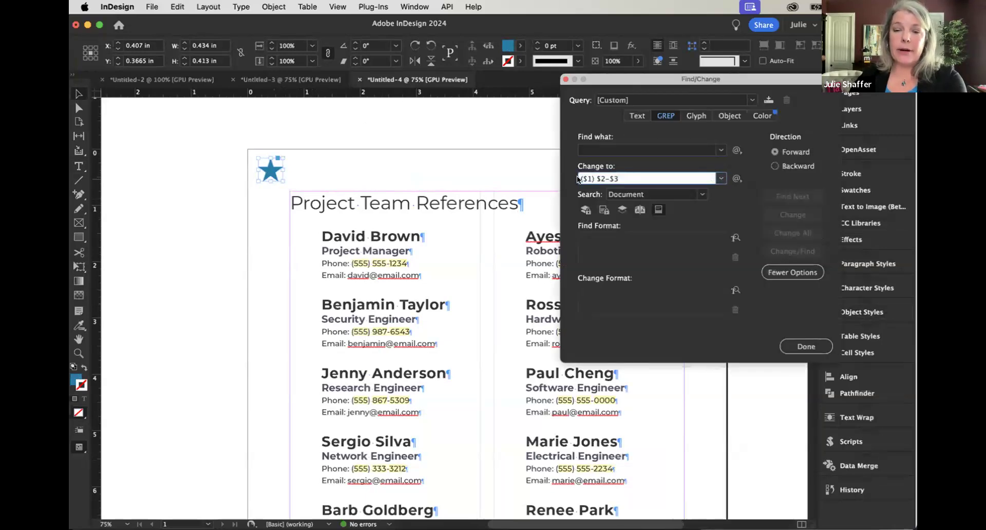
key(BackSpace)
click(585, 149)
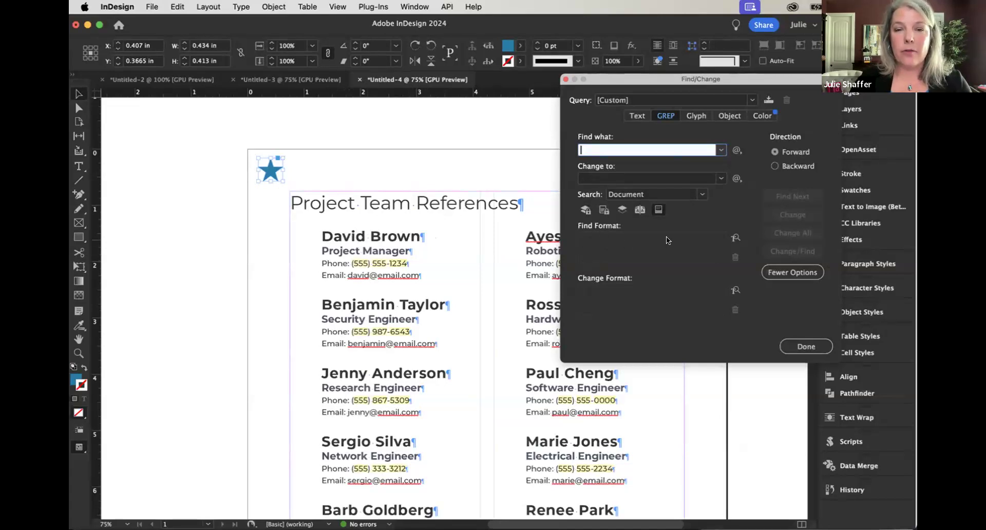
Restrict the GREP search's find format to the Staff Name paragraph style.
click(600, 238)
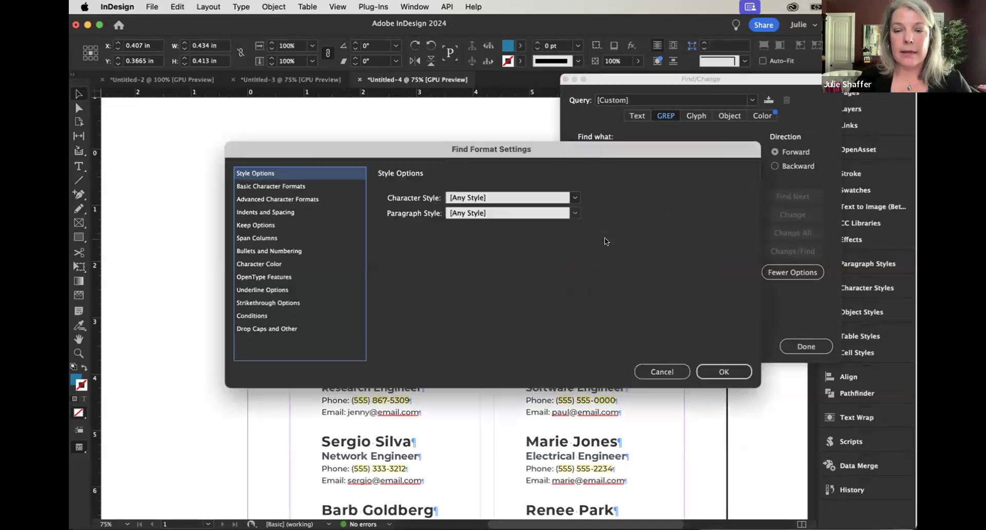
click(575, 212)
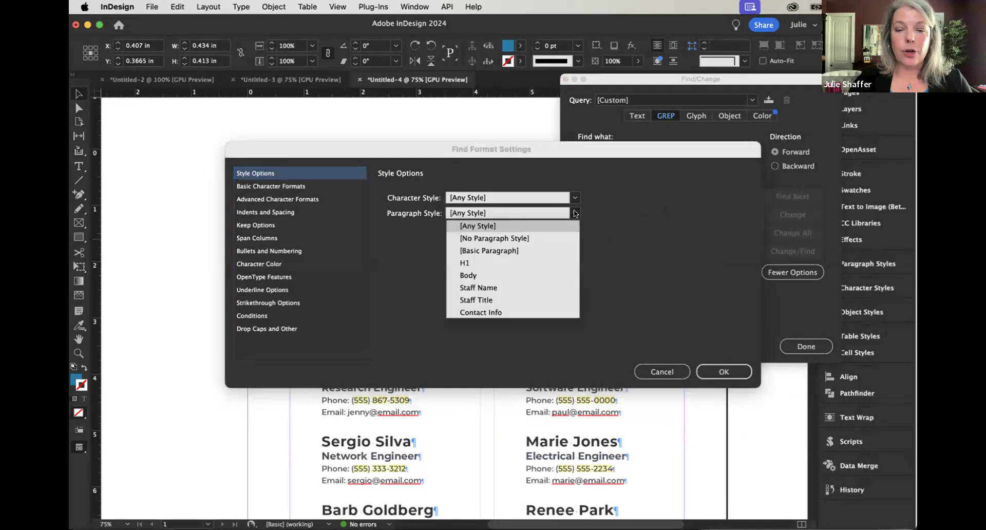
click(491, 287)
click(732, 370)
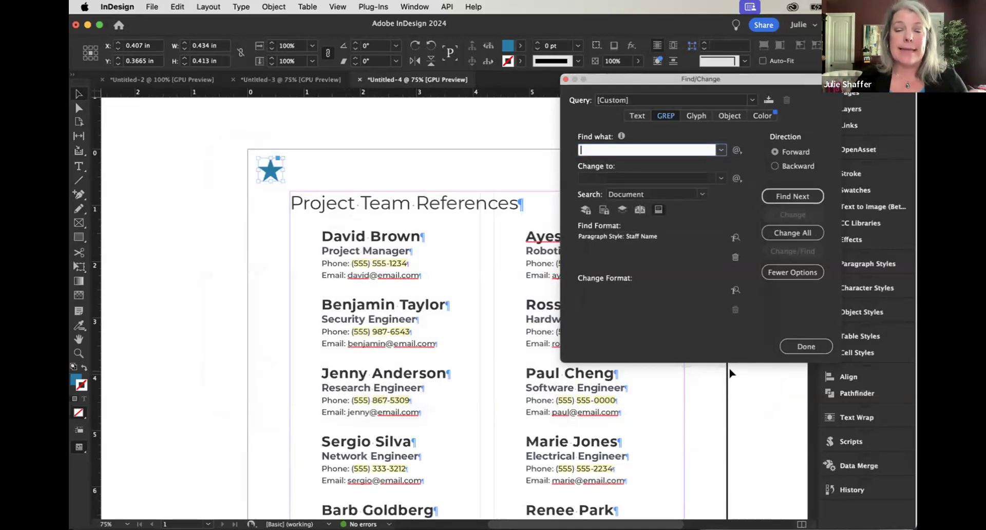
Set the GREP search expression to the Beginning of Paragraph location, ^.
click(736, 151)
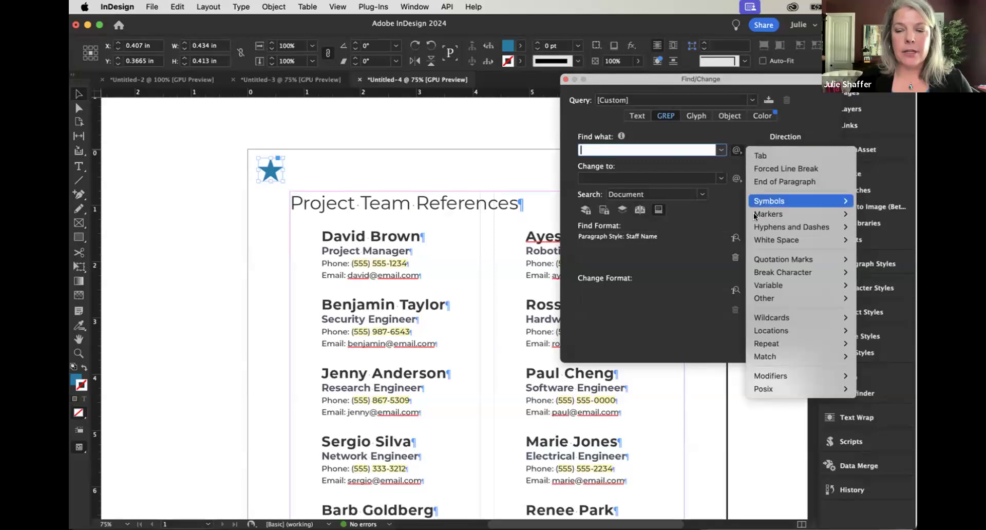
mouse_move(760, 330)
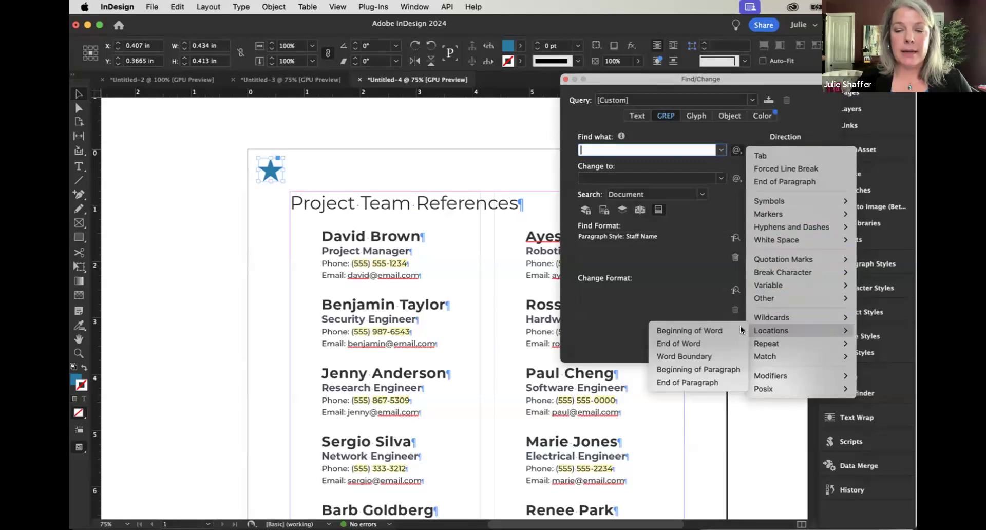
click(676, 371)
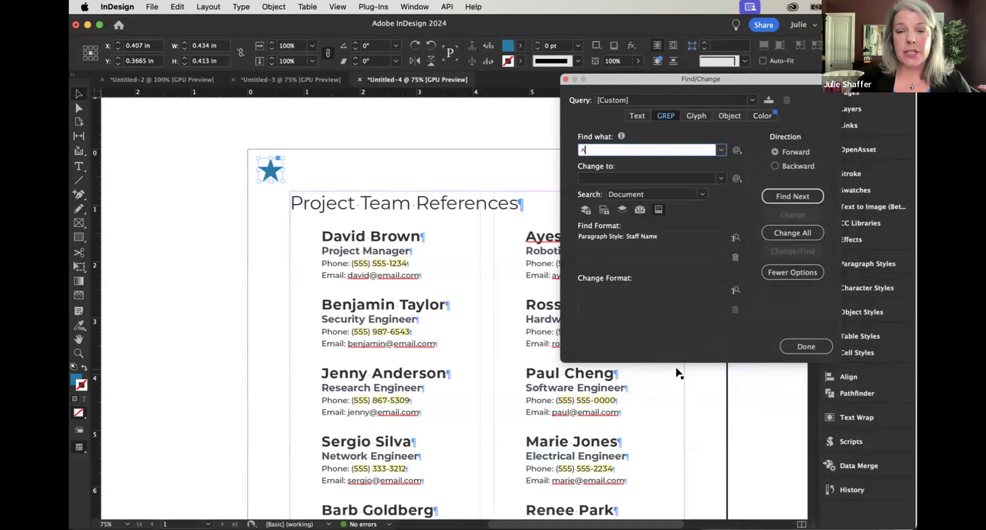
Set the GREP replacement to Clipboard Contents, Formatted, ~c.
click(581, 178)
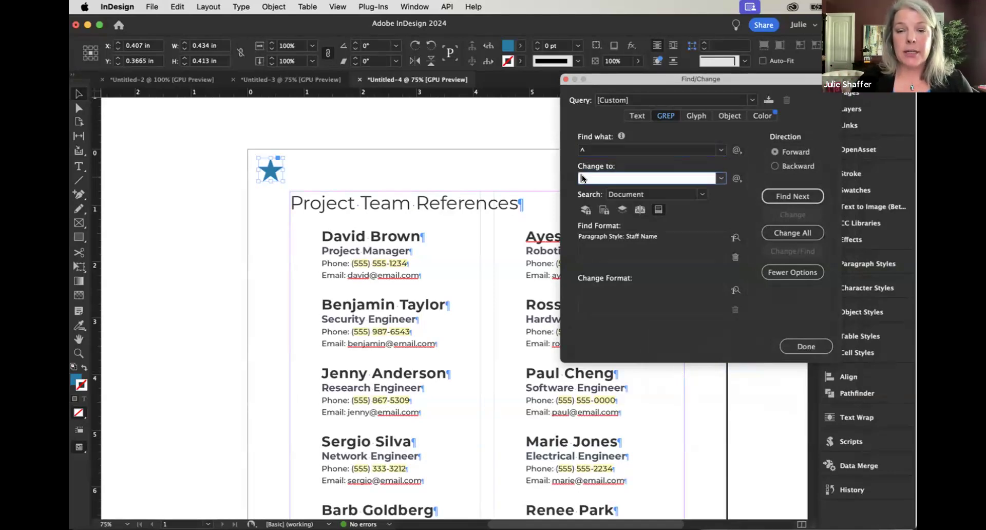
click(737, 180)
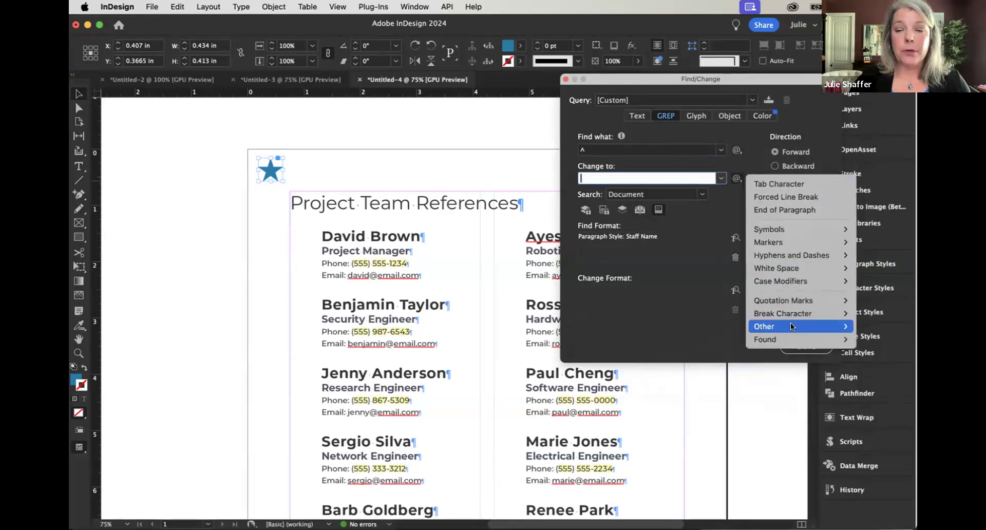
mouse_move(789, 329)
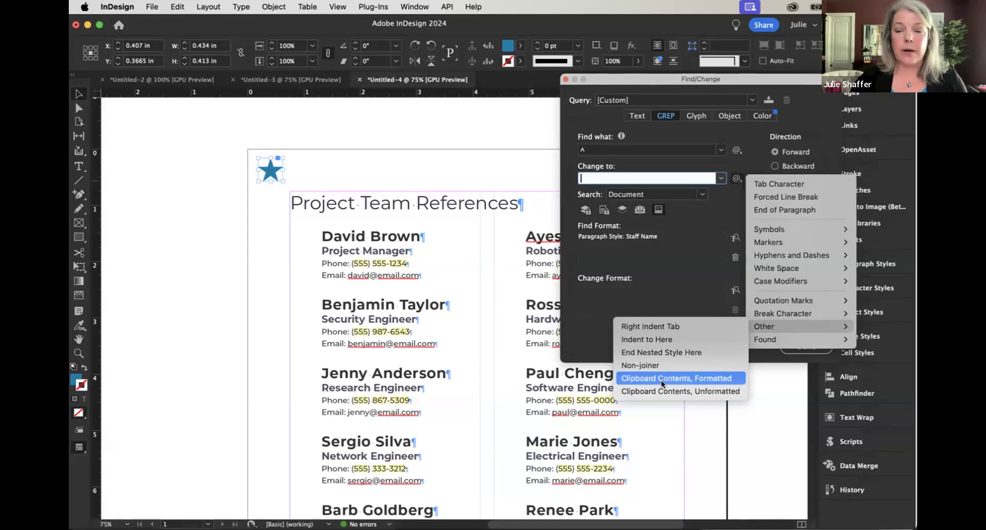
click(661, 380)
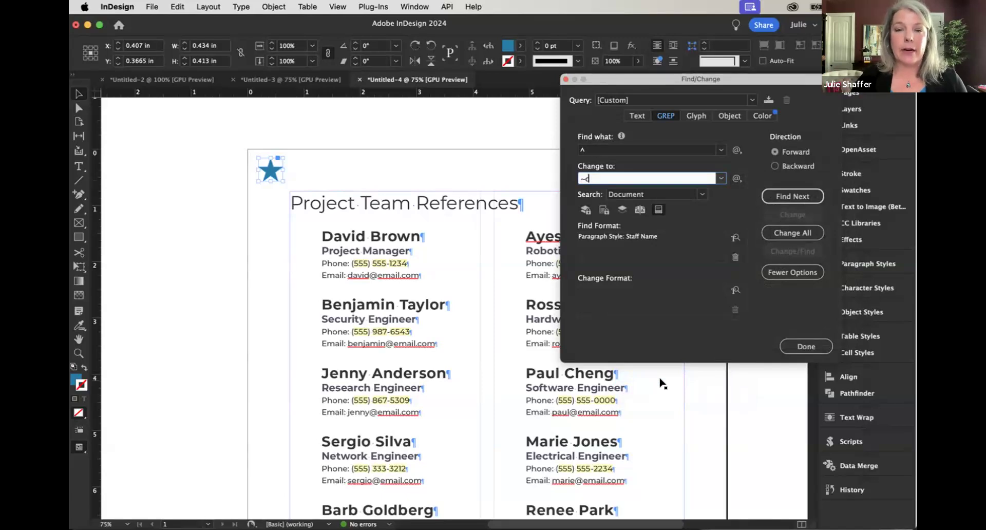
Replace all matches in the document to insert the copied star before every Staff Name paragraph, and close Find/Change.
click(787, 230)
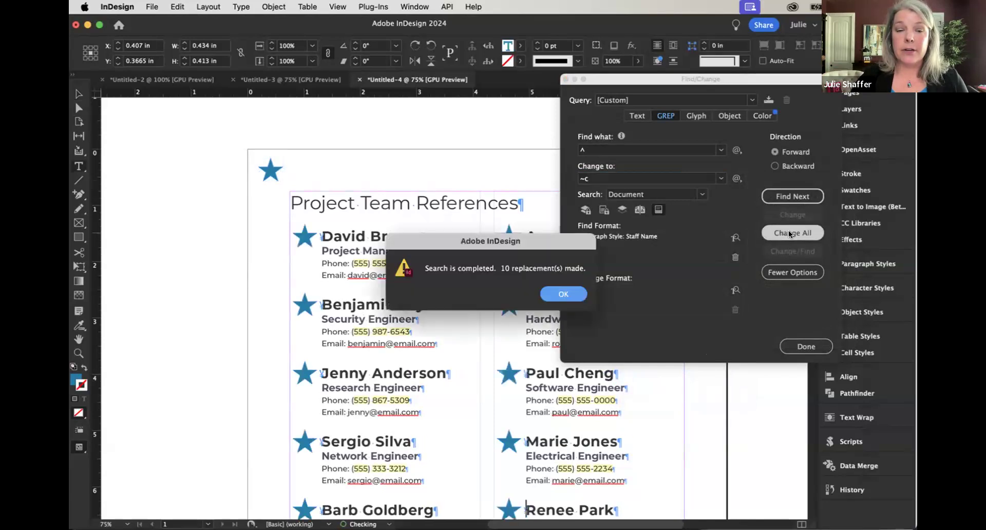
click(559, 295)
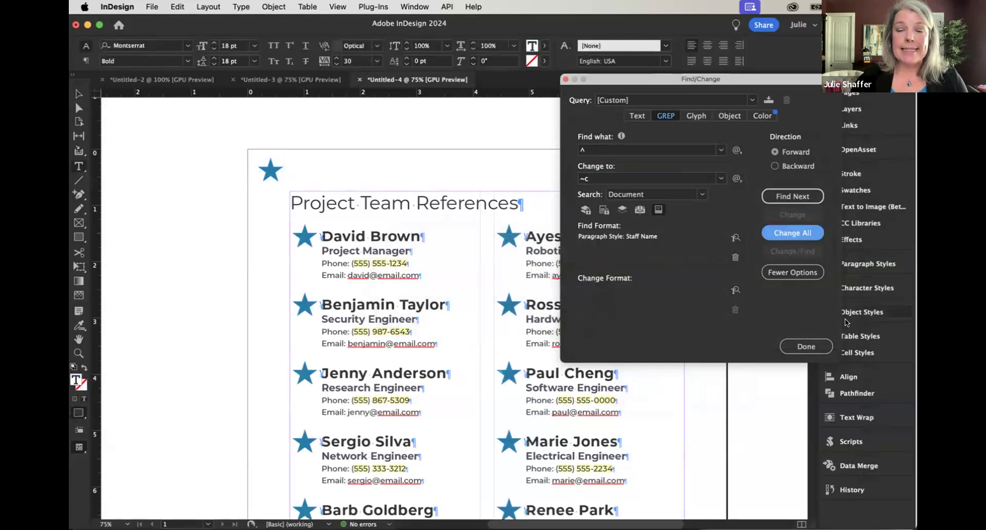
click(794, 347)
scroll(680, 254, down, 2)
scroll(680, 253, down, 1)
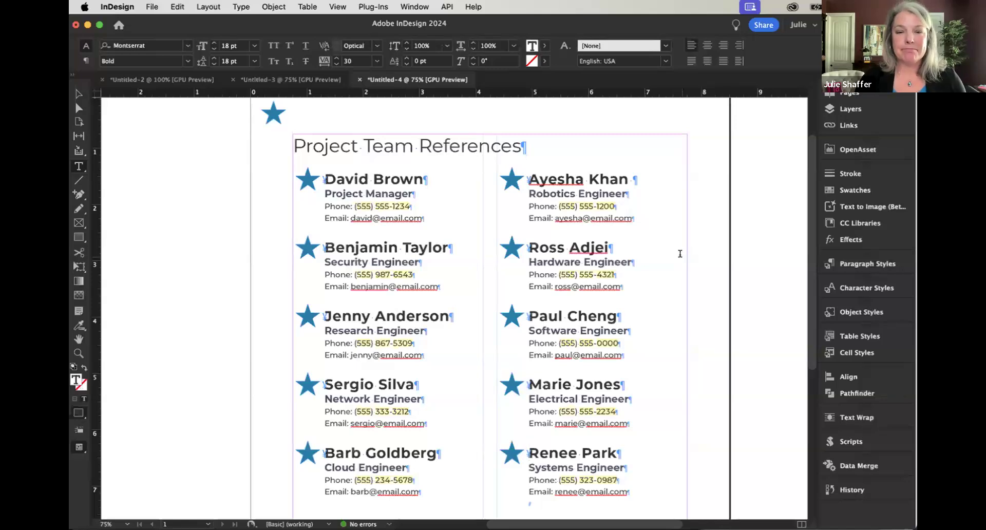
Open a new document from the 04_Project Template in the _2024 Beyond Basics Creative Cloud library.
click(853, 222)
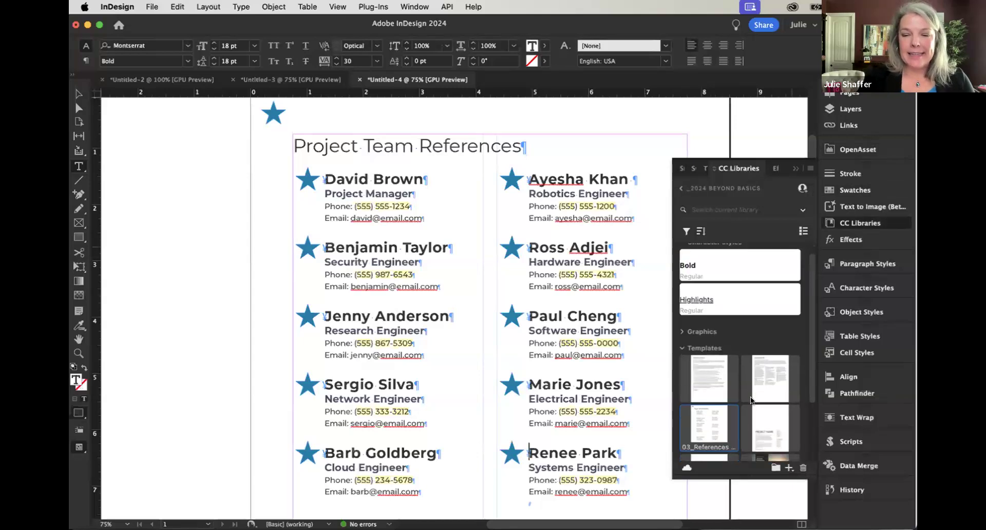
right_click(773, 419)
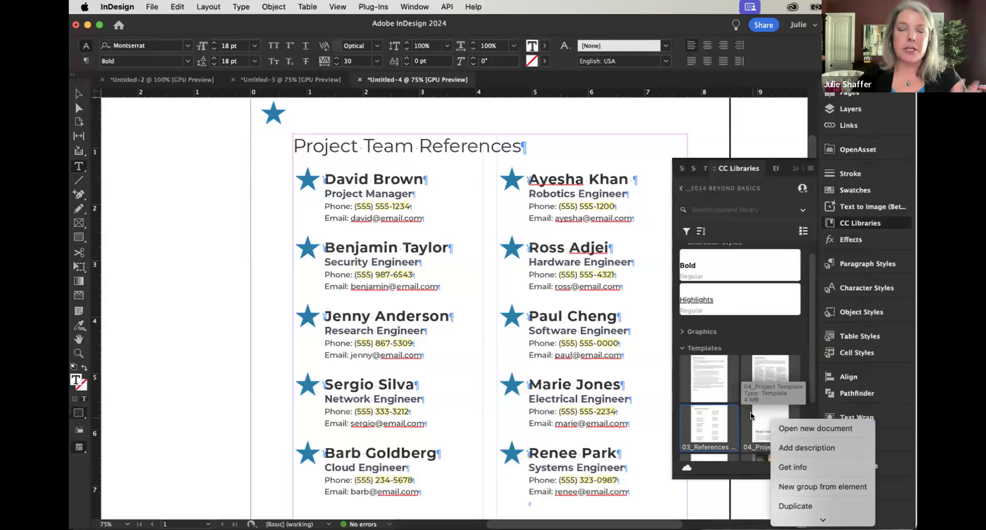
click(781, 429)
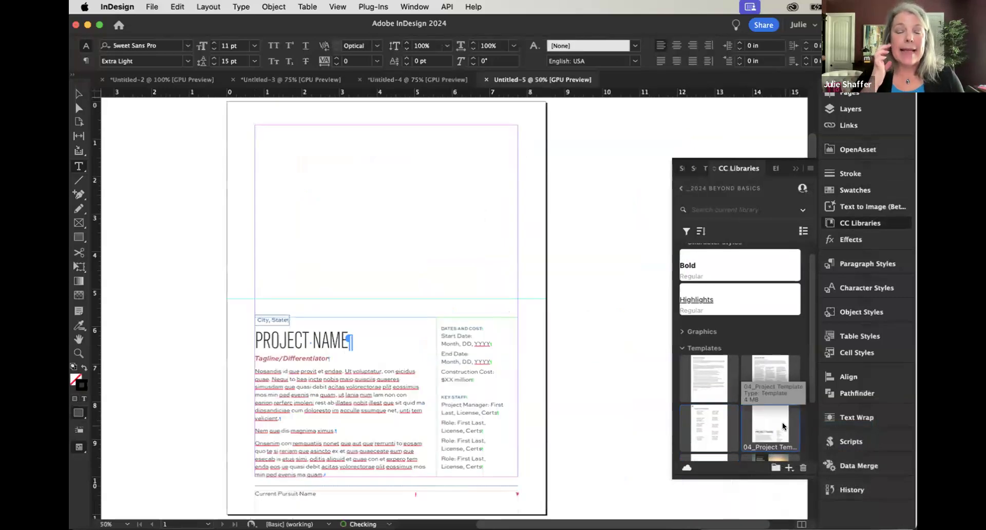
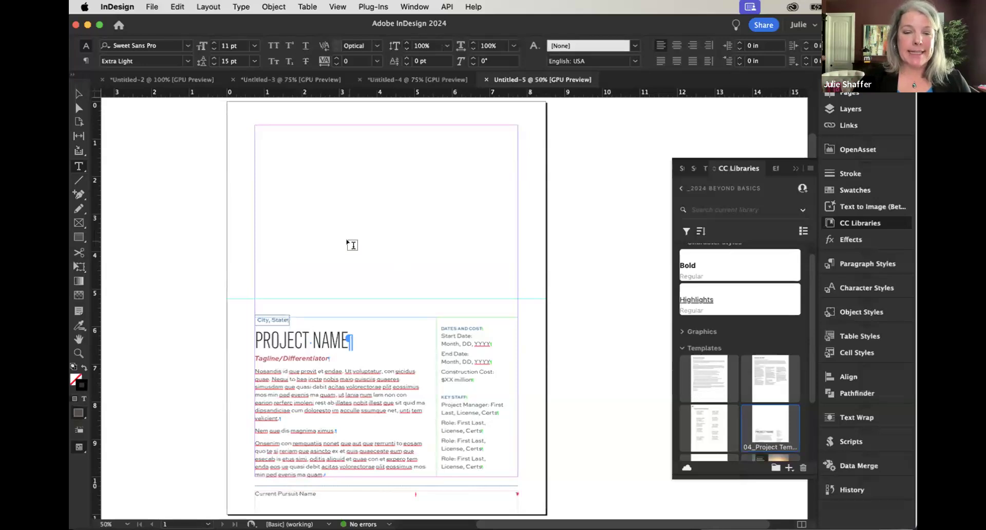
Draw an empty graphics frame 8.5 in wide by 5.25 in high from the page's upper-left corner down to the horizontal guide.
click(77, 94)
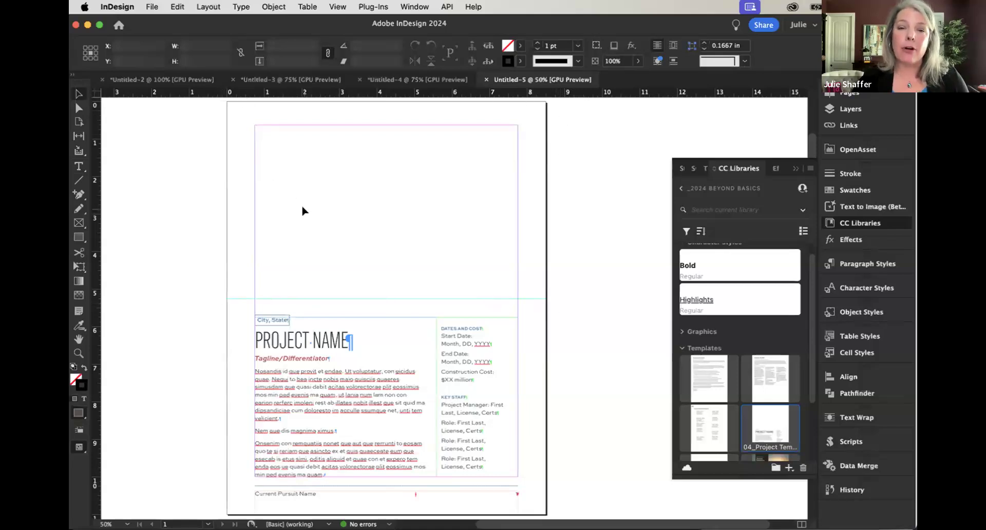
click(78, 223)
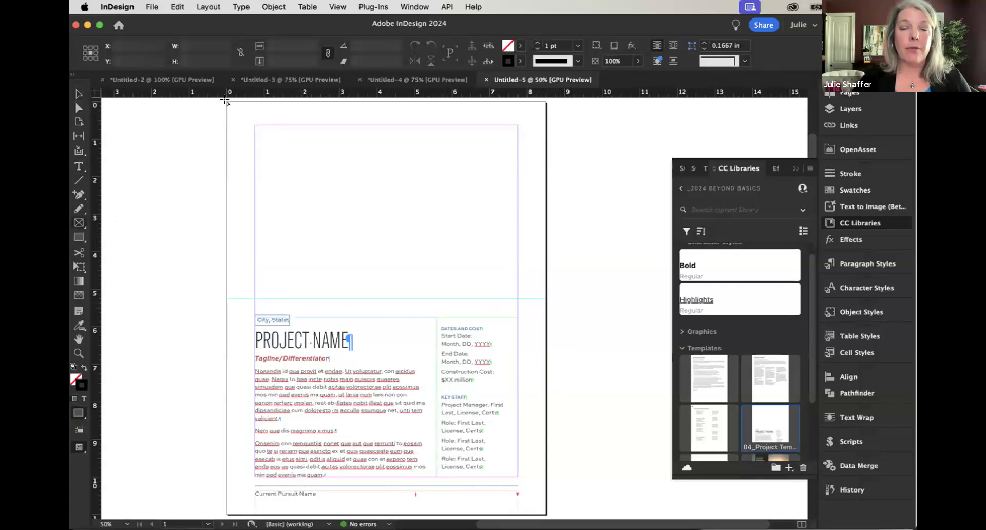
drag(226, 102, 543, 297)
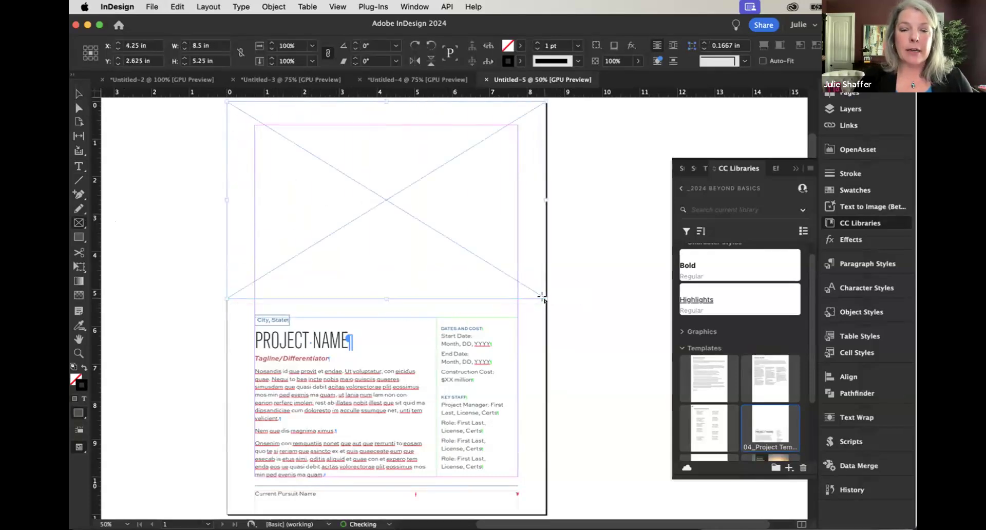
key(v)
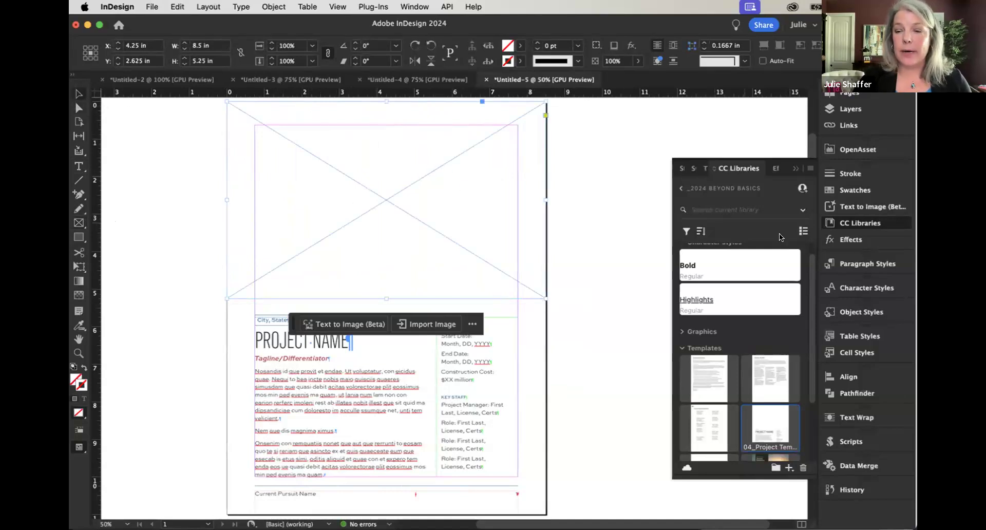
Start a new object style from the selected frame and name it Project Photo.
click(859, 312)
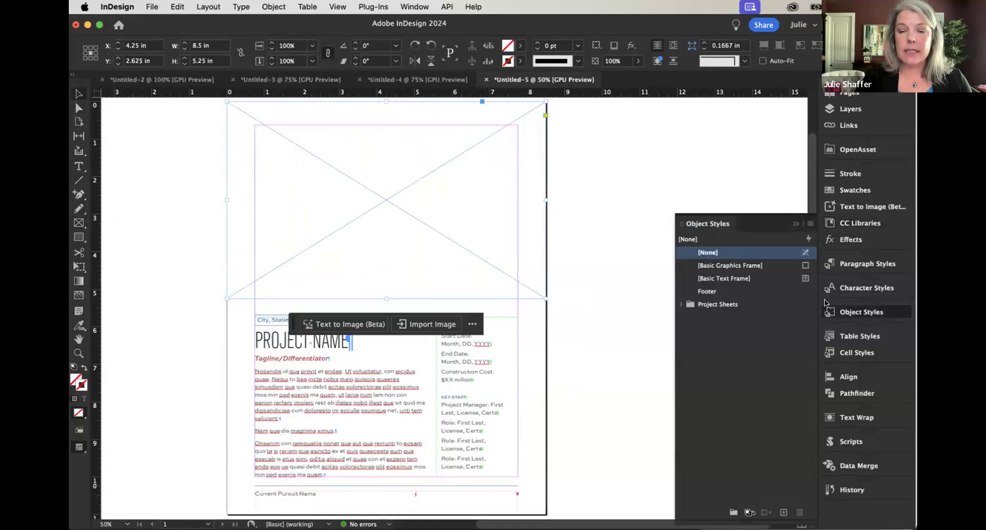
click(679, 304)
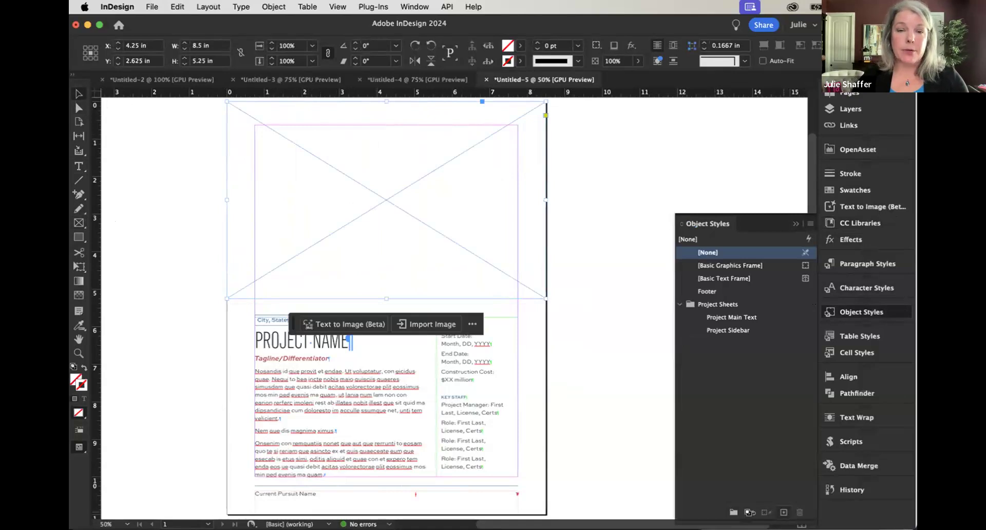
alt+click(783, 512)
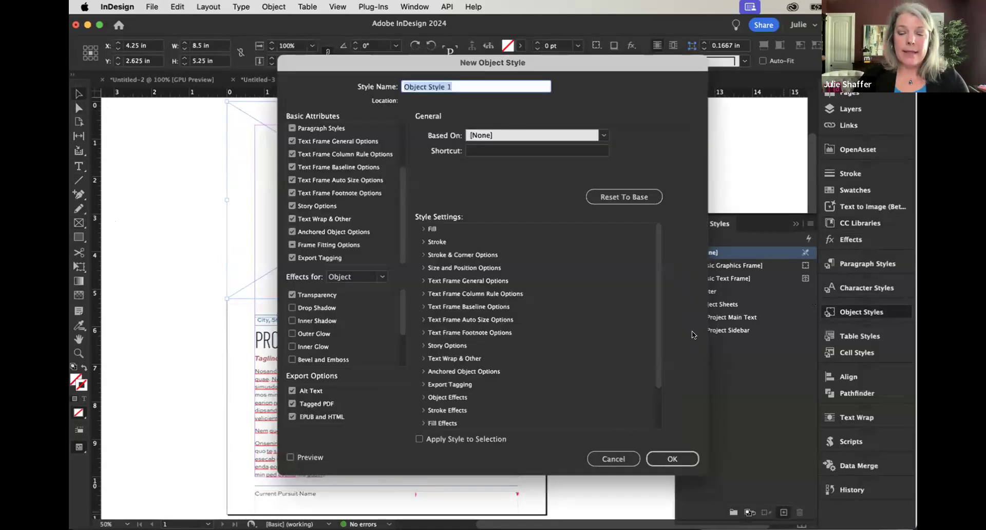
text(Project Photo)
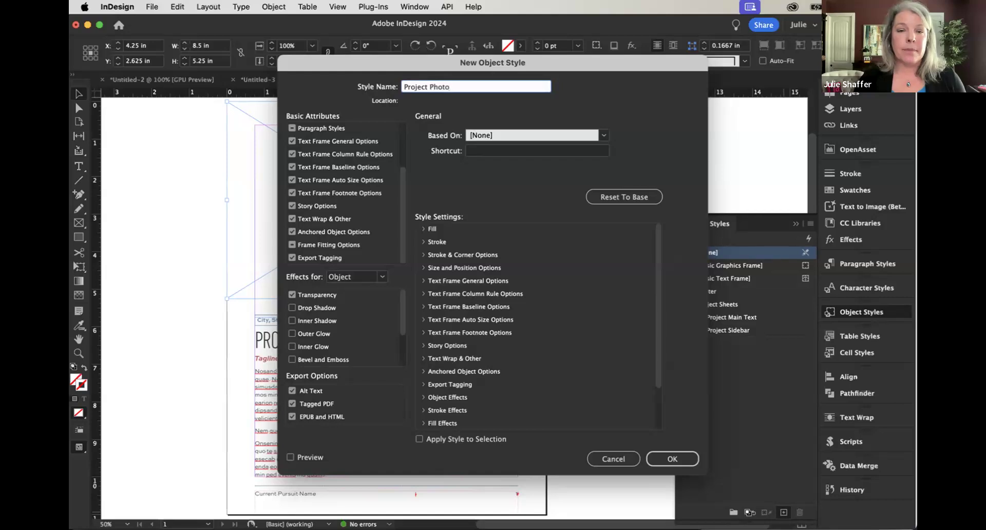
drag(399, 64, 563, 58)
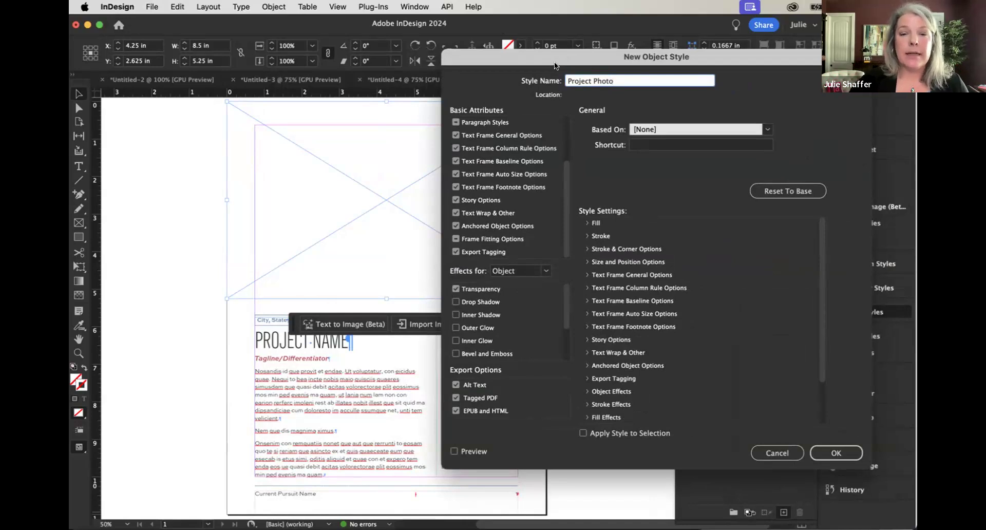
Set the Project Photo style's content fitting to Fill Frame Proportionally.
mouse_move(563, 174)
mouse_down()
mouse_move(565, 127)
mouse_move(563, 191)
mouse_up()
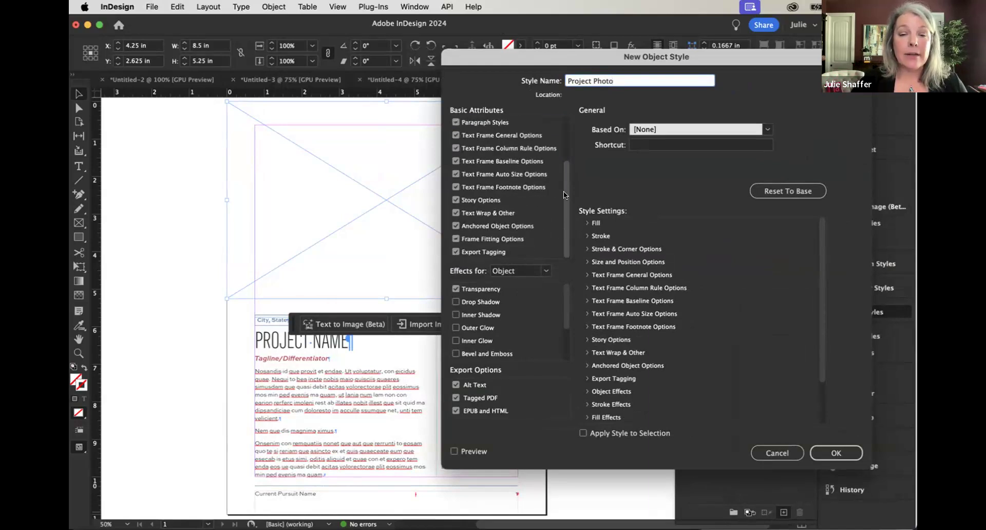
click(480, 239)
click(655, 163)
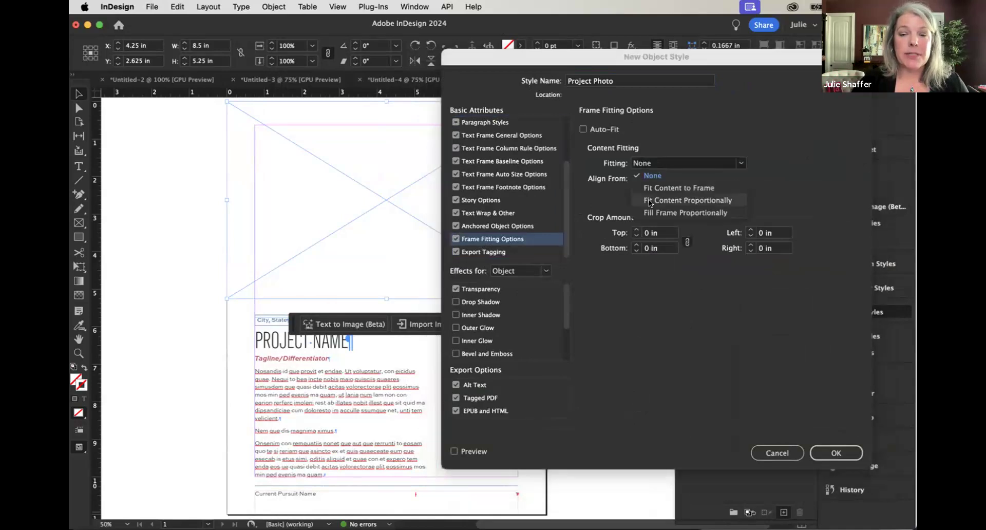
click(649, 209)
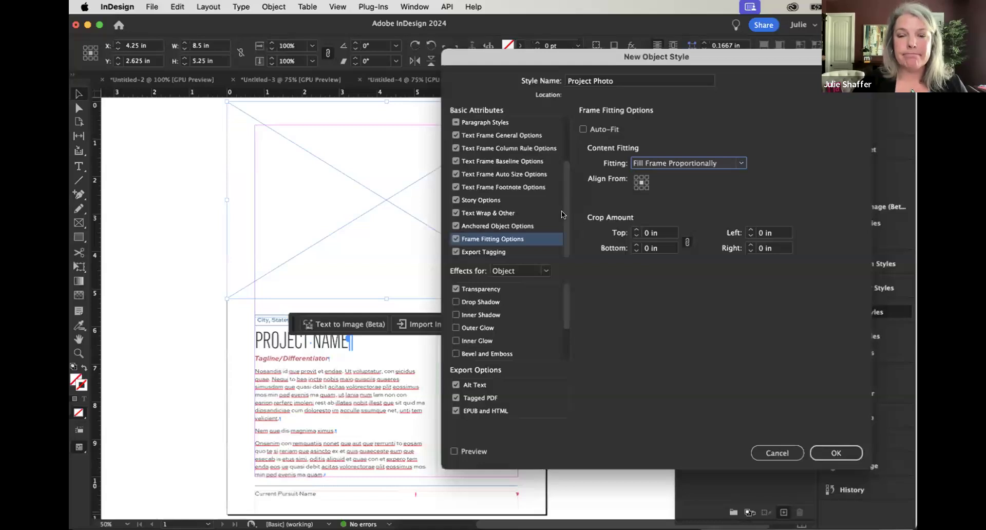
Have the Project Photo style control Height & Width at 8.5 by 5.25 in plus the X and Y position, and create the style.
drag(563, 213, 566, 166)
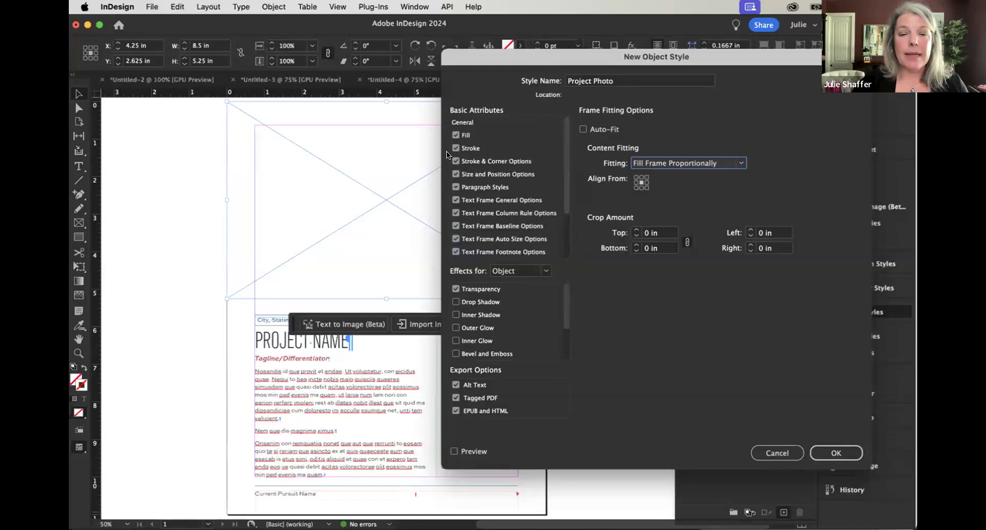
click(496, 174)
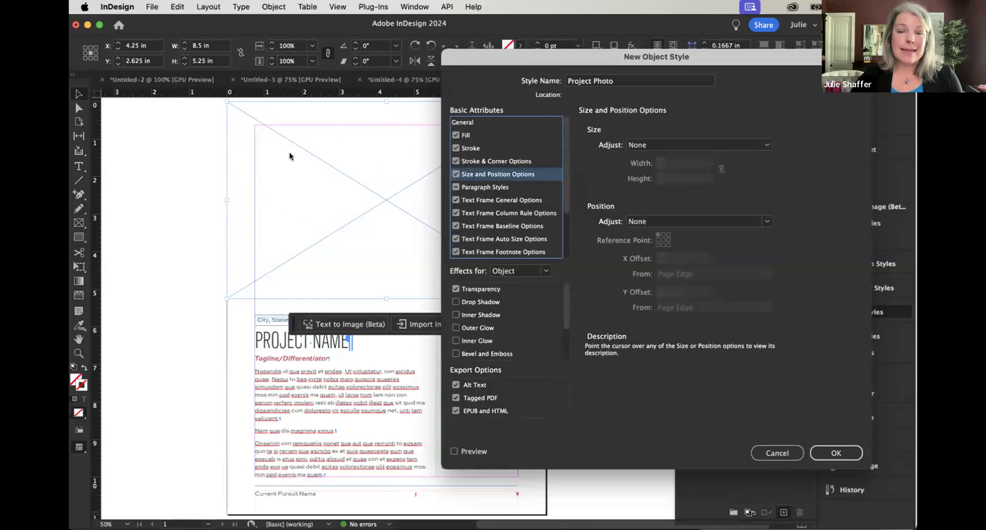
click(675, 144)
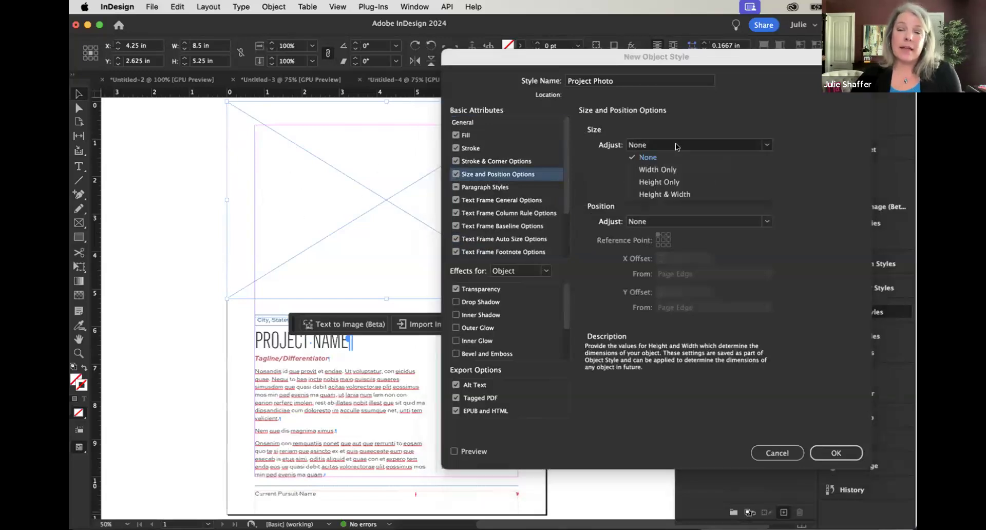
click(676, 194)
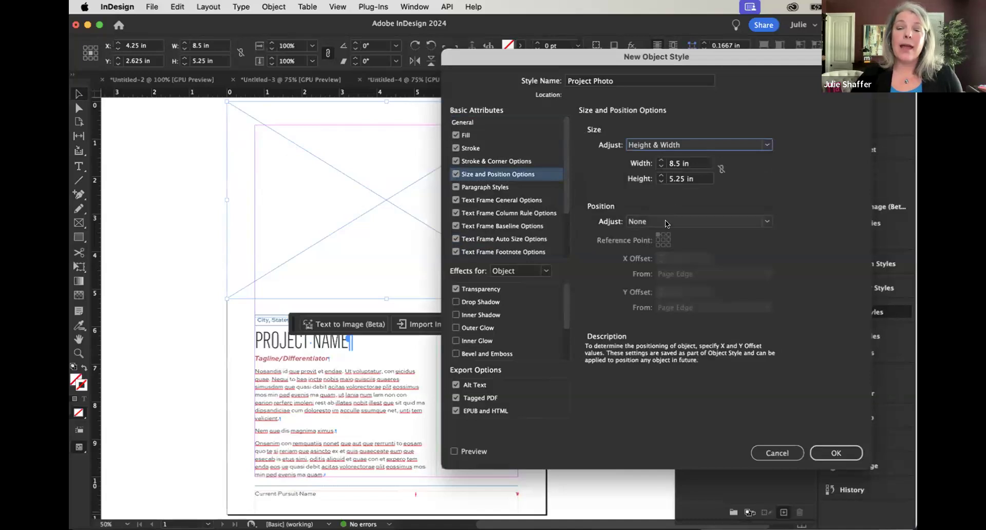
click(665, 220)
click(663, 271)
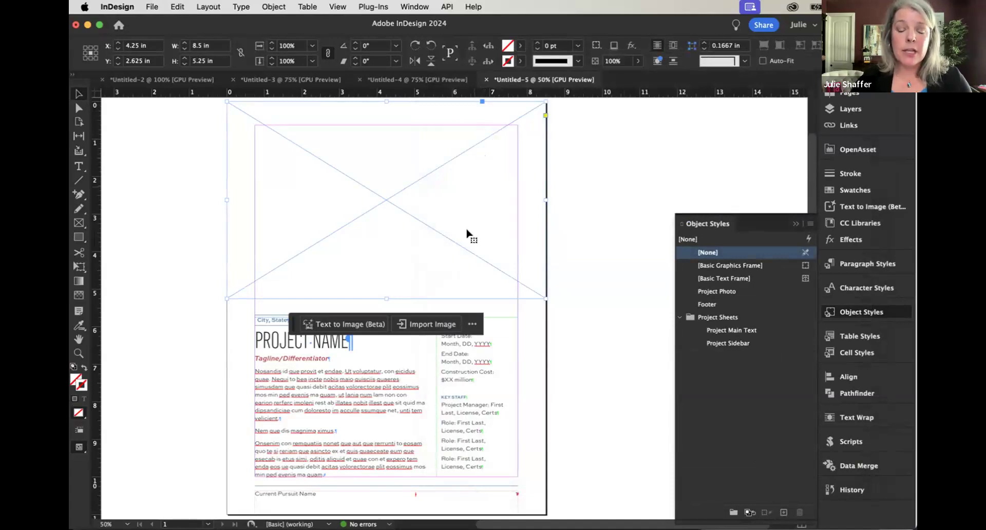
Bring up the OpenAsset site in Chrome, return to InDesign and open the OpenAsset plugin.
mouse_move(383, 519)
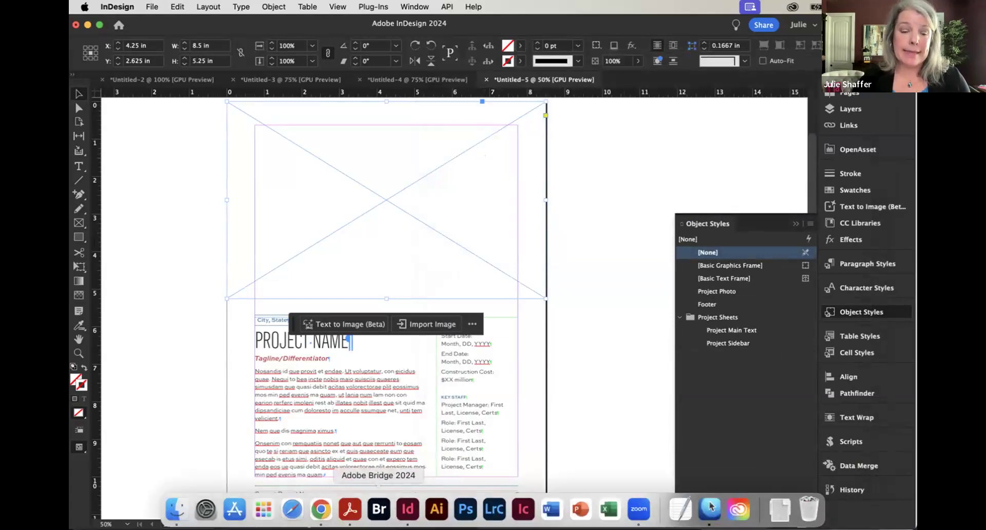
click(320, 508)
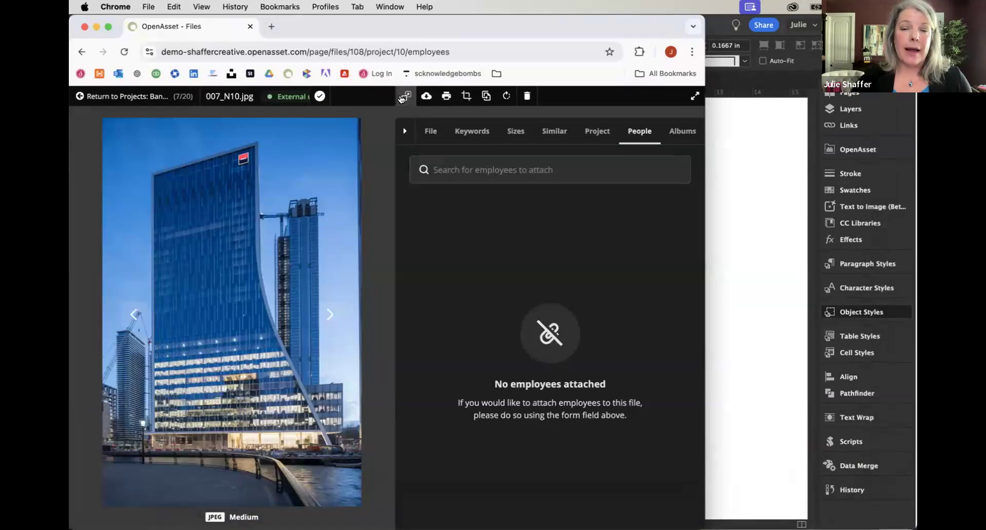
click(845, 151)
click(842, 149)
Place the 007_N10.jpg tower photo from the OpenAsset site in Chrome into InDesign's empty photo frame, and close the OpenAsset plugin.
mouse_move(312, 493)
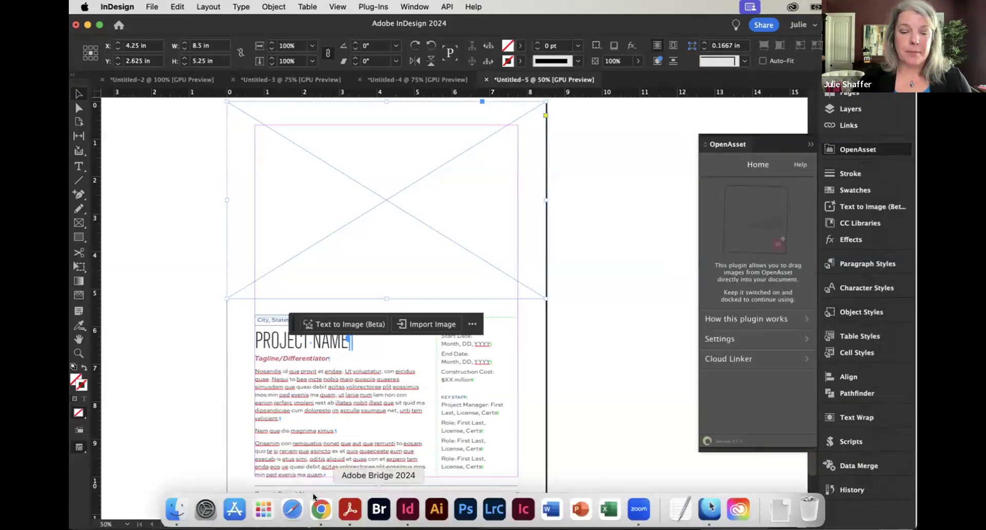
click(320, 508)
drag(416, 98, 746, 153)
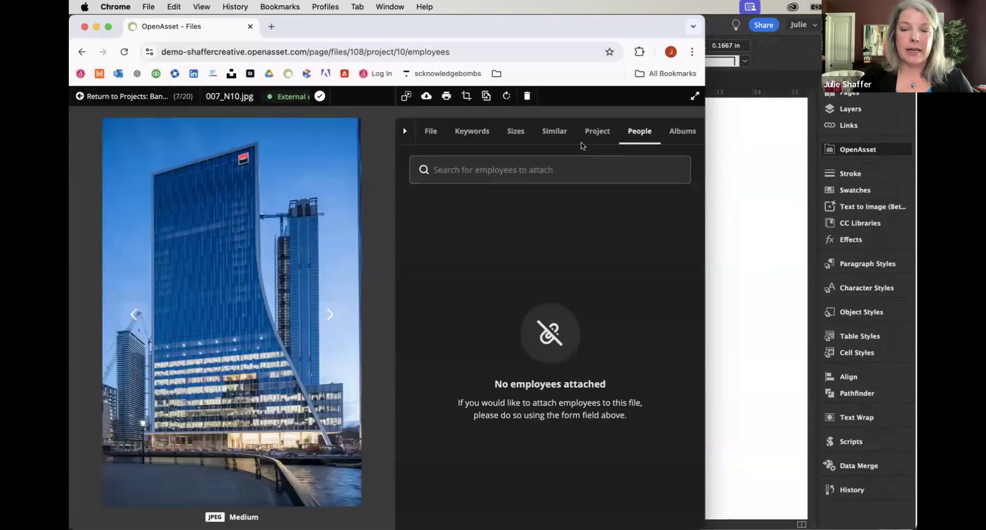
click(751, 163)
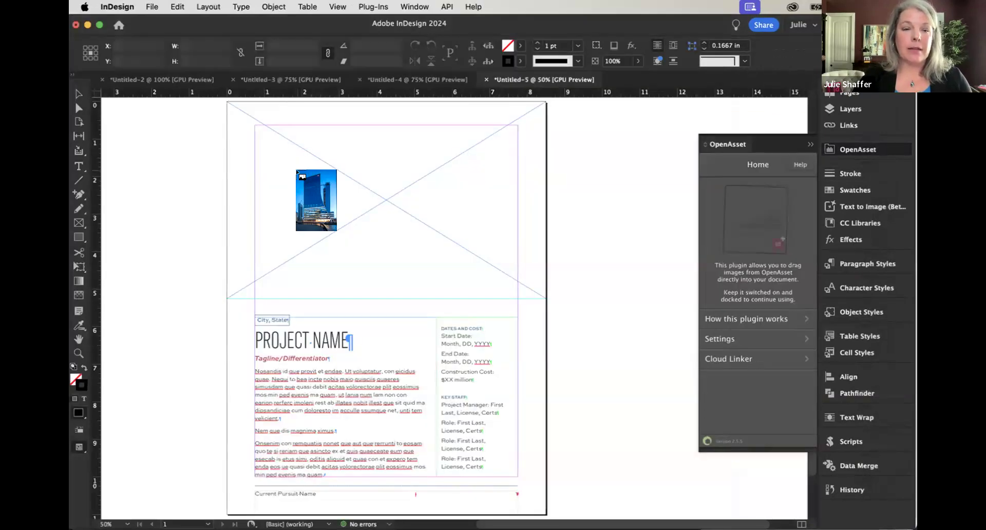
click(298, 172)
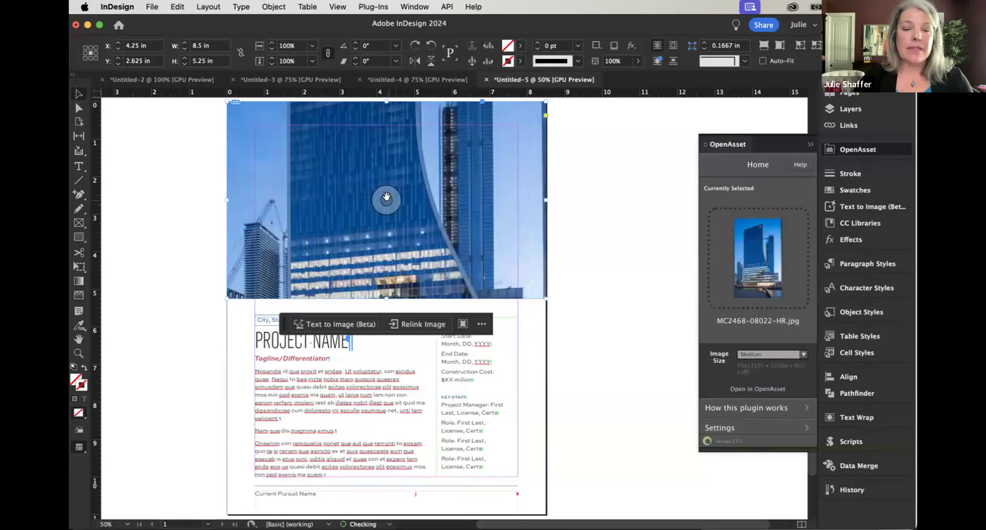
scroll(523, 230, up, 2)
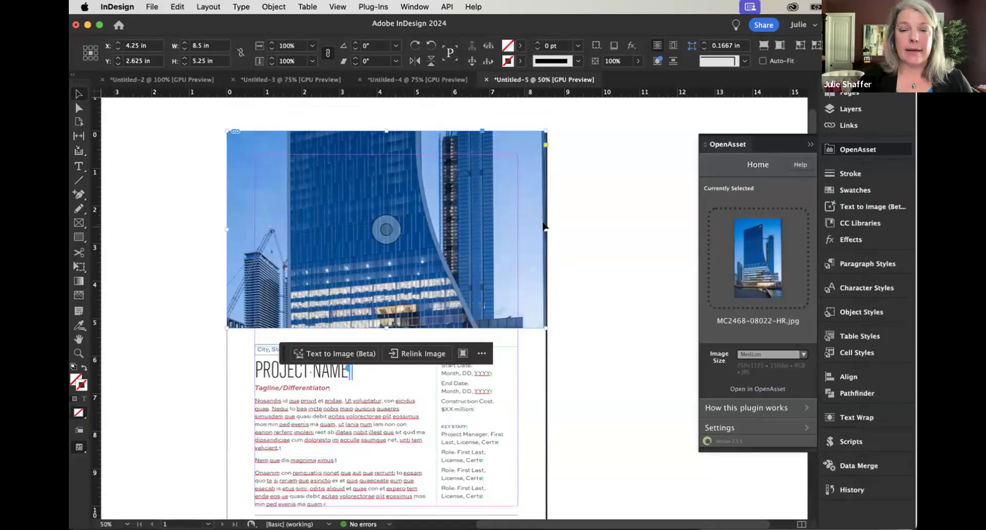
click(602, 183)
click(503, 196)
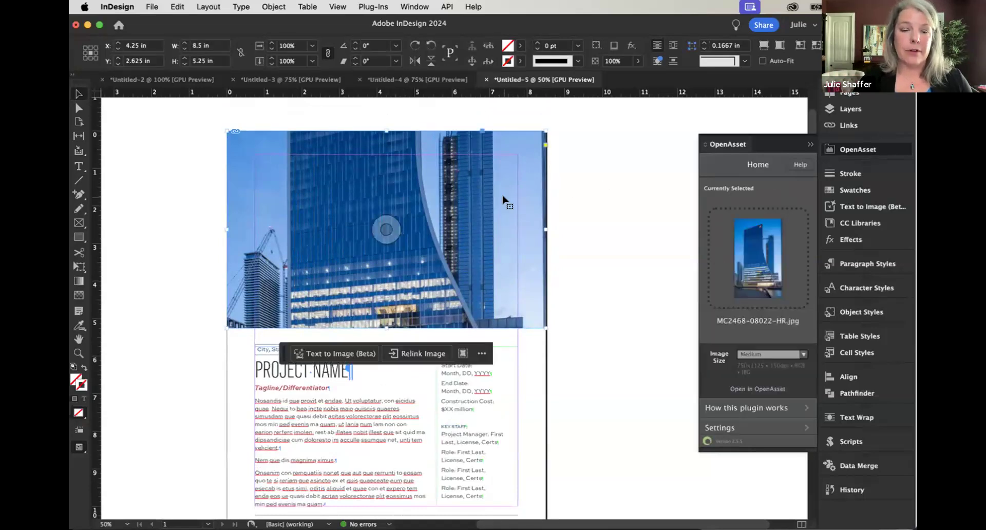
scroll(502, 200, down, 3)
click(809, 144)
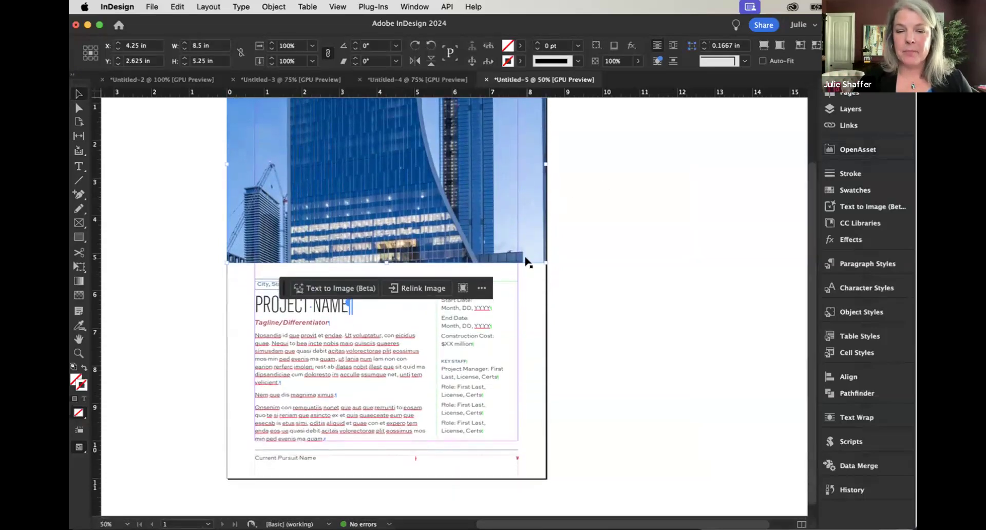
Apply the Body paragraph style to all three placeholder paragraphs below the Tagline/Differentiator line.
click(78, 353)
click(487, 377)
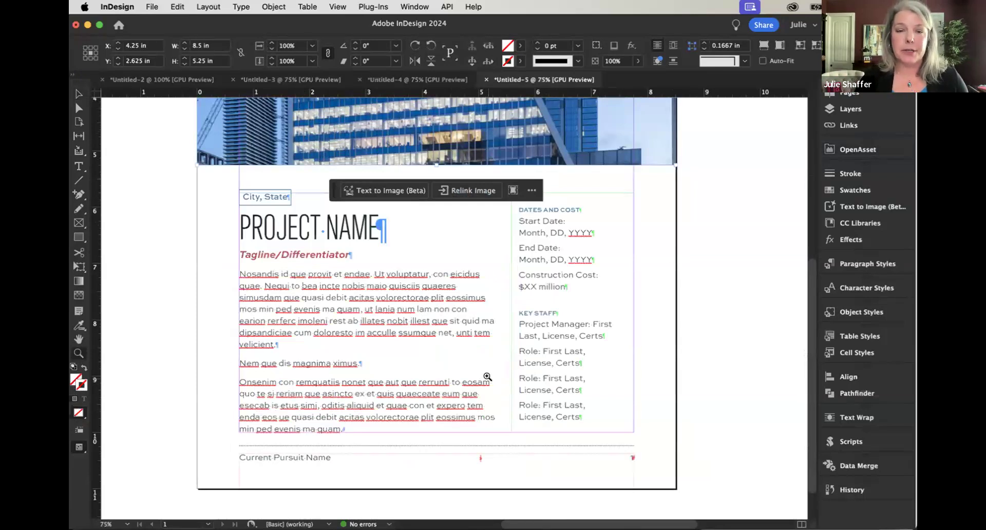
click(80, 167)
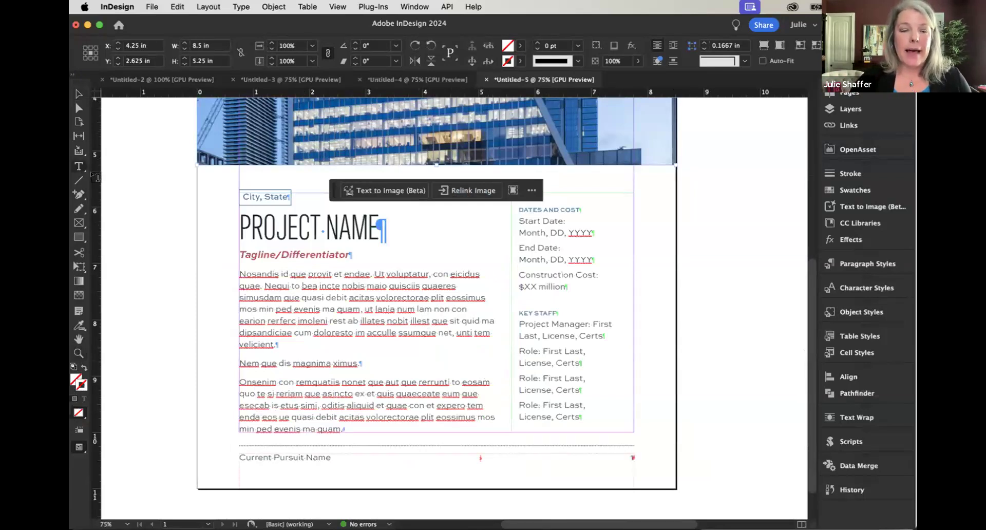
drag(240, 273, 447, 440)
click(403, 356)
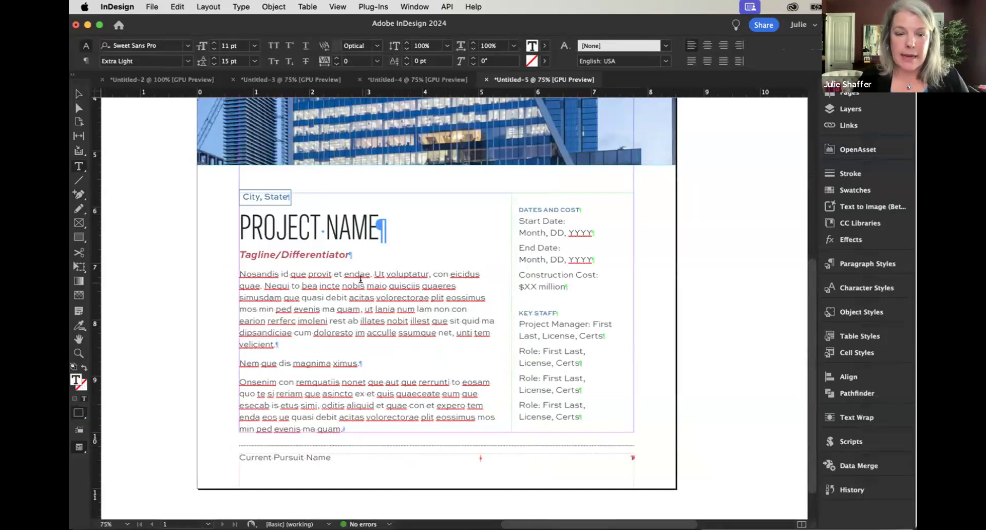
drag(238, 272, 460, 463)
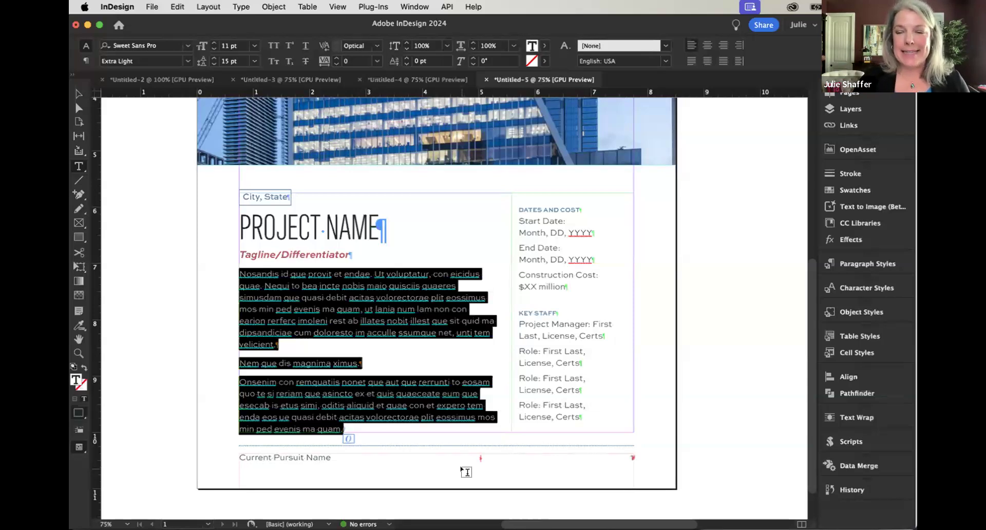
click(868, 260)
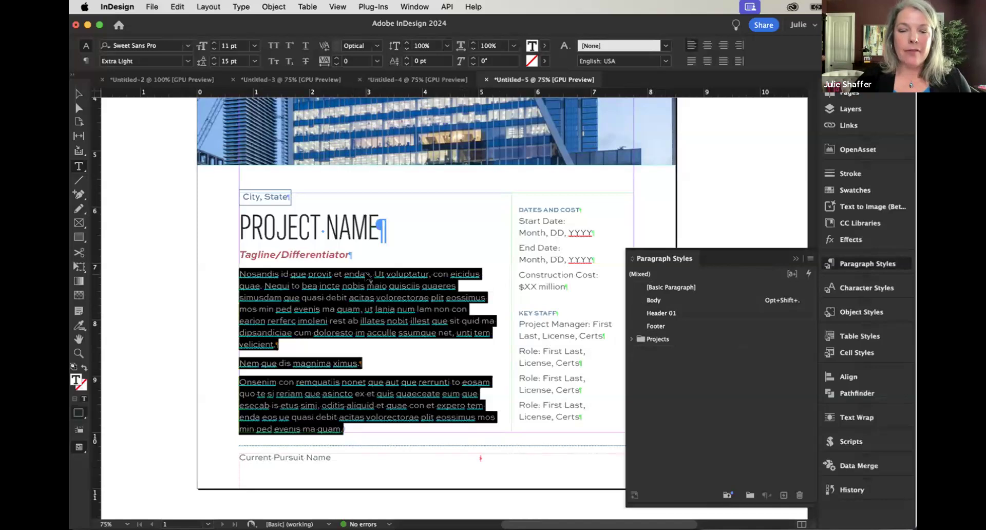
drag(236, 266, 475, 448)
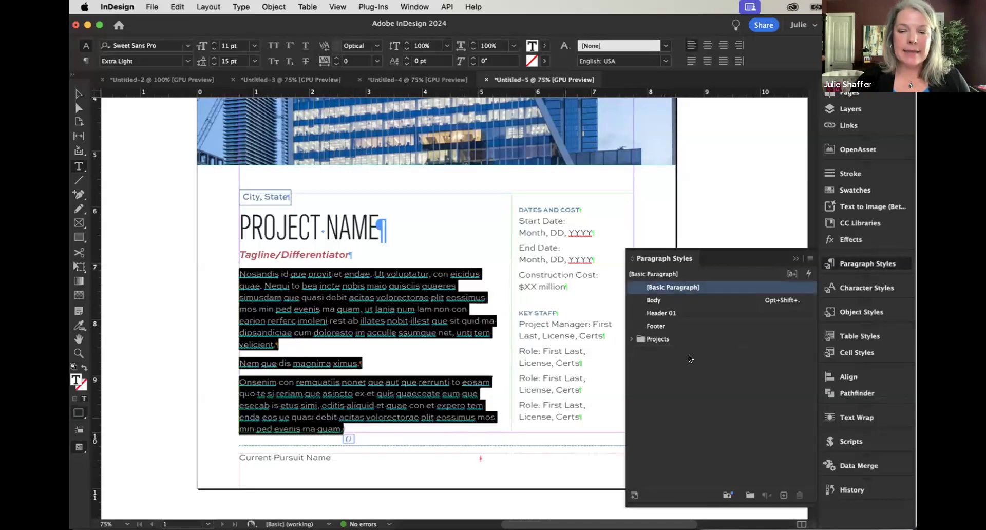
click(654, 300)
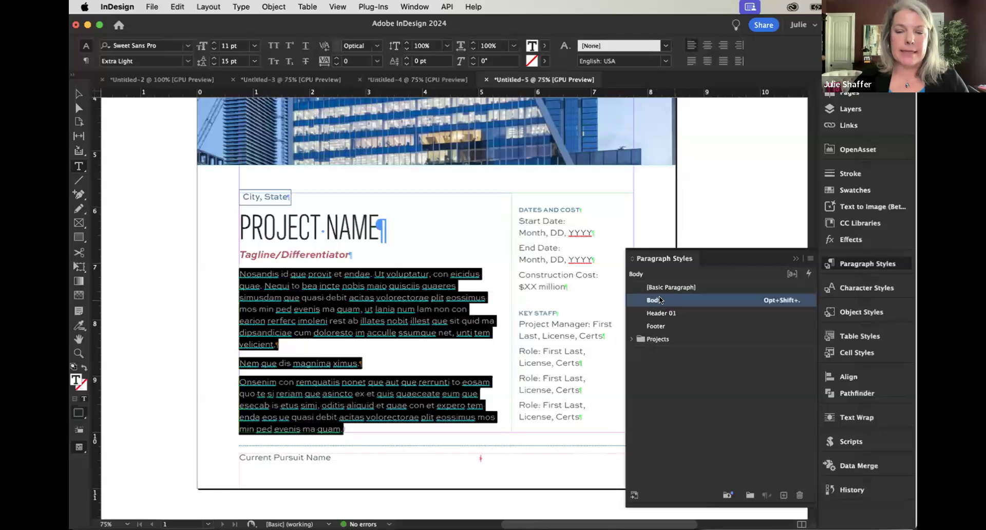
Create a new paragraph style named Body Copy based on Body from the selected placeholder paragraphs.
alt+click(778, 494)
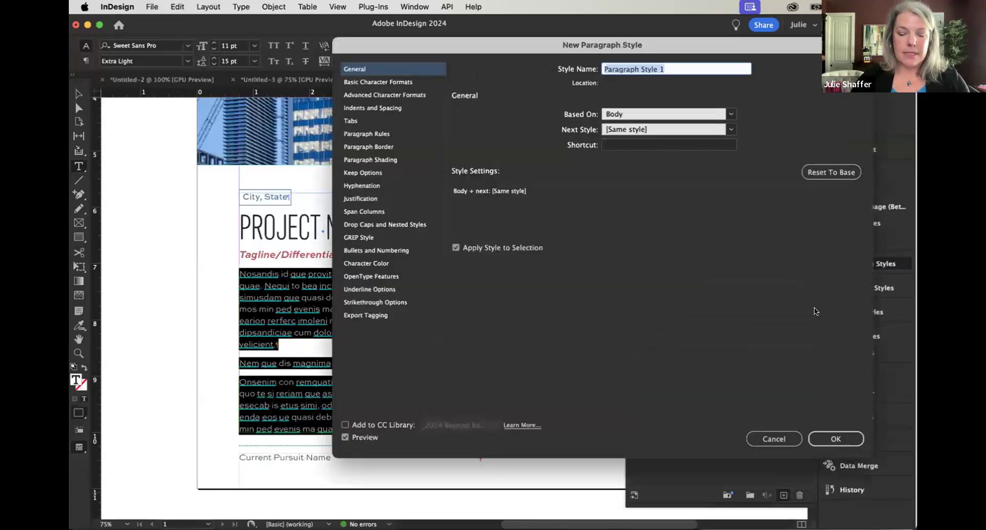
text(Body Co)
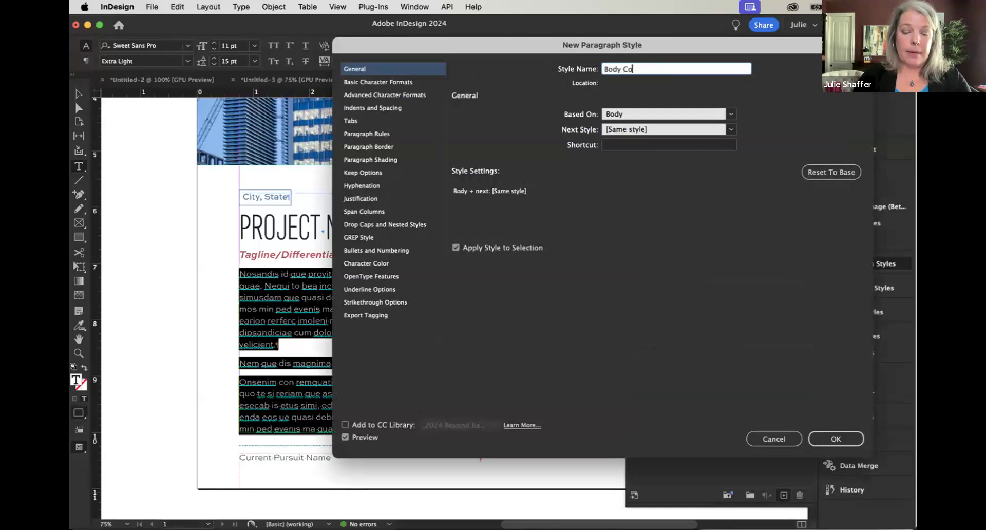
text(py)
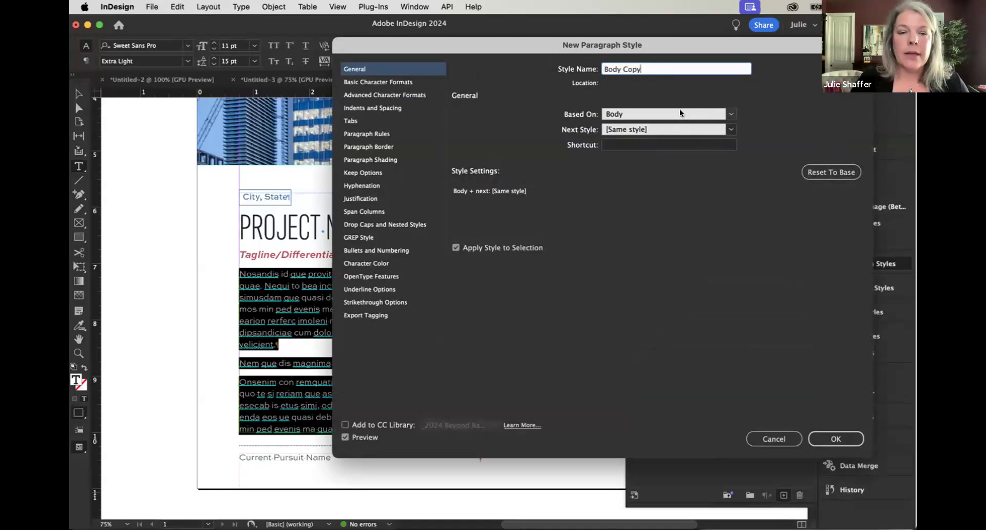
Set the Body Copy style's language to [No Language] in its advanced character formats.
click(351, 97)
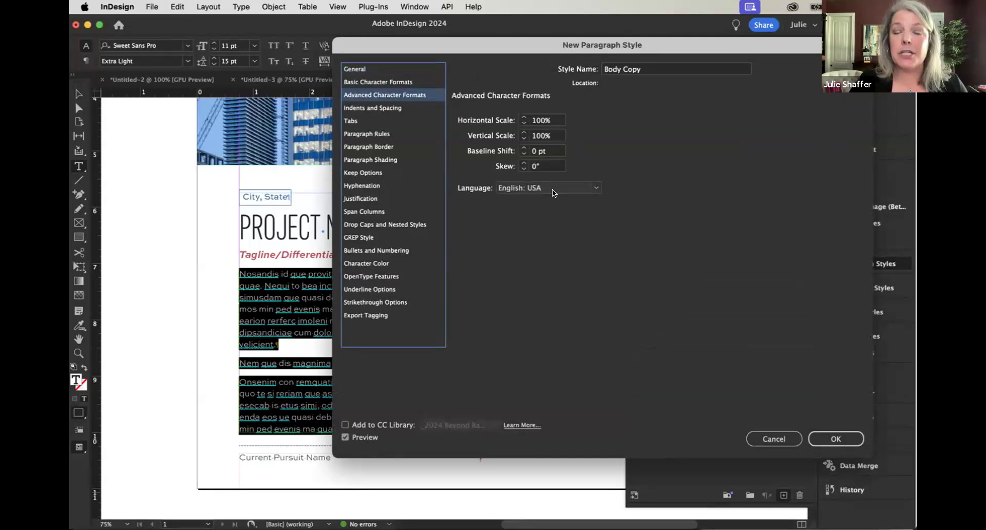
click(596, 188)
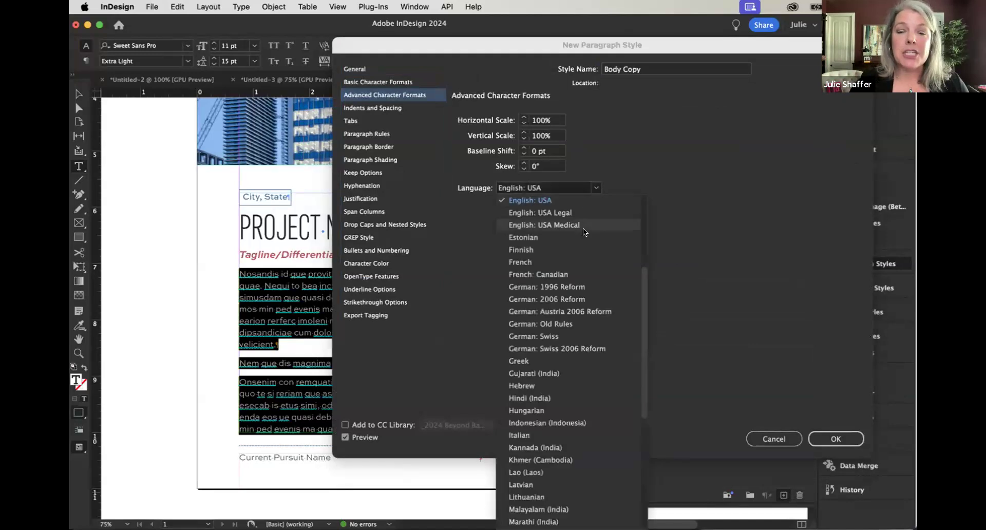
scroll(587, 228, up, 5)
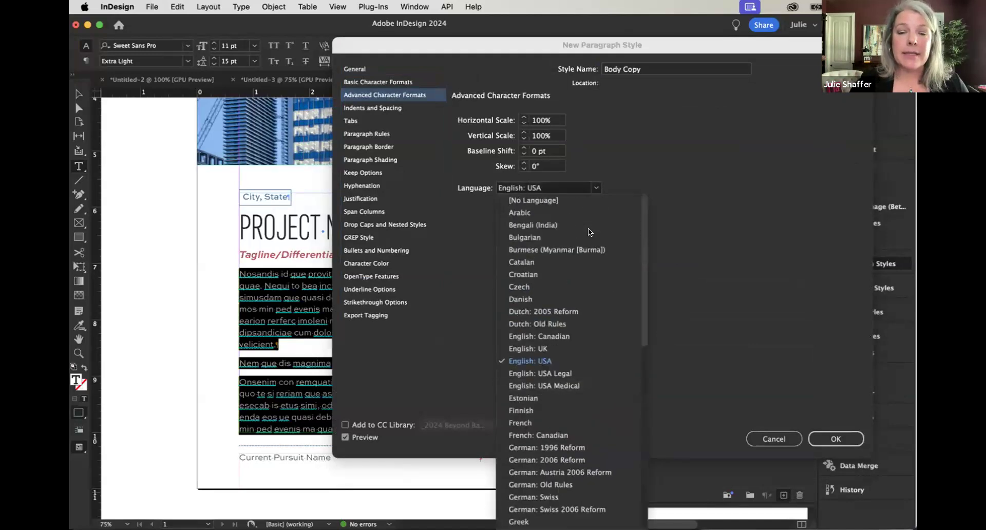
click(547, 200)
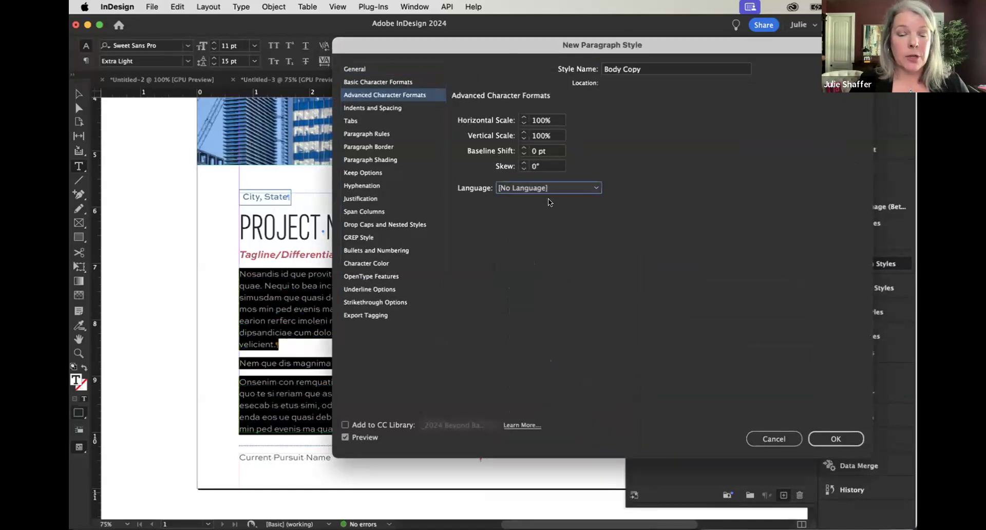
Add black paragraph shading at 20% tint to the Body Copy style, set it to not print or export, and save the style.
drag(414, 49, 473, 45)
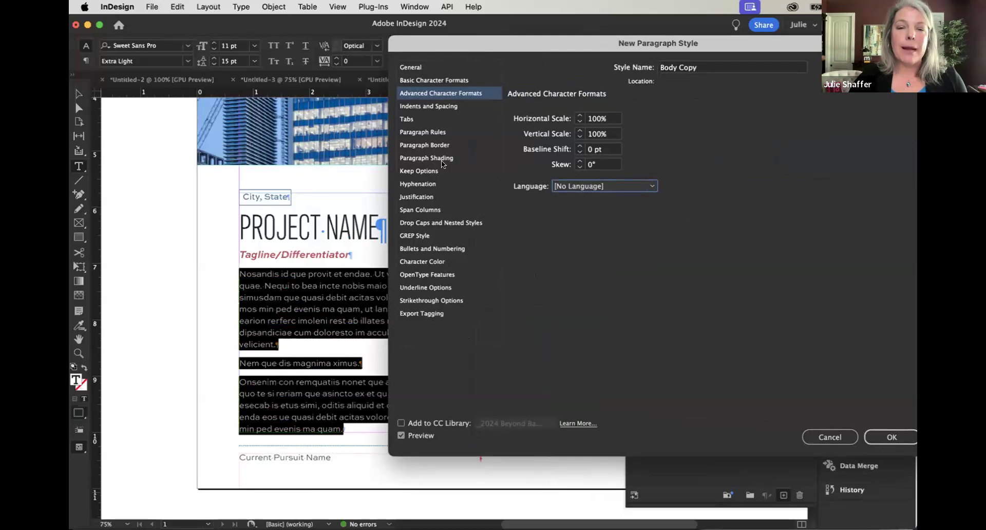
click(425, 160)
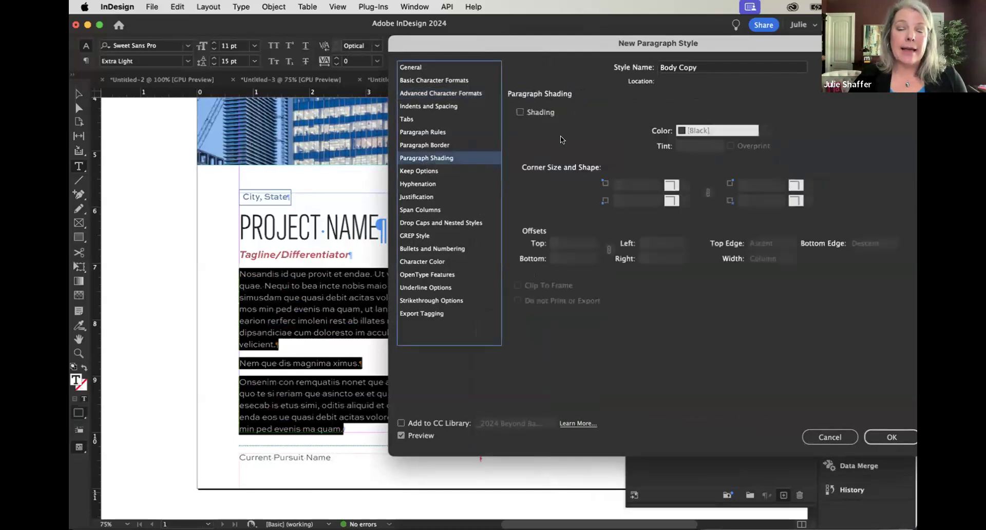
click(520, 112)
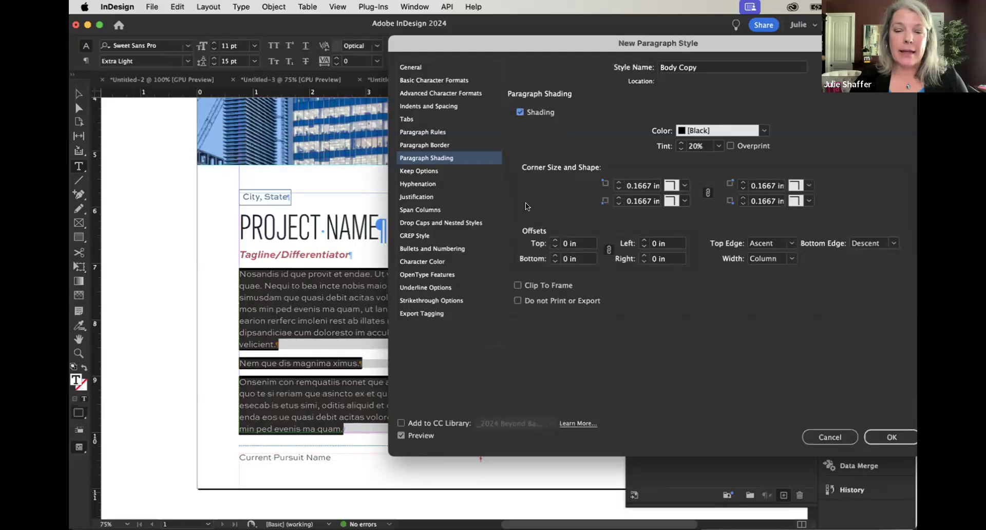
click(517, 301)
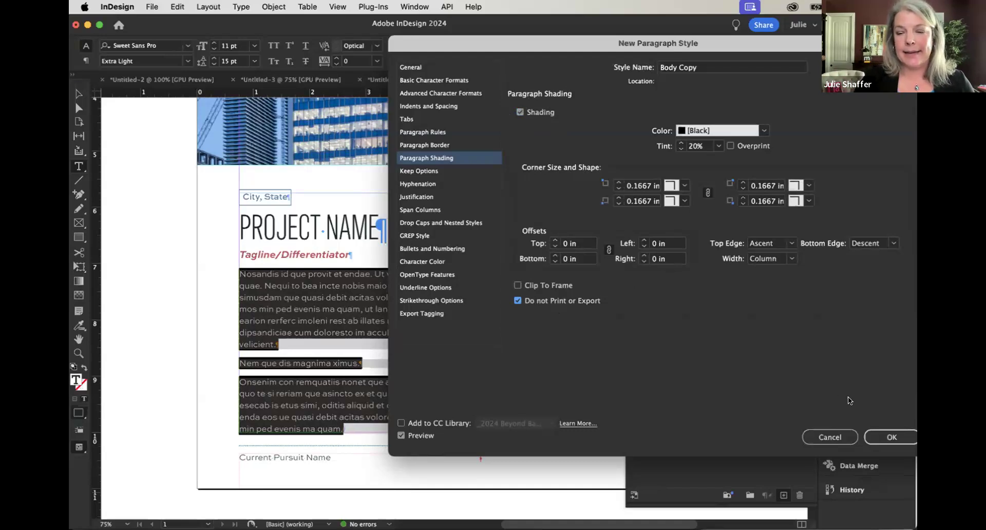
click(880, 433)
click(481, 297)
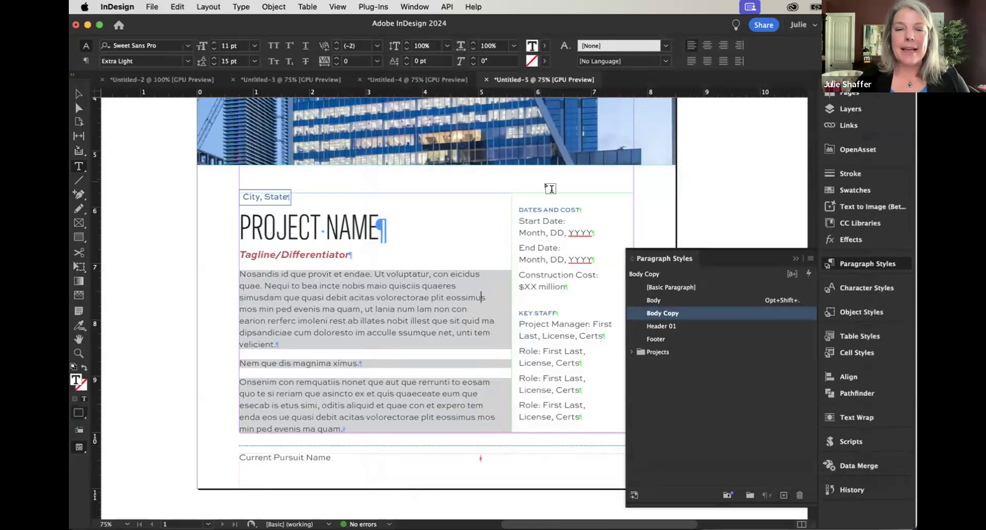
Inspect the project page as a whole, including the photo frame above the text.
click(798, 262)
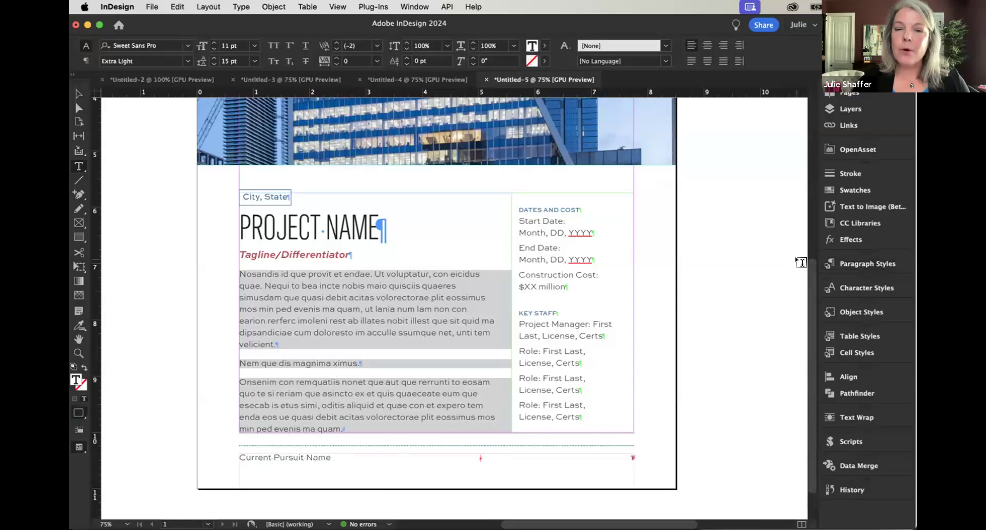
key(super+minus)
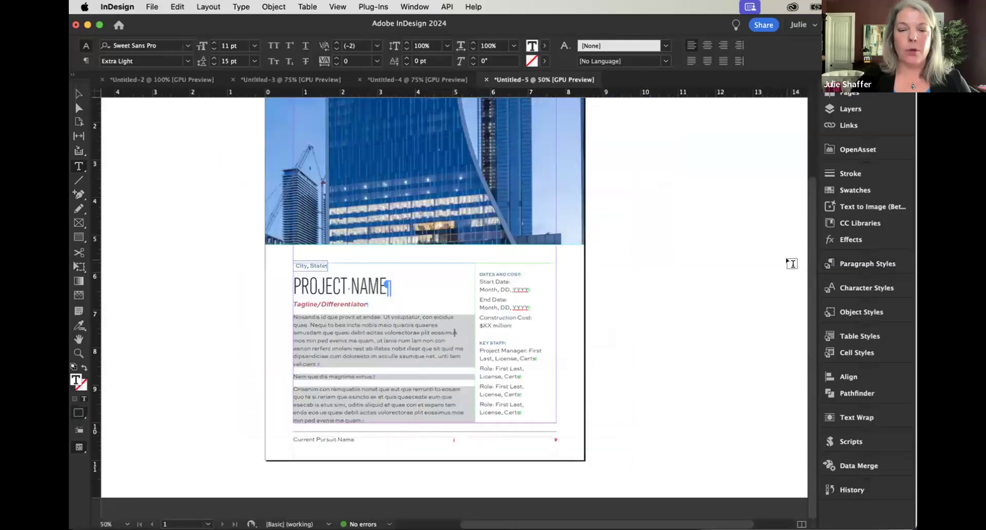
key(Escape)
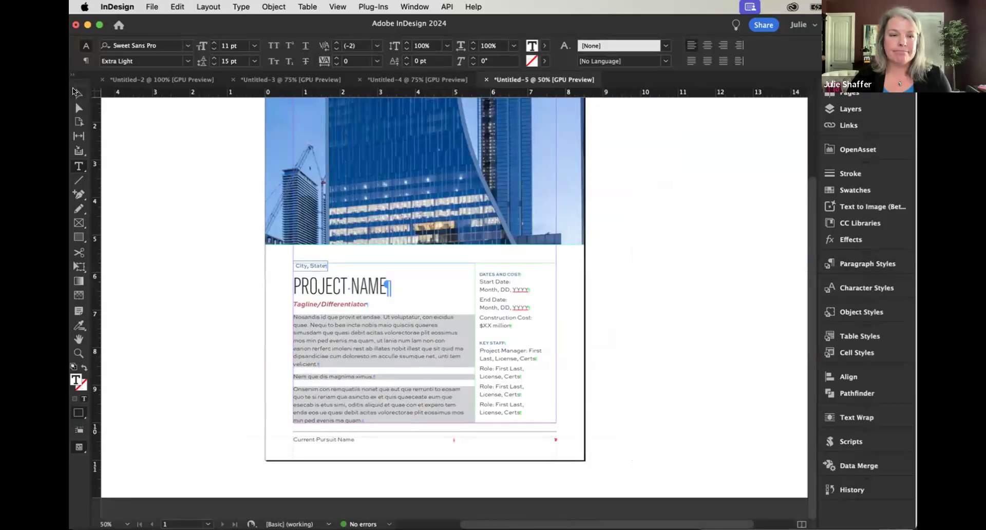
click(661, 296)
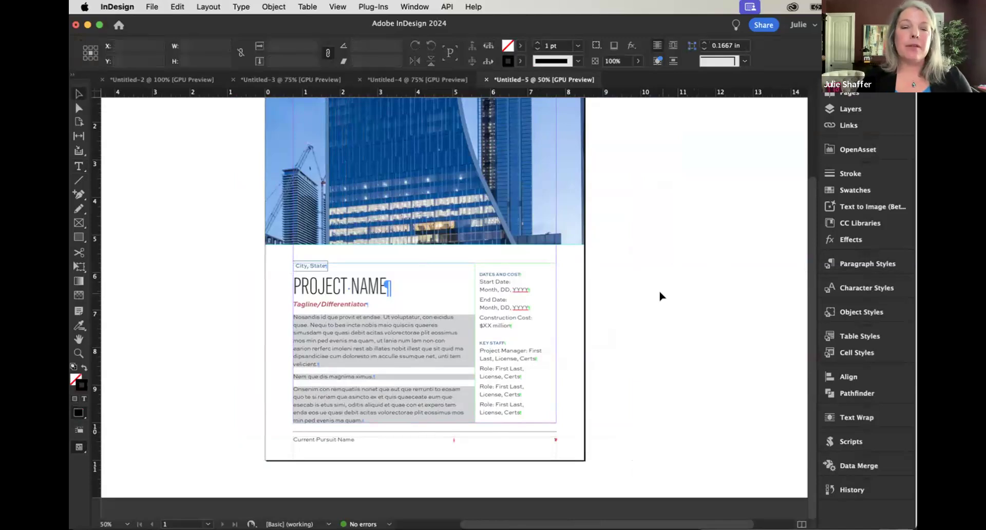
scroll(661, 297, up, 2)
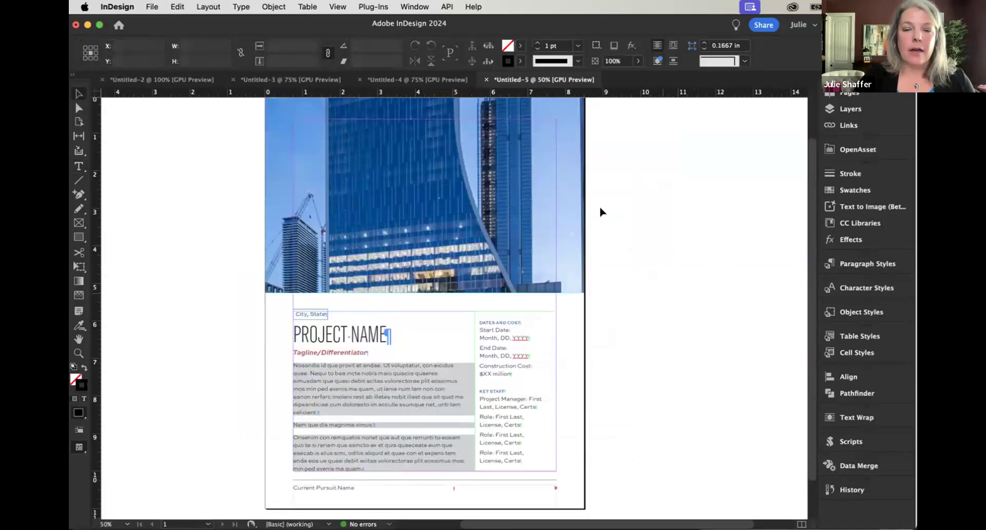
click(568, 206)
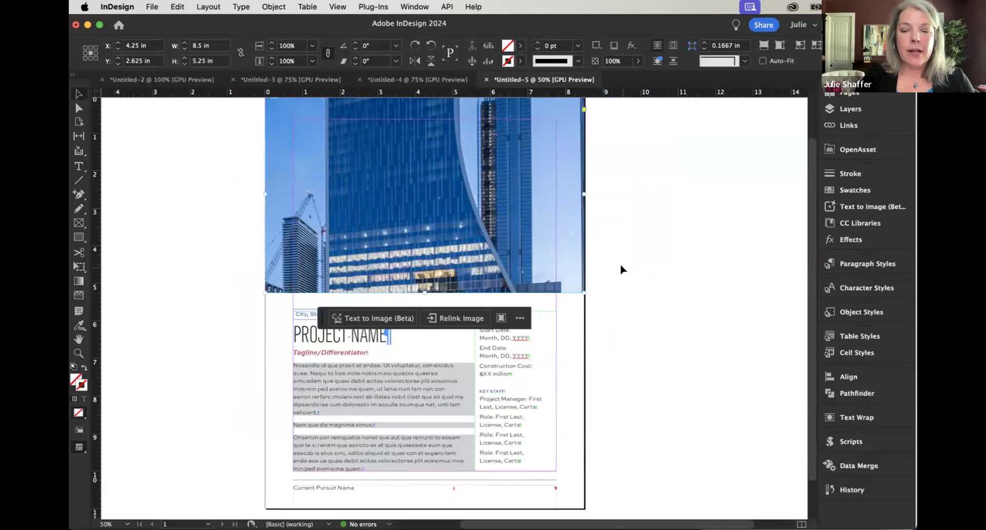
click(617, 301)
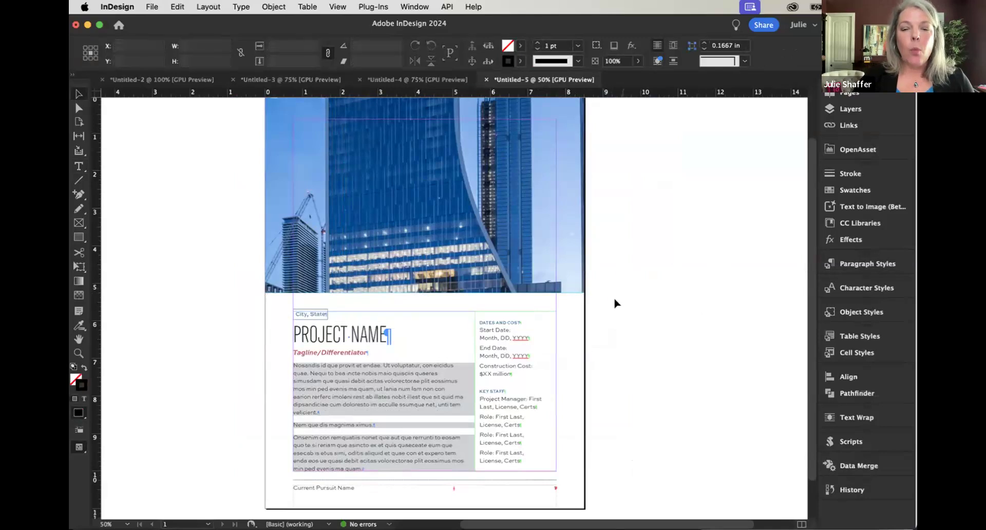
Try moving the Dates and Cost sidebar frame off the page onto the pasteboard, and undo the move.
click(403, 337)
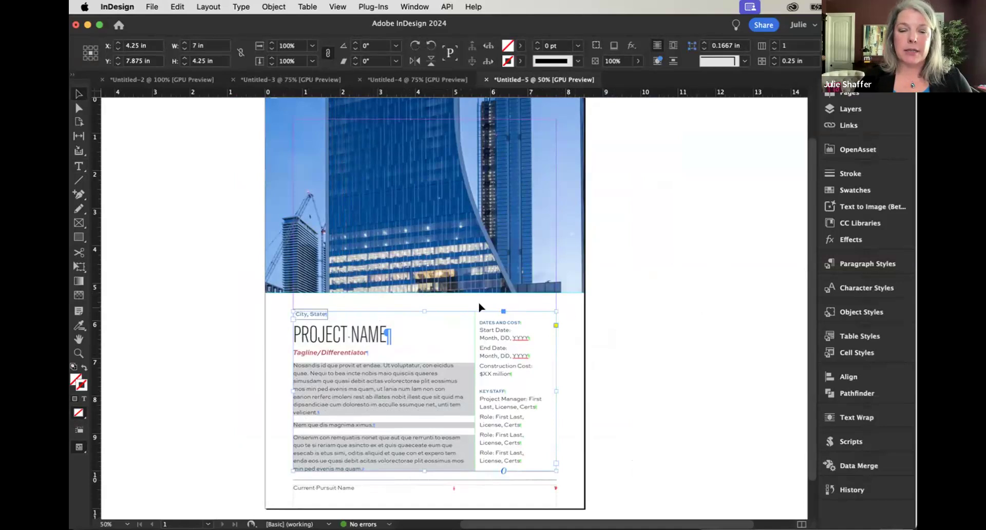
click(542, 358)
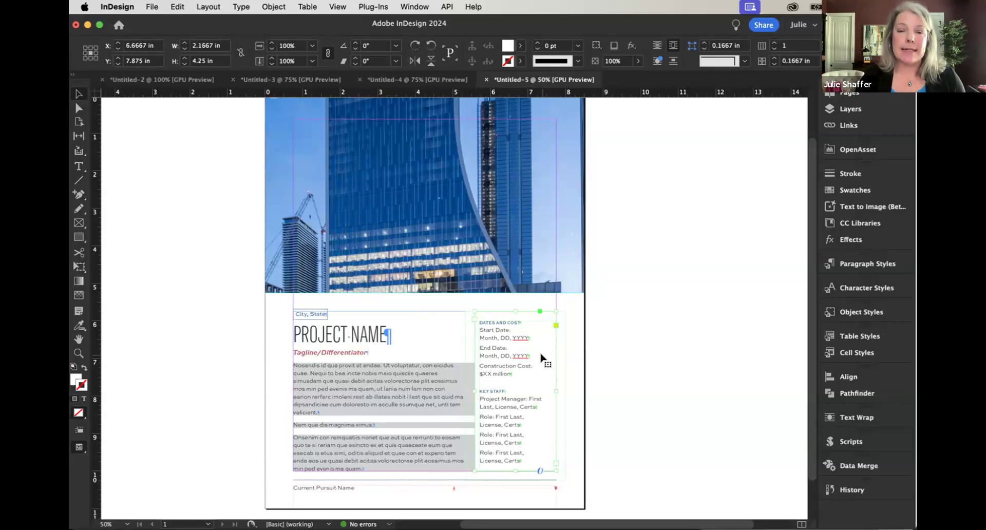
drag(515, 349, 706, 352)
key(super+z)
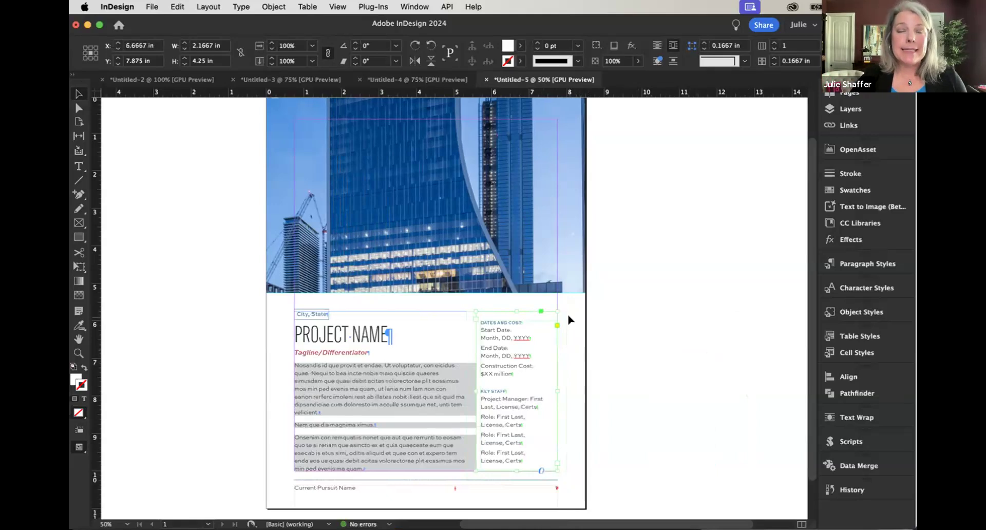
Set the Sidebar layer's options to suppress text wrap when the layer is hidden.
click(848, 109)
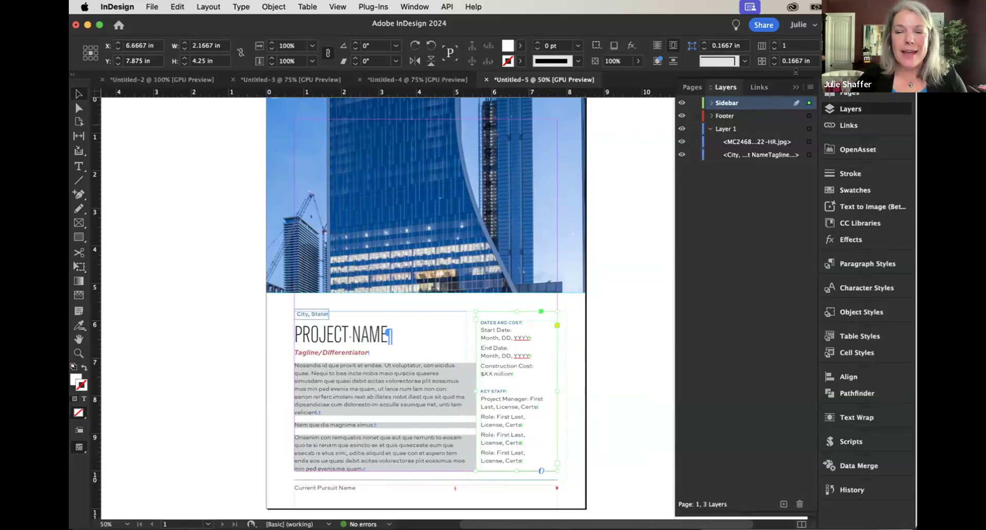
right_click(743, 106)
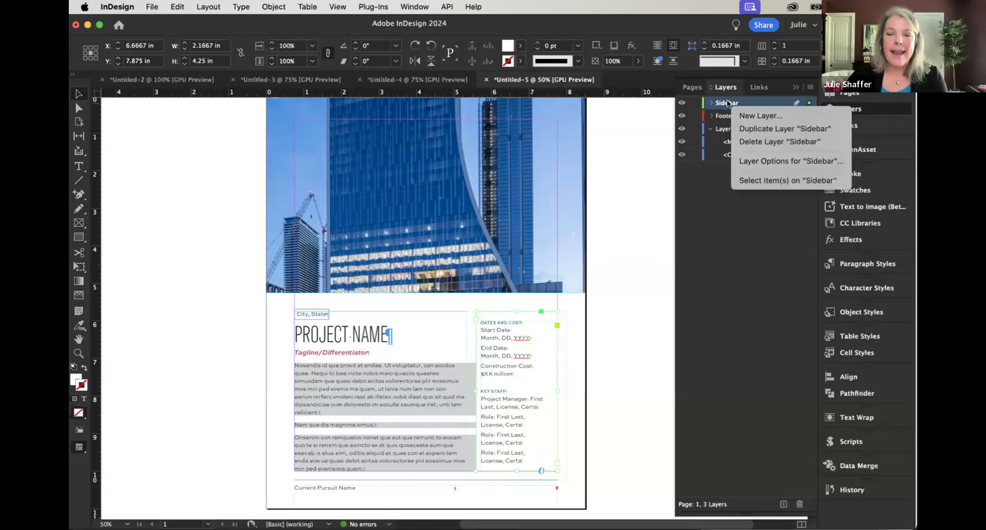
click(761, 160)
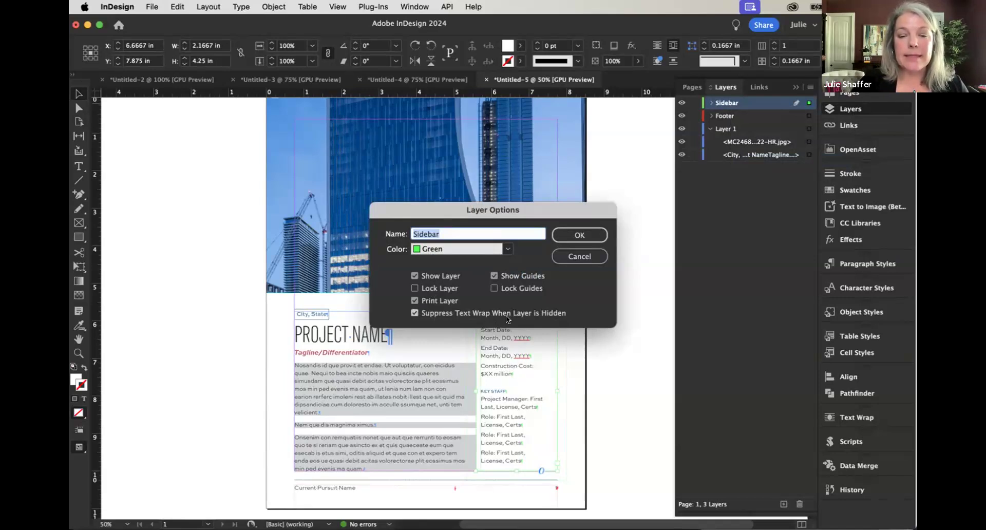
click(538, 313)
click(579, 234)
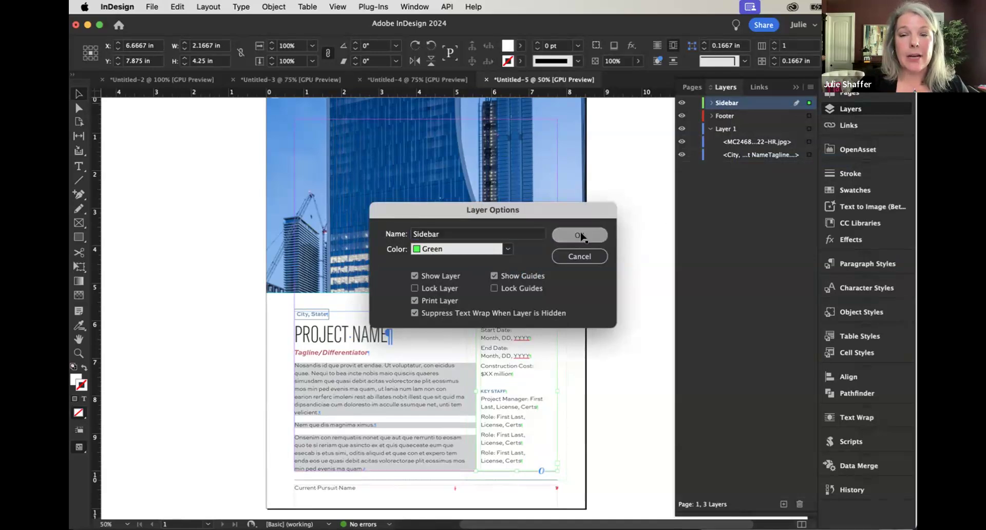
Toggle the Sidebar layer's visibility repeatedly to compare the body text's wrap, leaving the layer shown.
click(681, 102)
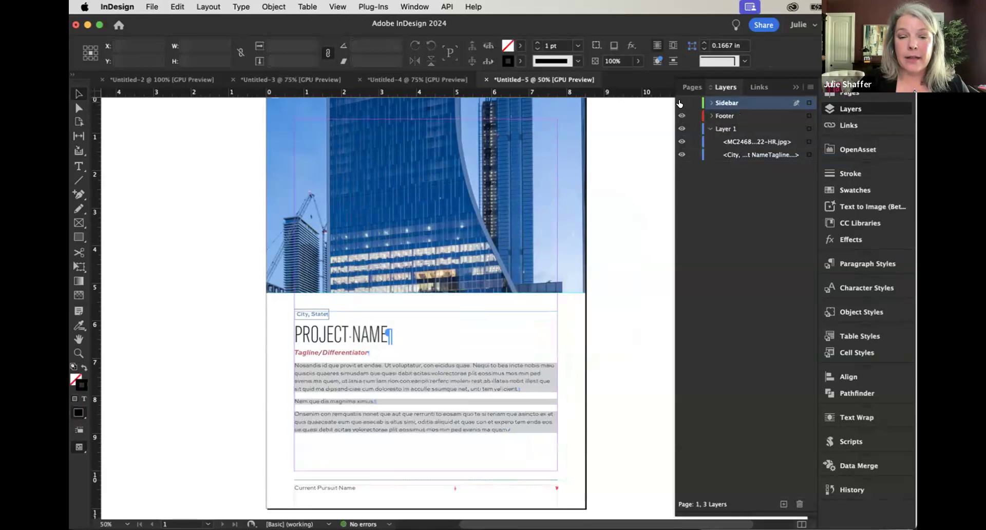
click(680, 103)
click(681, 103)
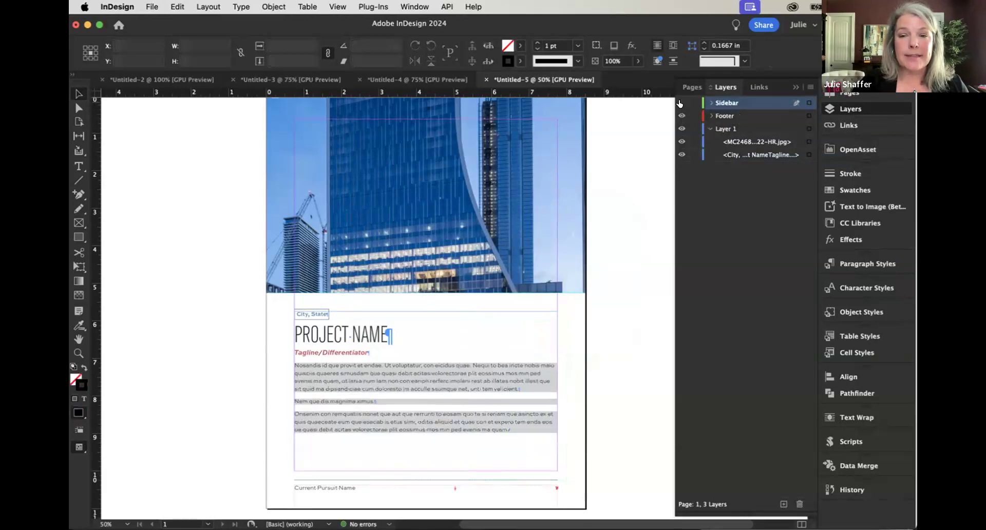
click(681, 103)
click(681, 102)
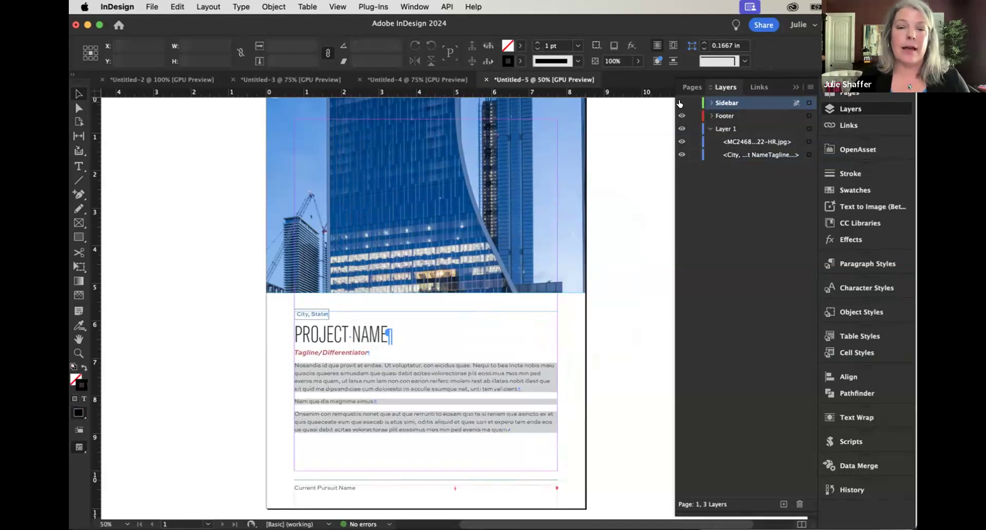
click(680, 103)
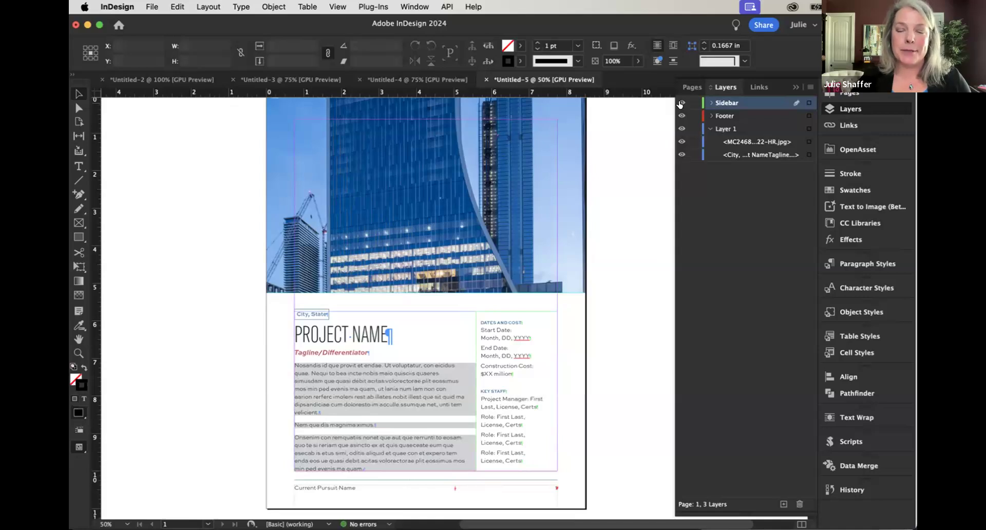
click(681, 103)
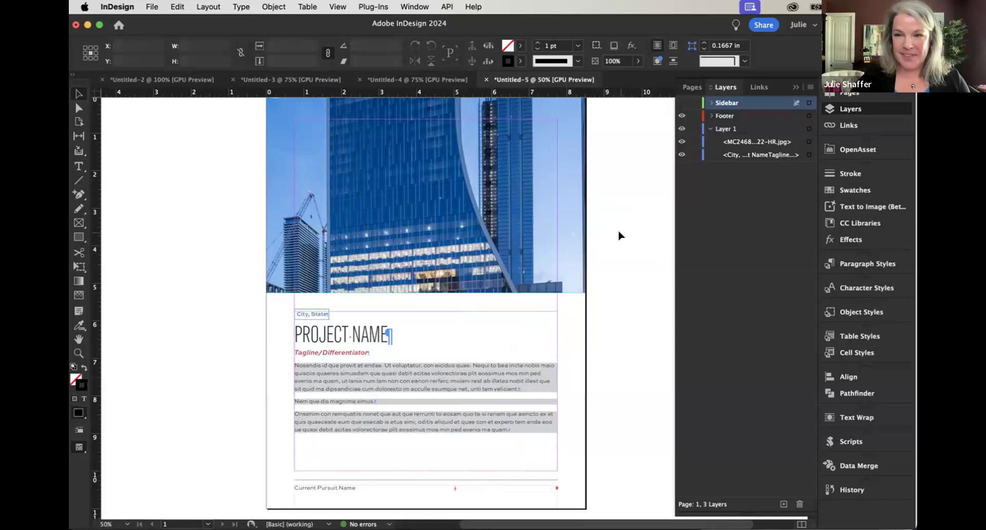
click(680, 103)
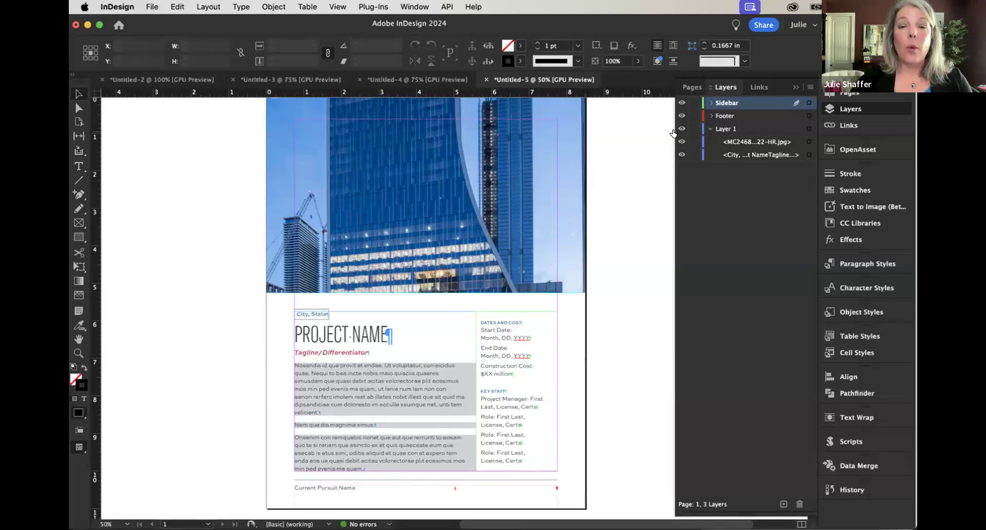
Swap the layer list for the paragraph style list and switch to the Untitled-3 document.
click(796, 87)
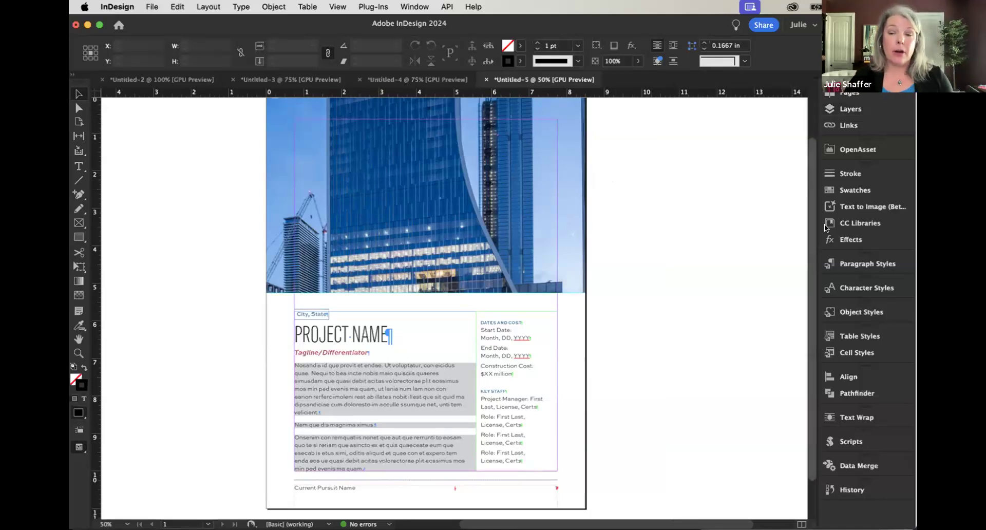
click(845, 263)
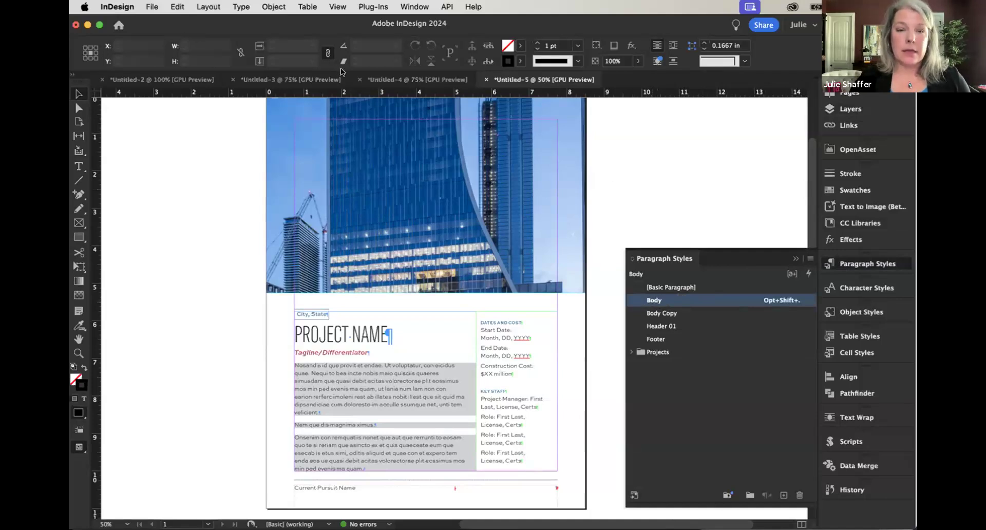
click(371, 78)
click(256, 77)
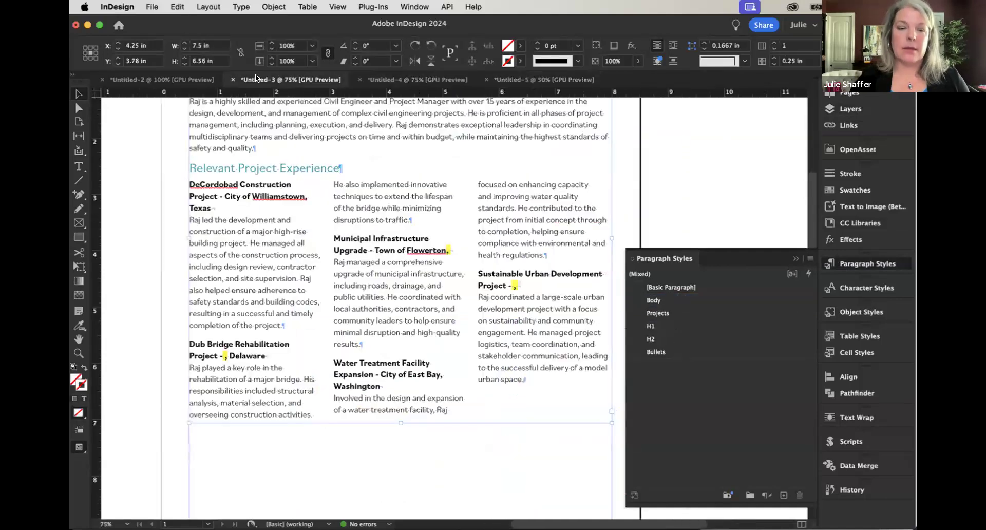
Switch to the Untitled-2 document and examine the Body paragraph style's GREP style rules.
click(175, 79)
scroll(481, 197, up, 3)
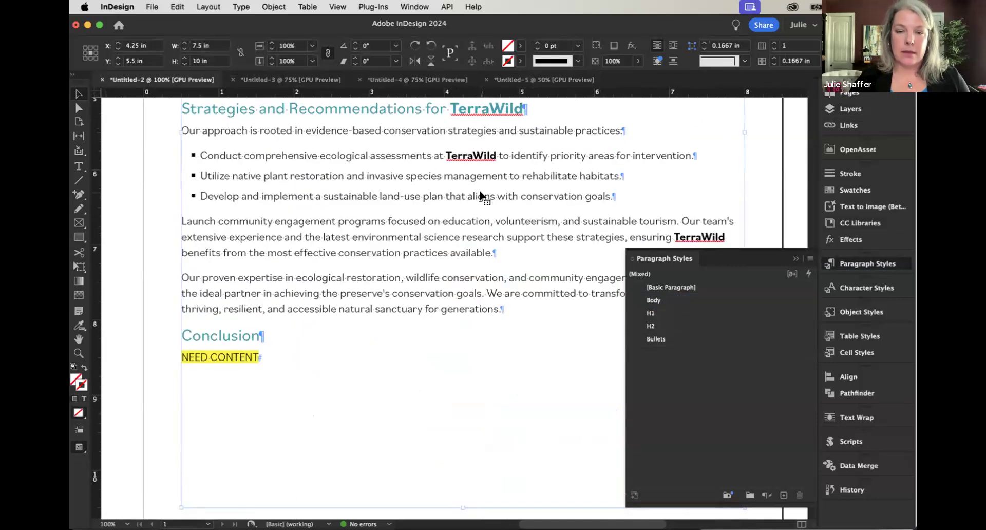
scroll(481, 197, up, 2)
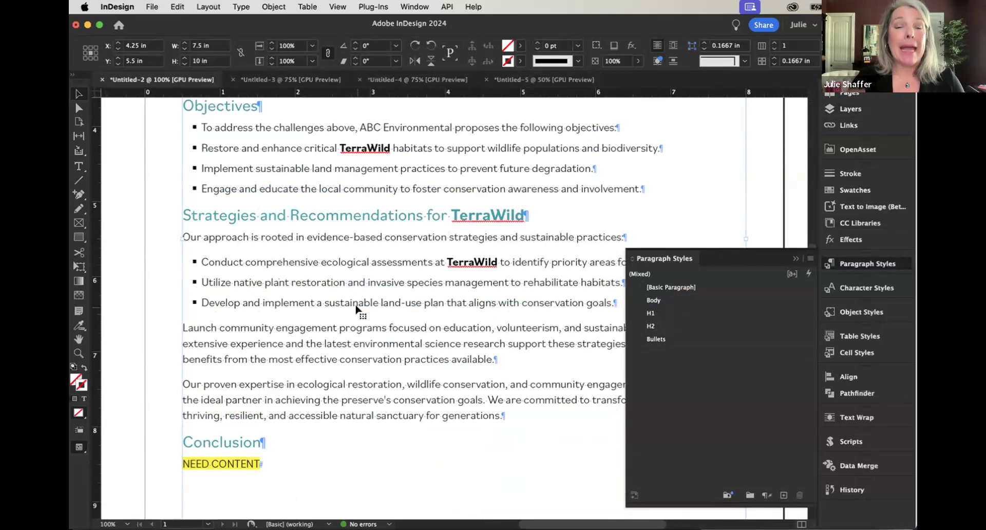
click(410, 6)
click(669, 129)
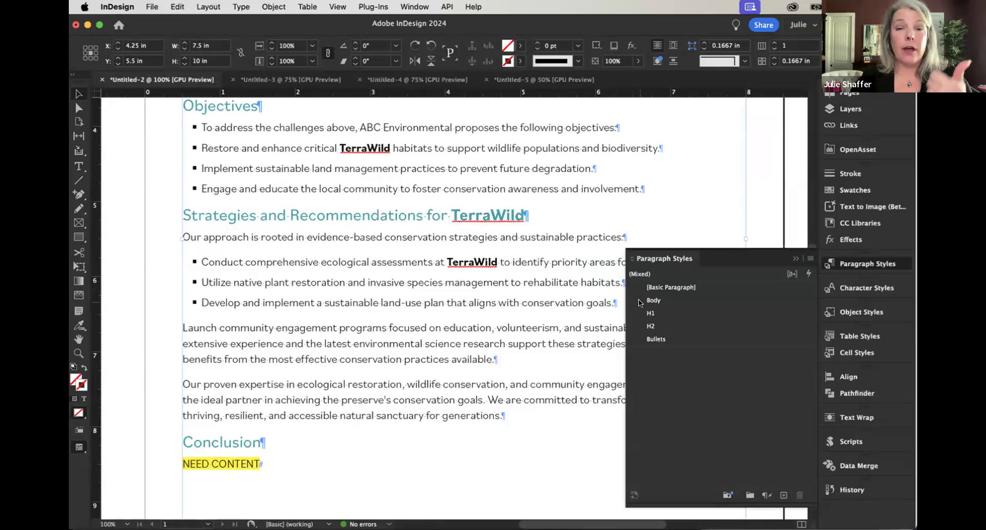
right_click(654, 302)
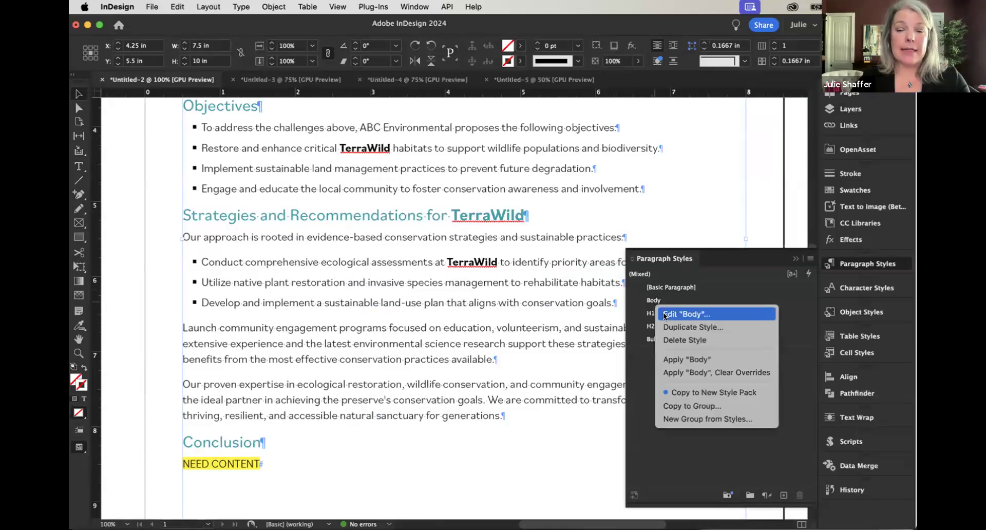
click(680, 314)
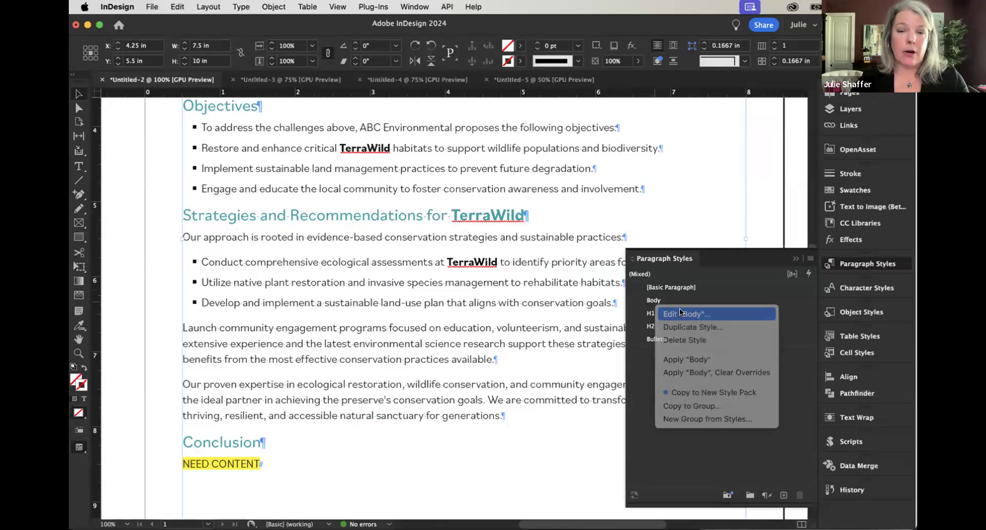
click(411, 237)
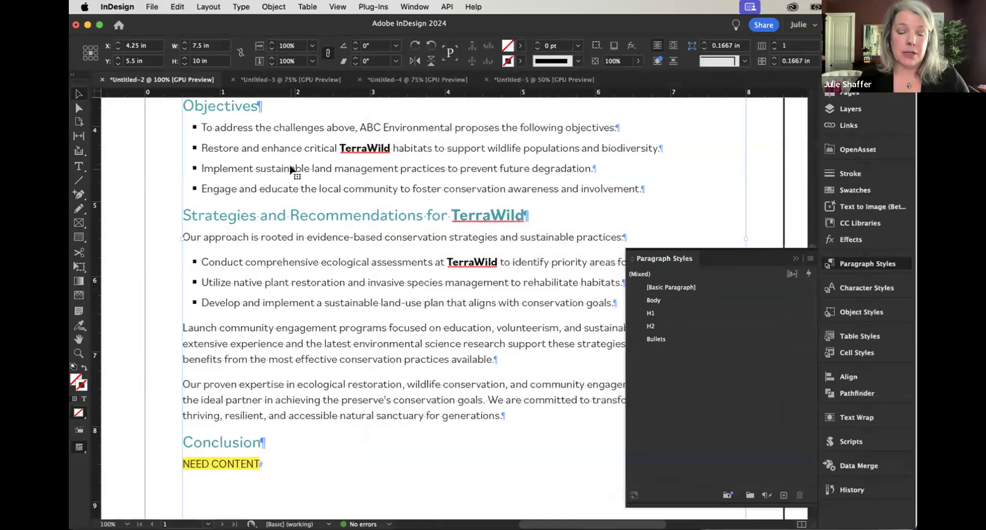
Examine the GREP search settings in Find/Change and close it without running a replacement.
click(177, 8)
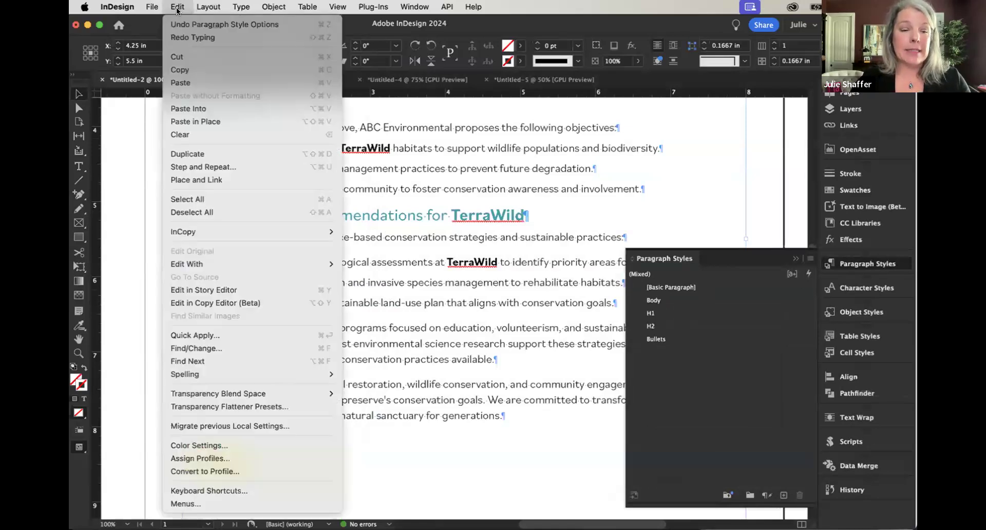
click(215, 348)
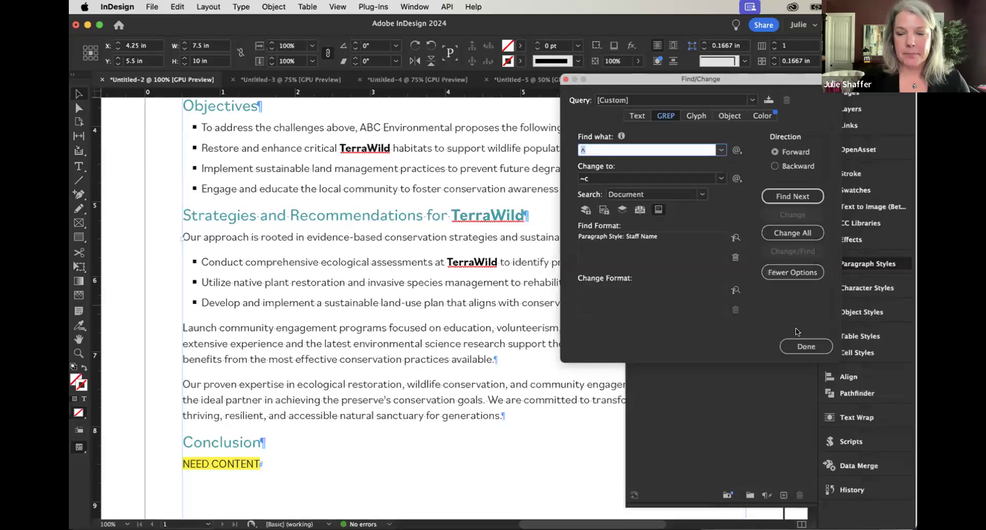
click(797, 344)
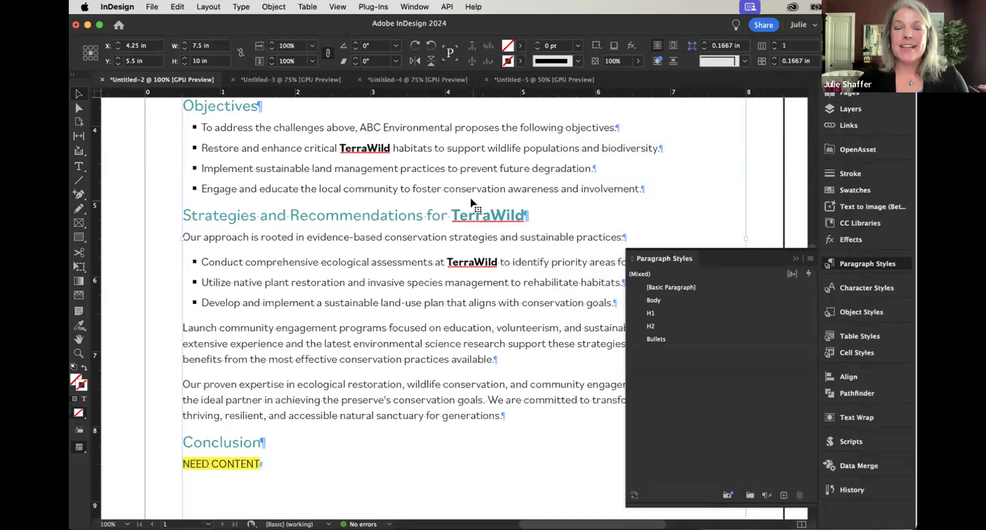
Select the body paragraph under the Introduction to TerraWild heading and check the document's character styles.
scroll(513, 170, up, 6)
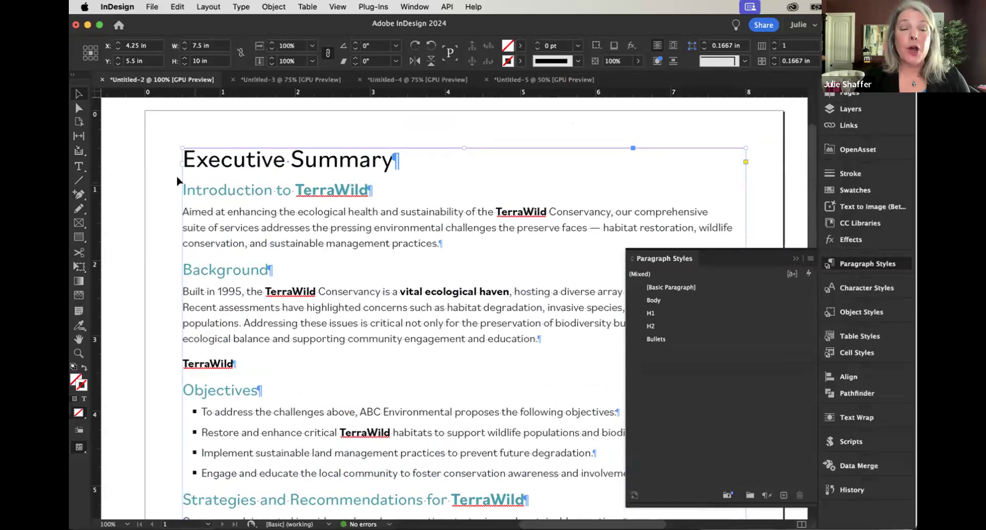
click(79, 167)
scroll(159, 200, right, 3)
scroll(159, 200, down, 1)
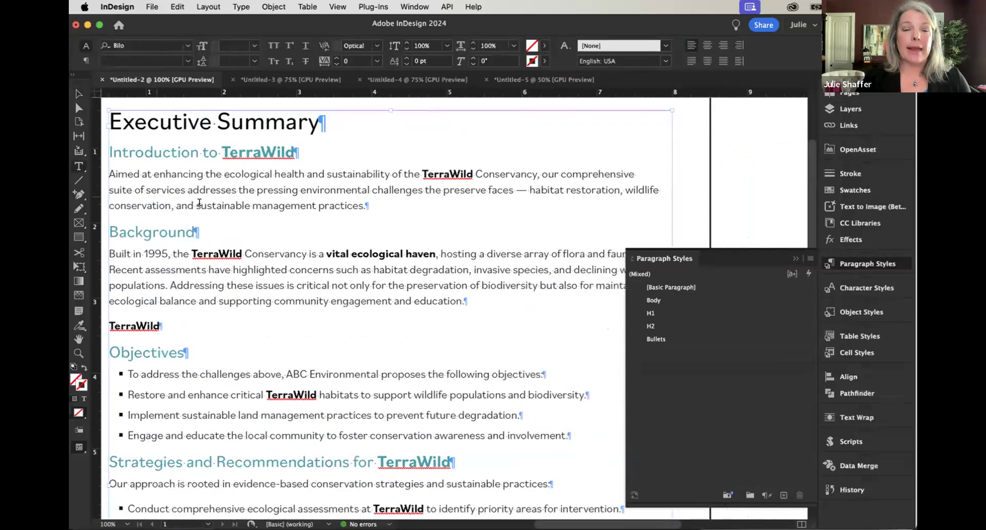
drag(115, 186, 416, 215)
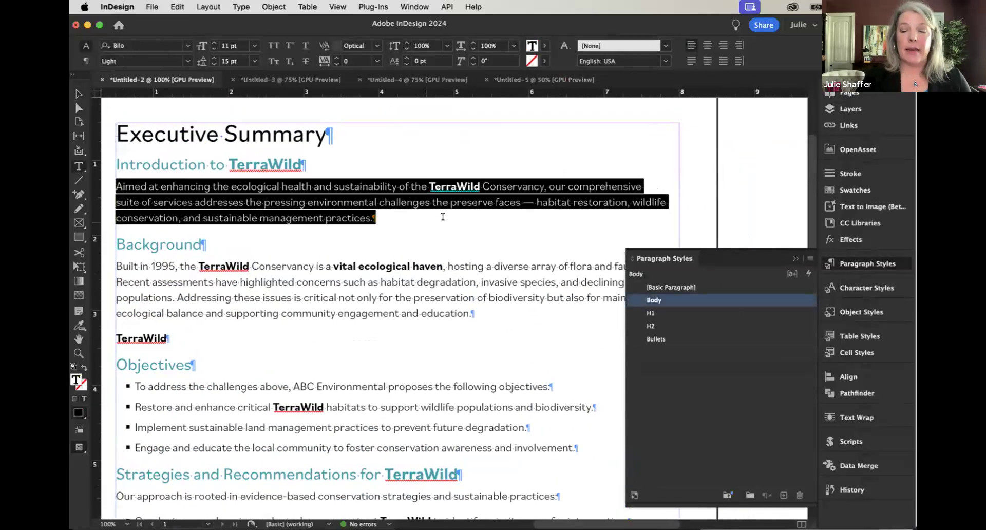
click(865, 287)
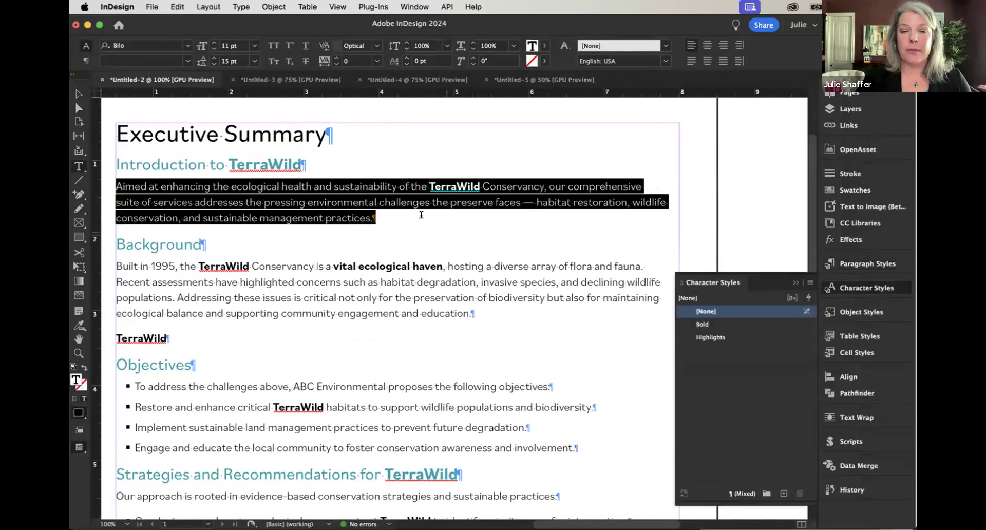
In Untitled-3, try applying the No Break character style to the first project's description, and undo it.
click(297, 78)
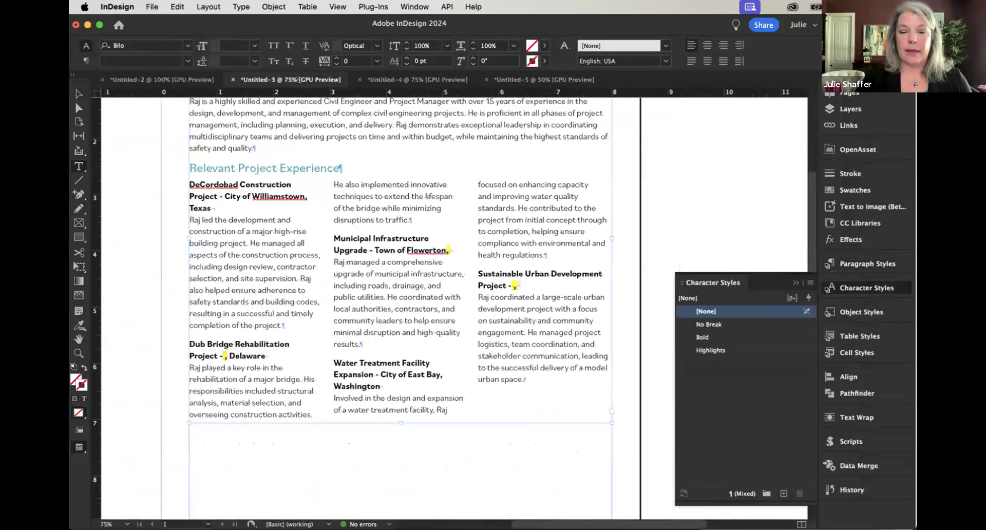
scroll(301, 190, up, 2)
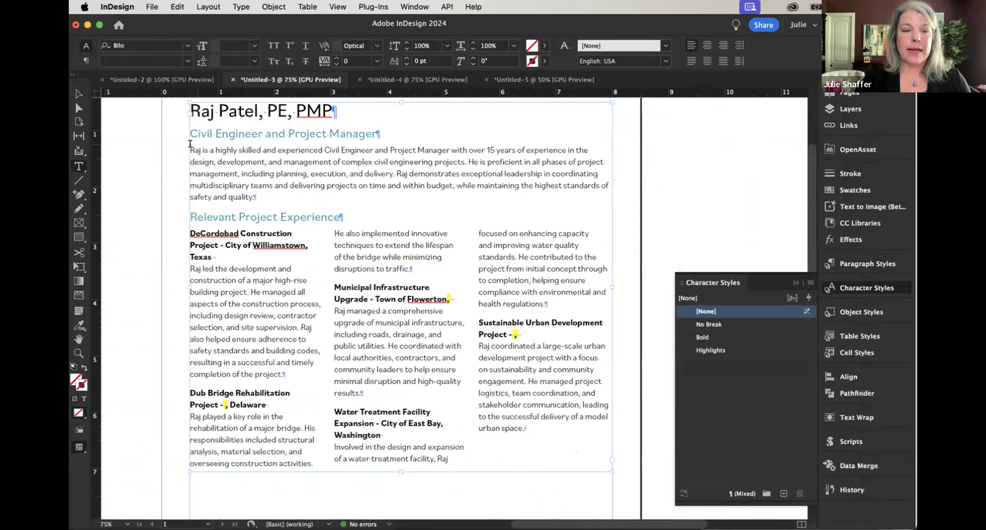
click(190, 268)
shift+click(284, 372)
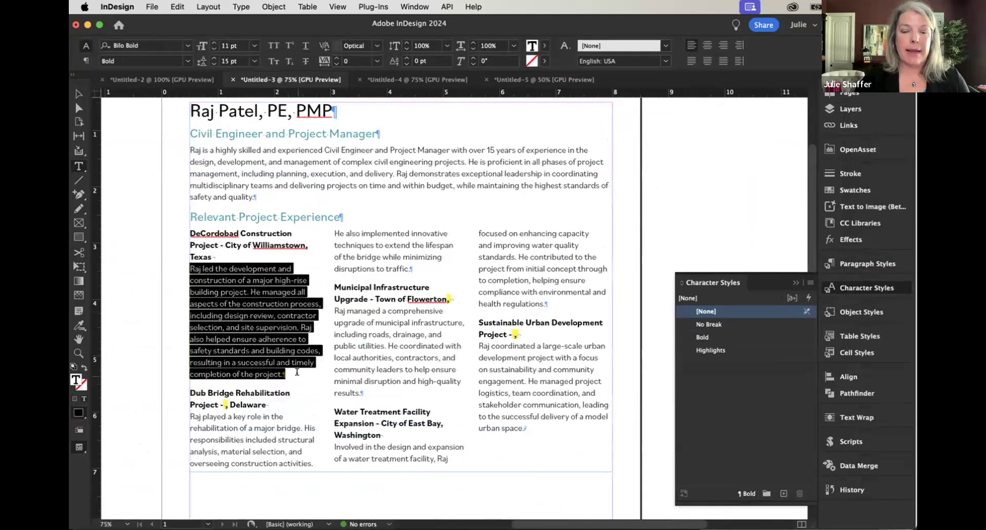
click(714, 323)
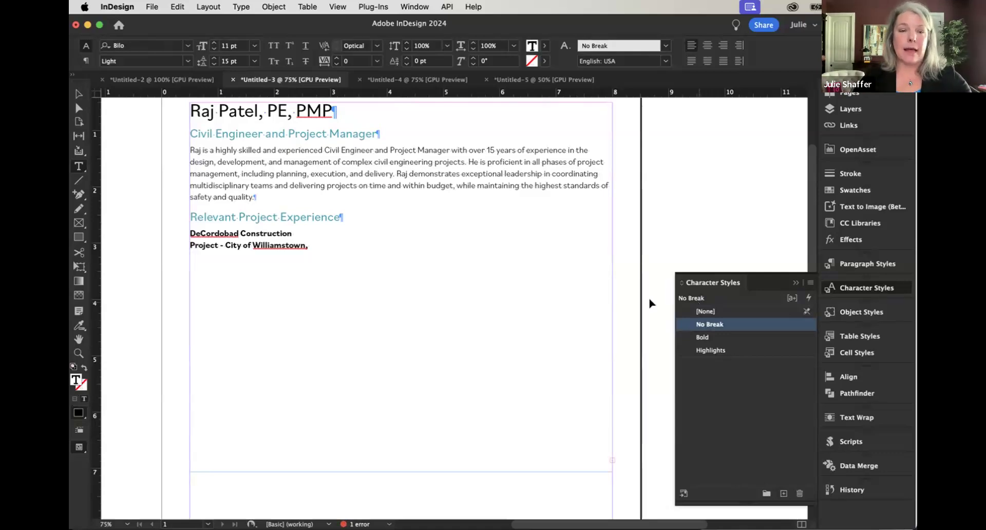
key(super+z)
click(249, 272)
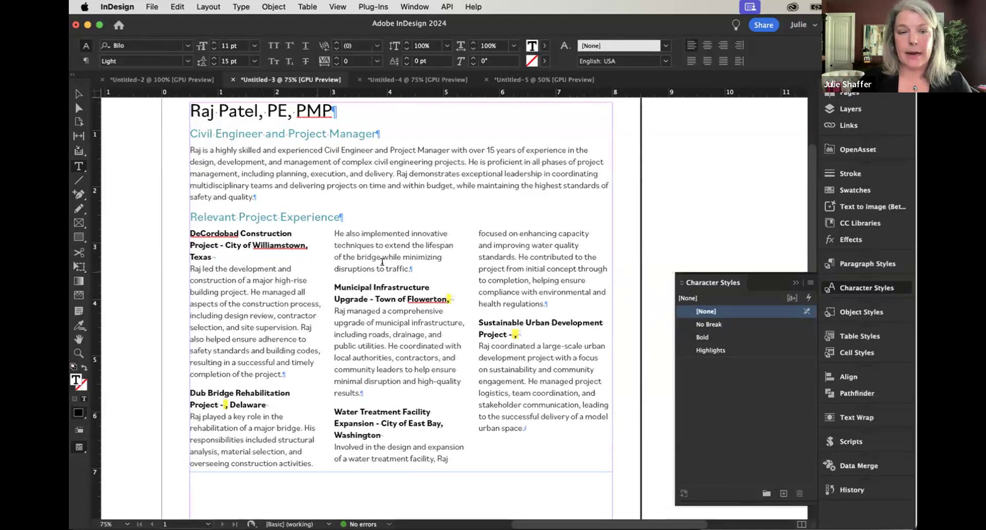
Try deleting the No Break GREP rule from the H1 paragraph style, and cancel the style edit.
click(887, 267)
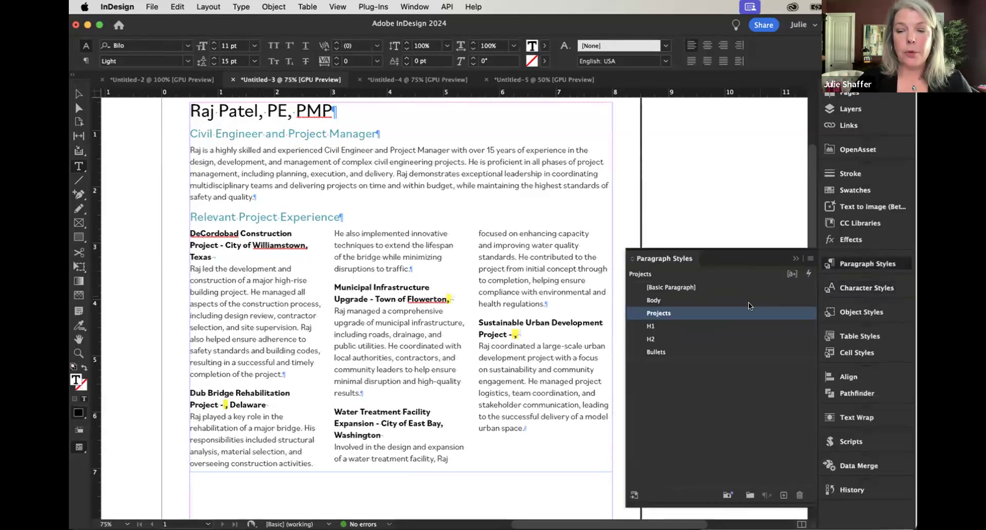
right_click(649, 327)
click(677, 341)
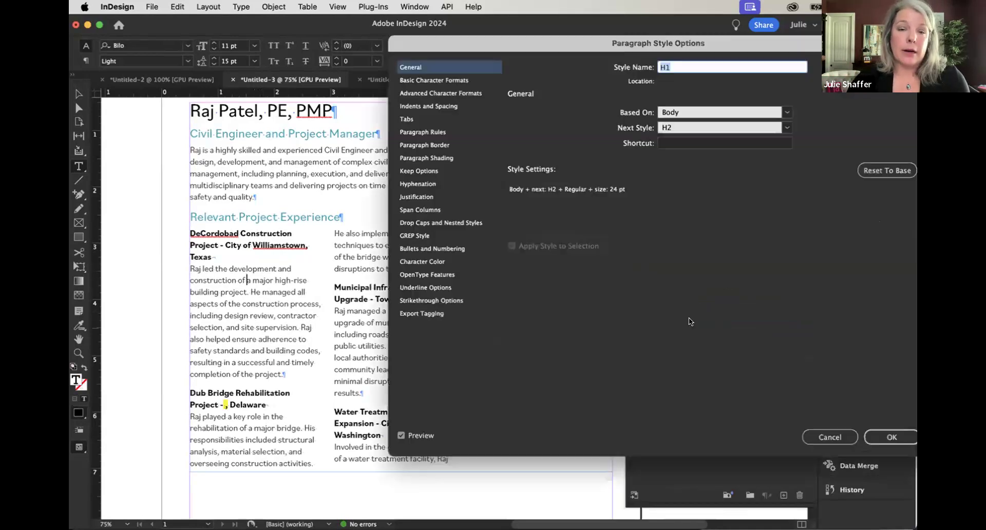
click(424, 236)
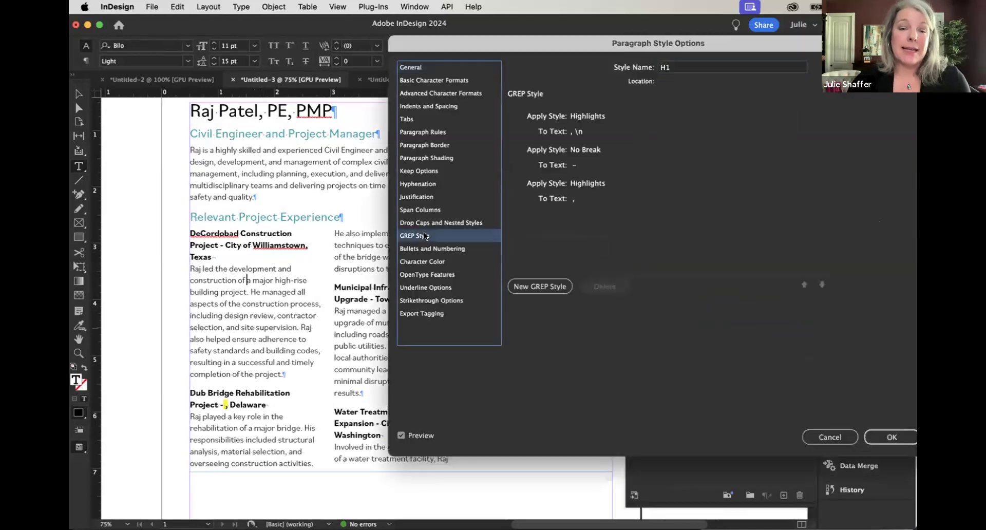
click(618, 152)
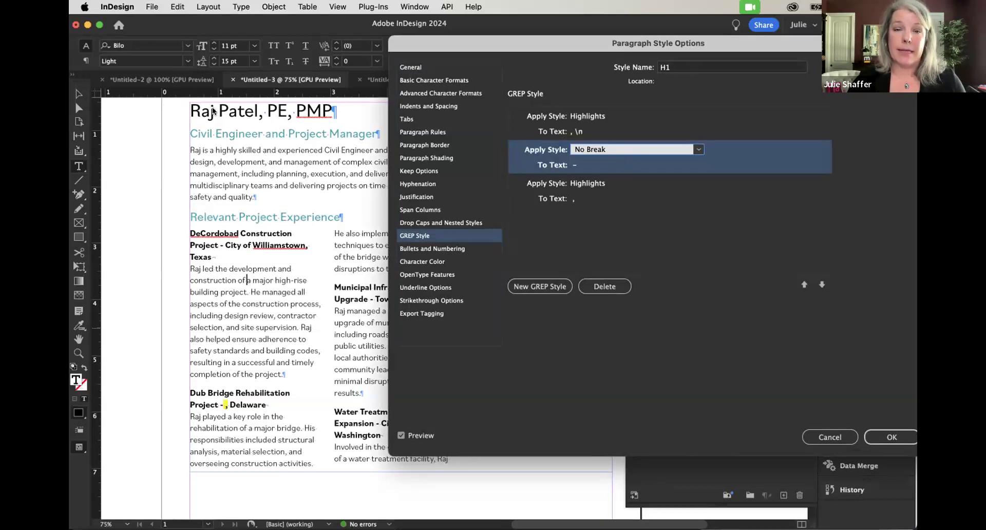
click(600, 286)
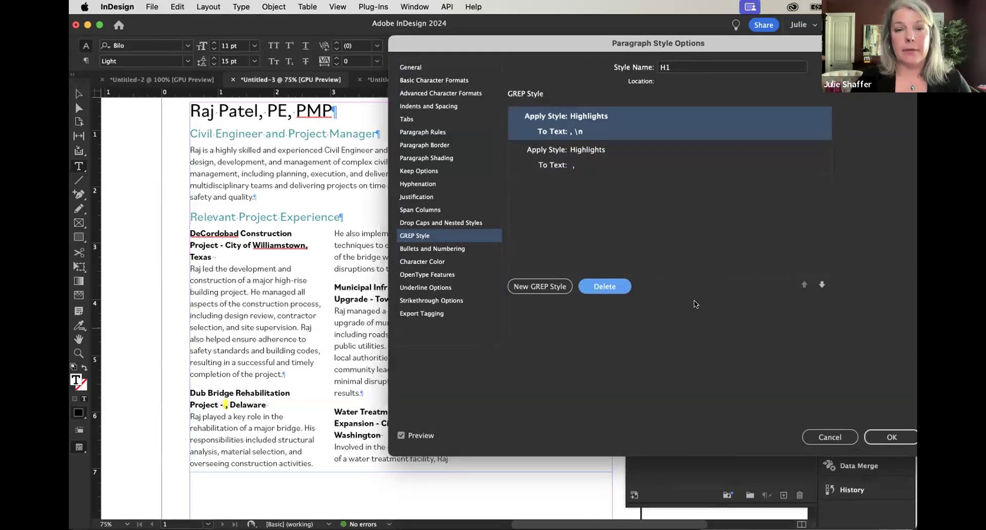
click(830, 436)
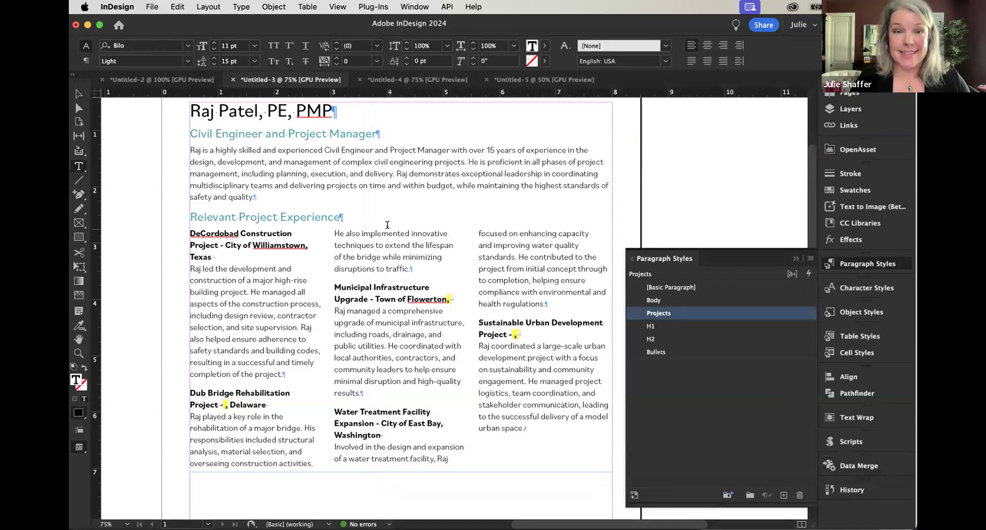
Examine the GREP style rules of the Body paragraph style in Untitled-3 and discard the dialog.
click(420, 174)
right_click(665, 300)
click(686, 314)
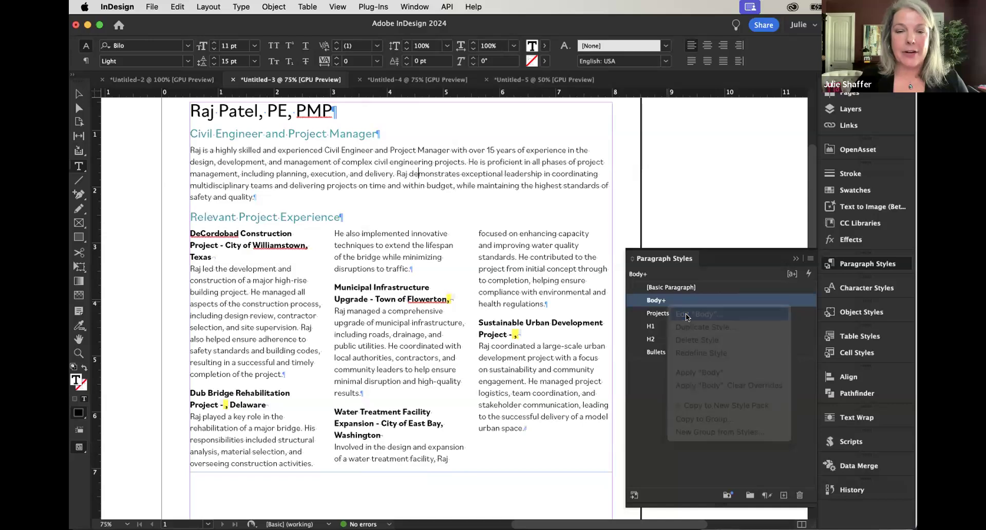
click(450, 235)
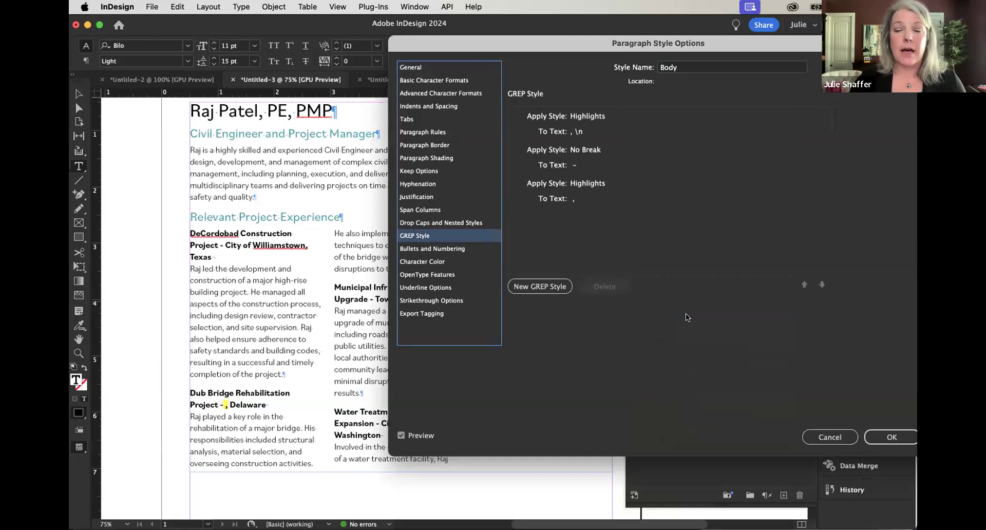
click(816, 438)
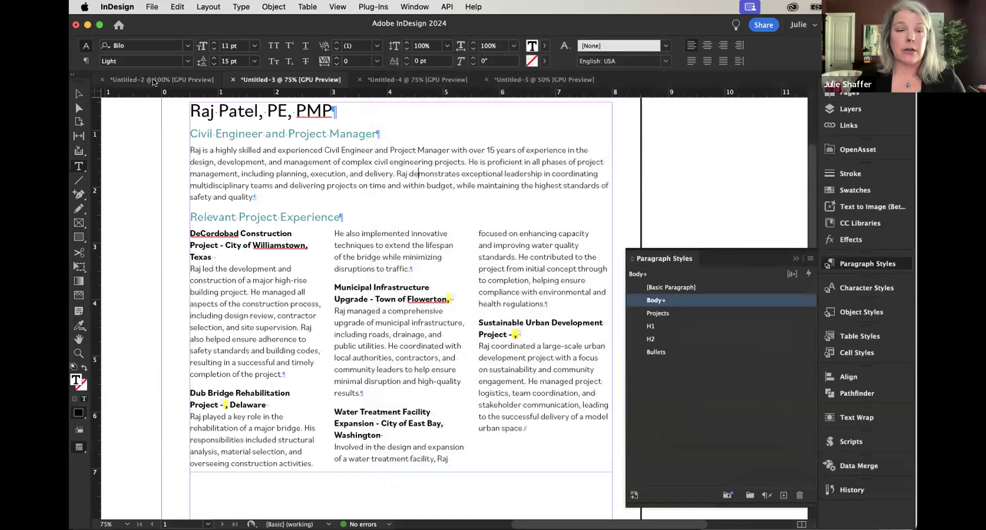
Switch to Untitled-2 and examine the Body style's GREP rule that applies Bold to TerraWild, leaving it unmodified.
click(155, 81)
right_click(648, 300)
click(669, 311)
click(413, 237)
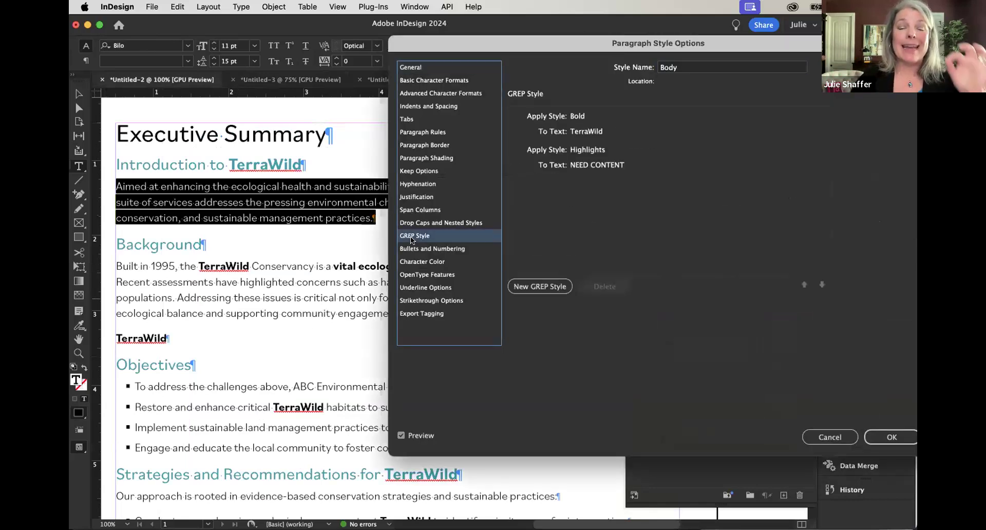
click(602, 131)
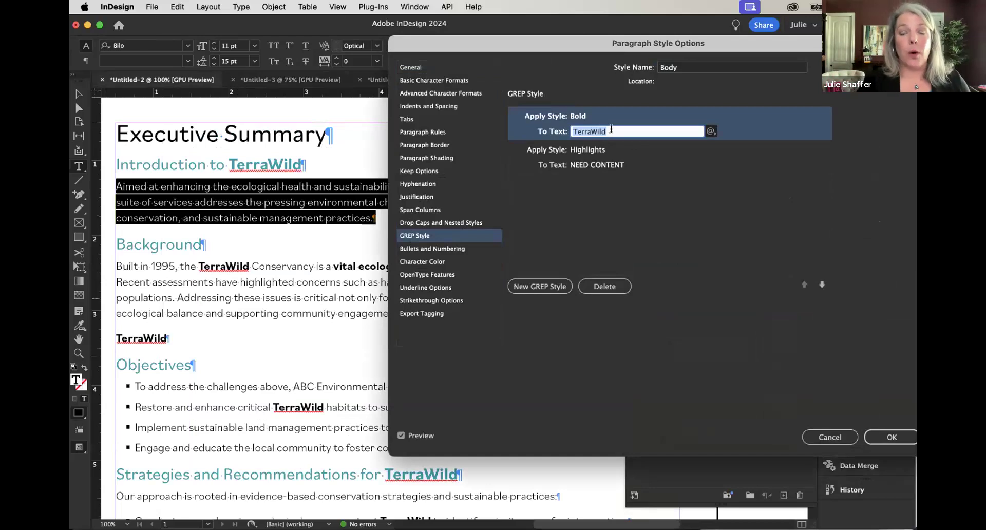
click(611, 130)
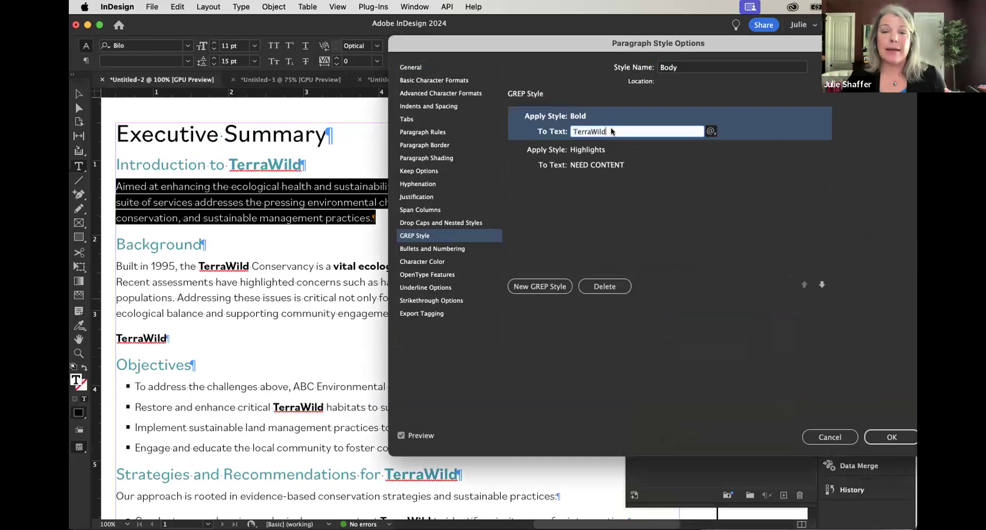
click(572, 131)
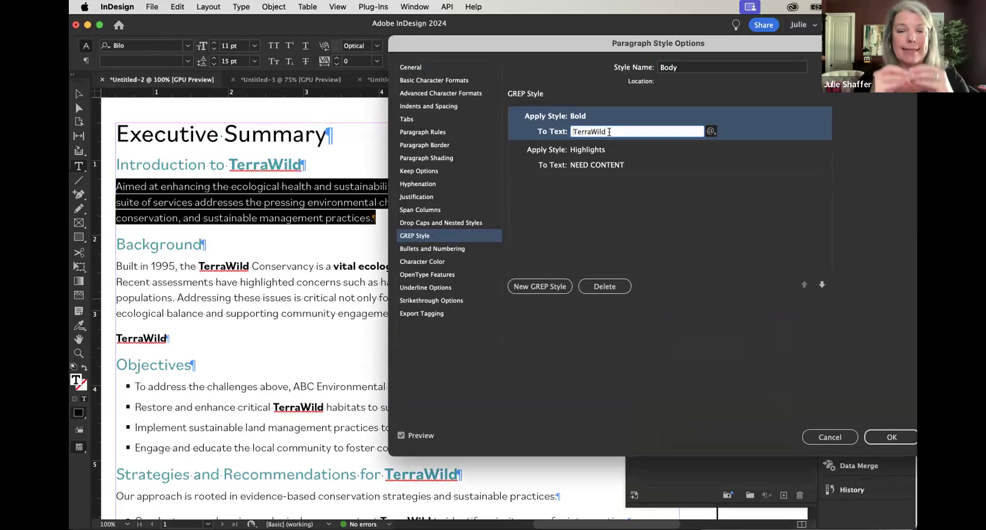
drag(591, 130, 597, 132)
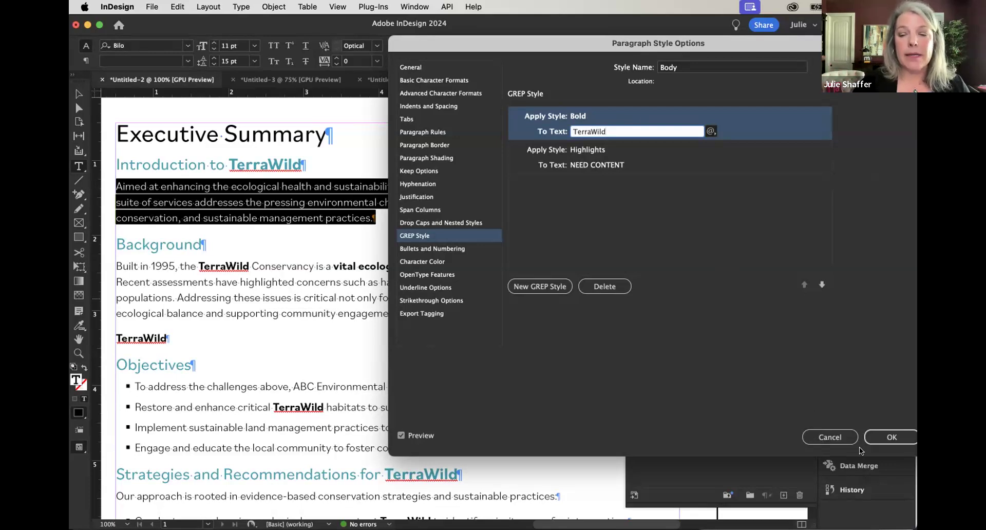
click(829, 437)
Select the text from the Background paragraph through the Objectives bullets and open its local GREP style rules.
click(417, 272)
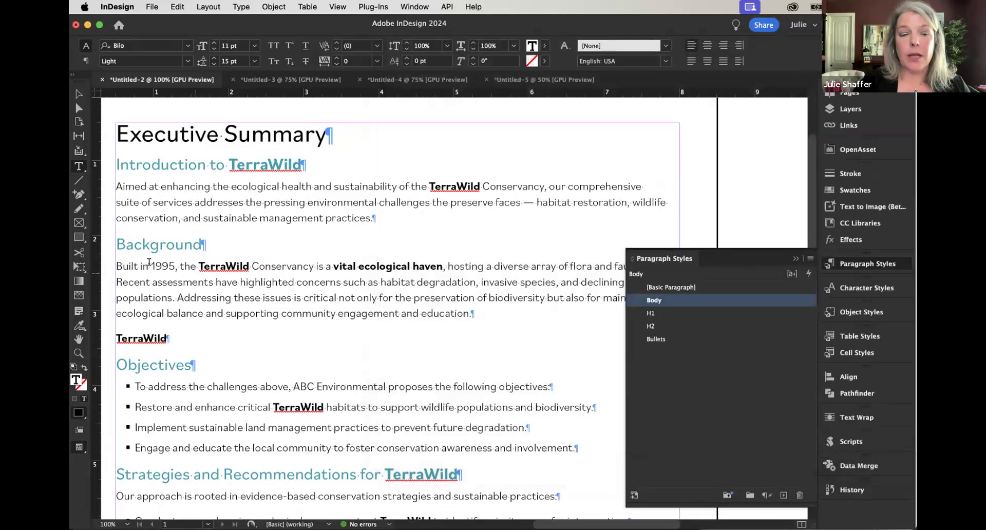
drag(112, 259, 621, 465)
drag(573, 440, 577, 440)
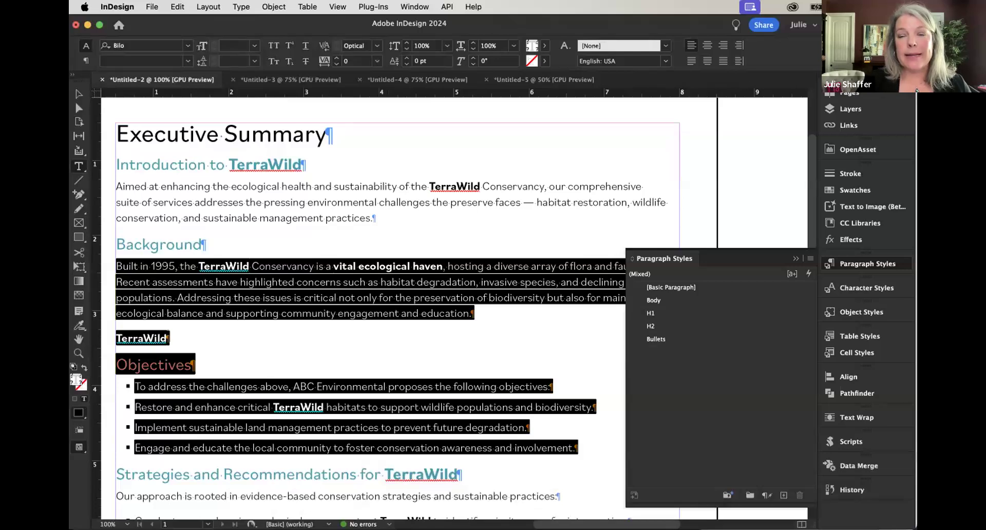
click(908, 46)
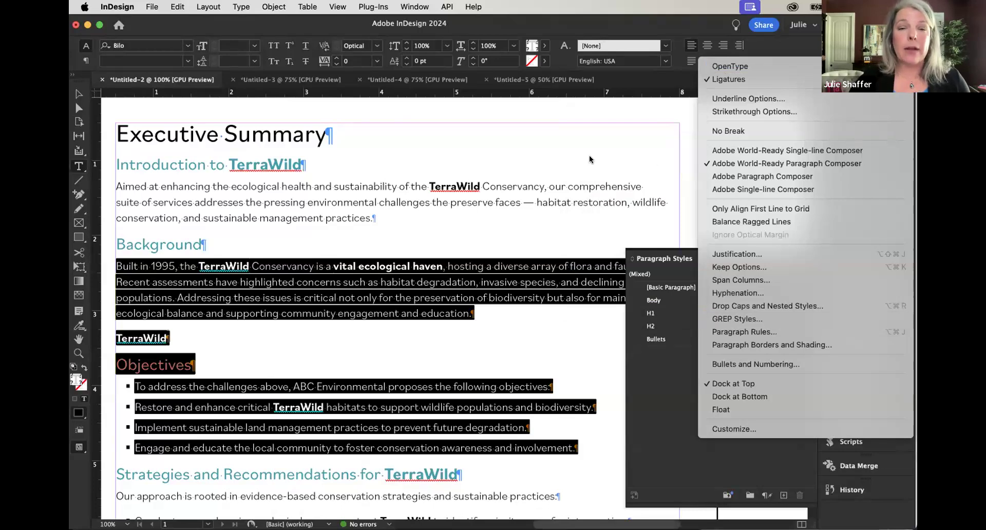
click(416, 7)
click(416, 7)
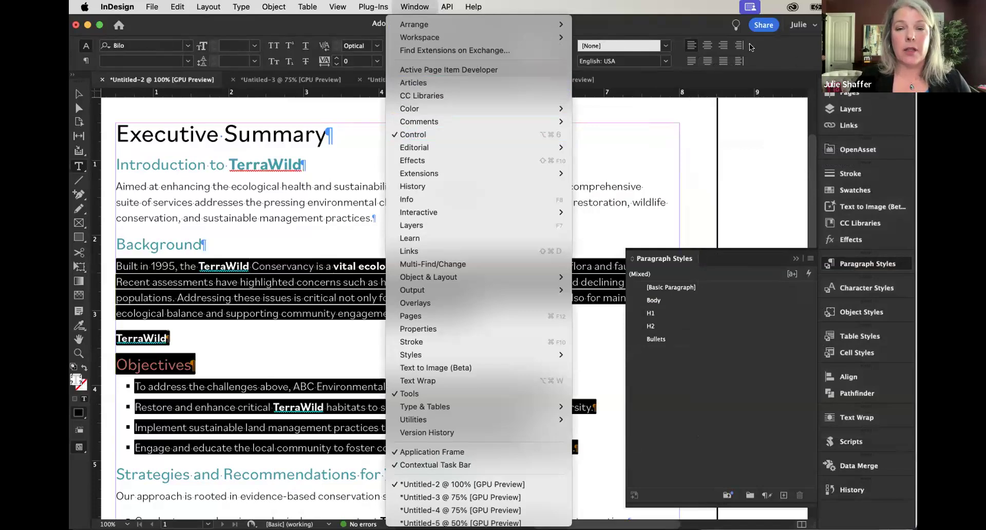
key(Escape)
click(908, 46)
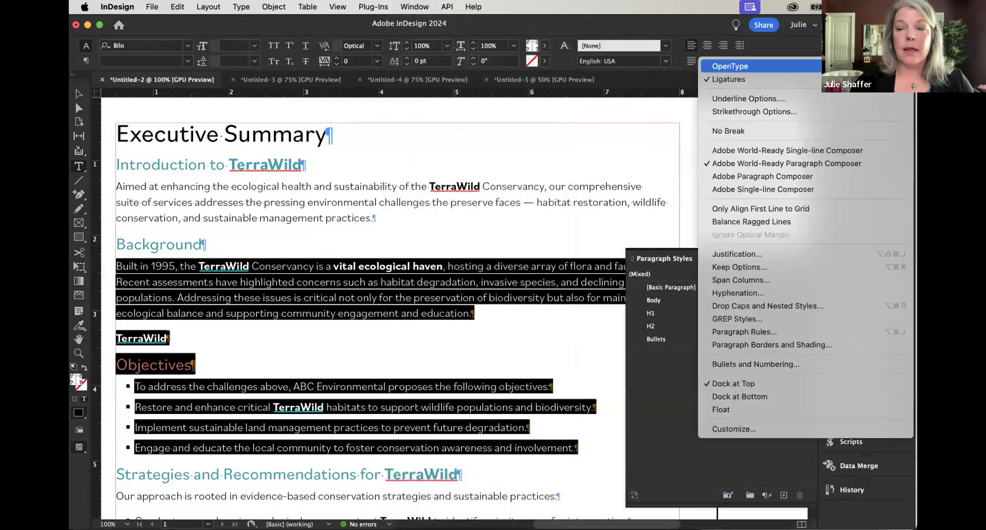
click(727, 319)
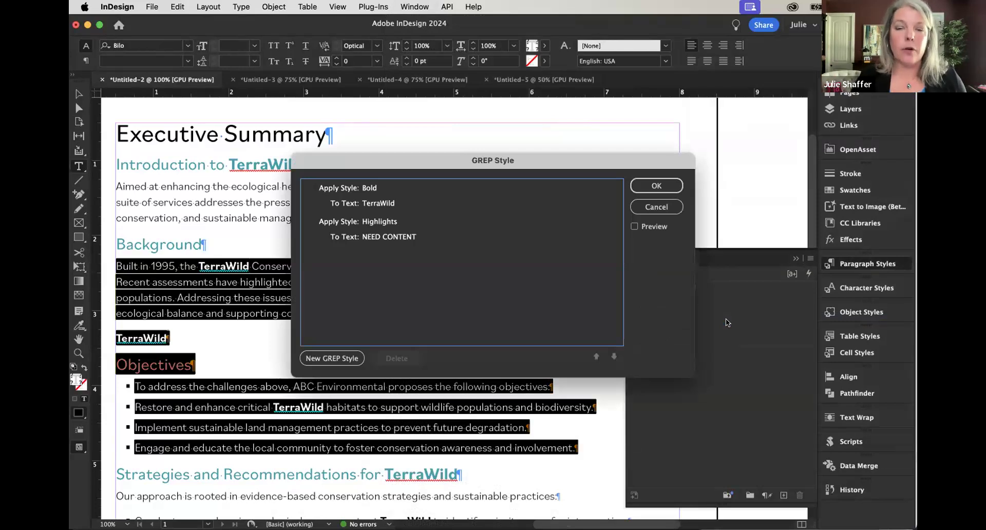
Try deleting the GREP rule that applies Bold to TerraWild from the selected text, preview it, and cancel.
click(432, 191)
click(404, 358)
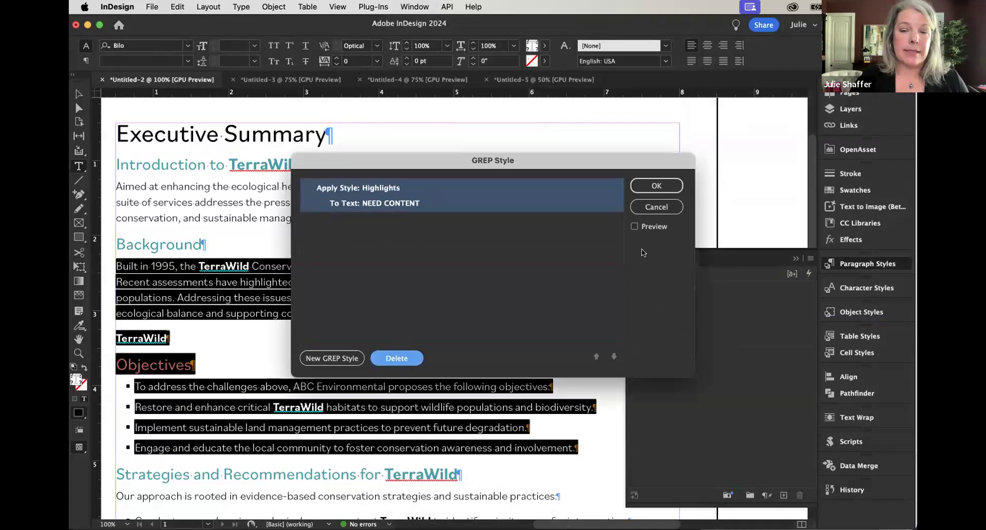
click(635, 226)
drag(424, 160, 486, 103)
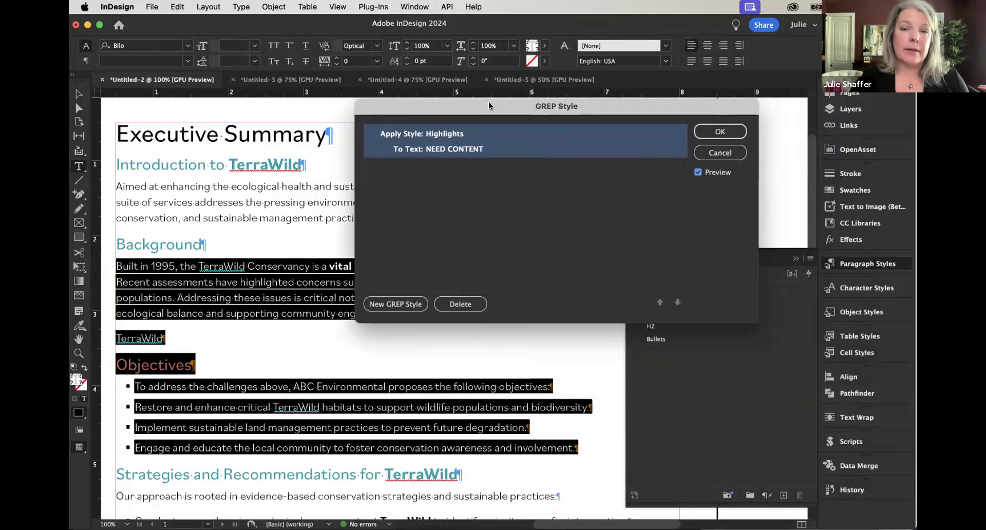
click(720, 152)
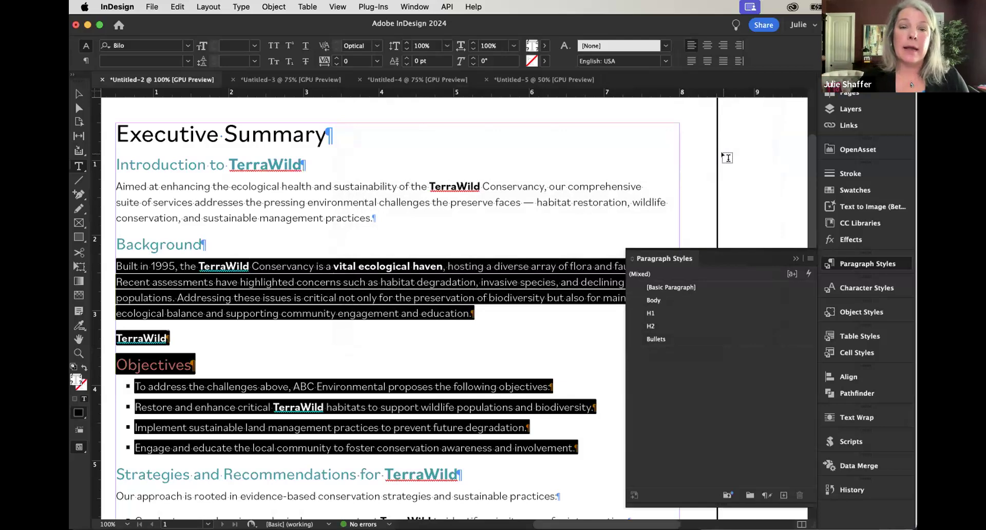
Examine the highlighted NEED CONTENT placeholder under Conclusion and the TerraWild formatting in the sections above it.
click(390, 185)
scroll(390, 185, down, 5)
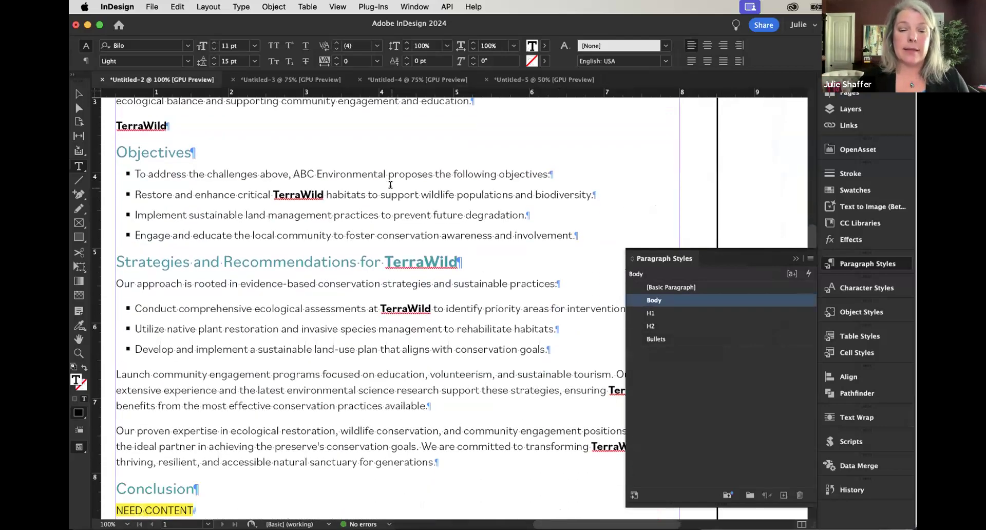
scroll(390, 185, down, 1)
drag(117, 466, 197, 469)
scroll(197, 469, left, 5)
scroll(435, 421, right, 10)
scroll(393, 354, up, 3)
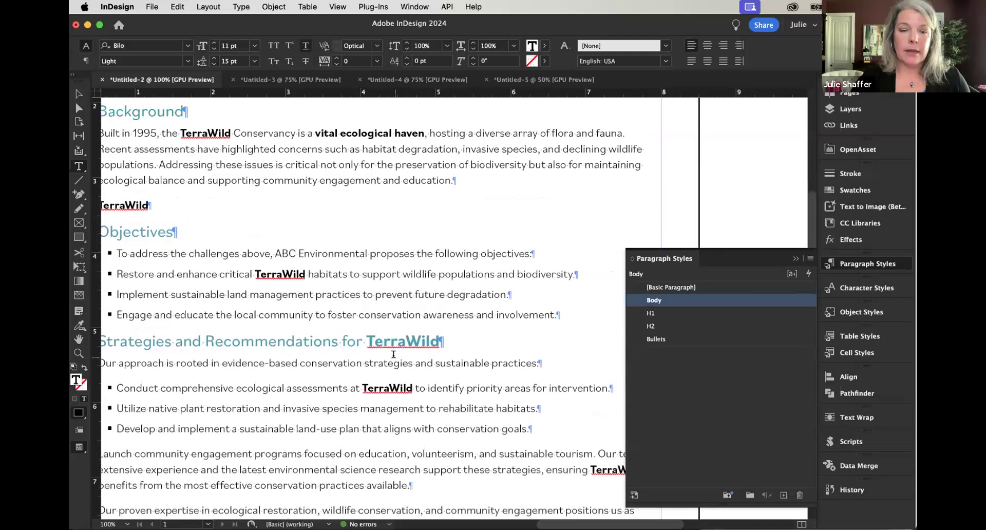
scroll(393, 354, up, 1)
scroll(394, 355, left, 1)
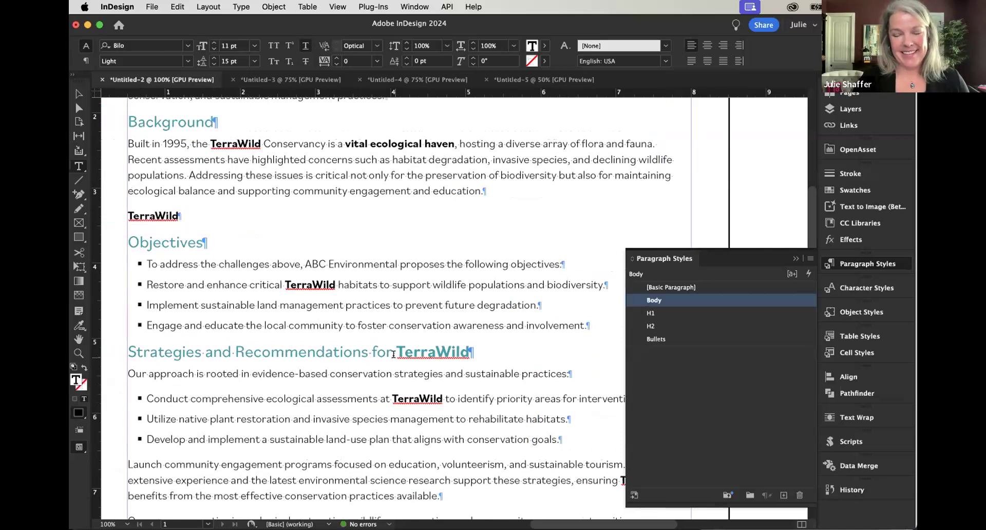
Collapse the Paragraph Styles list and review the page from the introduction down to the Conclusion placeholder.
click(795, 258)
click(545, 238)
scroll(545, 238, left, 1)
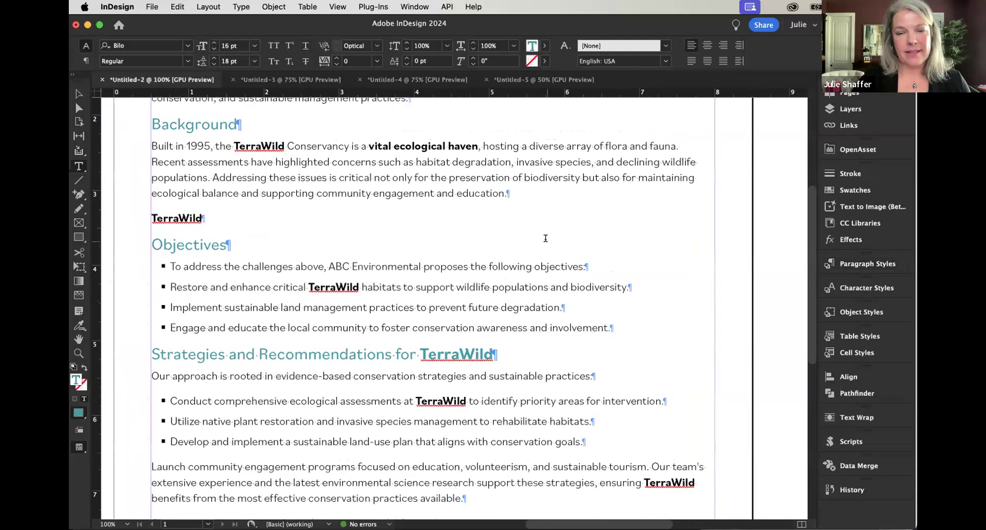
scroll(545, 238, up, 2)
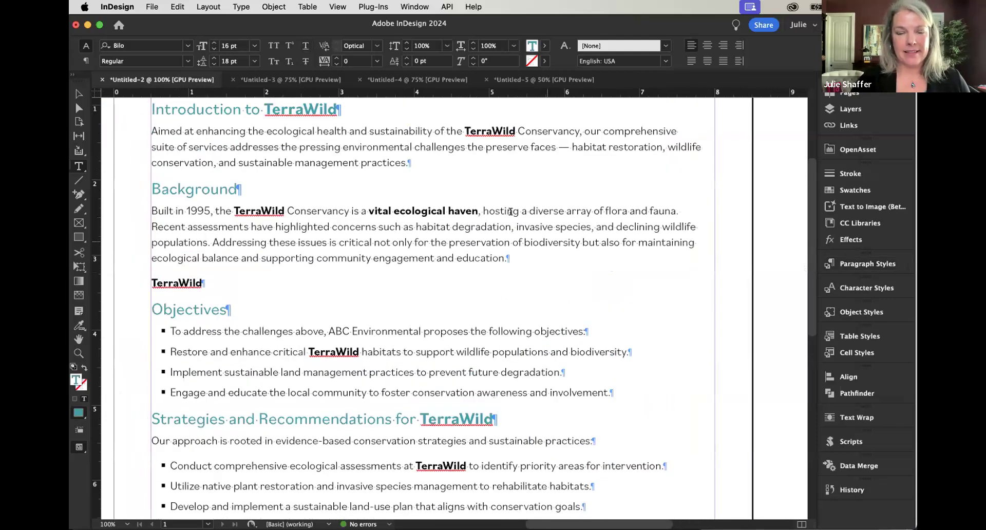
click(374, 155)
scroll(374, 156, down, 6)
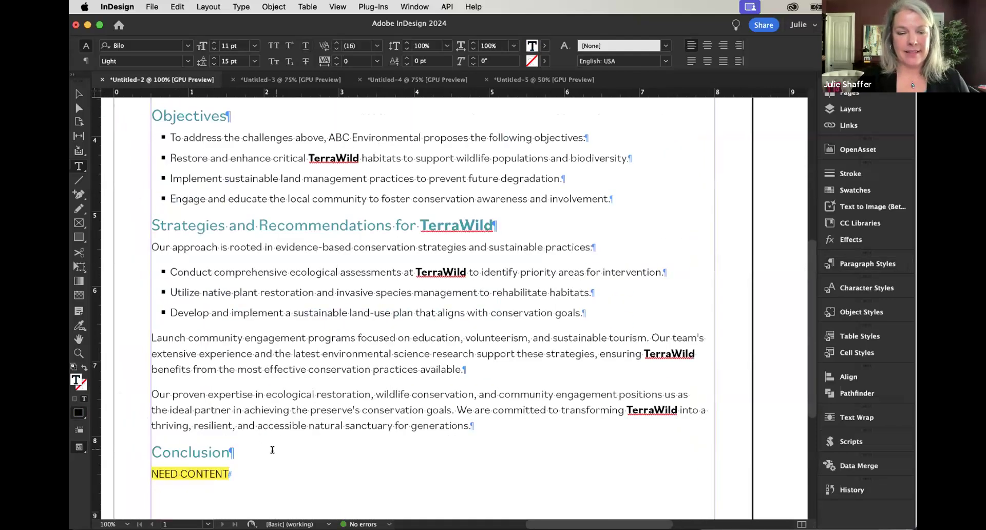
Turn on a custom underline with preview for "community engagement programs" in the paragraph above Conclusion.
drag(187, 336, 356, 338)
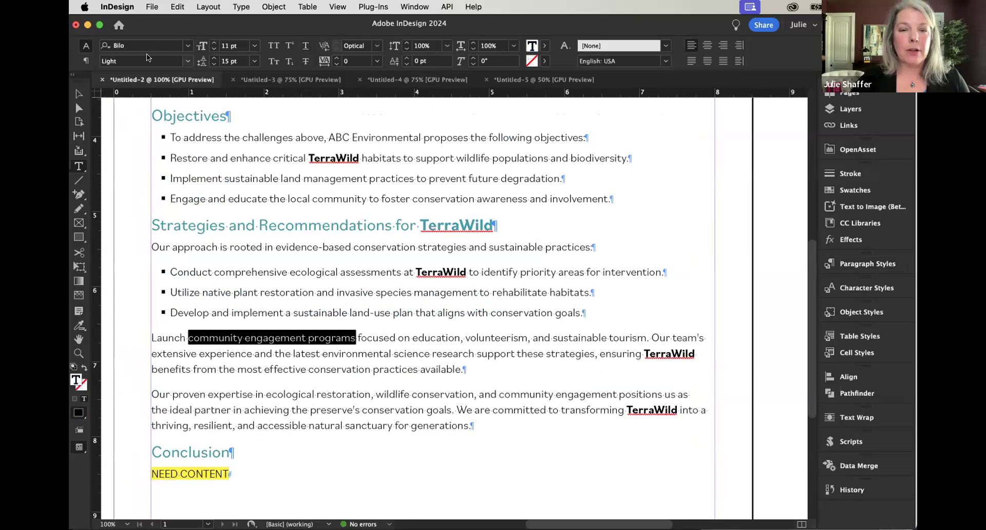
alt+click(303, 49)
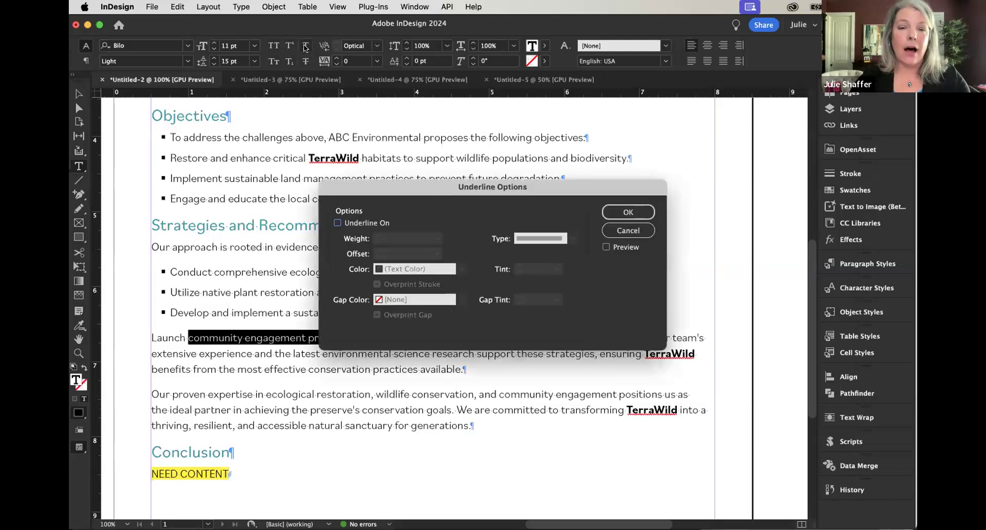
drag(393, 192, 446, 141)
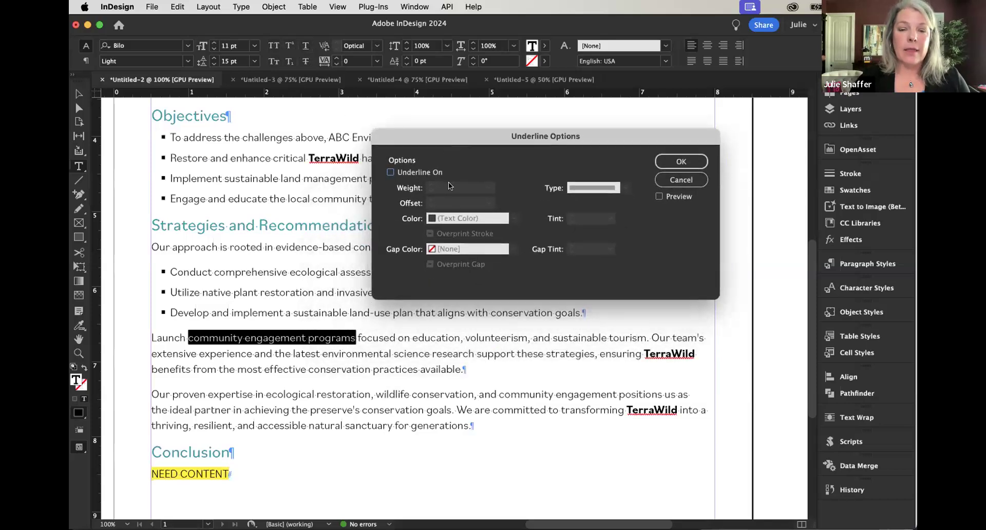
click(389, 173)
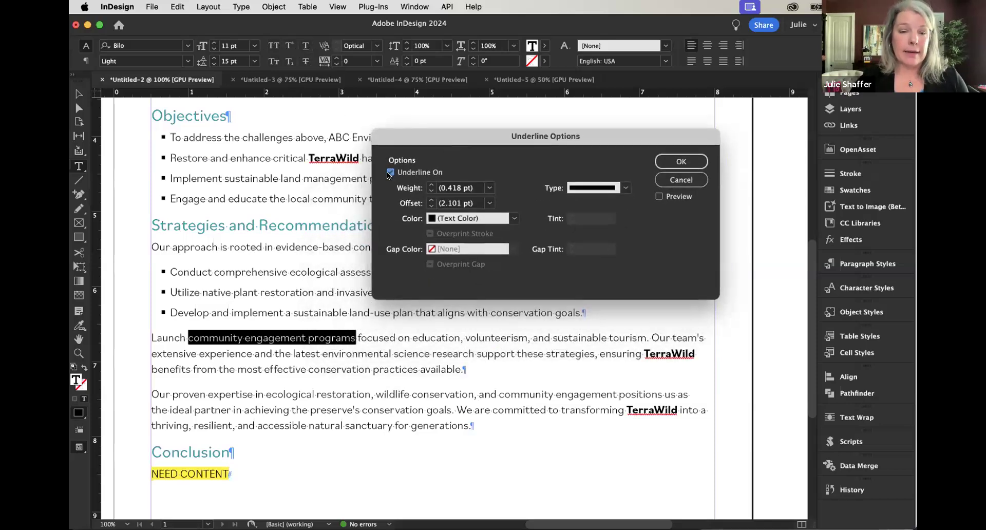
click(659, 197)
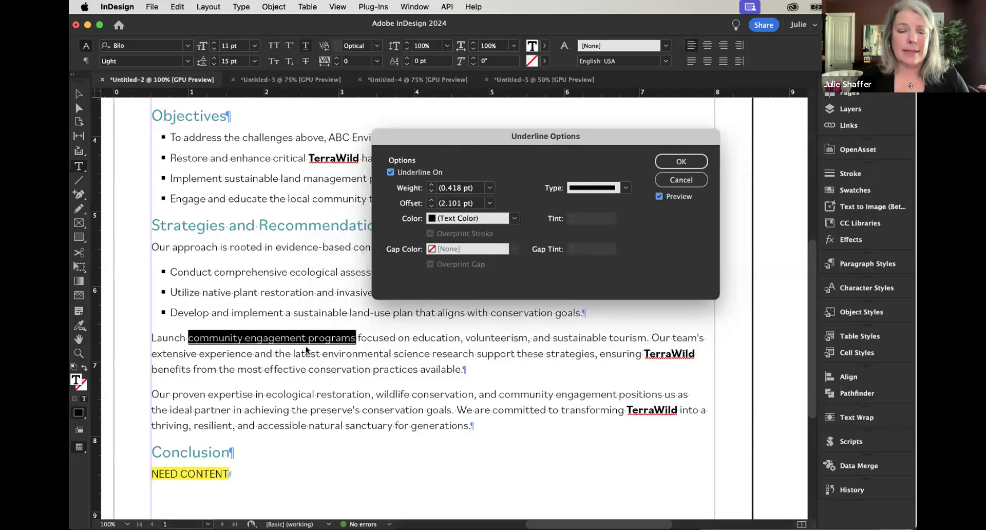
Set the custom underline's weight to 12 pt.
click(432, 185)
click(431, 185)
click(432, 185)
click(431, 185)
drag(461, 190, 355, 188)
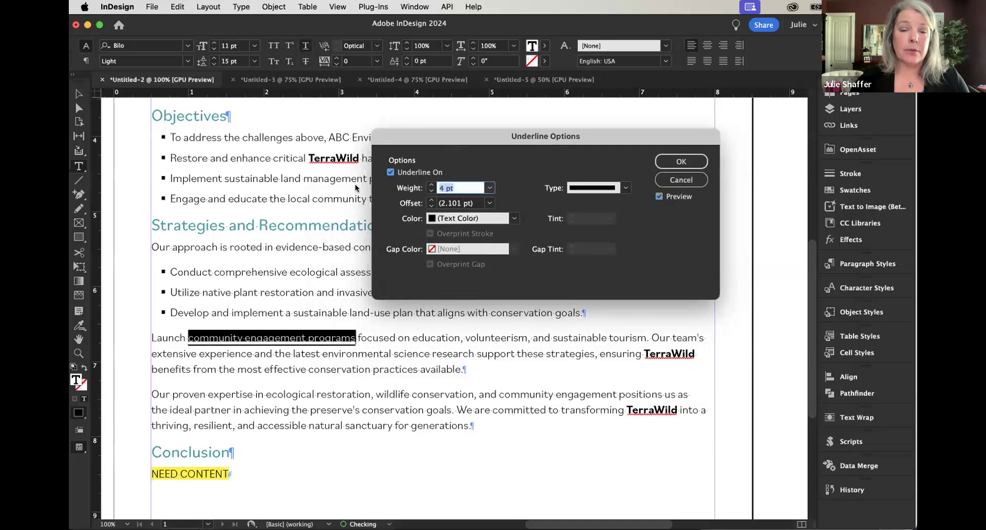
text(12)
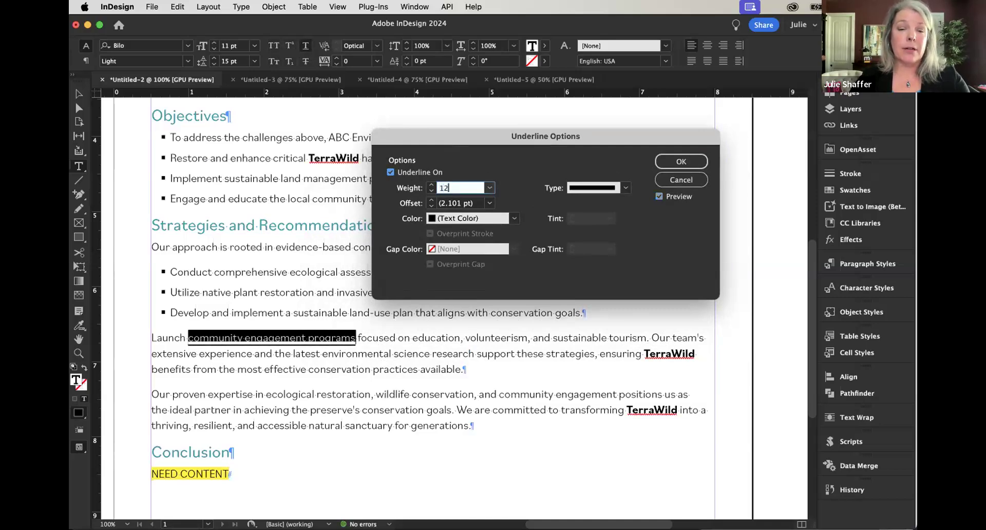
key(Tab)
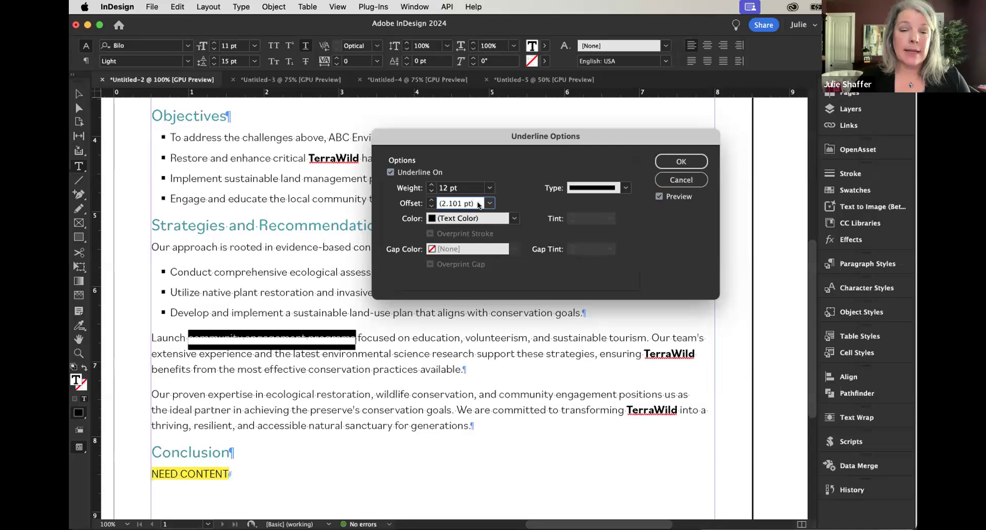
Set the underline offset to -4 pt and its color to yellow (C=0 M=0 Y=100), keep the type solid, and apply it.
key(BackSpace)
text(-4)
key(Tab)
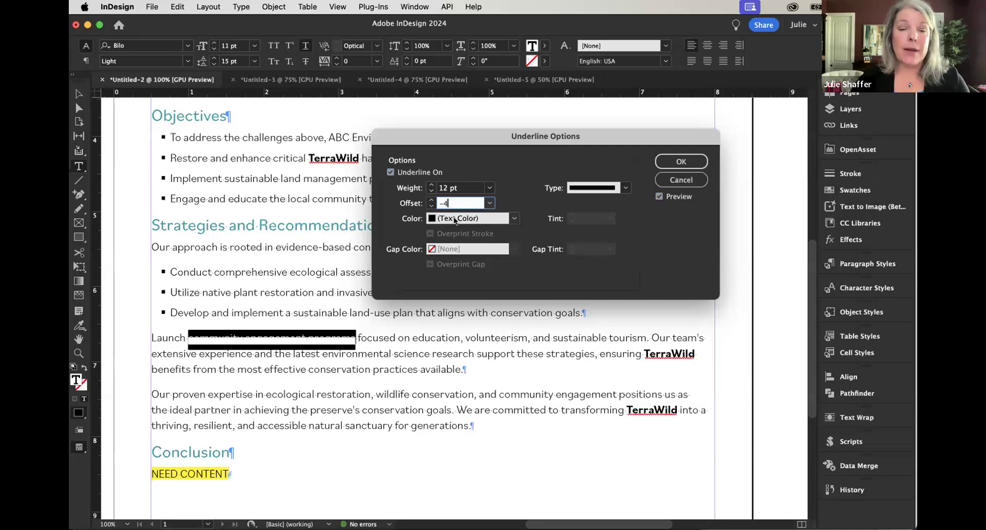
click(452, 215)
click(507, 167)
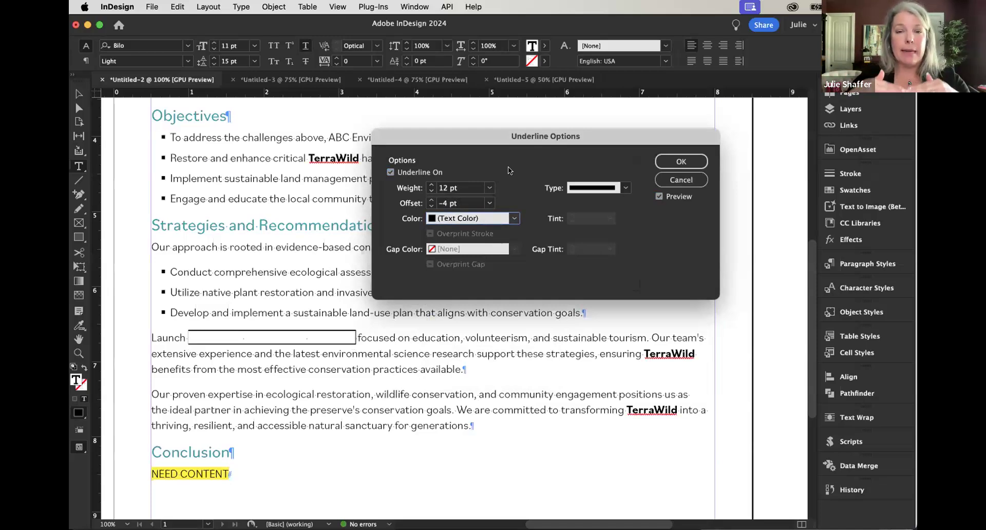
click(508, 217)
click(439, 317)
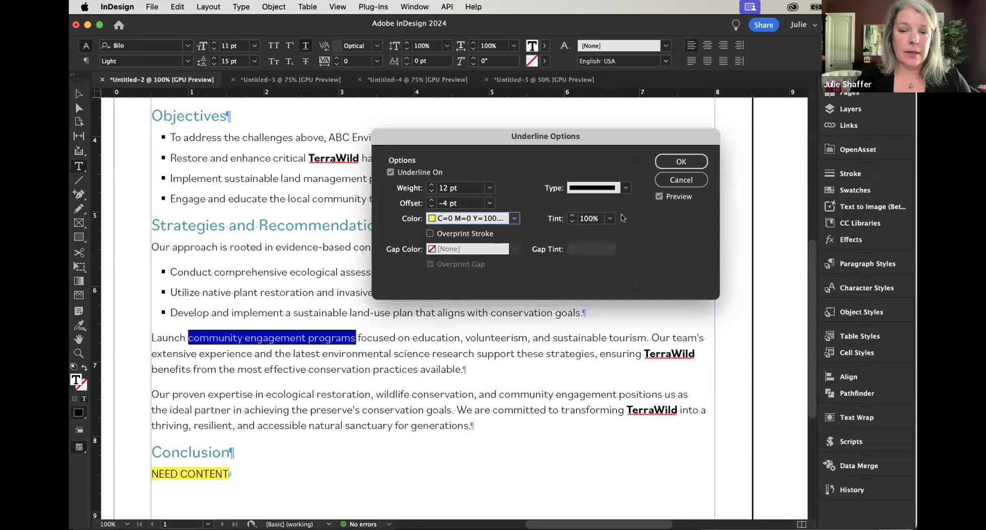
click(621, 188)
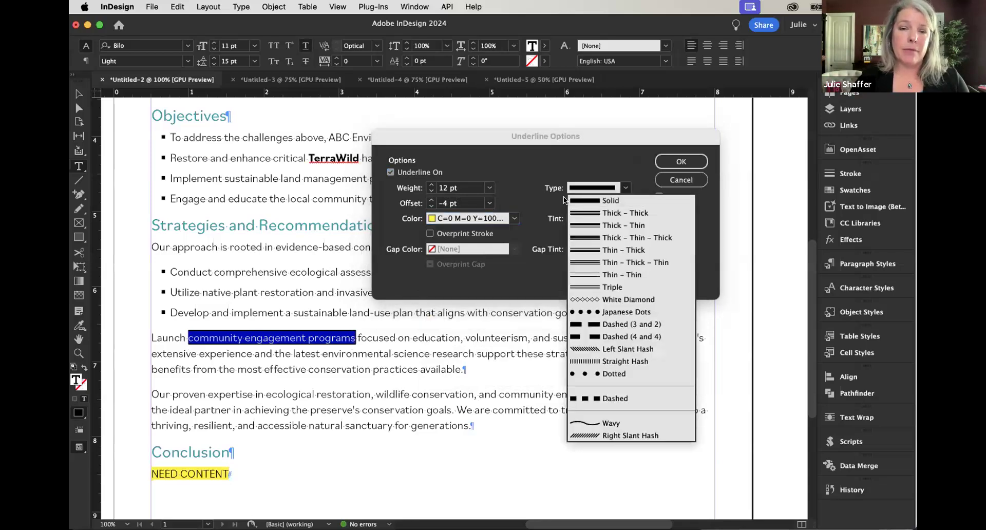
click(682, 163)
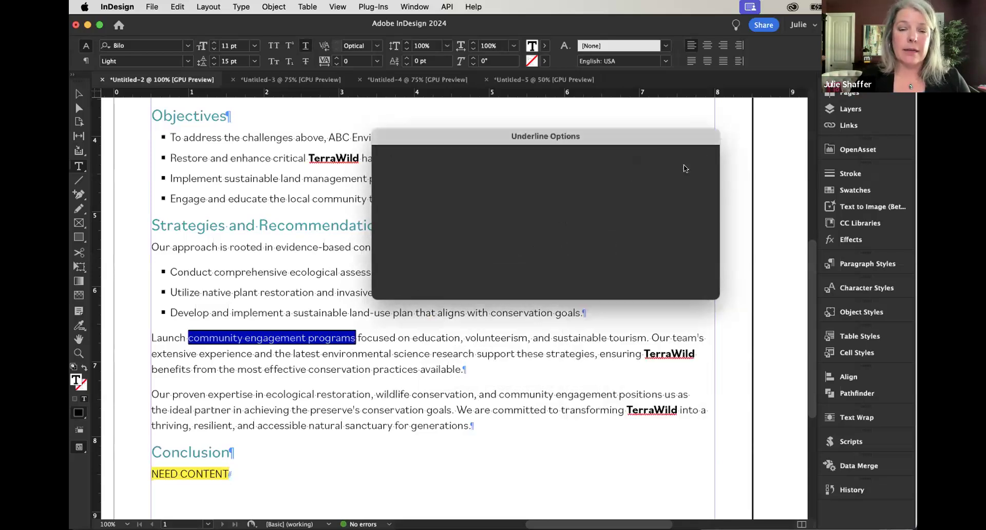
Toggle the underline on "community engagement programs" off and on to compare, leaving it switched off.
click(309, 339)
drag(188, 337, 356, 337)
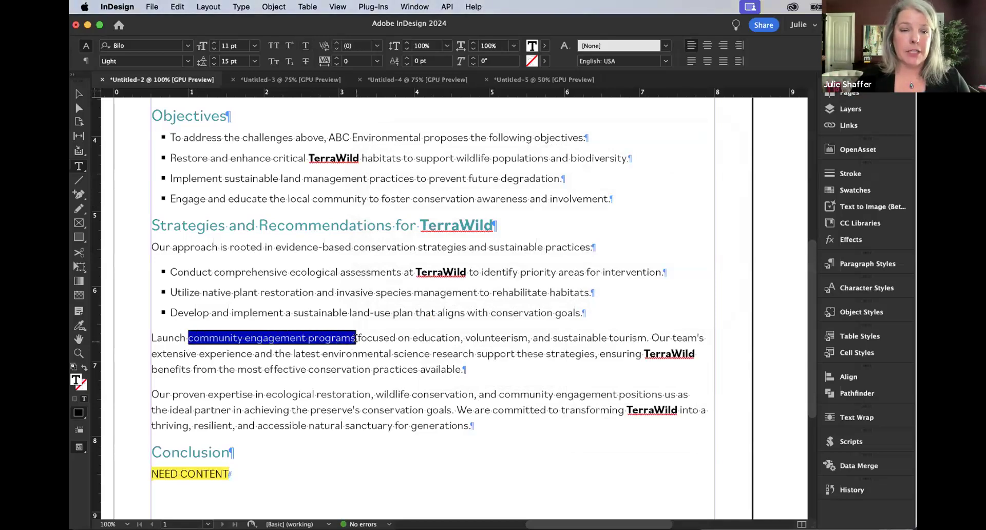
click(305, 46)
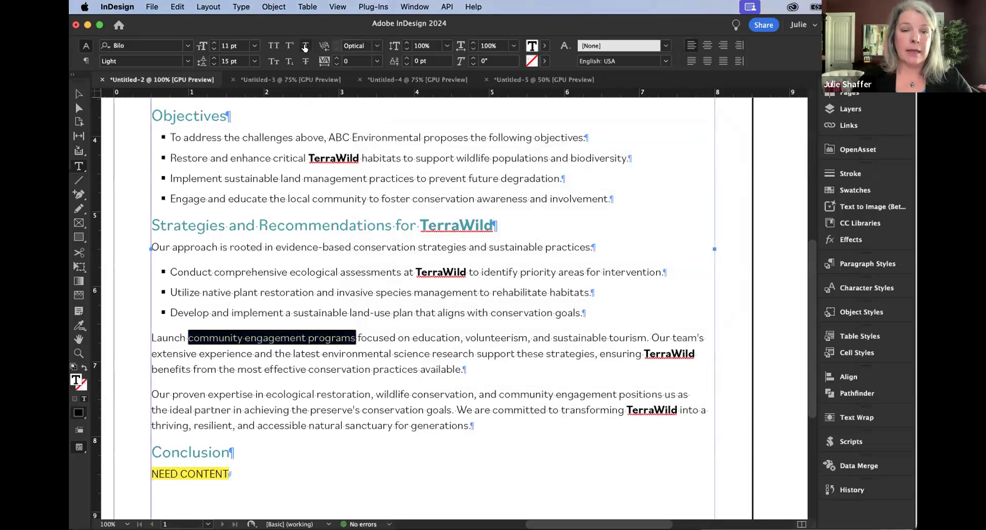
click(305, 46)
click(305, 46)
click(305, 46)
click(369, 338)
drag(356, 337, 188, 337)
click(304, 46)
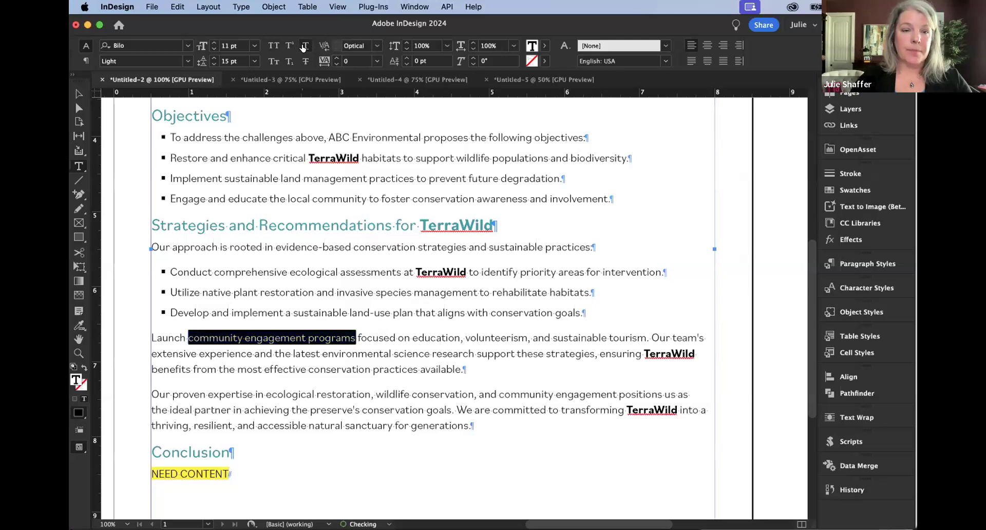
Edit the Highlights character style, setting its underline type to Solid, and apply the change.
click(855, 287)
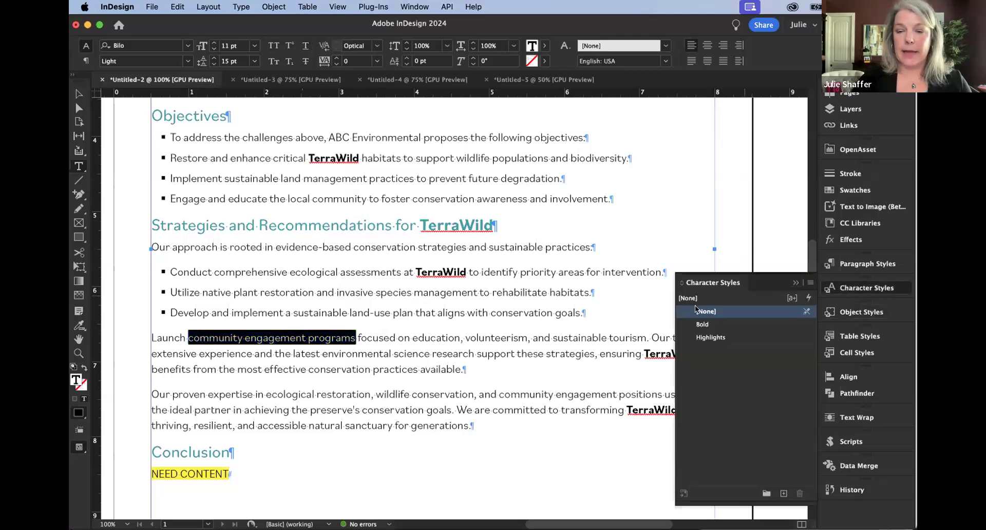
right_click(702, 343)
click(718, 348)
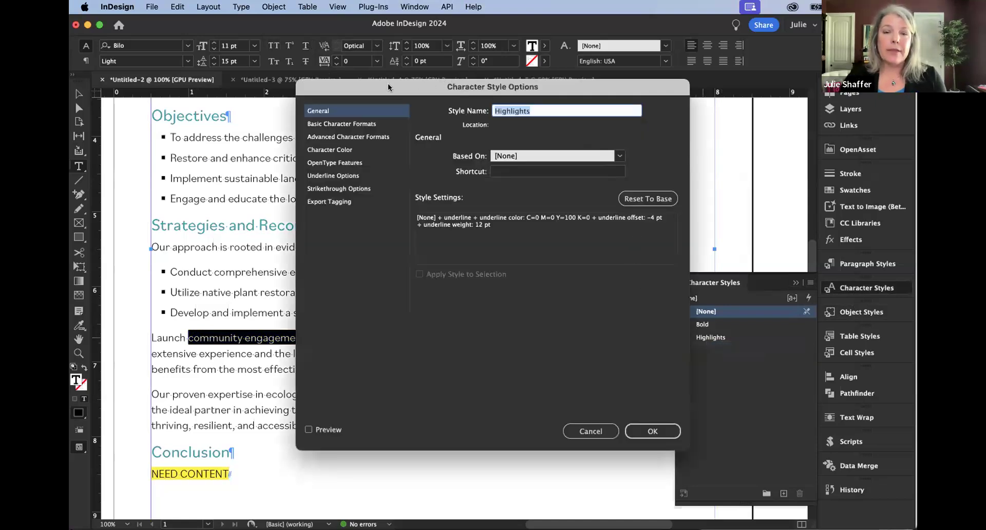
click(310, 177)
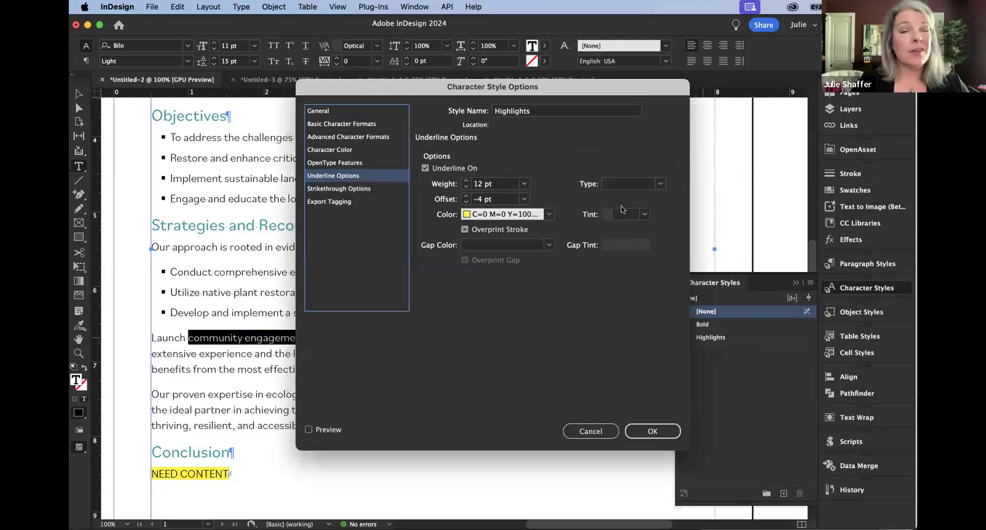
click(660, 183)
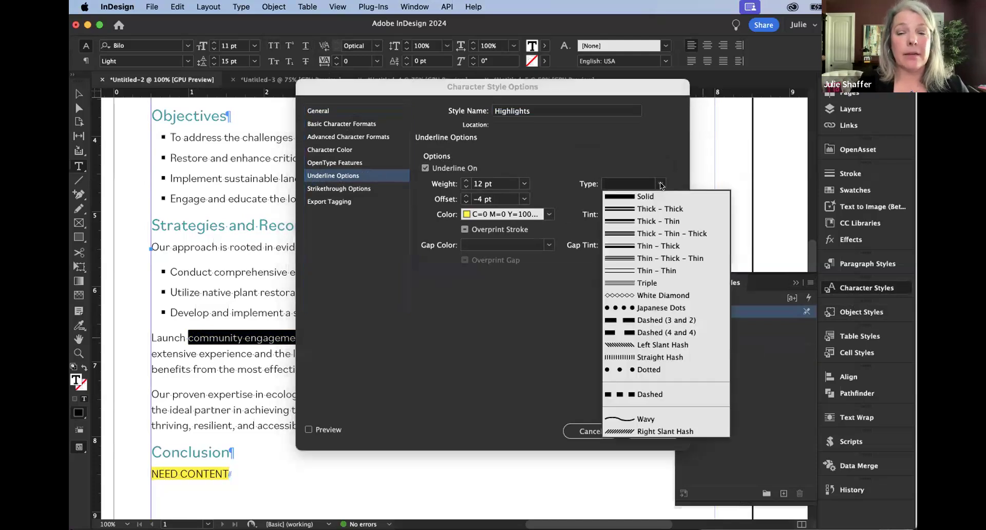
click(626, 195)
click(630, 188)
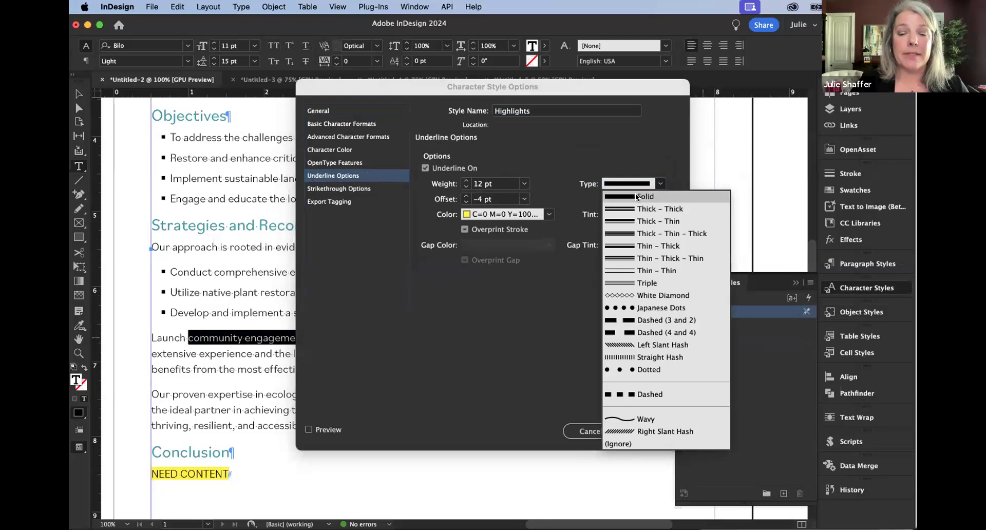
click(658, 155)
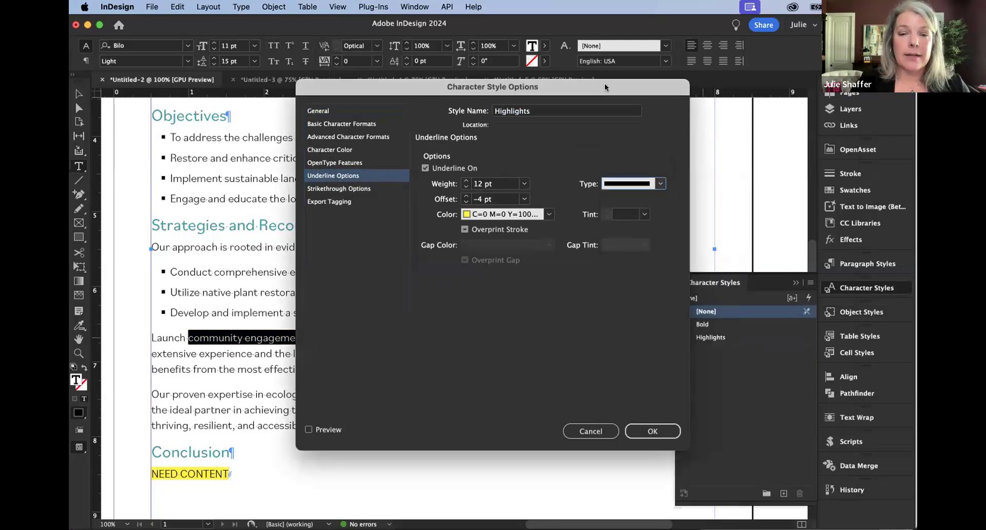
drag(604, 87, 590, 92)
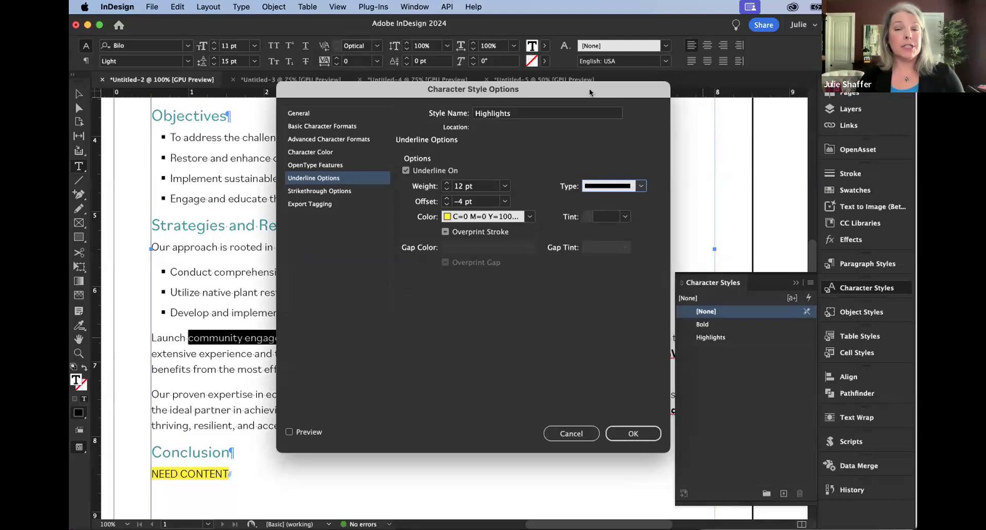
click(629, 435)
click(224, 472)
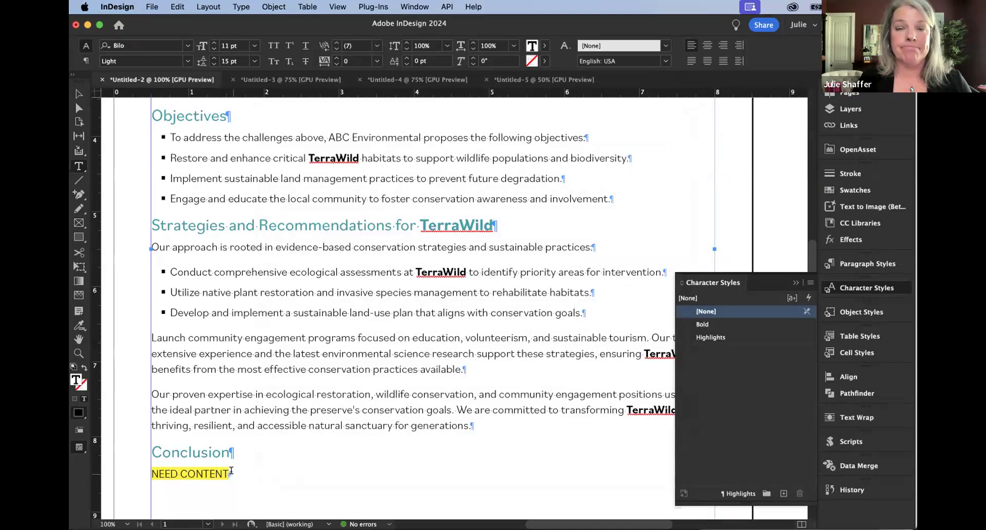
Edit the Body paragraph style used under Background and add a new GREP style rule to it.
scroll(360, 429, left, 2)
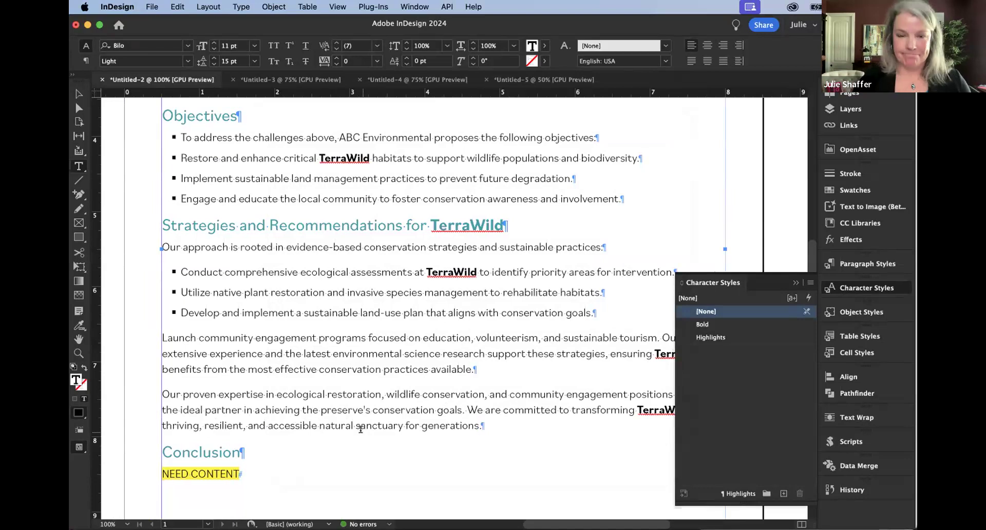
scroll(360, 429, up, 3)
scroll(365, 318, up, 2)
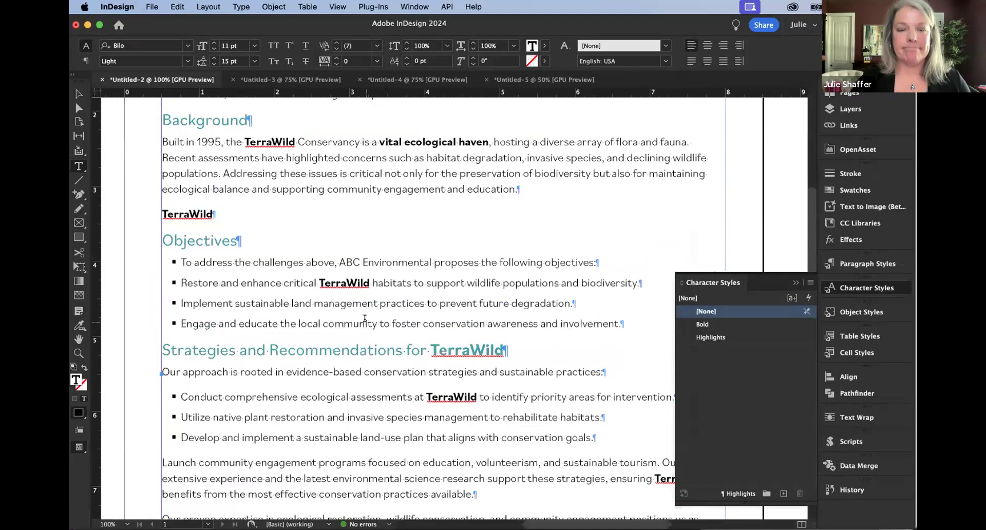
drag(244, 142, 349, 149)
click(354, 157)
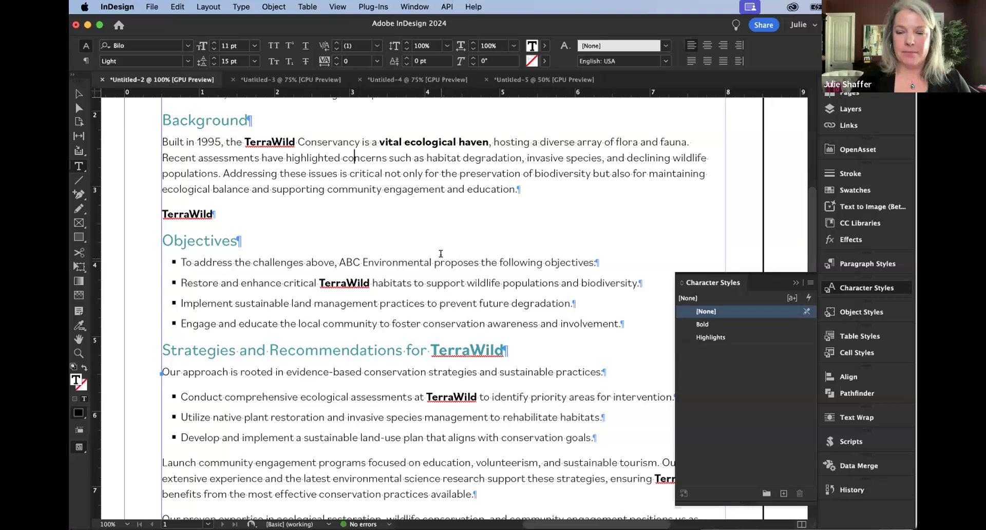
click(881, 268)
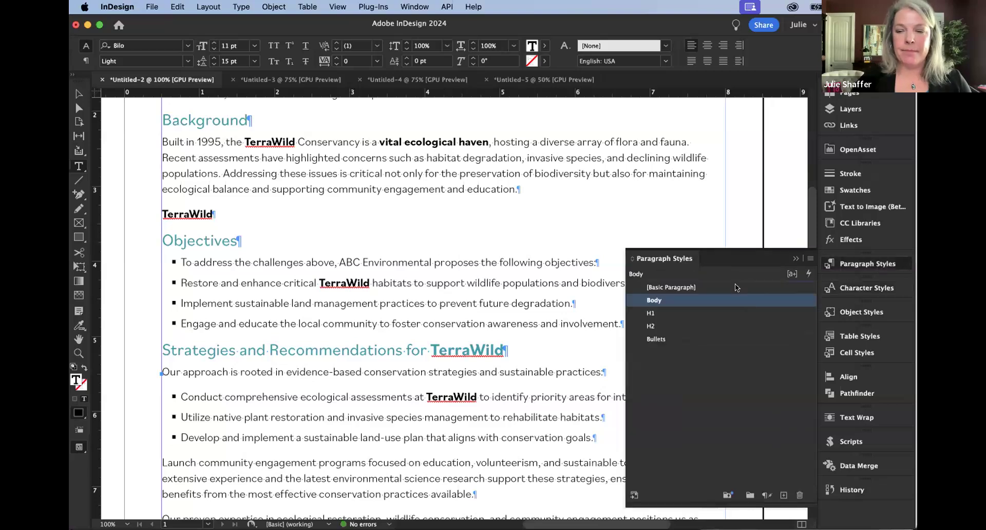
right_click(660, 302)
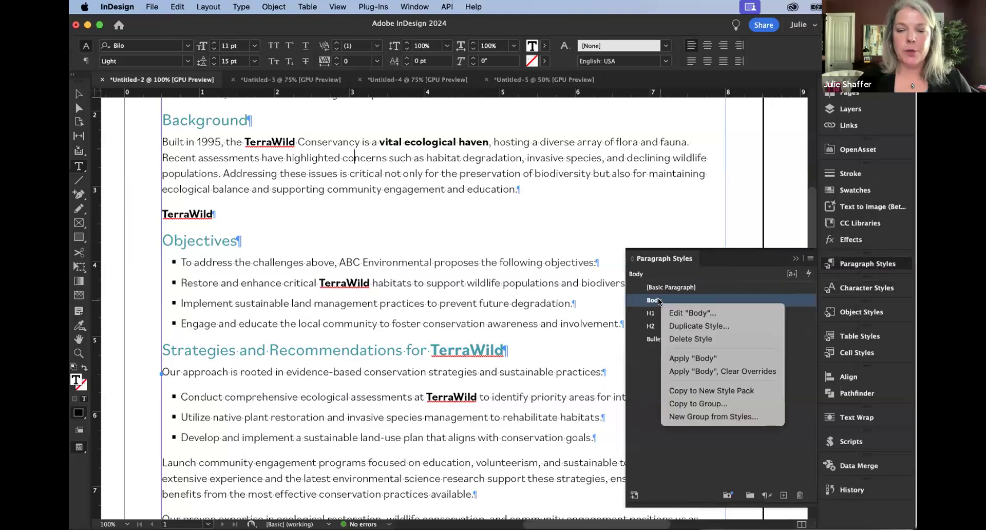
click(682, 314)
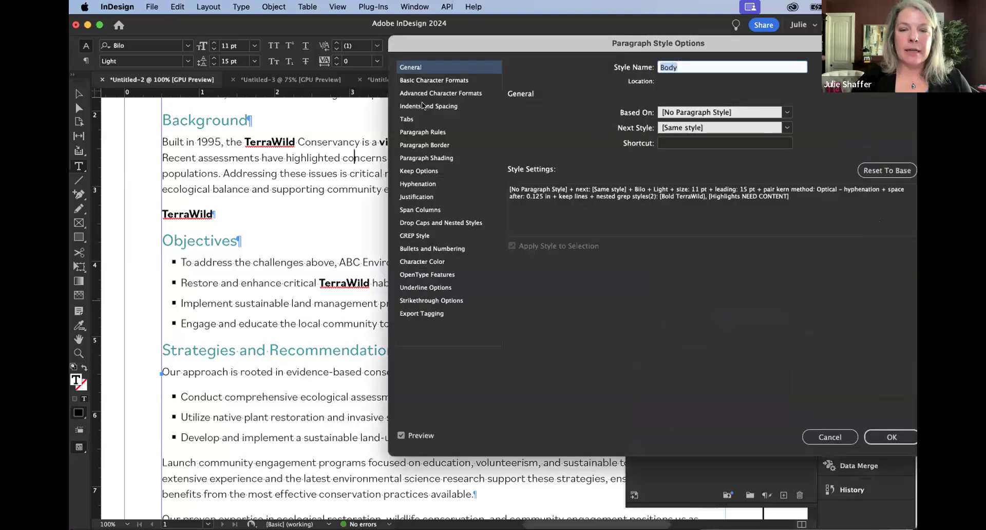
click(416, 236)
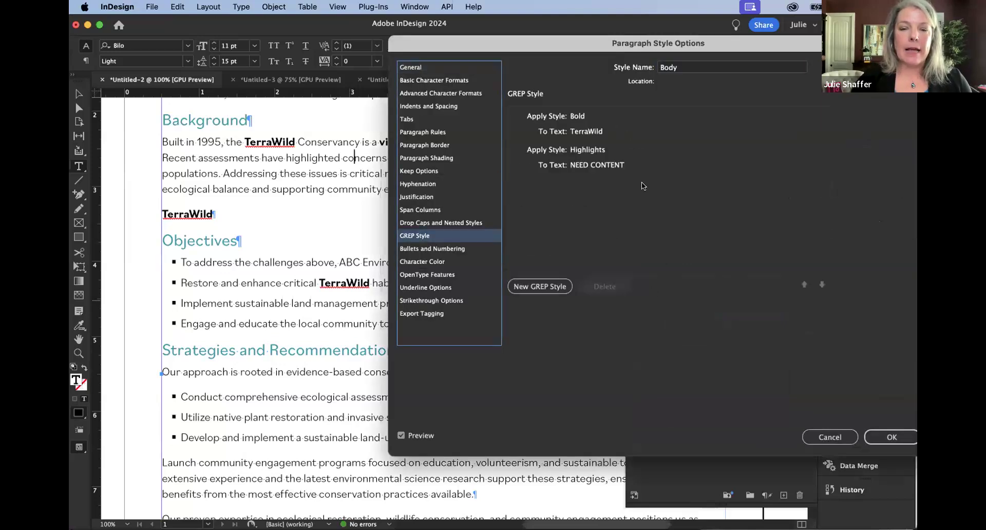
click(545, 287)
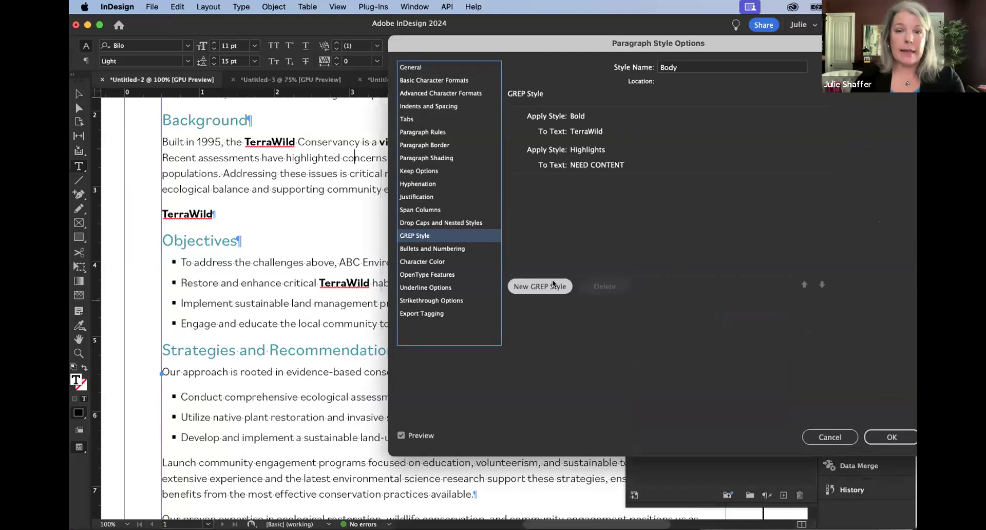
drag(553, 43, 712, 60)
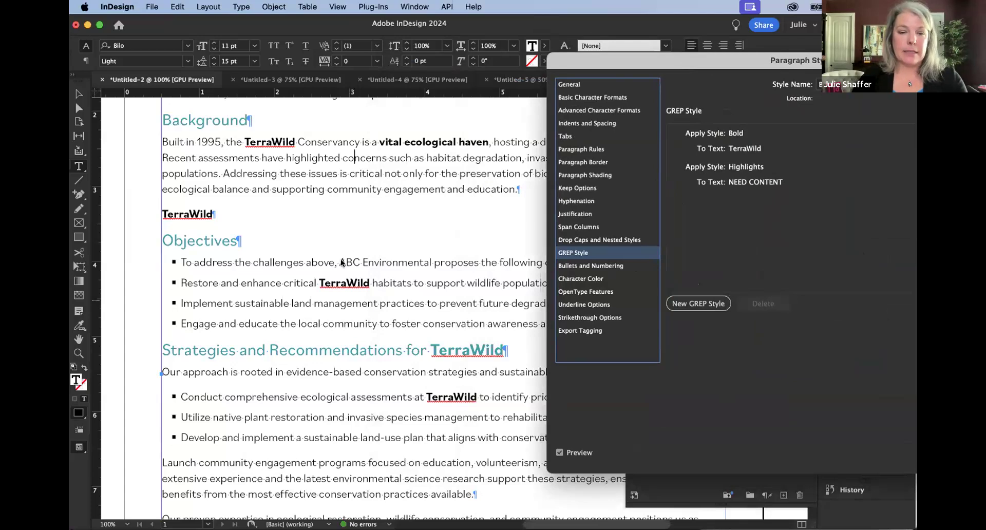
click(699, 303)
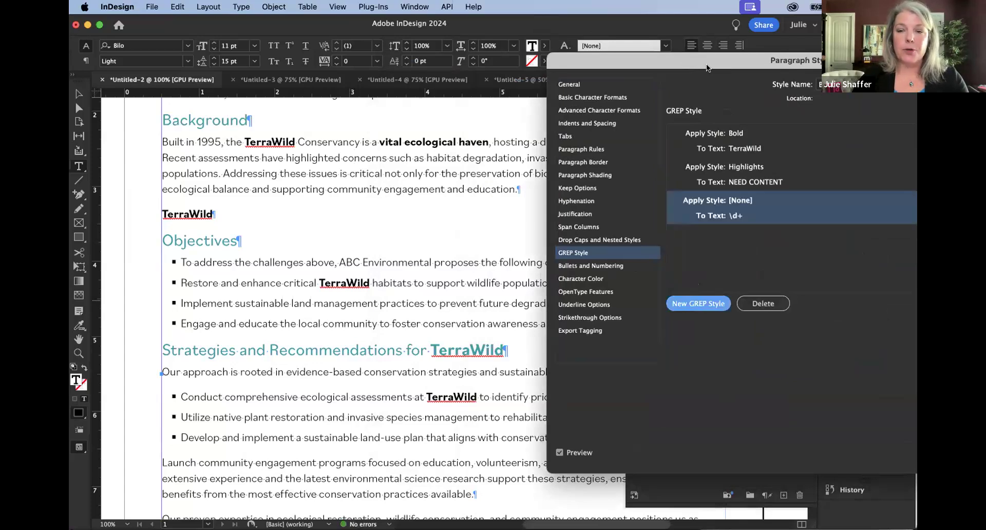
Create a character style named No Break with the No Break option enabled and assign it to the new GREP rule.
drag(707, 63, 475, 60)
click(535, 196)
click(623, 195)
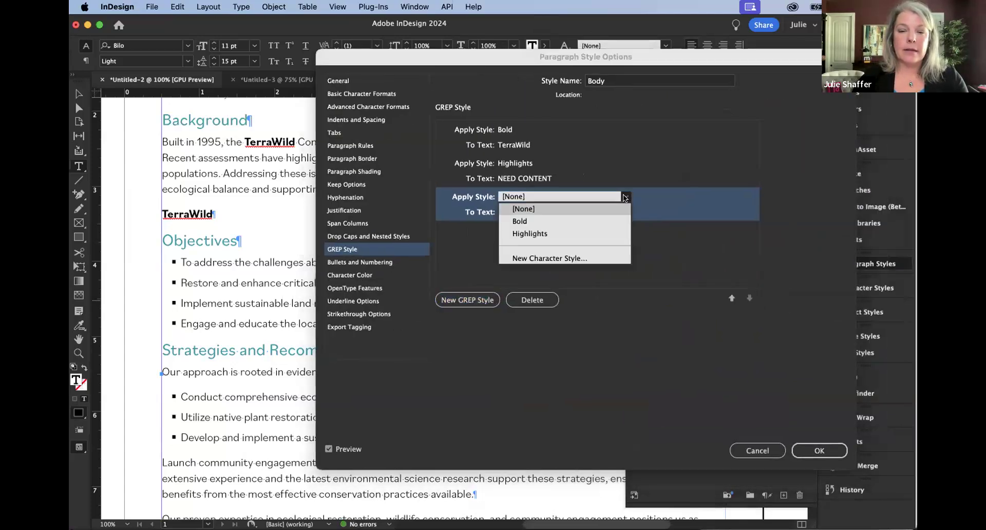
click(537, 257)
text(No Break)
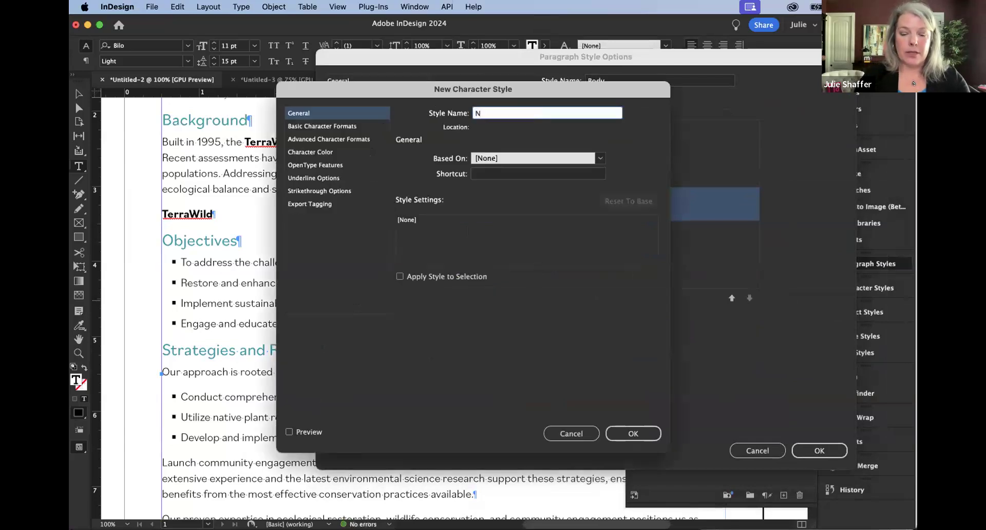
click(329, 128)
click(559, 247)
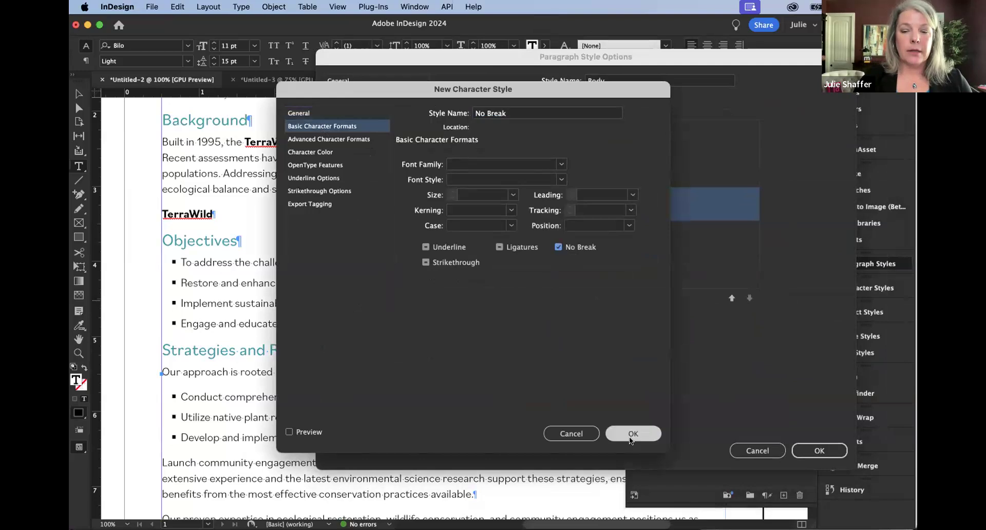
click(632, 433)
Set the No Break rule's target text to "ABC Environmental", apply the Body style changes, and check that phrase under Objectives.
click(532, 212)
text(ABC)
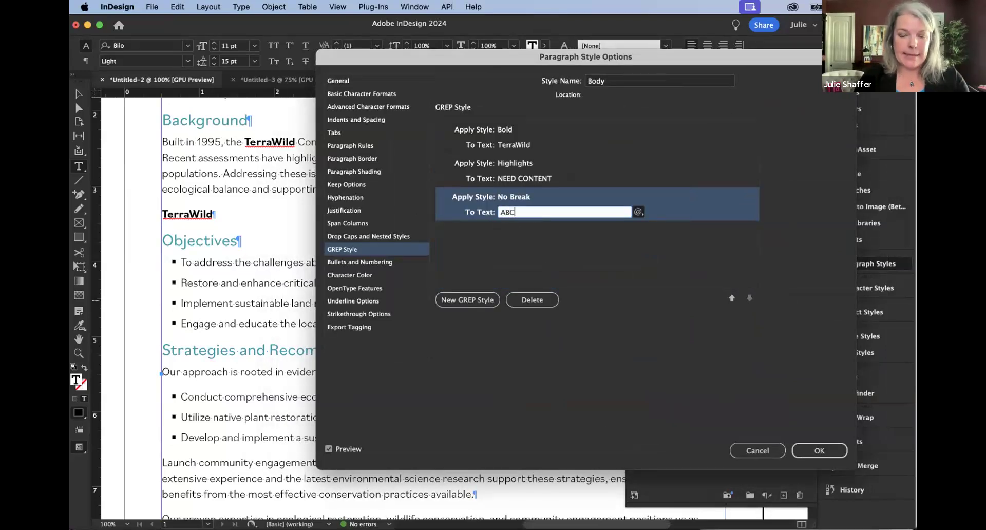
text( Environmental)
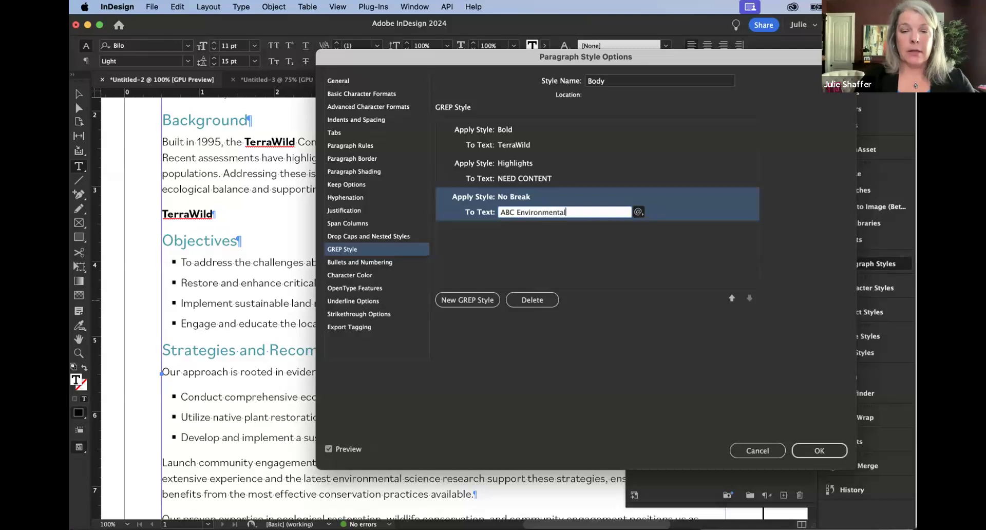
click(531, 241)
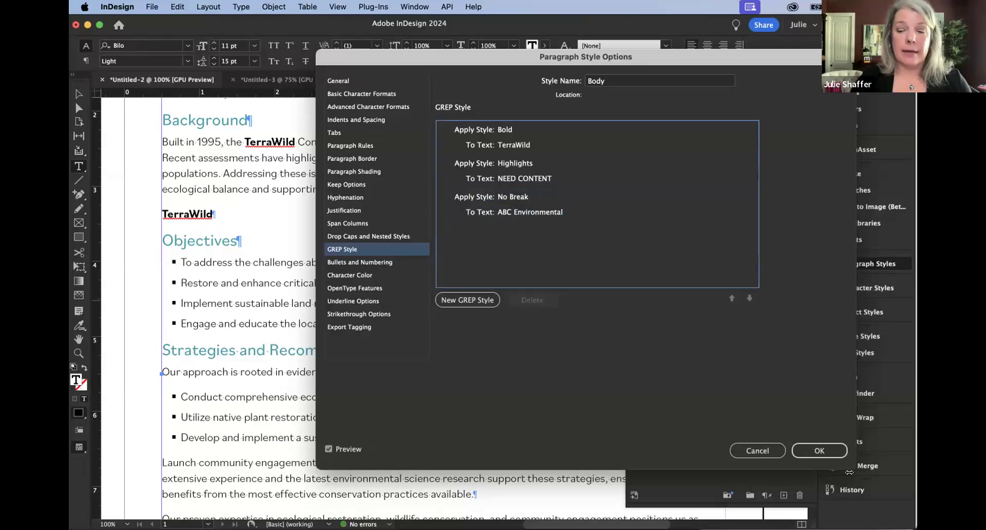
click(819, 451)
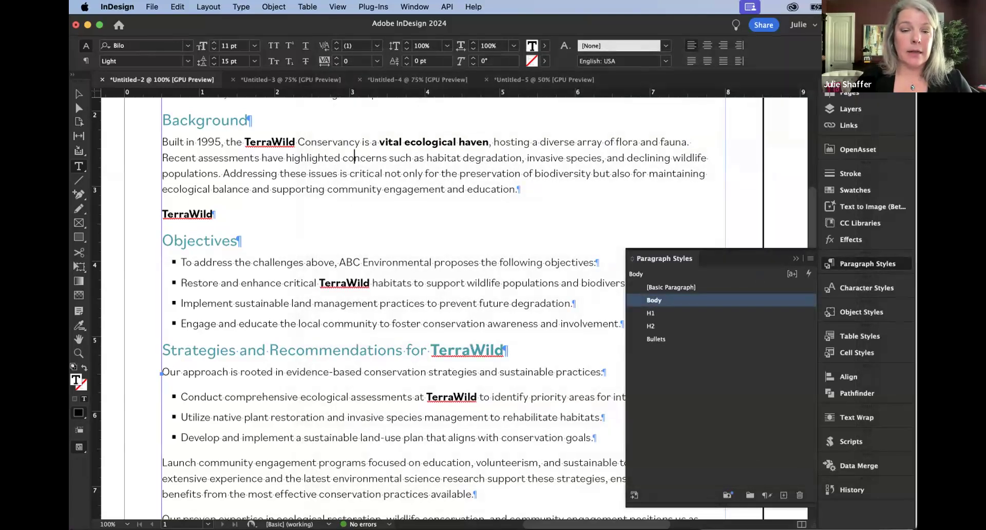
drag(337, 262, 430, 261)
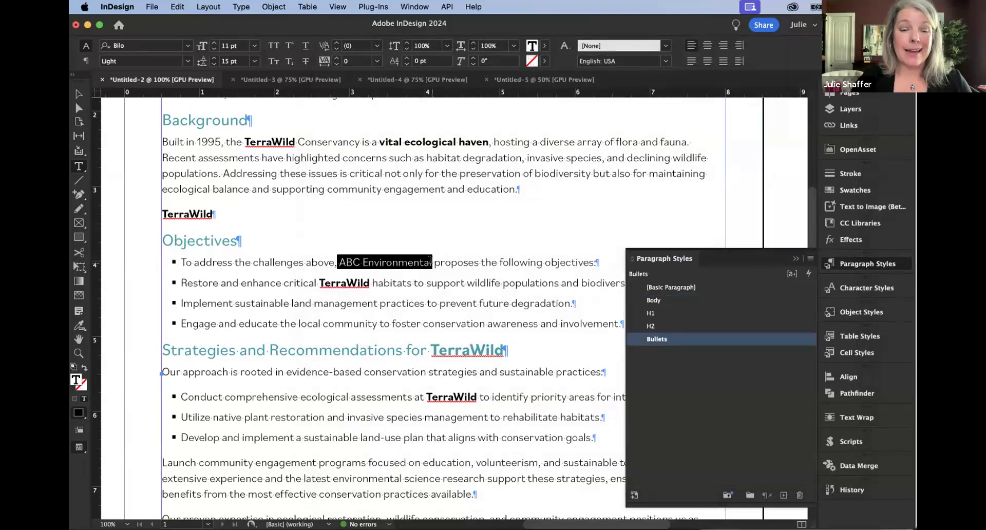
key(Escape)
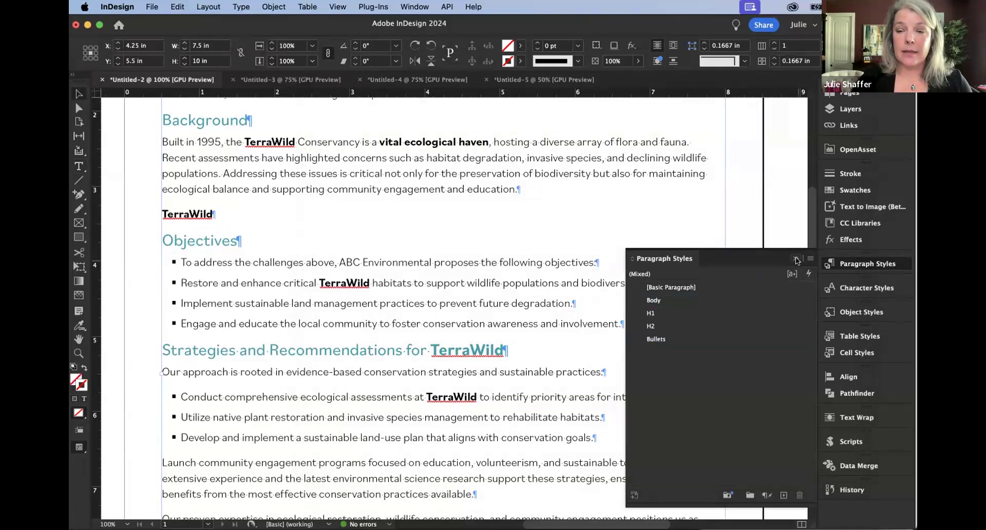
click(797, 260)
mouse_move(723, 372)
mouse_down()
mouse_move(422, 364)
mouse_move(755, 372)
mouse_move(725, 372)
mouse_up()
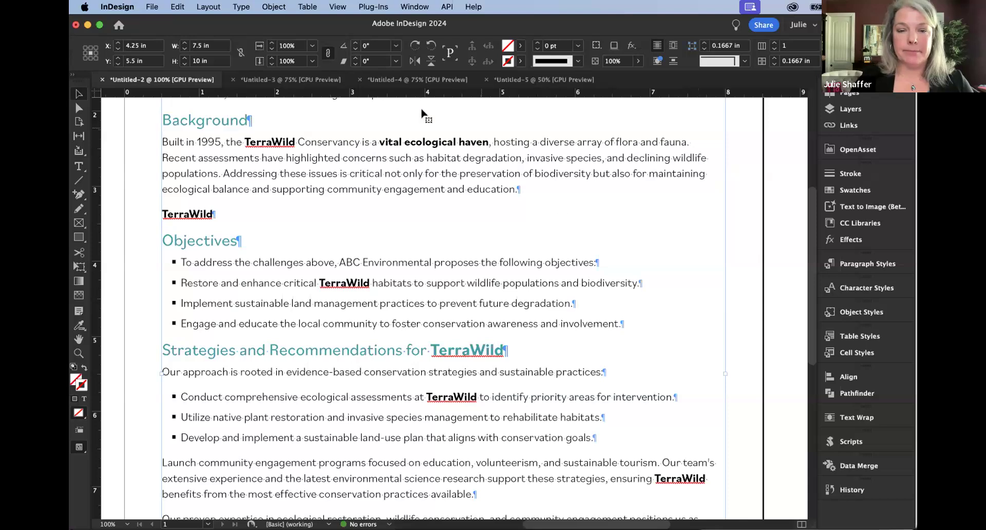
click(852, 263)
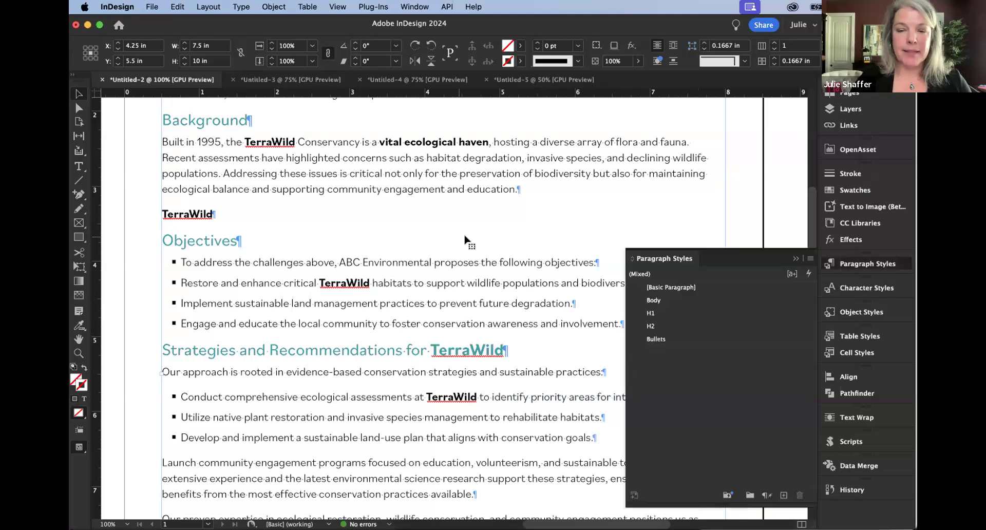
click(797, 259)
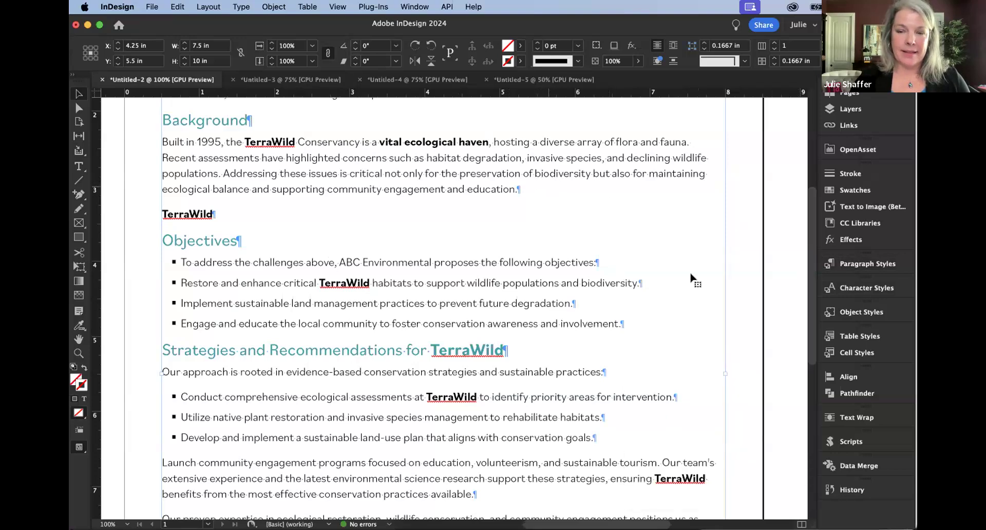
click(854, 268)
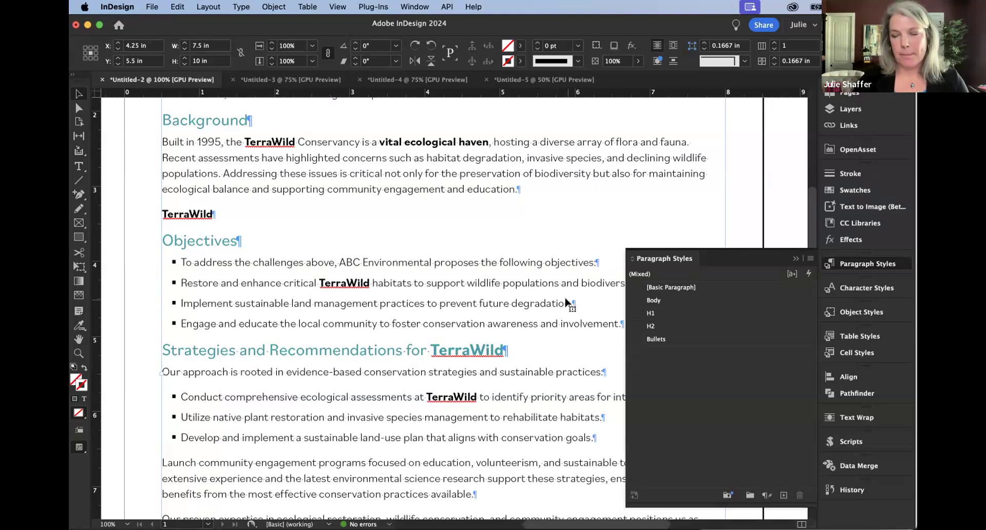
click(796, 259)
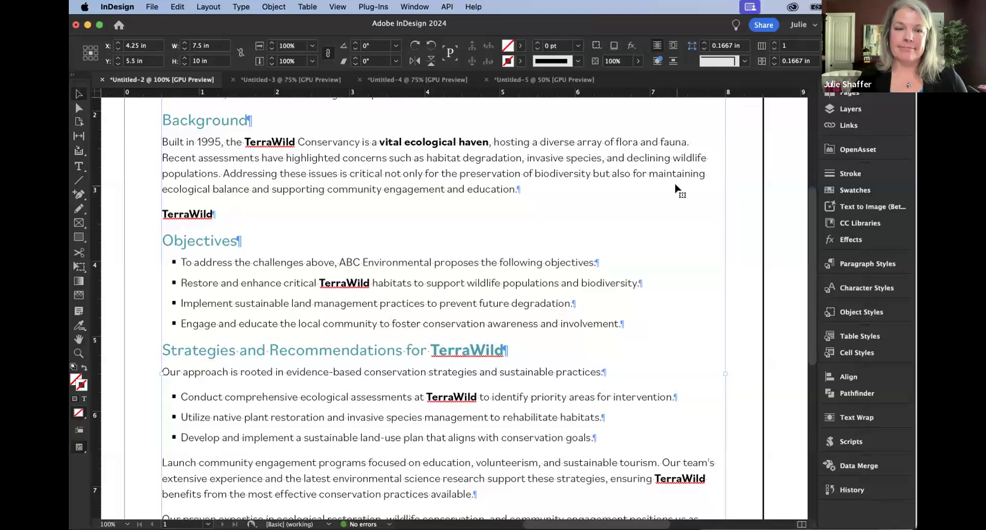
Add the Body paragraph style from the Background text to the _2024 BEYOND BASICS Creative Cloud library.
double_click(496, 173)
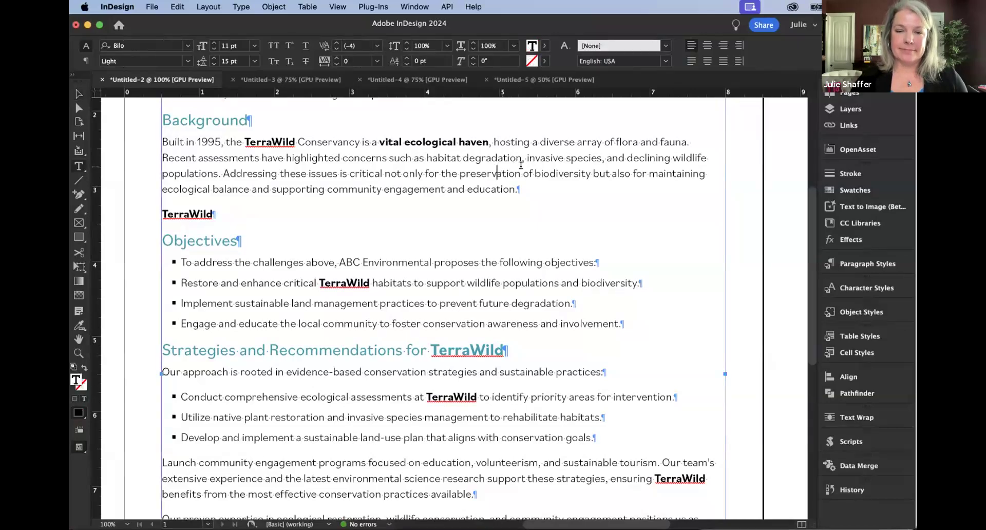
click(864, 264)
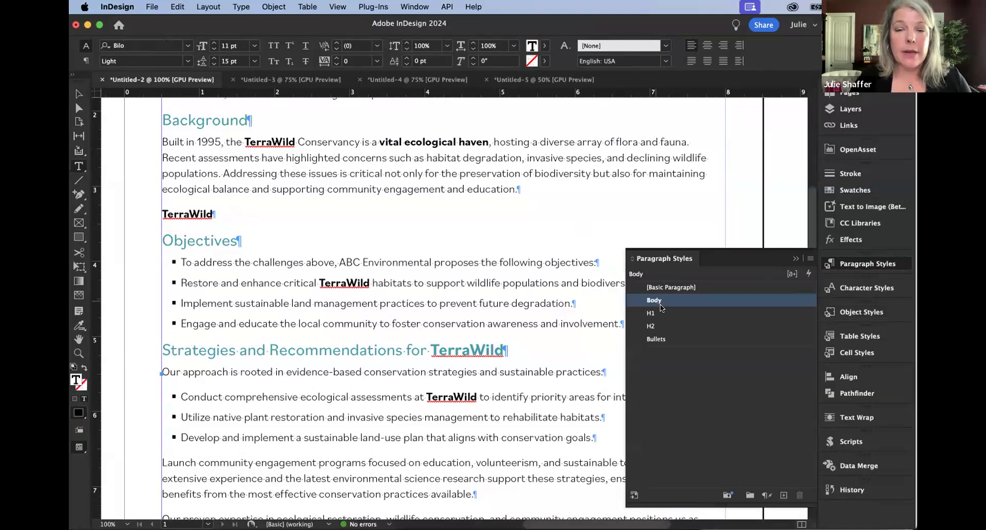
click(634, 495)
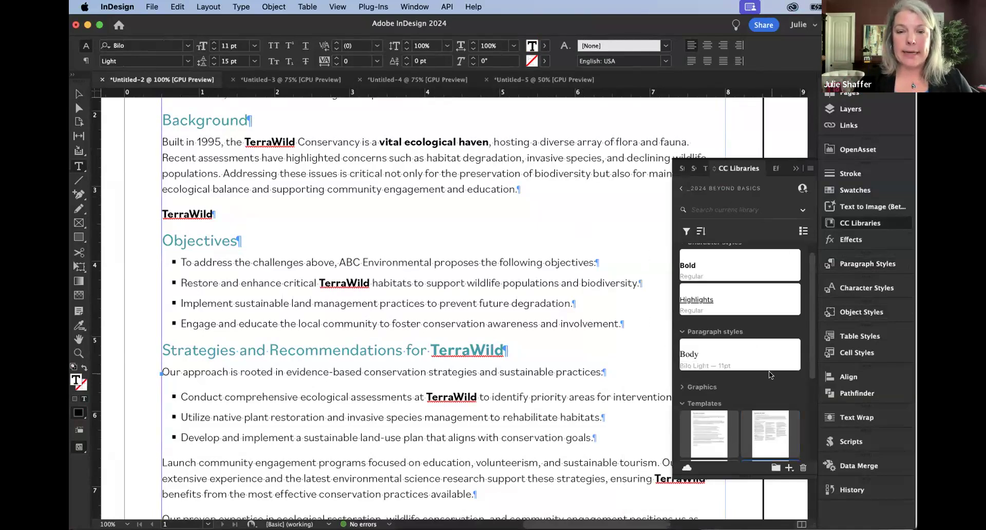
Create a new blank letter-size portrait document alongside the open template documents.
click(498, 80)
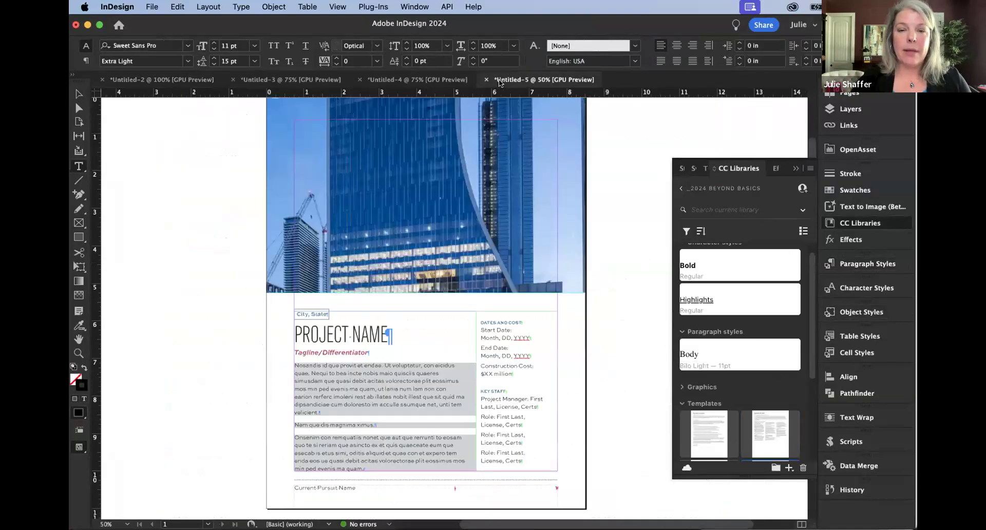
key(super+n)
click(771, 498)
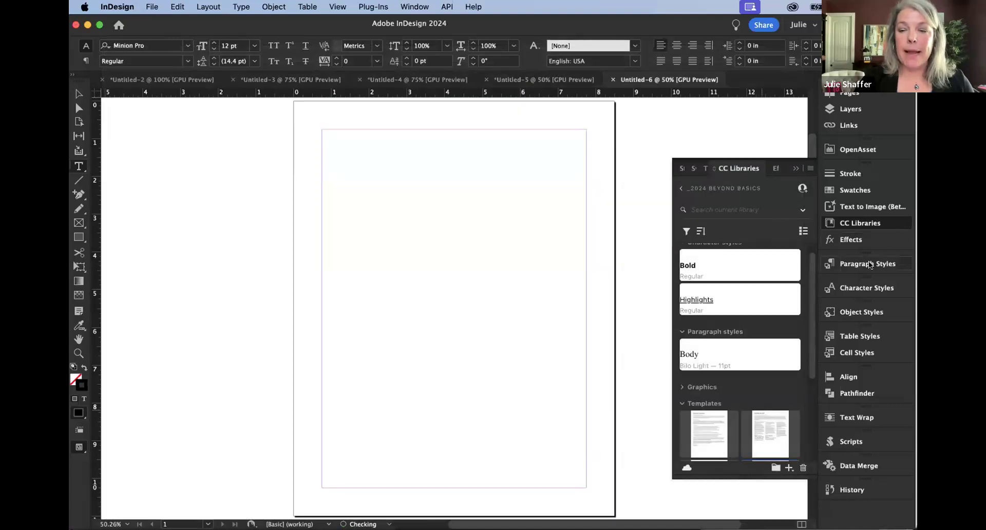
Add the Body style from the _2024 BEYOND BASICS library to the new document's paragraph styles.
click(868, 262)
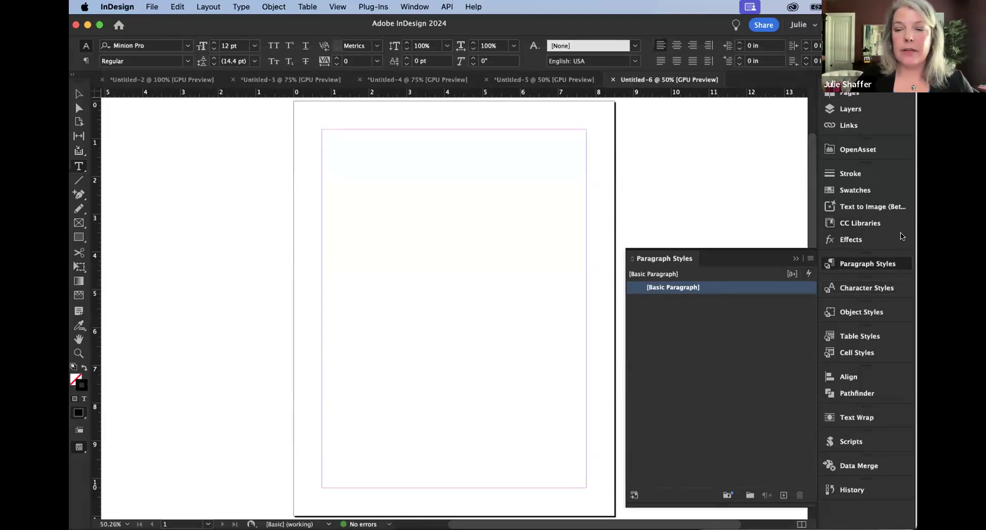
click(859, 222)
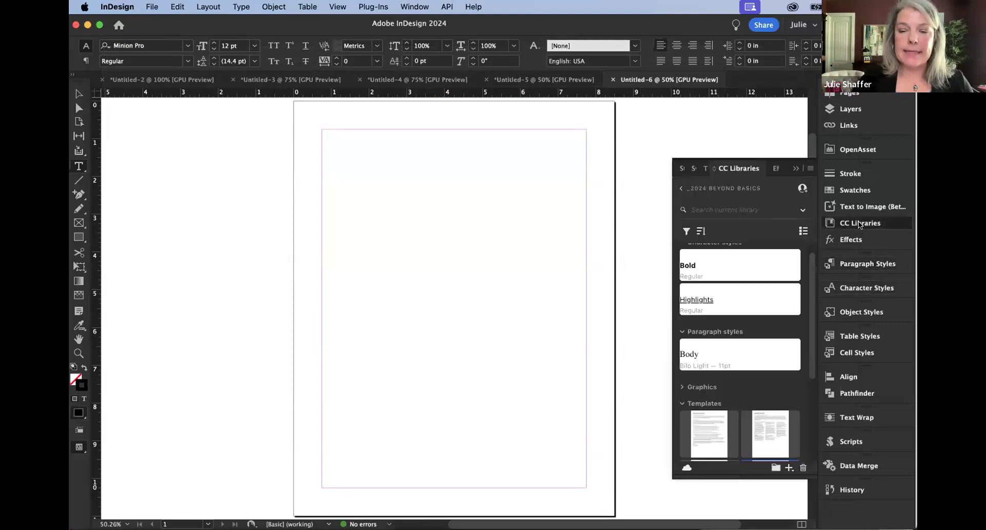
right_click(698, 352)
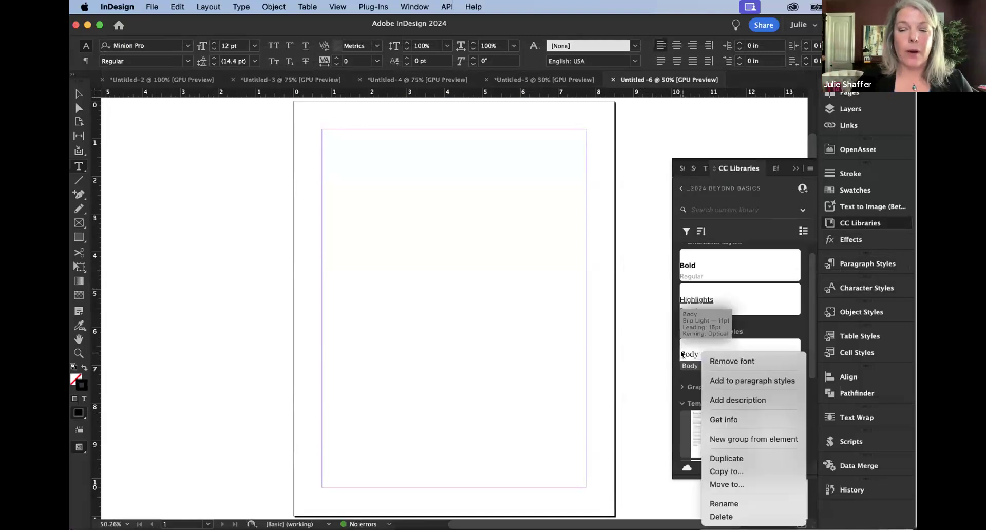
click(713, 381)
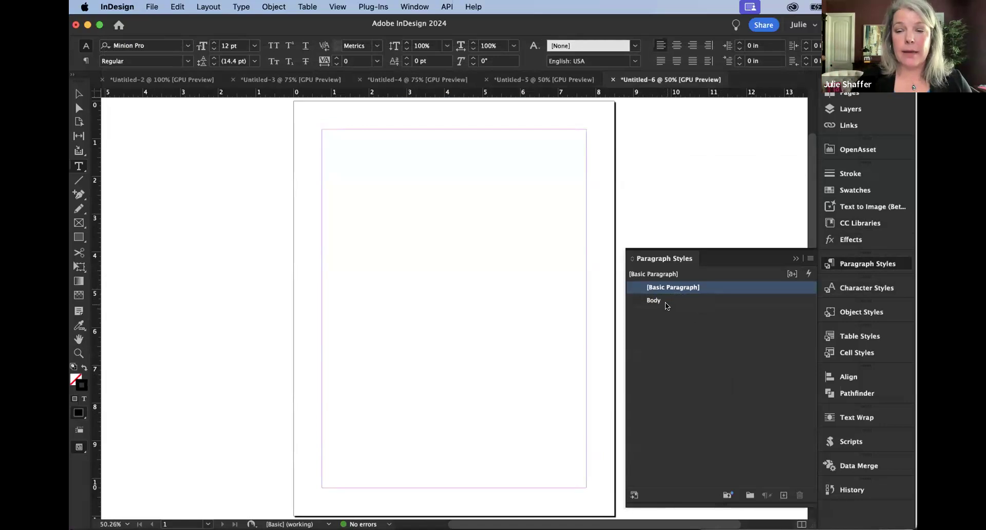
Check which character and paragraph styles the new document contains after importing Body.
click(874, 289)
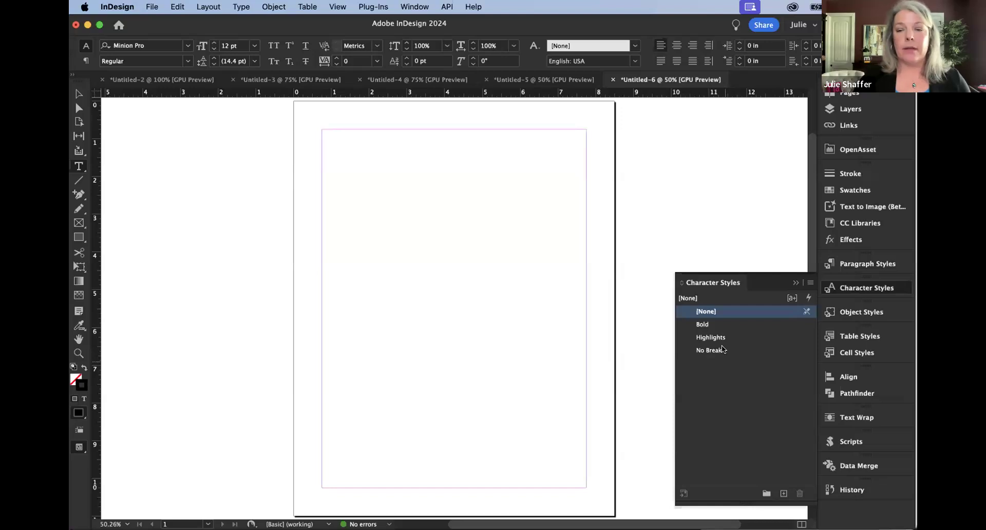
click(865, 261)
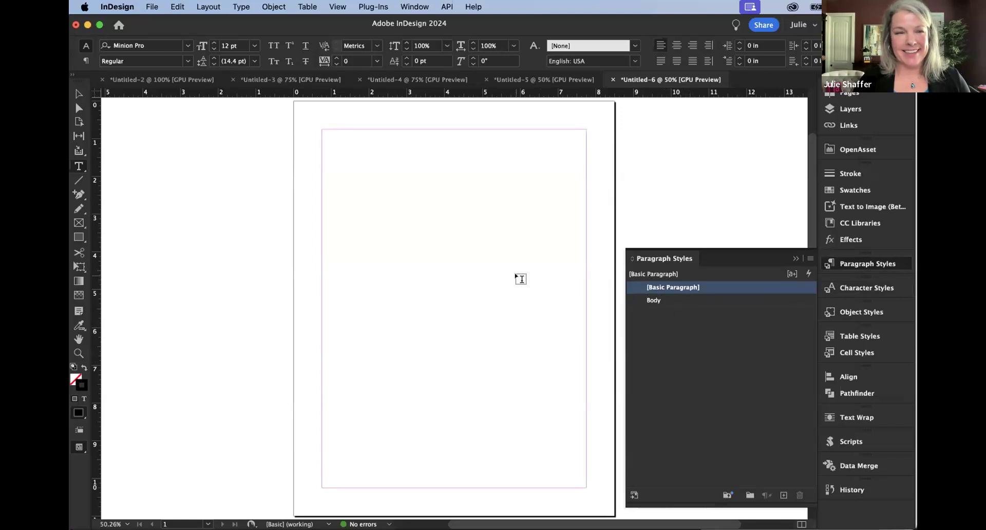
click(796, 260)
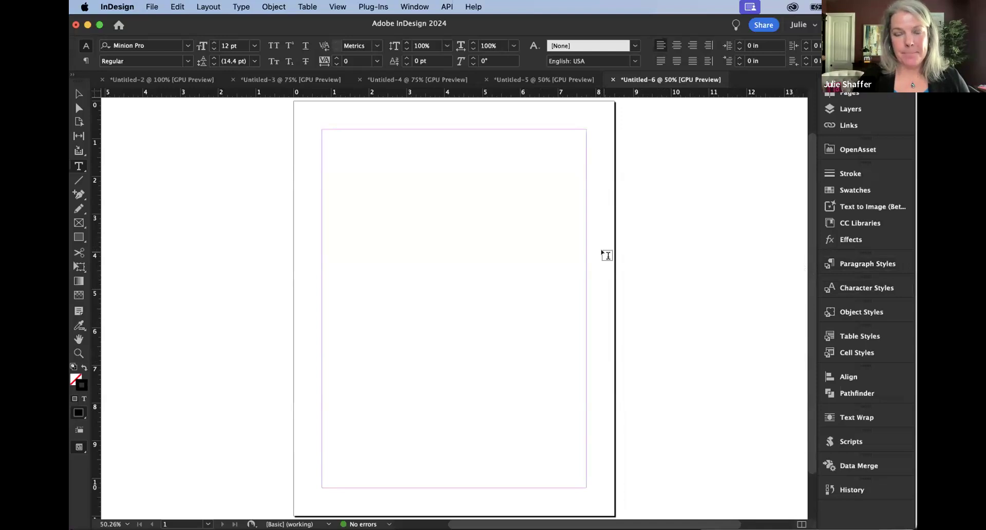
Return to the Executive Summary document and review the GREP rules in the H2 paragraph style used by the "Introduction to TerraWild" heading.
click(149, 80)
scroll(545, 206, up, 3)
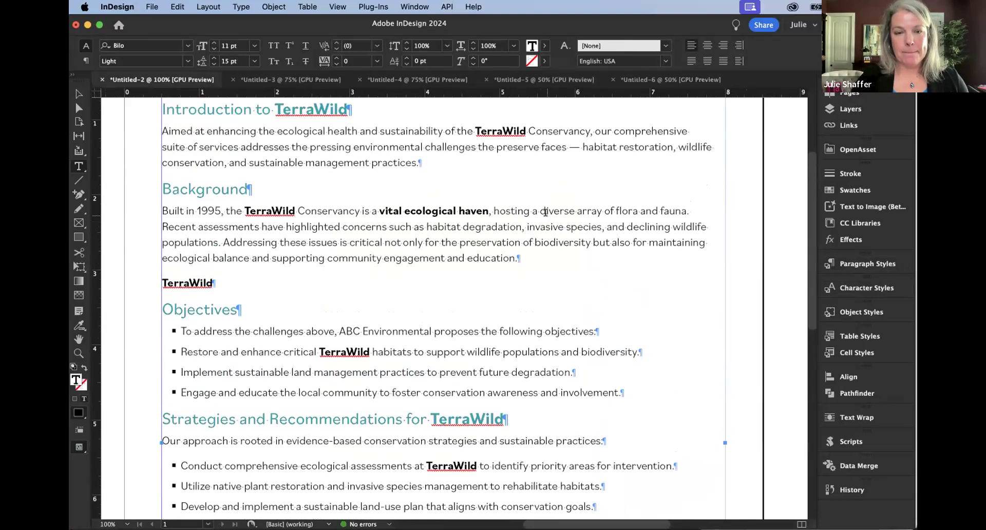
scroll(545, 212, up, 2)
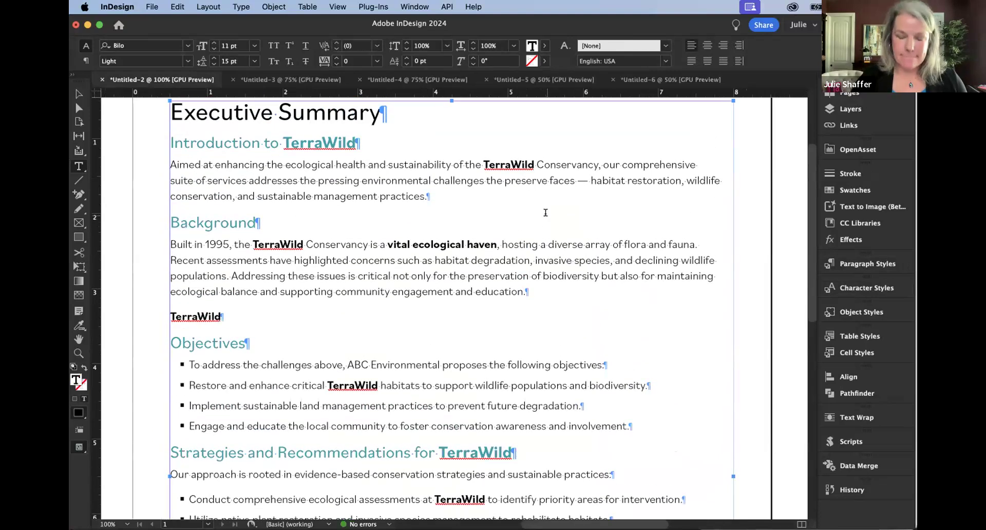
click(888, 264)
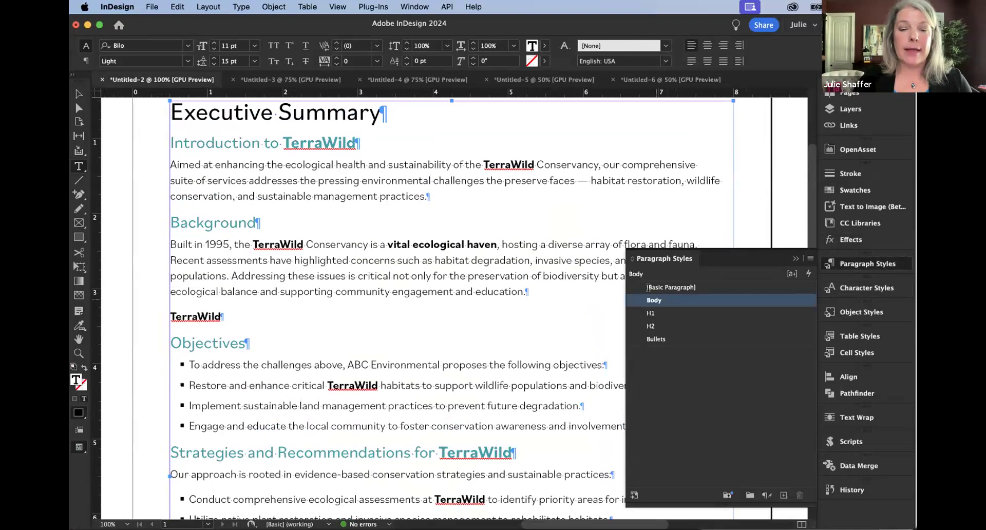
drag(370, 135, 168, 134)
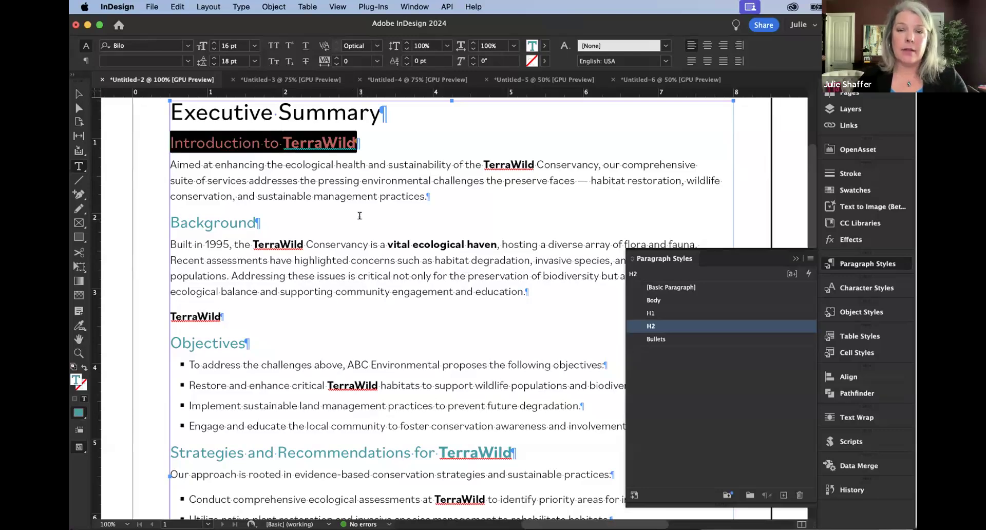
right_click(649, 326)
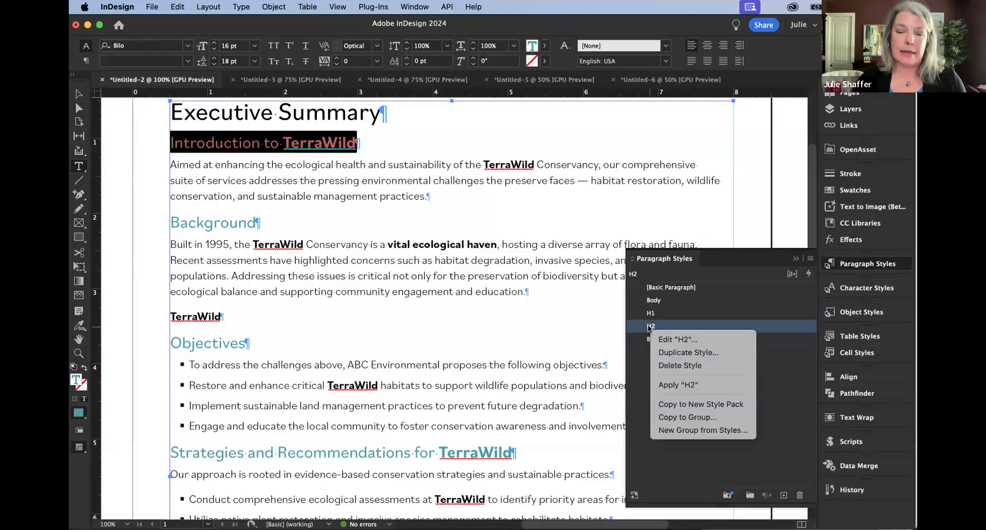
click(682, 340)
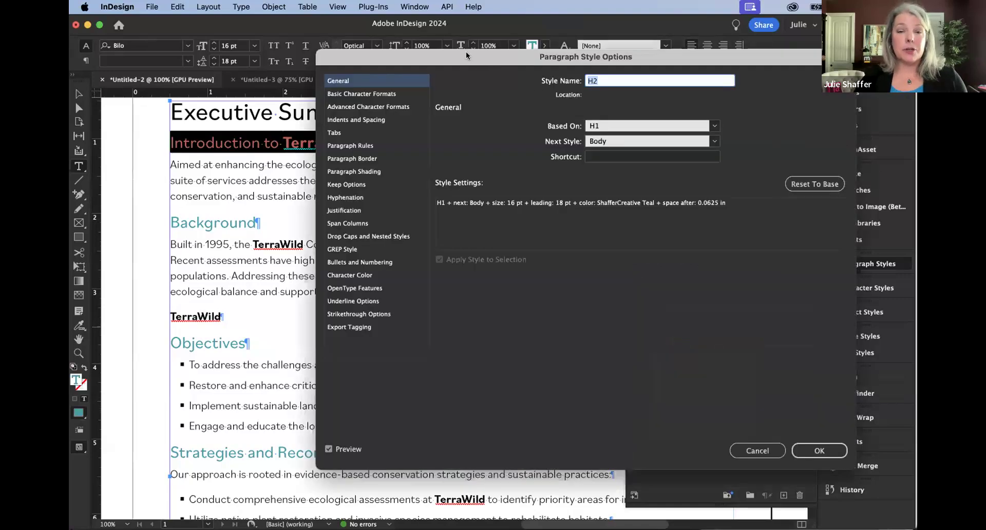
drag(467, 52, 475, 62)
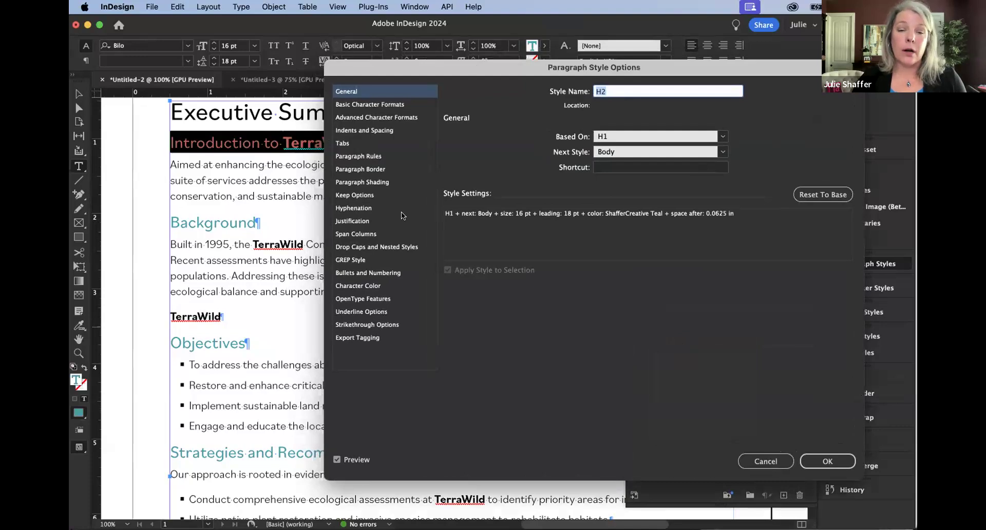
click(359, 260)
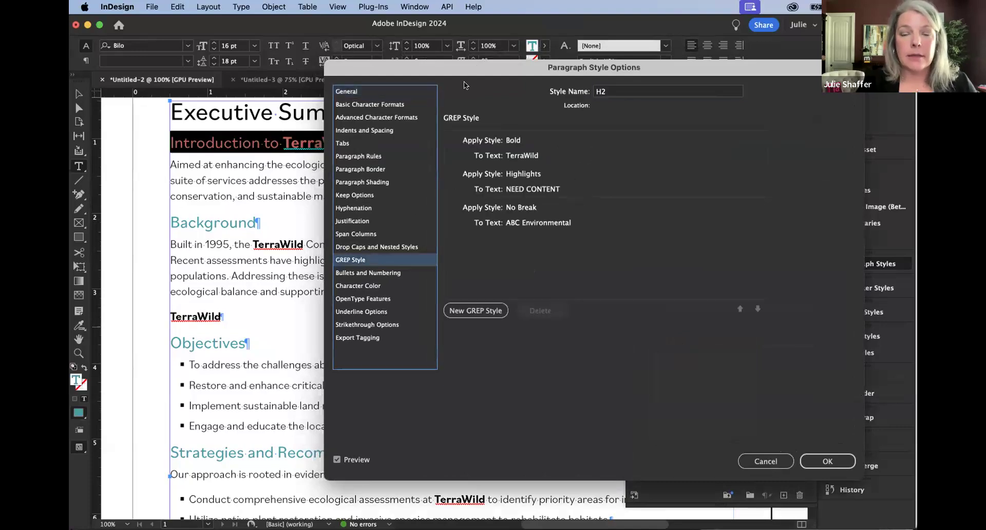
mouse_move(451, 63)
mouse_down()
mouse_move(467, 63)
mouse_move(444, 58)
mouse_up()
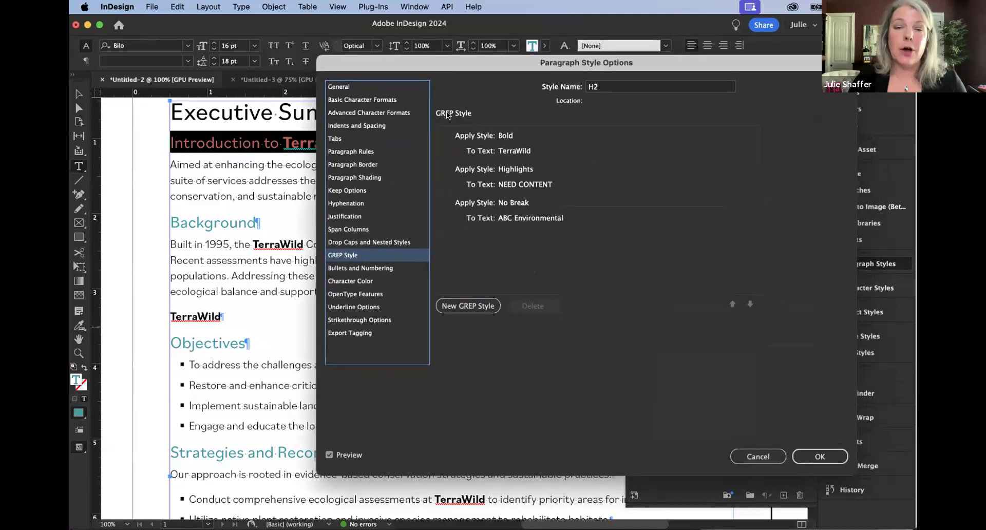
click(816, 456)
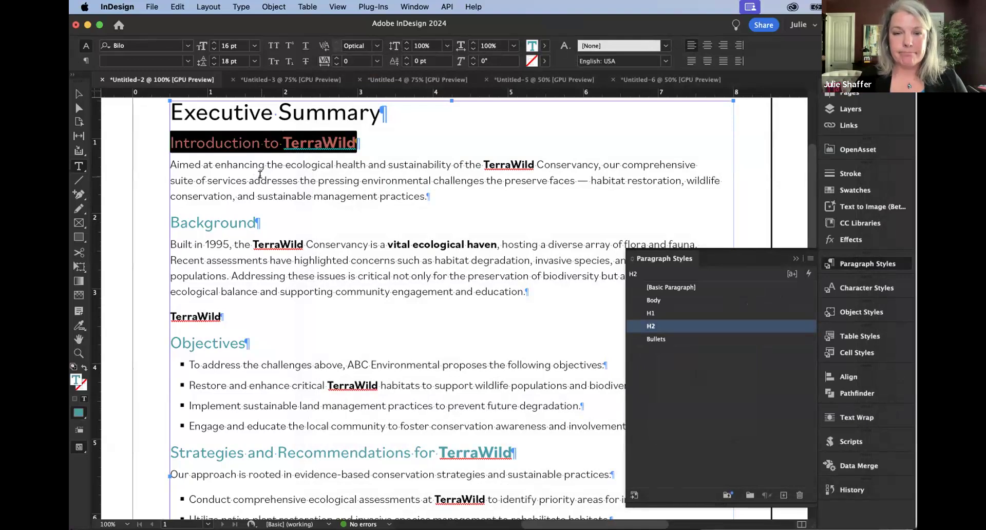
click(283, 146)
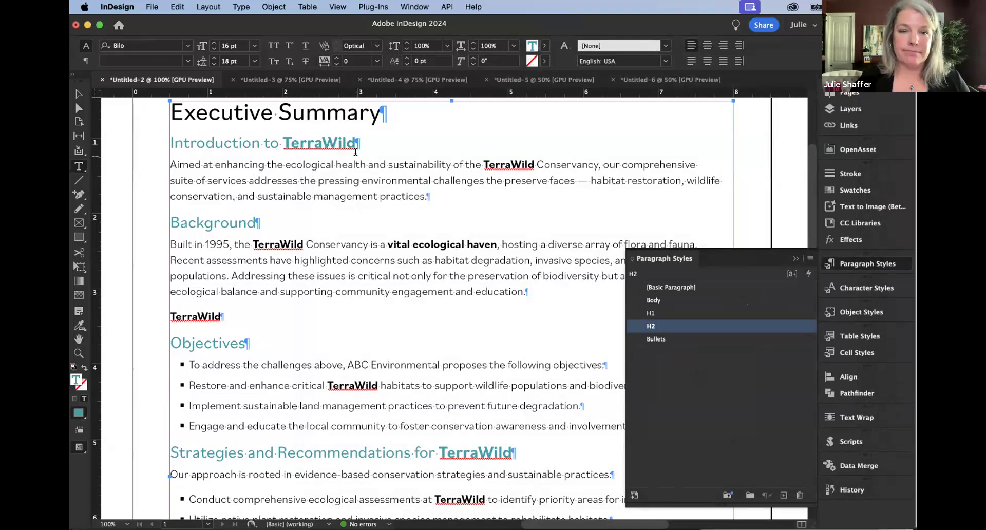
scroll(355, 152, up, 1)
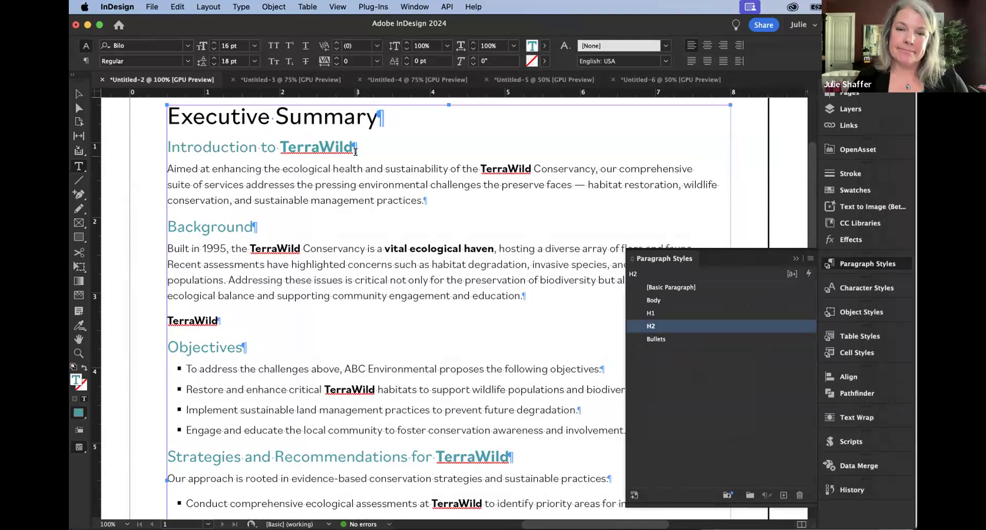
Locate the Hide Hidden Characters command that controls the formatting marks in the Executive Summary text.
click(363, 170)
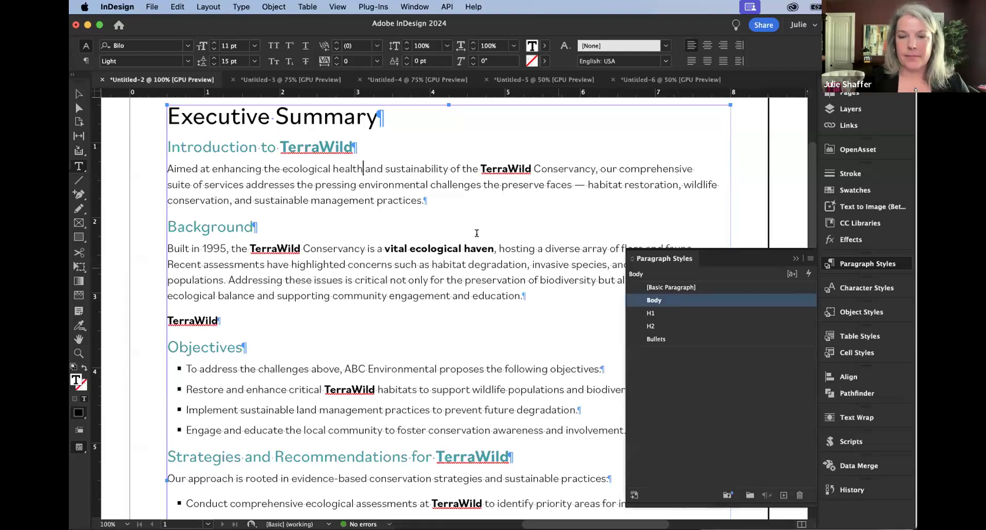
click(243, 7)
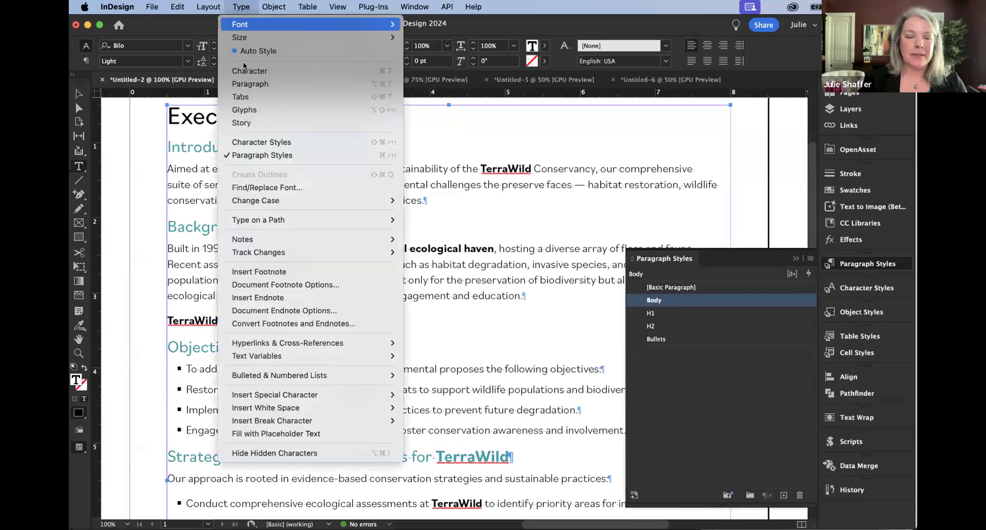
click(313, 455)
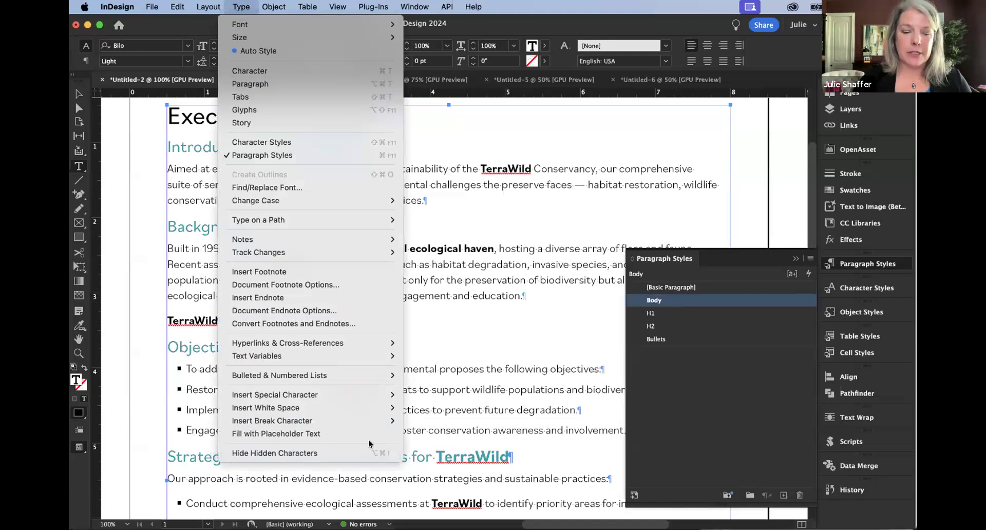
Examine the Dynamic Spelling settings in the Spelling preferences and leave them without making changes.
scroll(475, 278, right, 2)
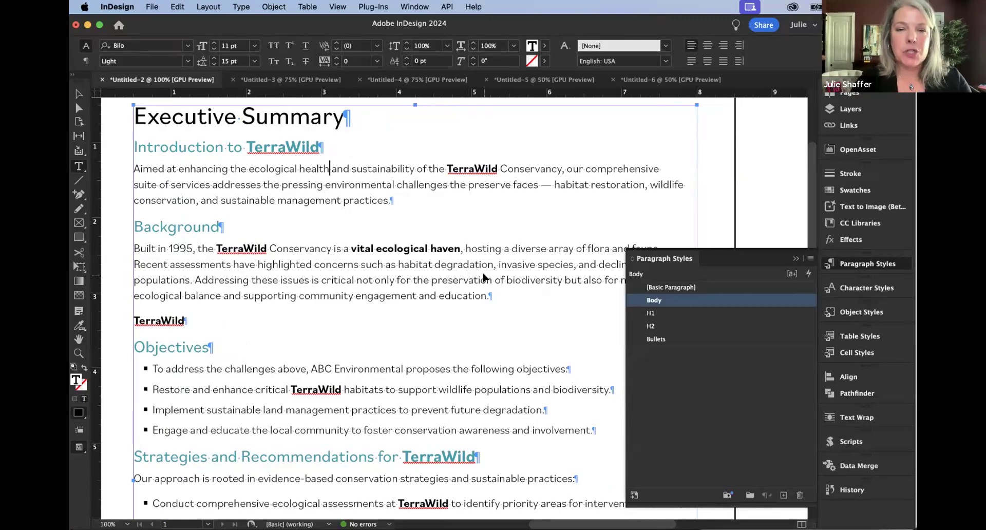
key(super+k)
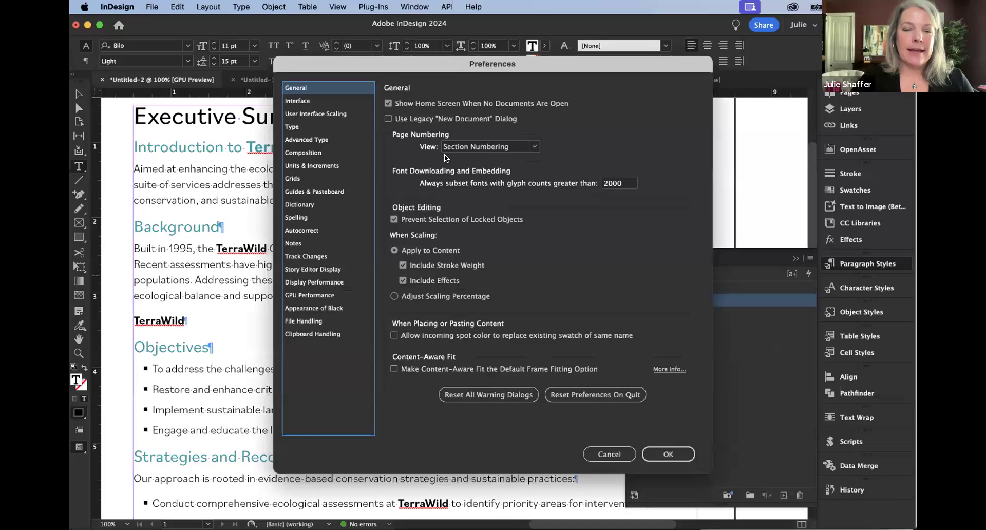
click(298, 217)
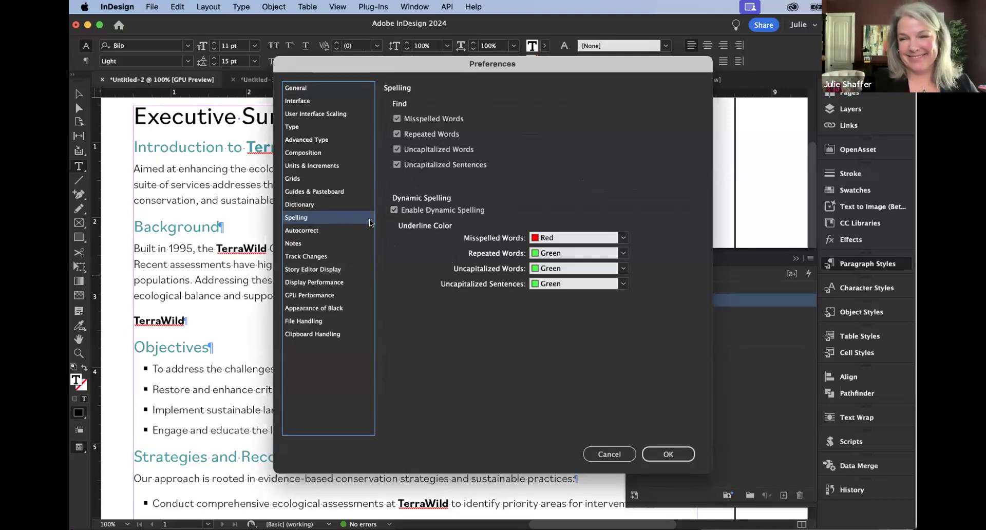
click(616, 454)
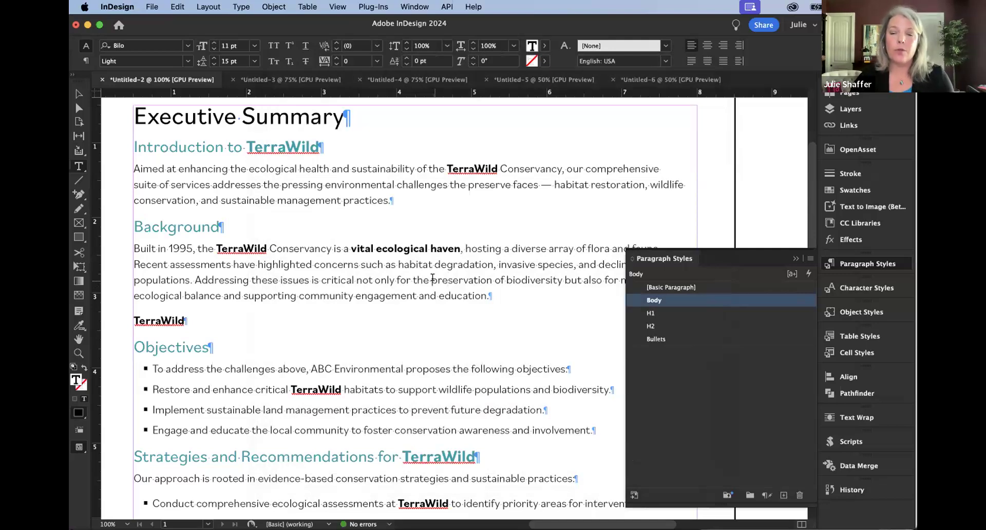
Try to select all unused paragraph styles in the Executive Summary document.
click(809, 259)
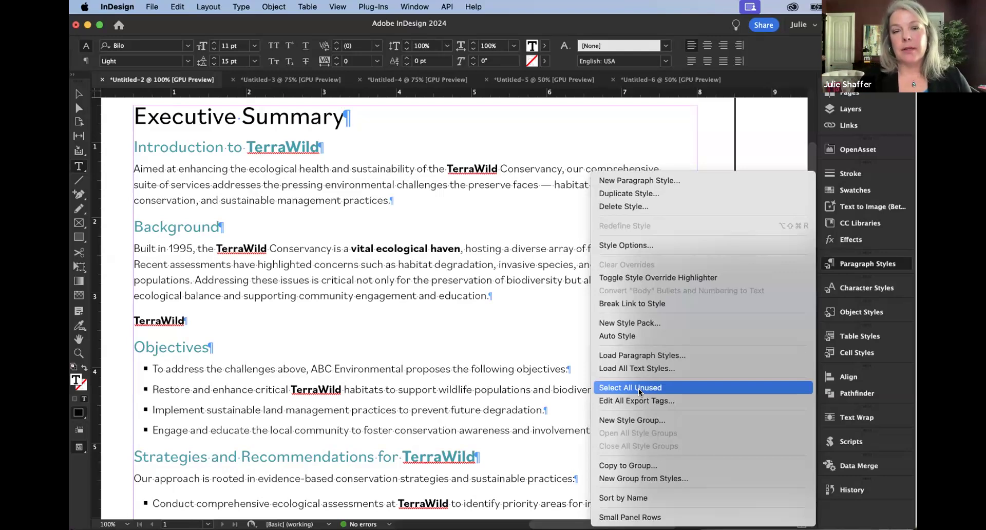
click(639, 388)
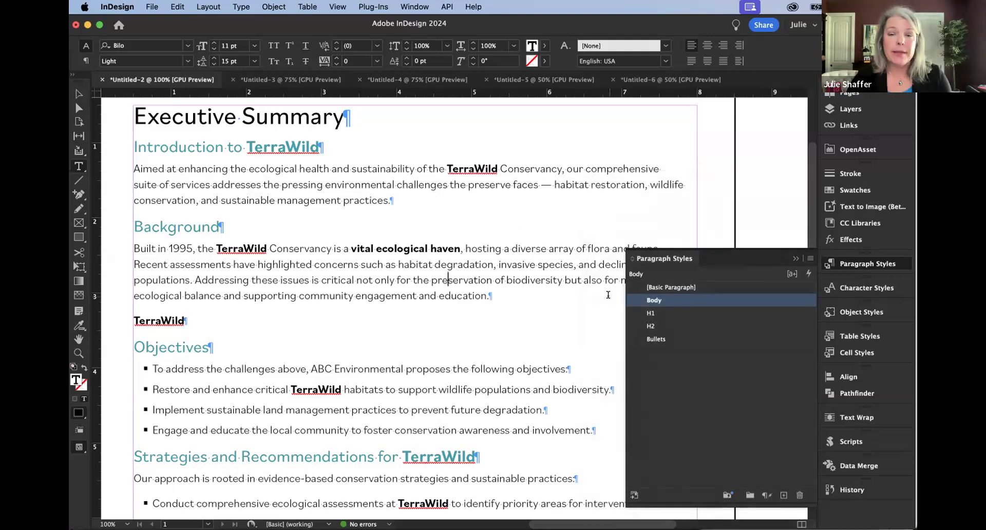
Review the GREP rules in the Bullets paragraph style.
right_click(658, 303)
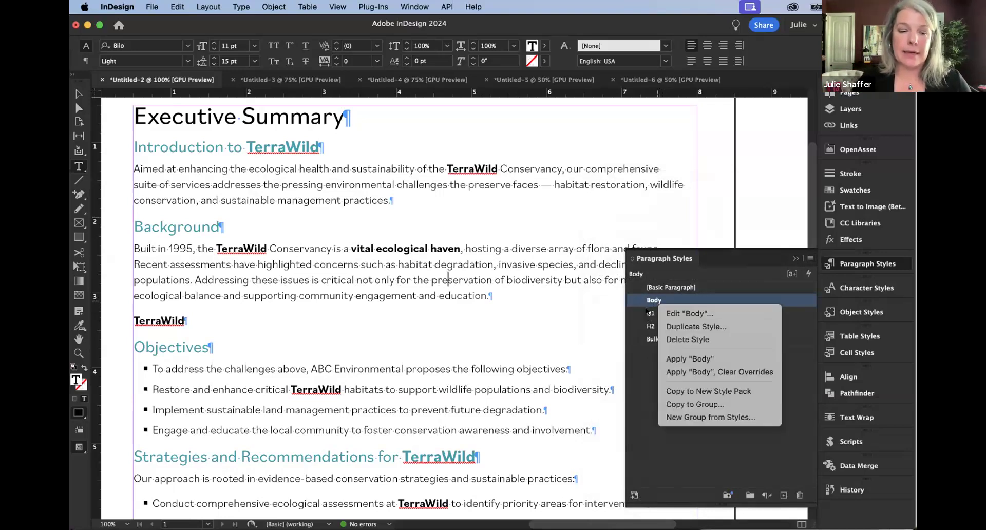
right_click(646, 338)
right_click(646, 337)
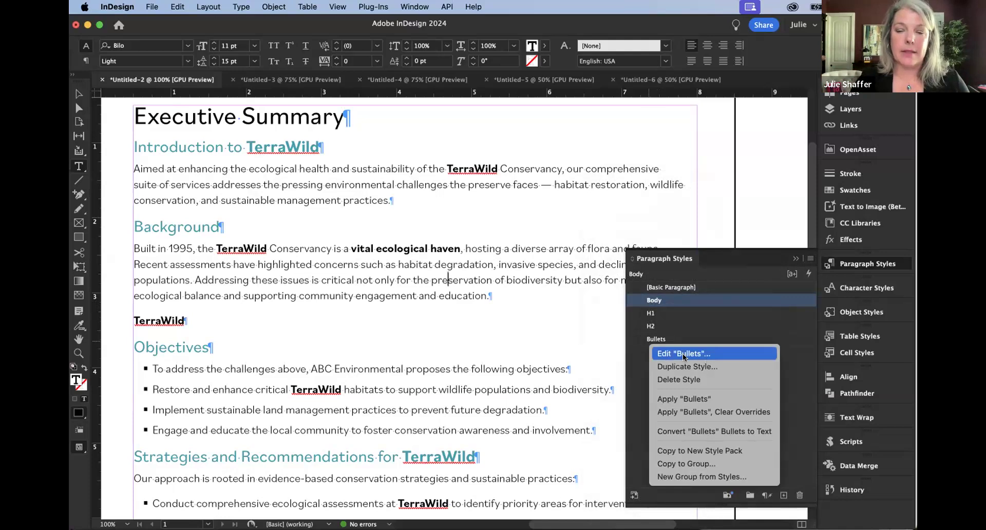
click(683, 354)
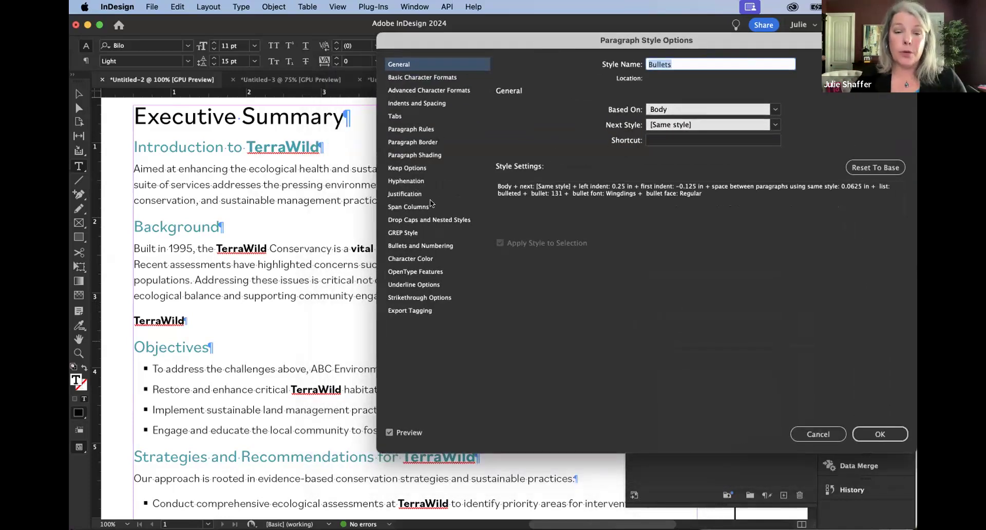
click(400, 232)
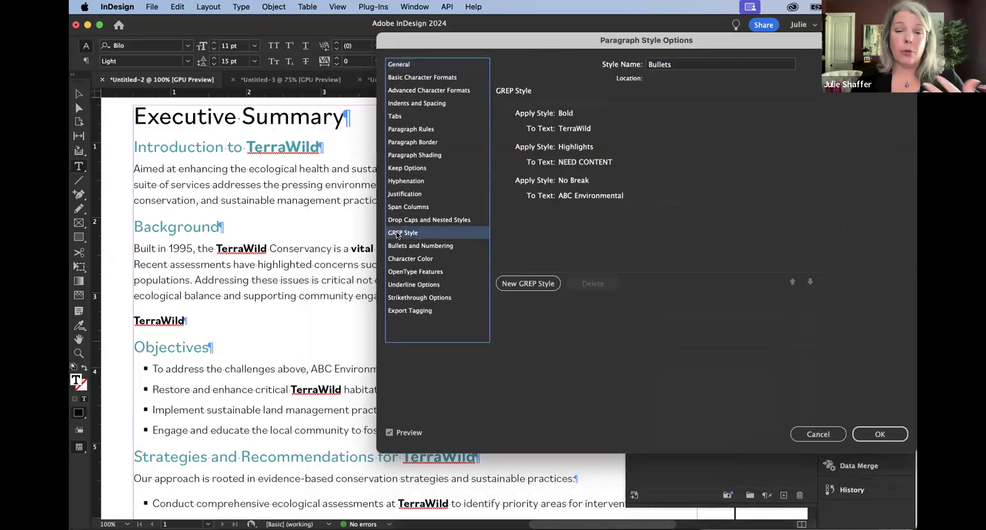
Try a nested style in the Bullets paragraph style that applies Bold through 1 Words, and discard it.
click(420, 220)
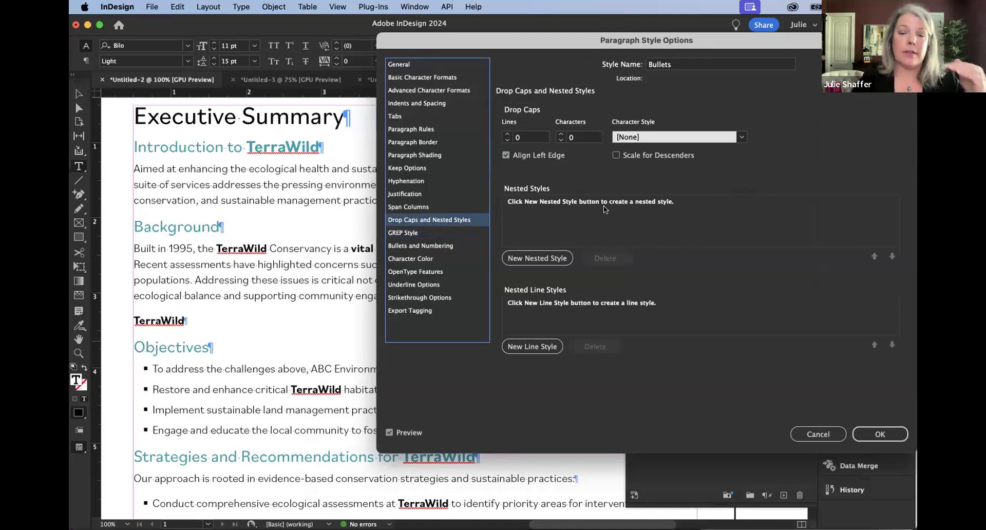
click(537, 259)
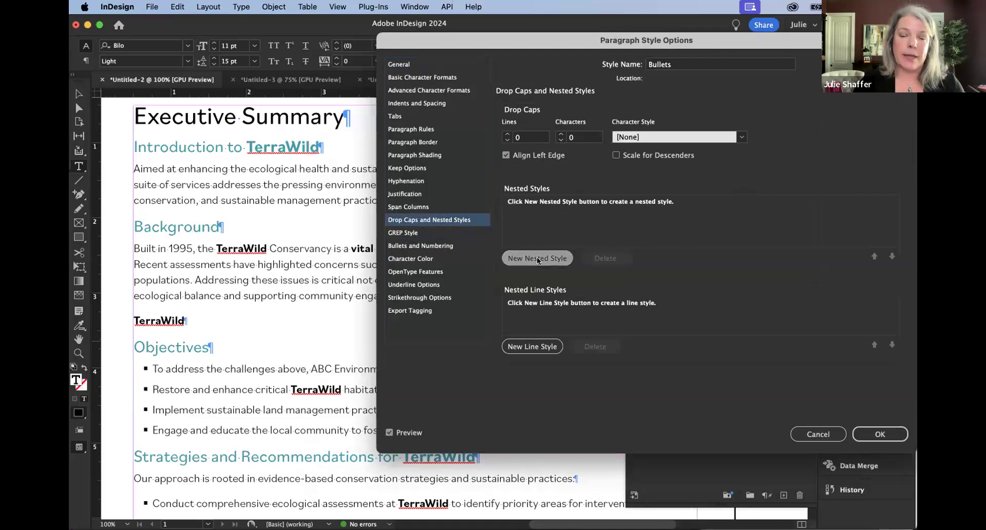
click(586, 201)
click(546, 251)
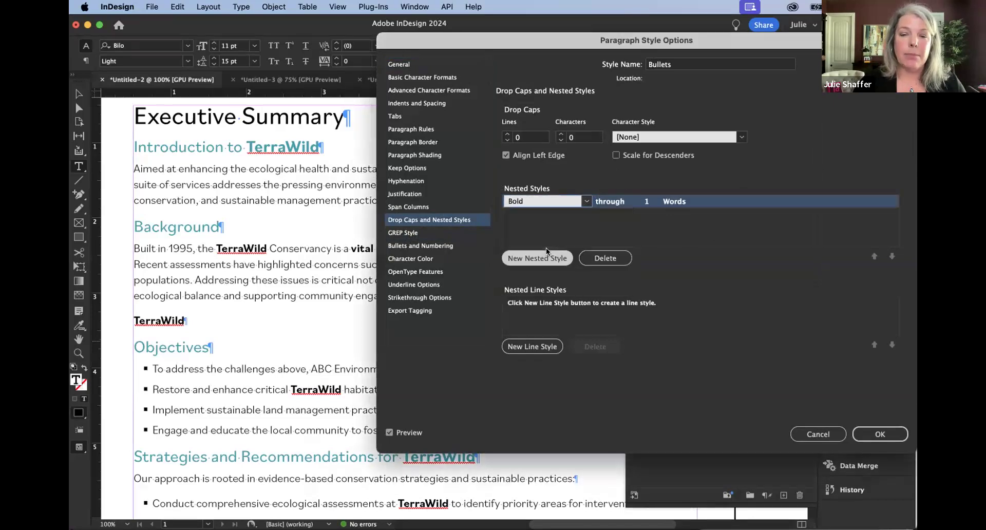
click(695, 201)
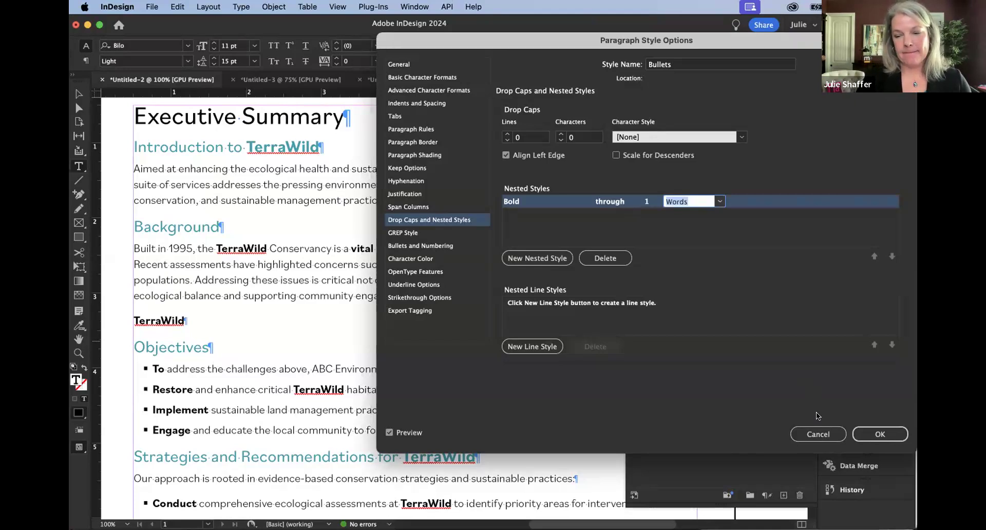
click(809, 428)
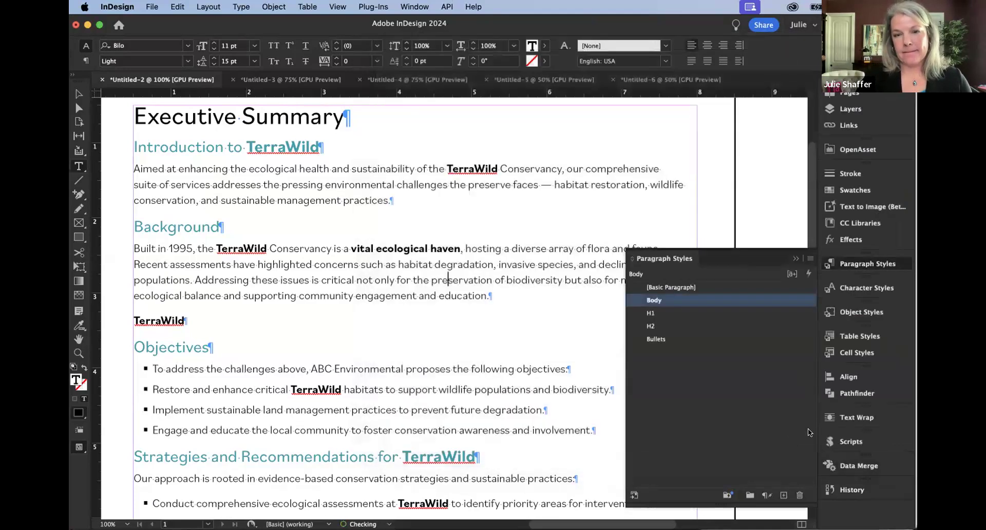
click(795, 260)
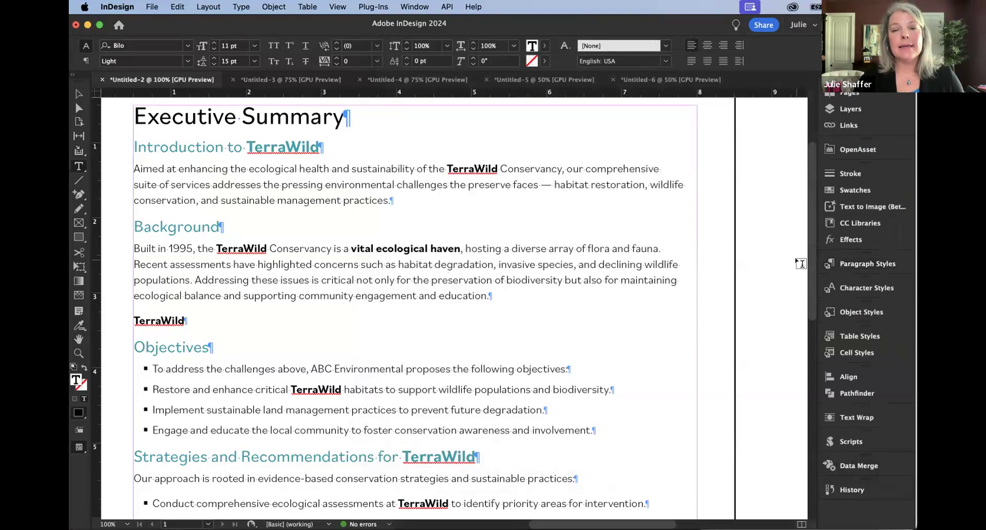
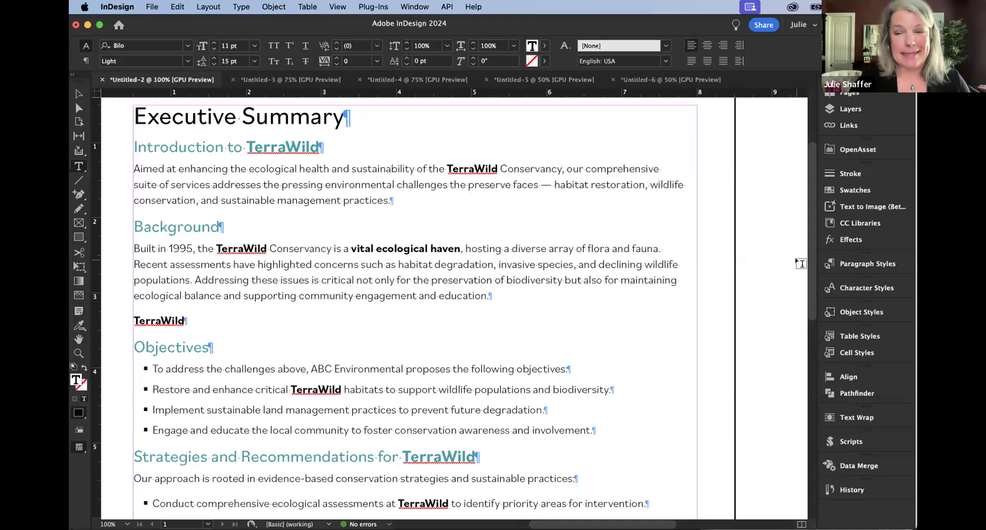
Browse the styles and templates stored in the _2024 BEYOND BASICS CC library.
click(852, 221)
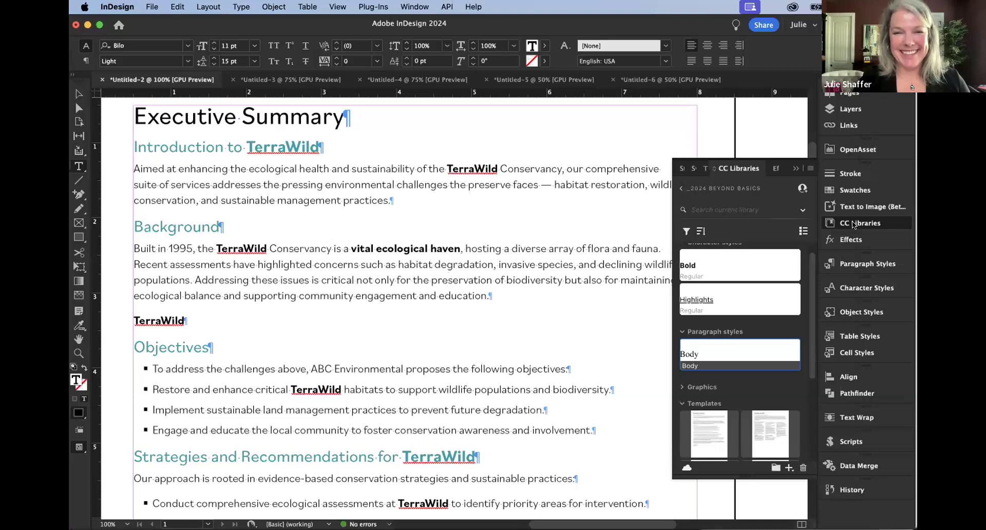
click(794, 168)
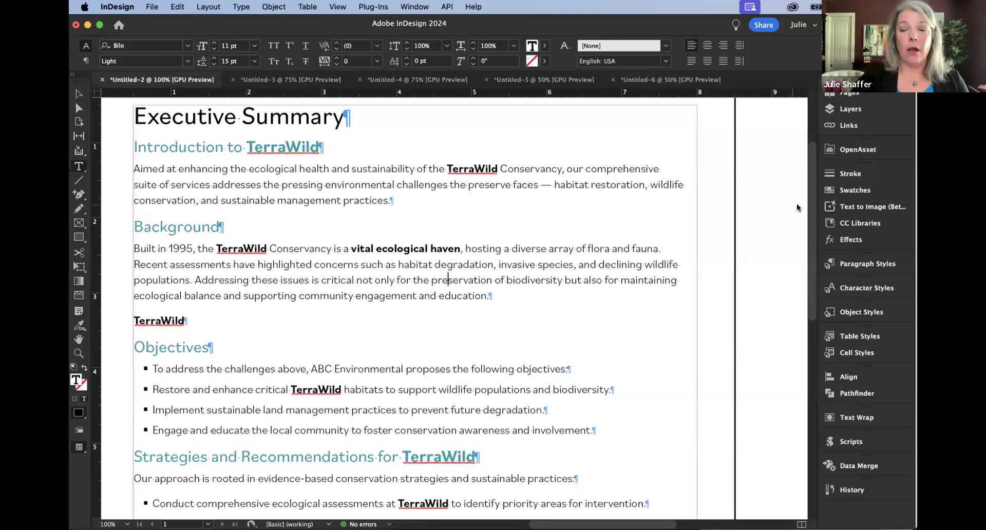
click(858, 223)
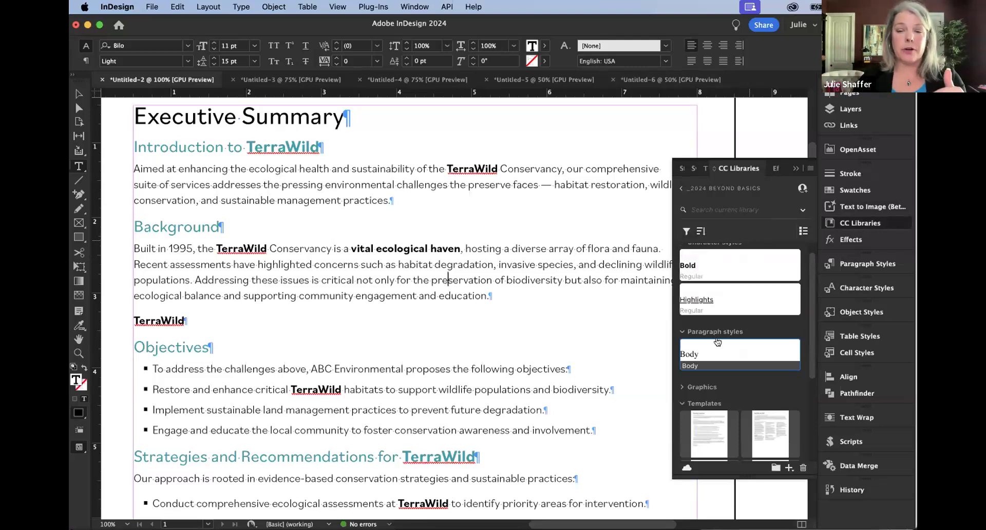
scroll(781, 382, down, 3)
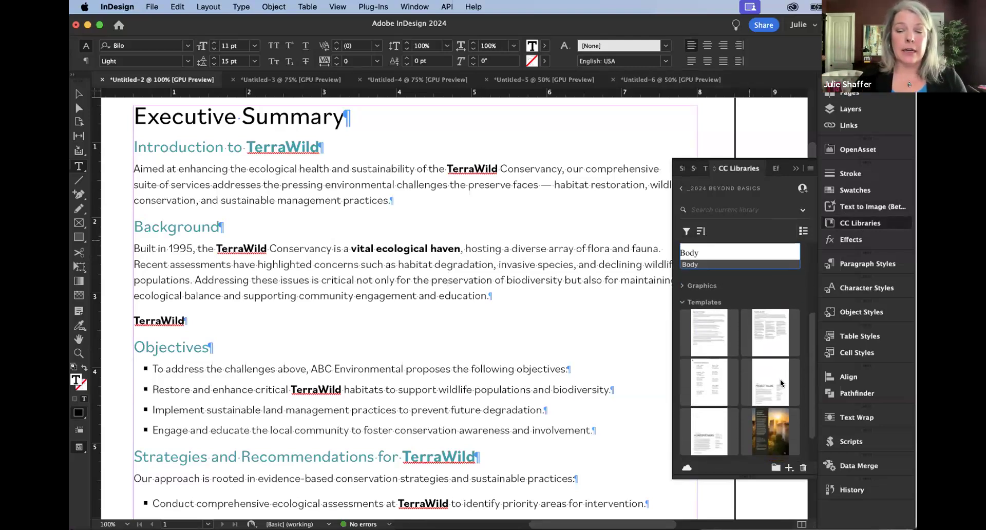
scroll(781, 383, down, 2)
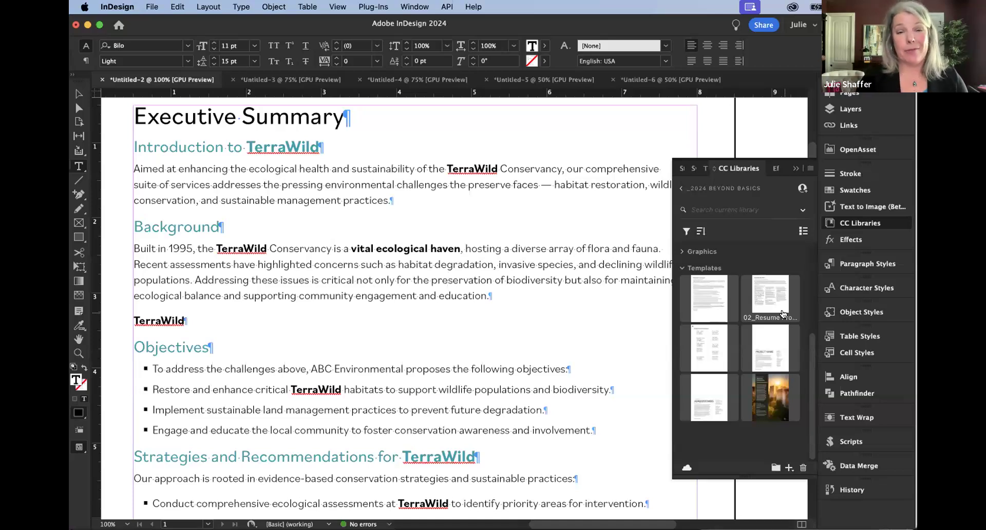
Switch to the Untitled-5 project sheet document and examine its page with the Selection tool.
click(442, 80)
click(290, 79)
click(540, 81)
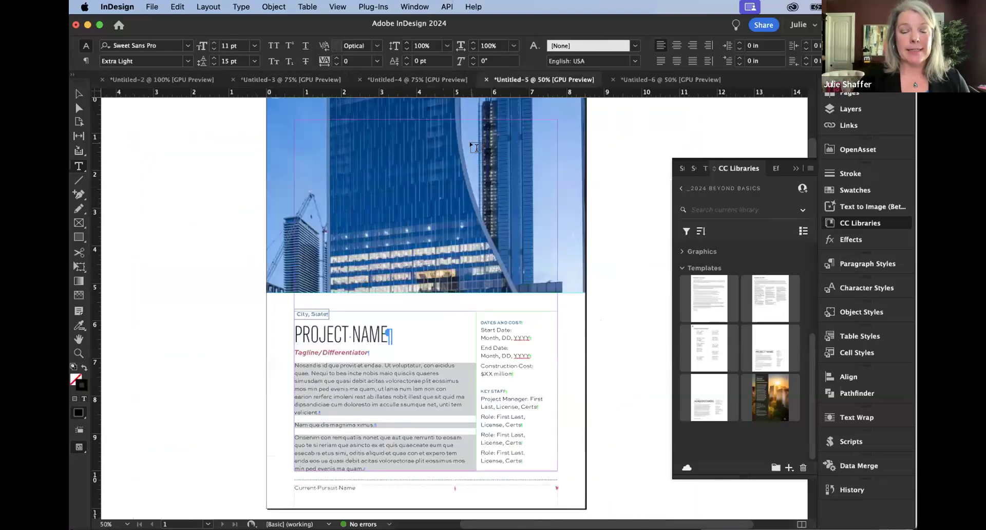
click(78, 94)
scroll(455, 188, up, 2)
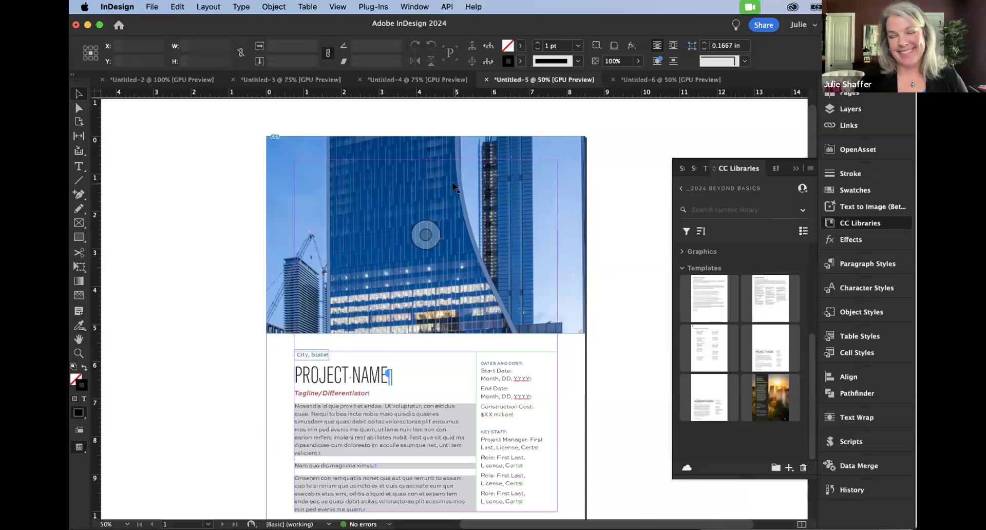
click(793, 168)
Return to the Executive Summary document and review the Keep Options of the Body paragraph style without changing them.
click(147, 80)
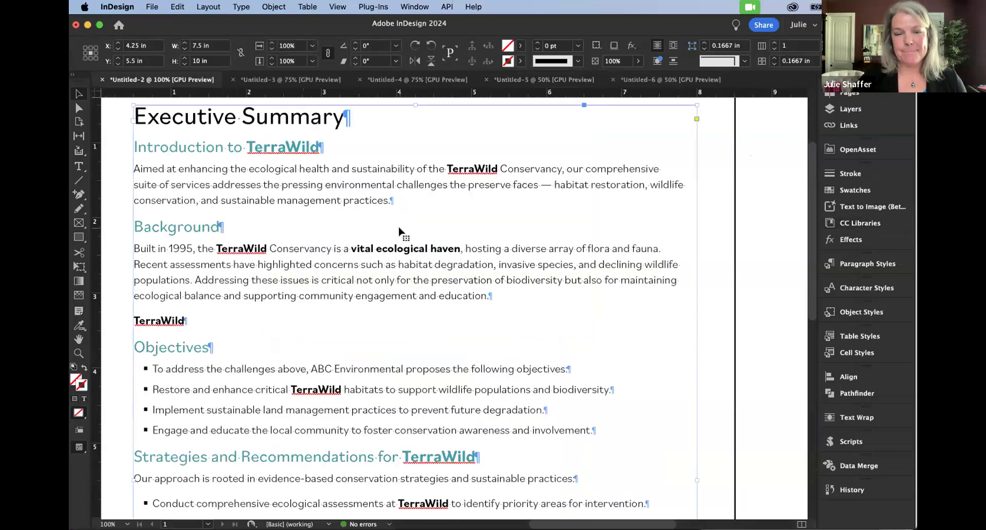
click(855, 266)
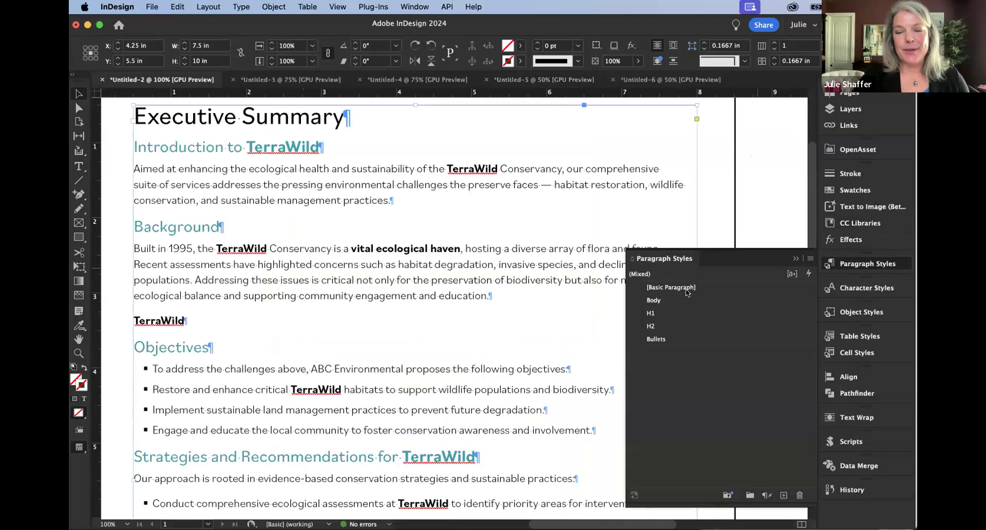
right_click(668, 302)
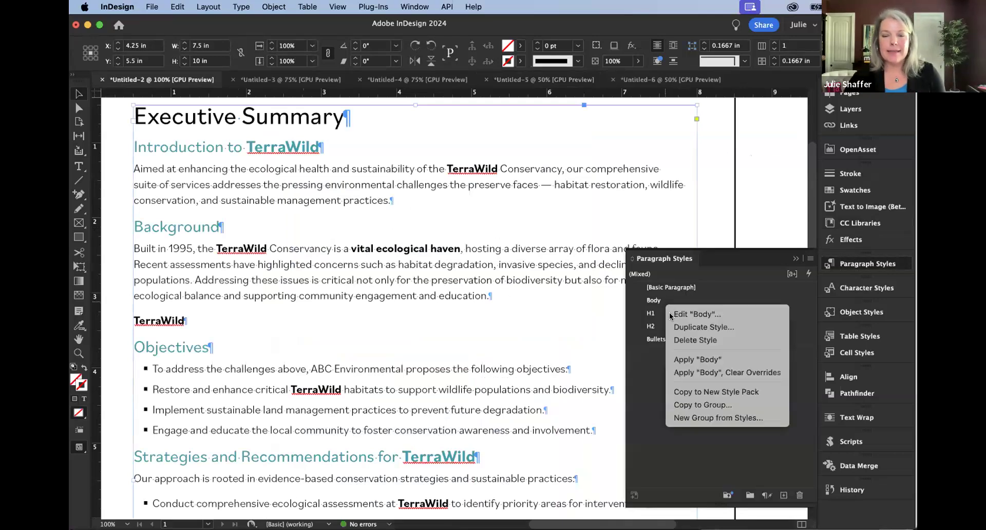
click(677, 314)
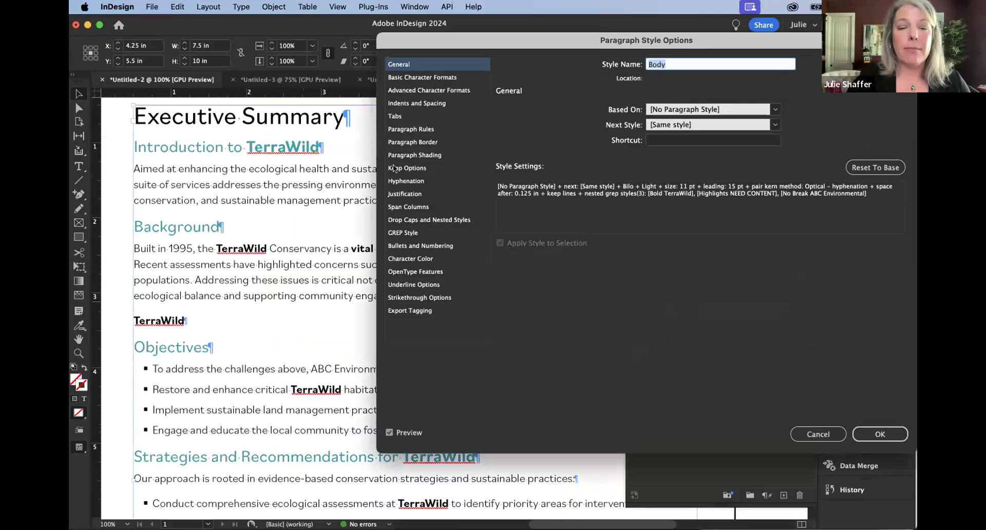
click(419, 168)
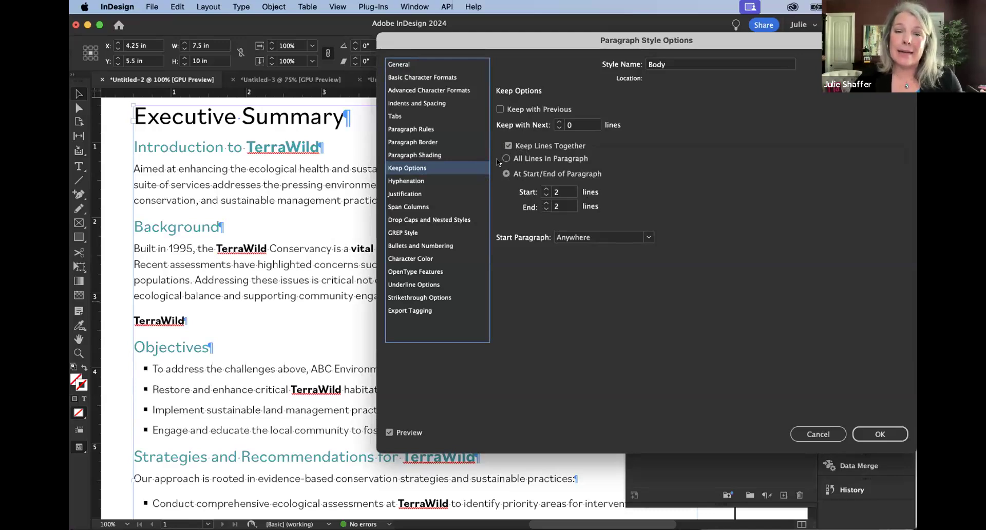
drag(471, 42, 448, 32)
click(869, 423)
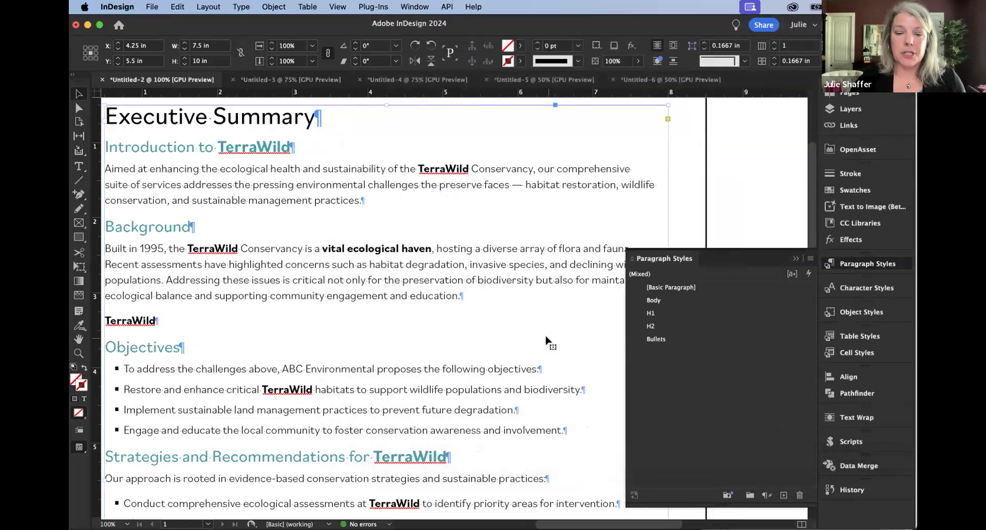
Narrow the Executive Summary text frame from its right edge to about 4.61 in wide.
scroll(547, 341, right, 5)
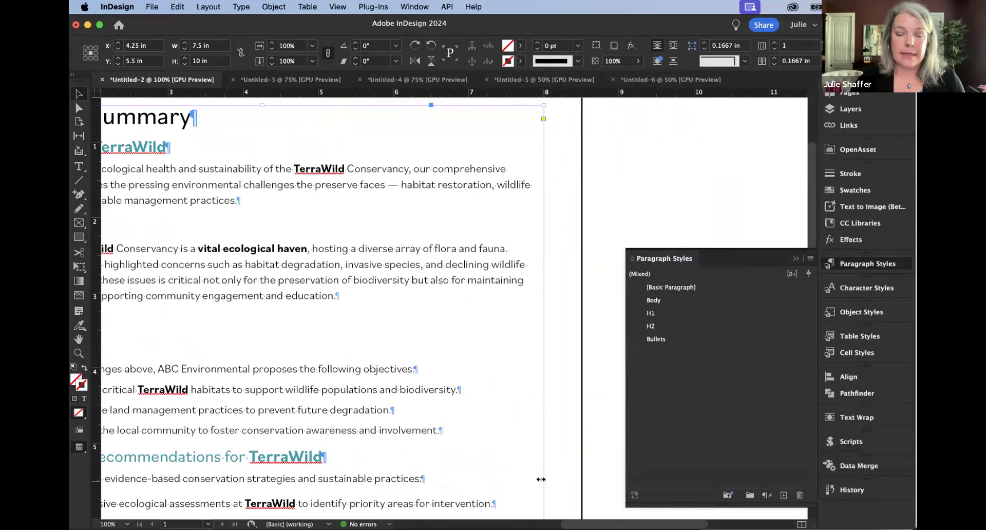
drag(541, 479, 367, 477)
scroll(330, 330, left, 7)
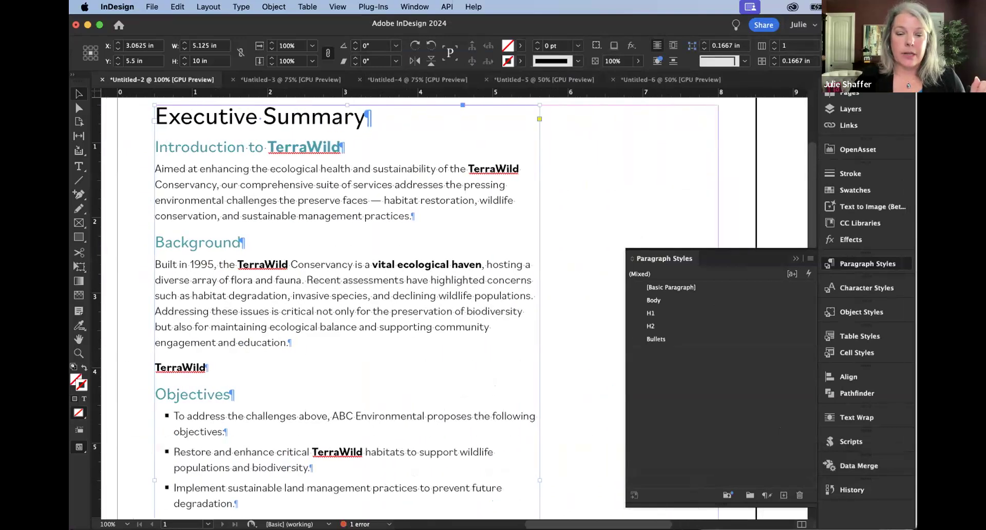
drag(539, 480, 497, 473)
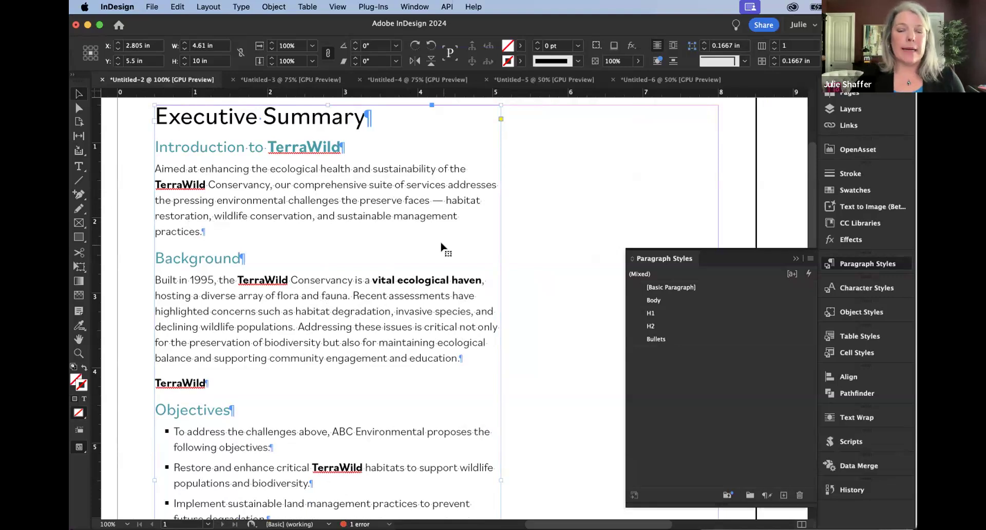
Preview Balance Ragged Lines in the Body paragraph style's Indents and Spacing settings, and turn the option back off.
right_click(663, 302)
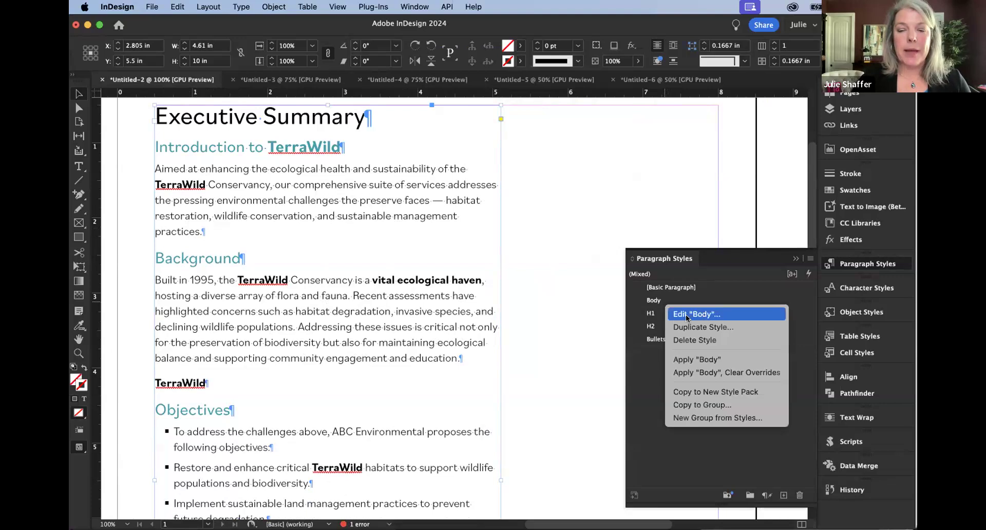
click(693, 314)
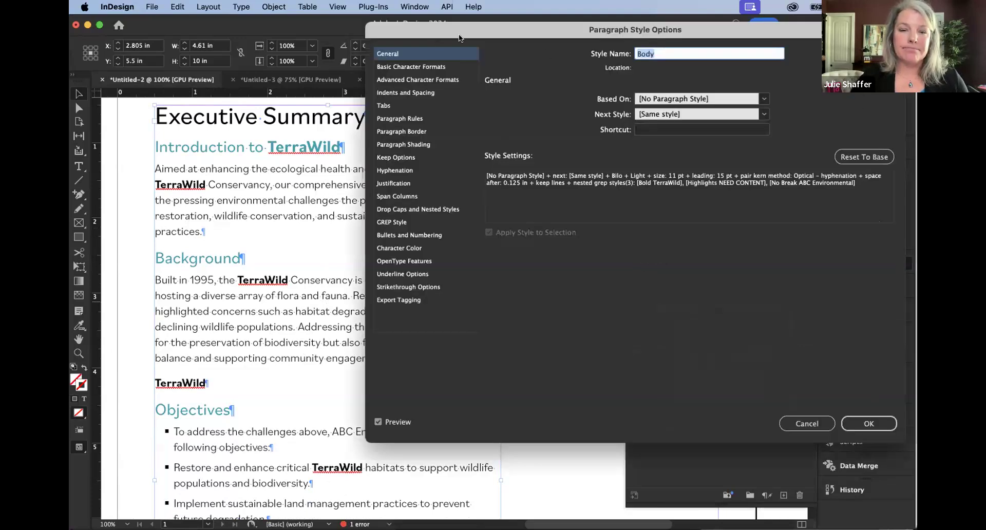
drag(458, 34, 500, 35)
click(454, 94)
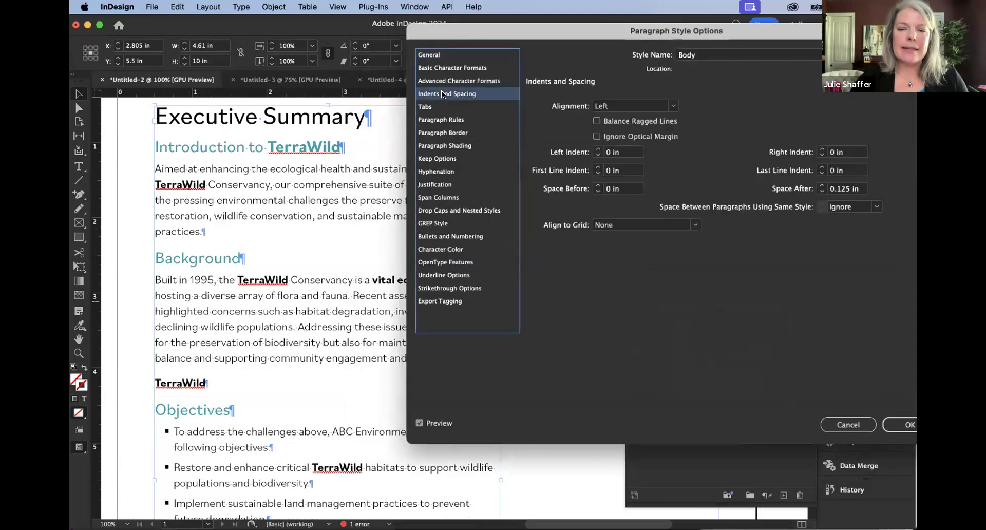
click(597, 121)
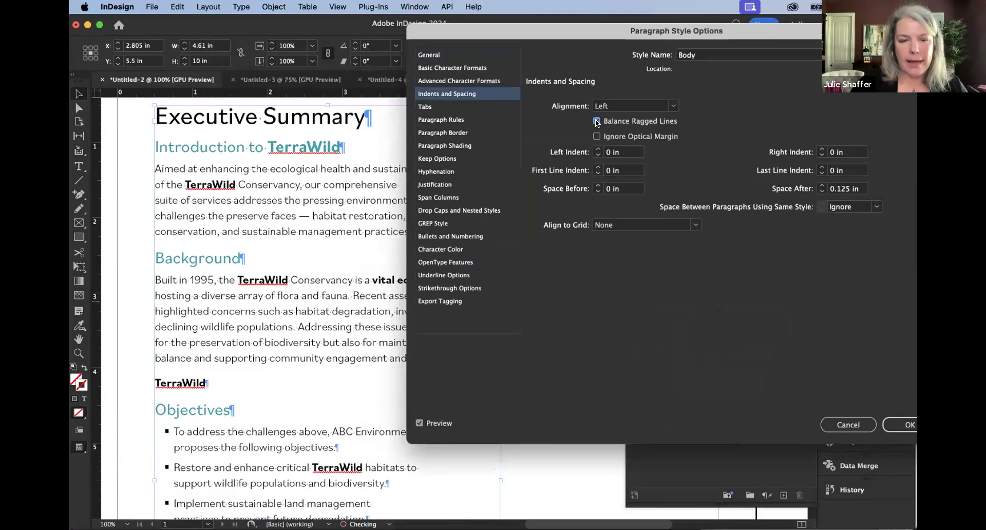
drag(528, 29, 676, 45)
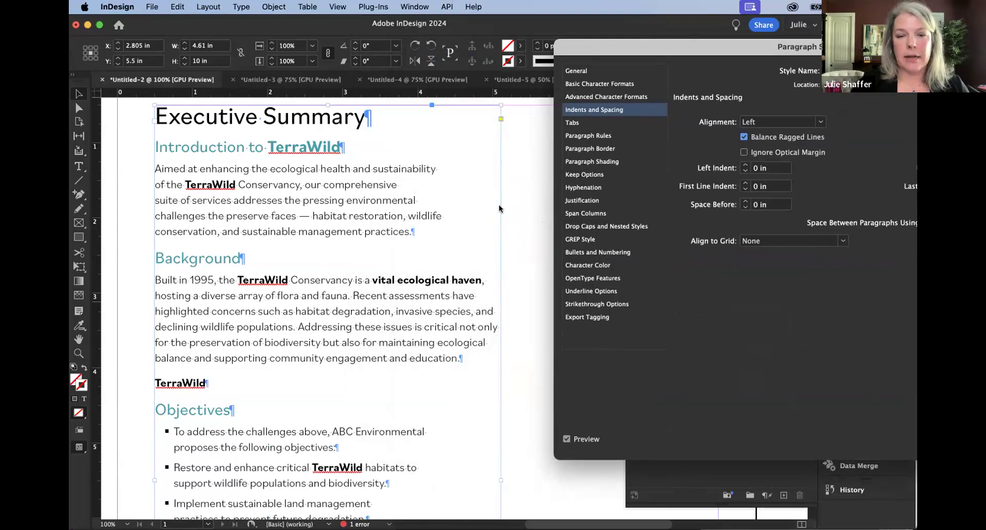
click(744, 138)
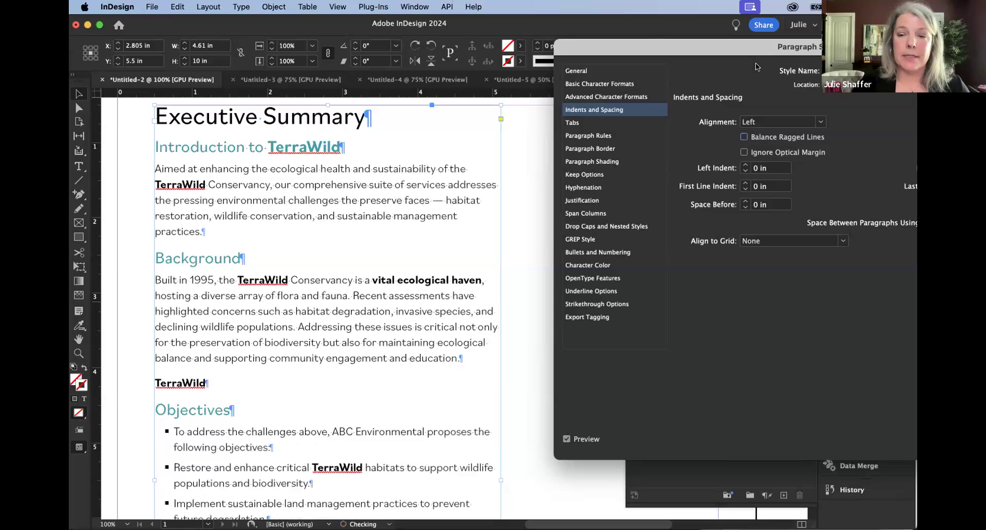
Add a GREP style to the Body paragraph style that applies No Break to the text .{10}$.
drag(731, 53, 510, 42)
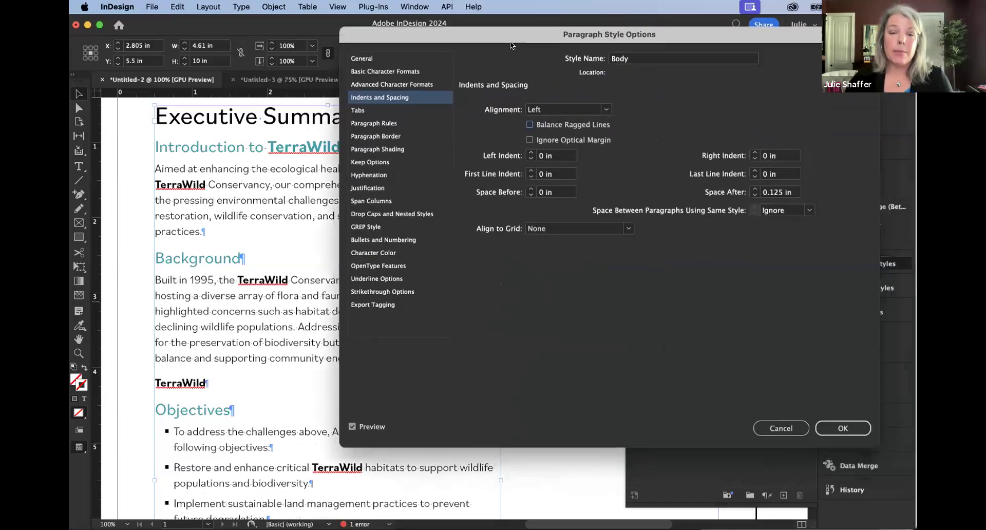
click(364, 227)
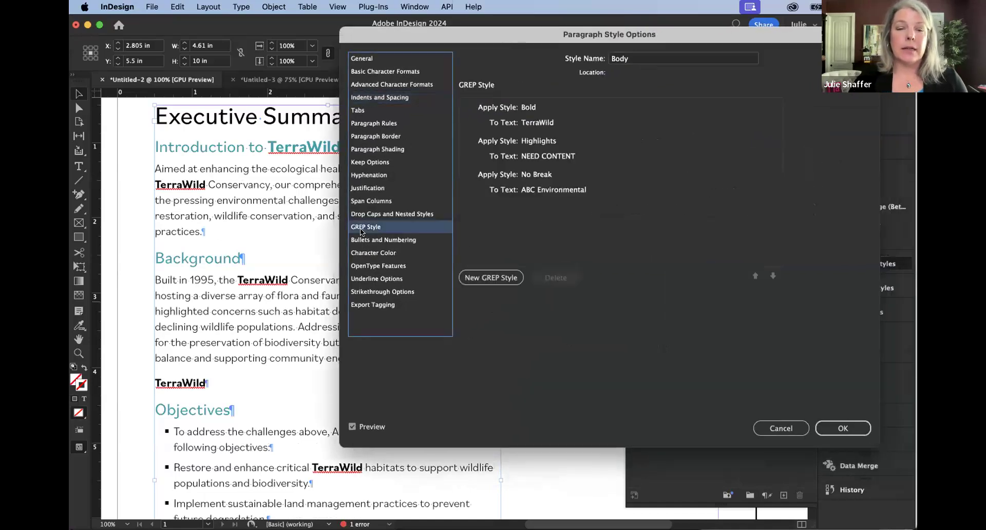
click(498, 277)
click(648, 208)
click(571, 230)
click(543, 222)
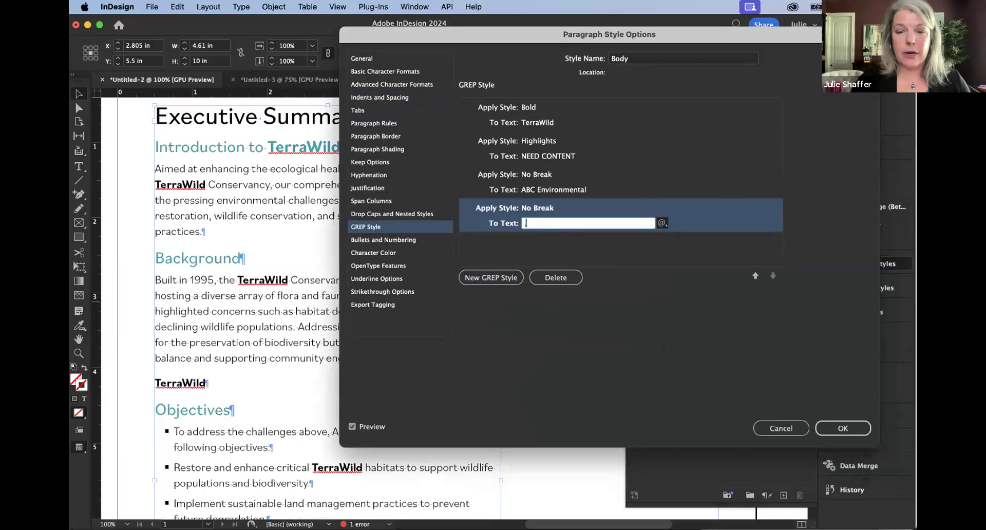
text(()
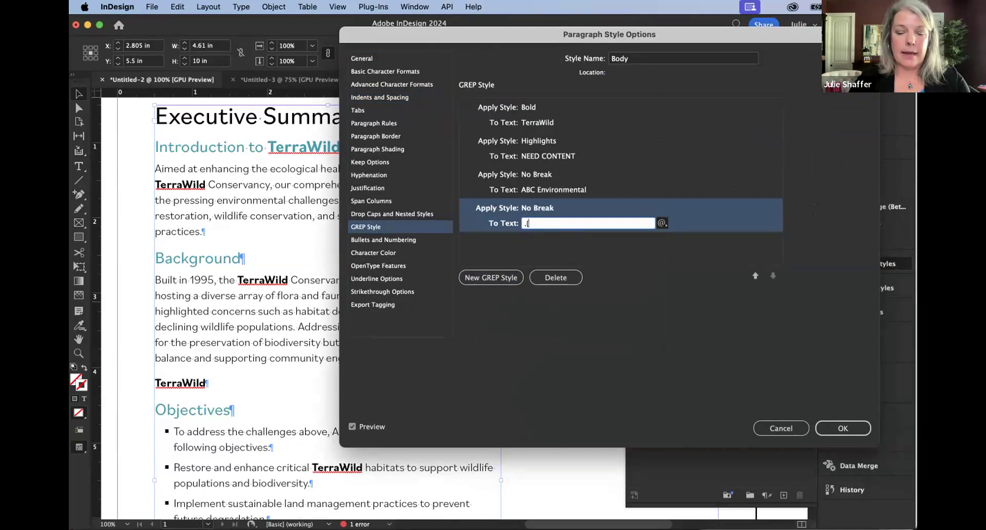
text(10)
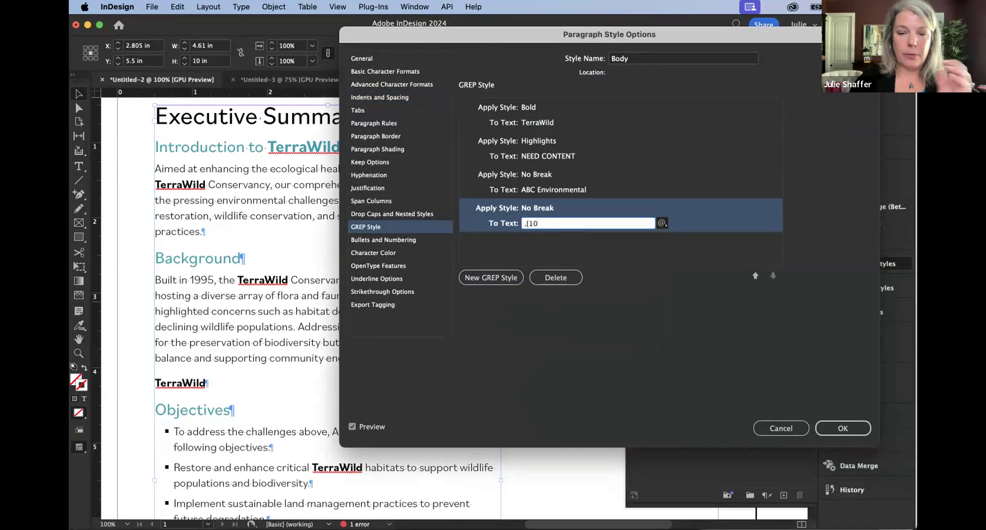
text(}$)
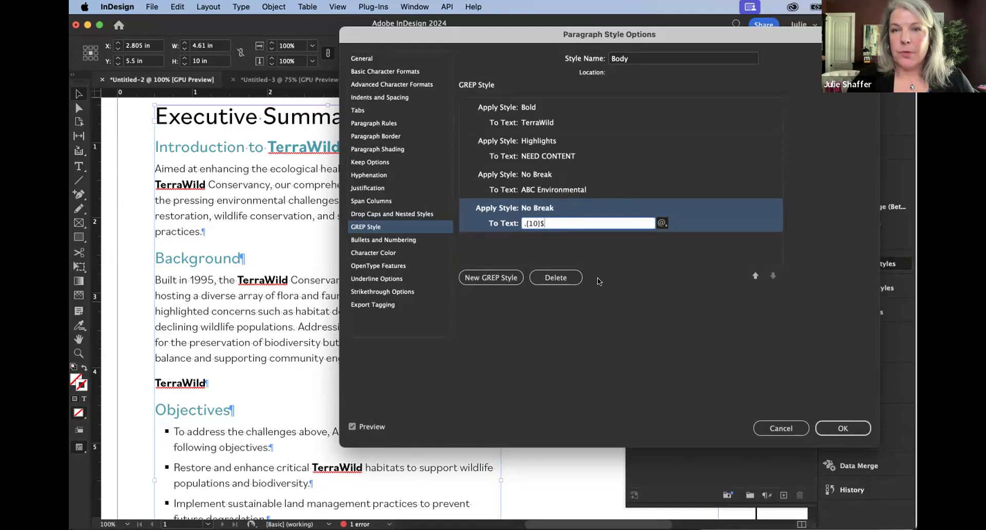
click(846, 432)
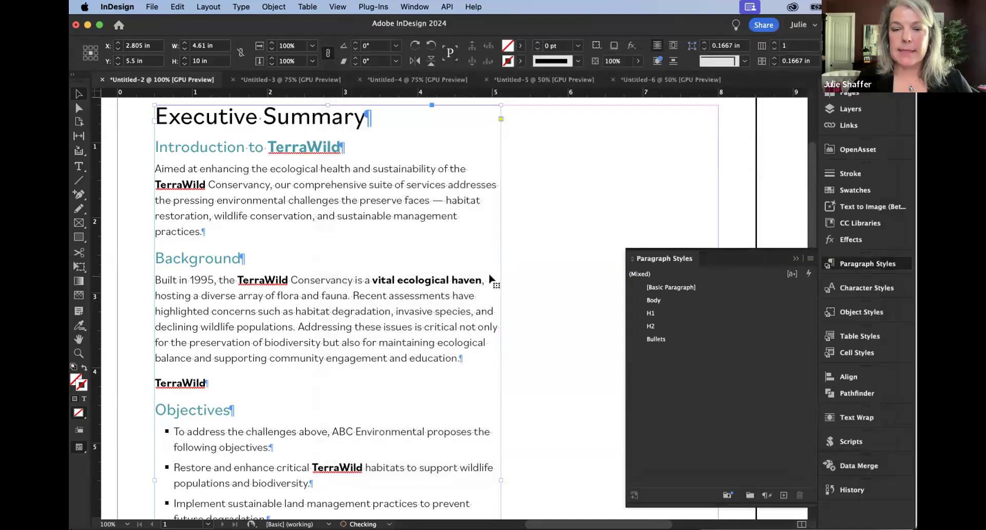
Widen the Executive Summary text frame from its right edge to 7.45 in.
key(super+minus)
scroll(489, 278, right, 5)
drag(433, 309, 591, 308)
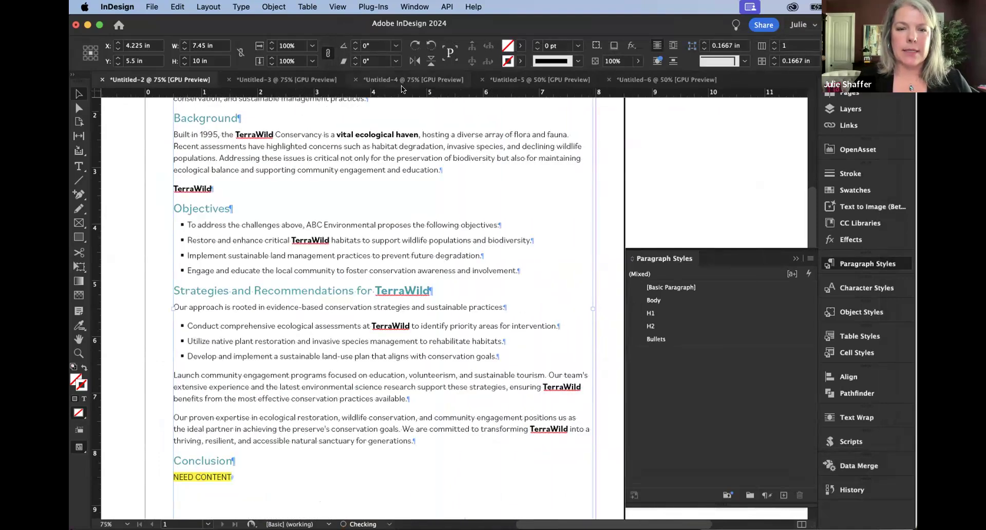
Switch to the Untitled-5 project sheet and examine how the dates, cost and key staff sidebar frame is anchored to the project text.
click(400, 82)
click(517, 80)
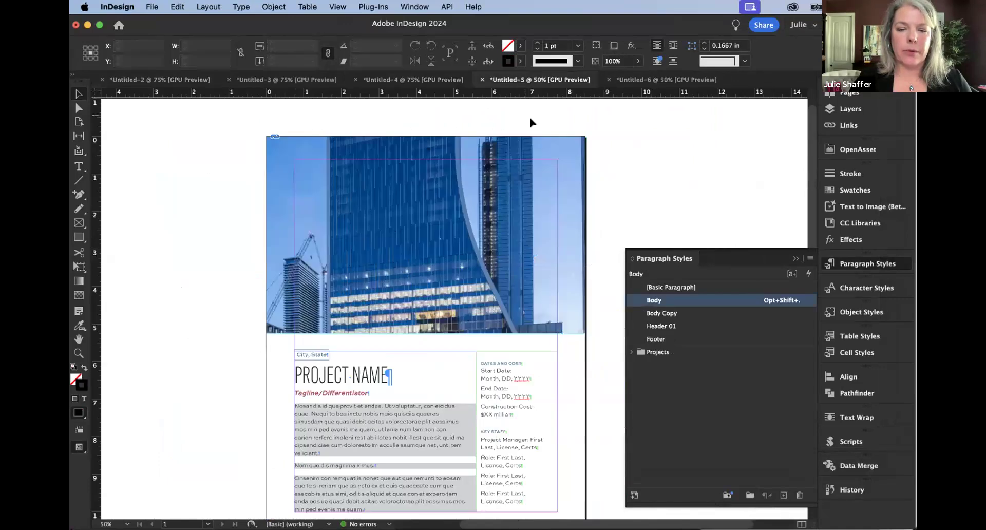
scroll(531, 121, down, 3)
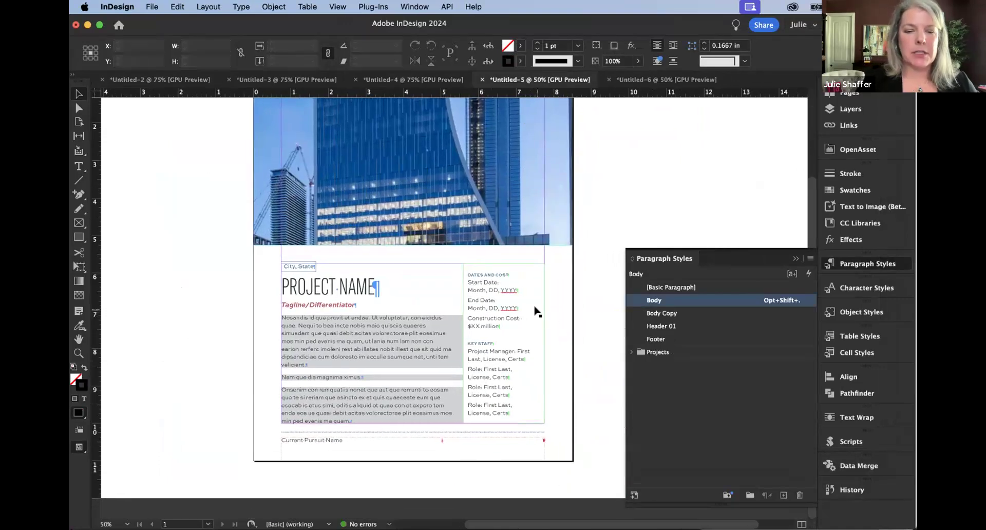
click(534, 312)
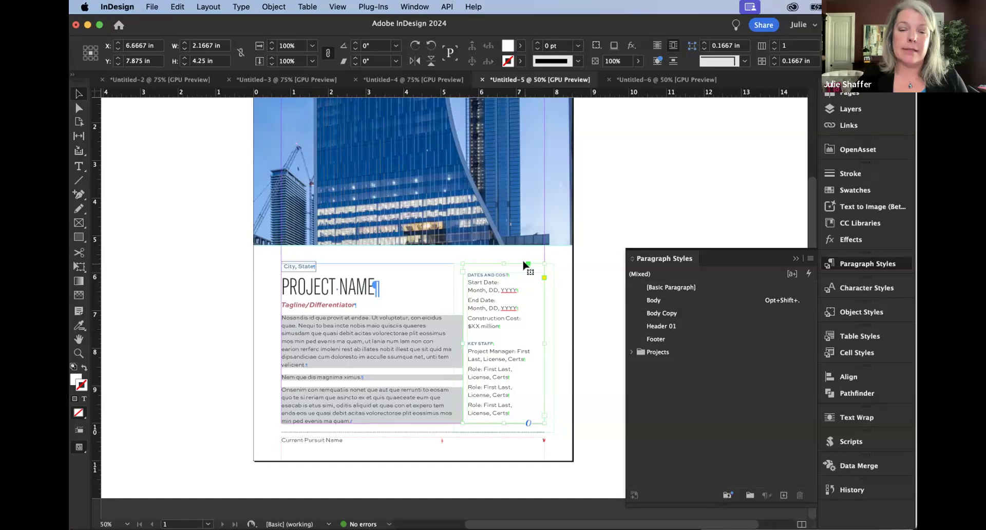
drag(527, 264, 386, 288)
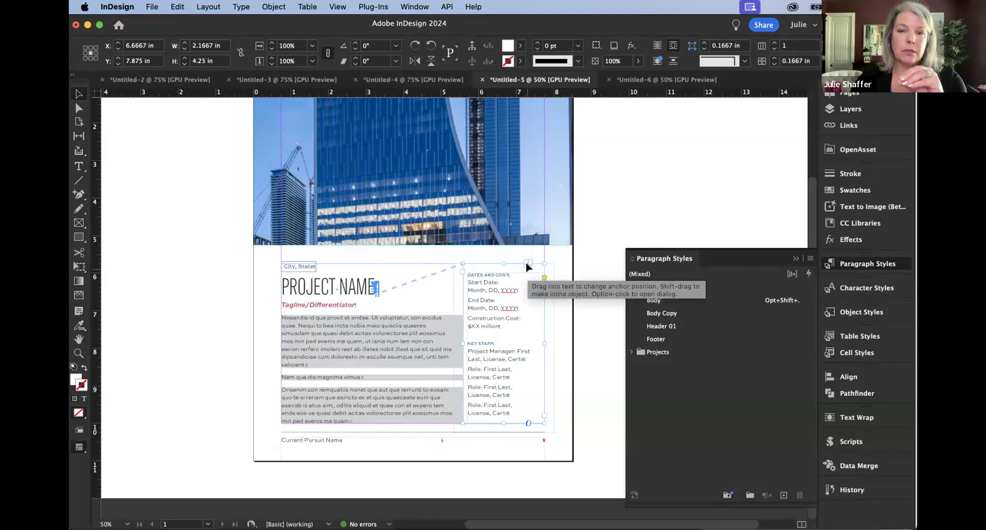
drag(527, 266, 512, 324)
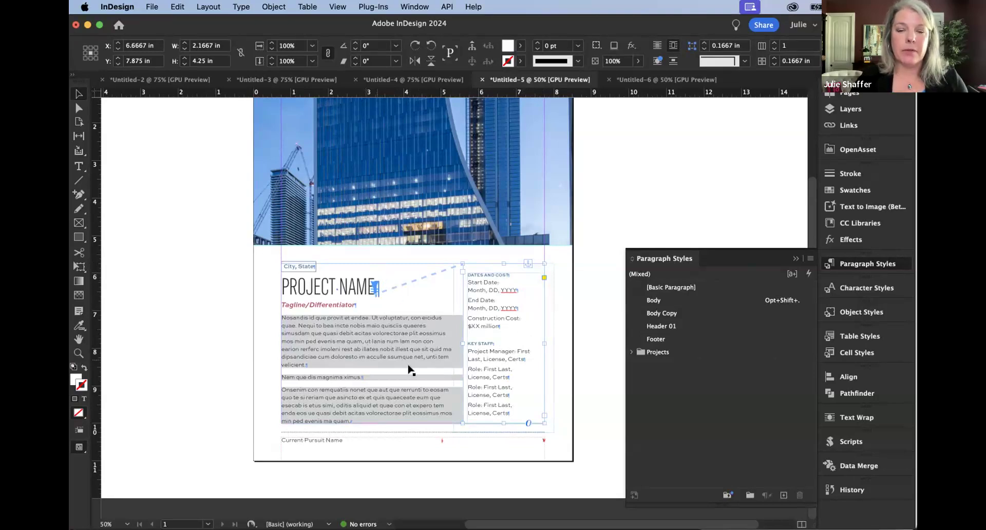
Try moving the main project text frame past the page's left edge to test the anchored sidebar, and undo the move.
drag(404, 268, 342, 261)
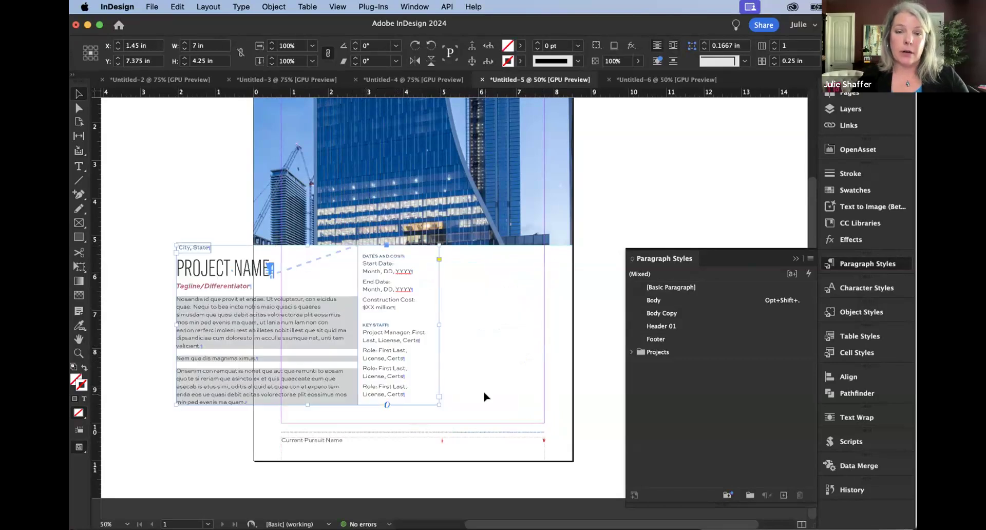
key(super+z)
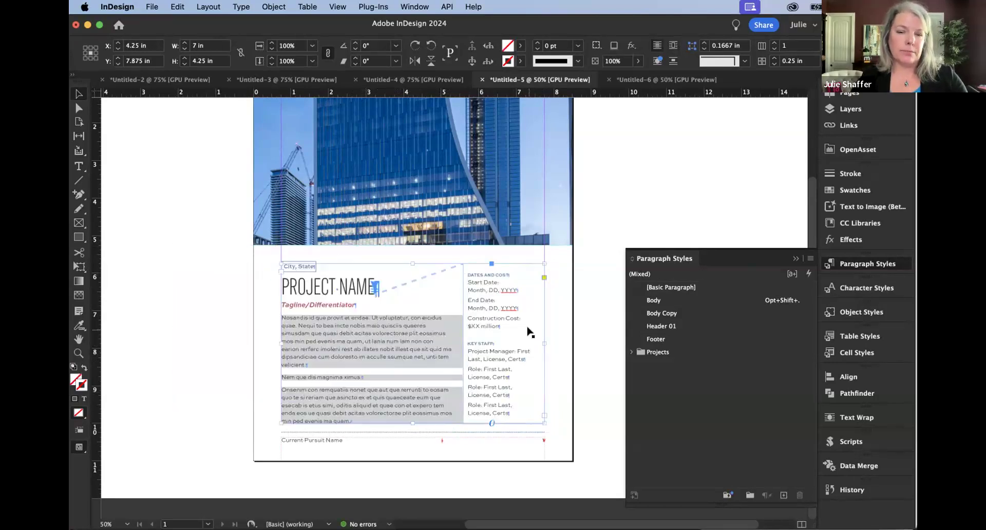
click(559, 309)
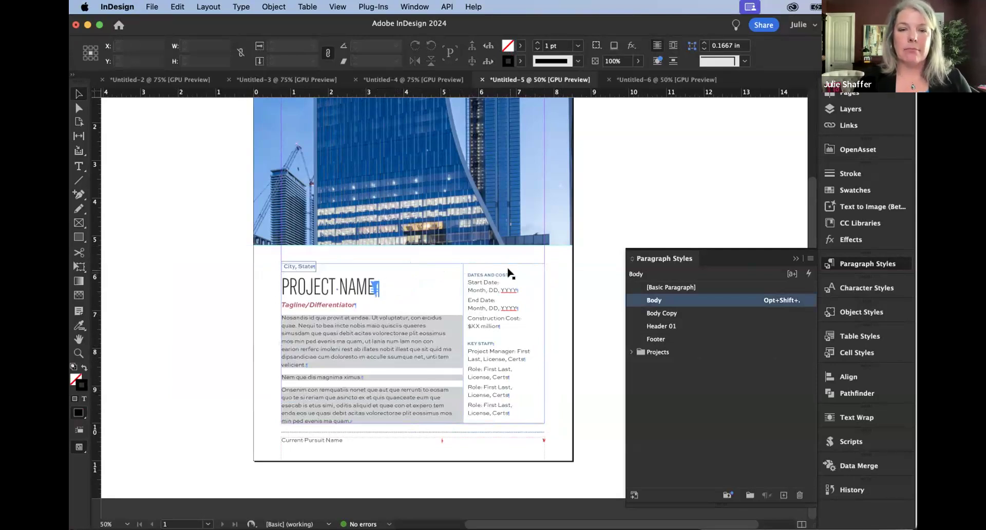
In the Untitled-4 Project Team References document, insert empty paragraphs after the first contact's email line and remove them again.
click(374, 81)
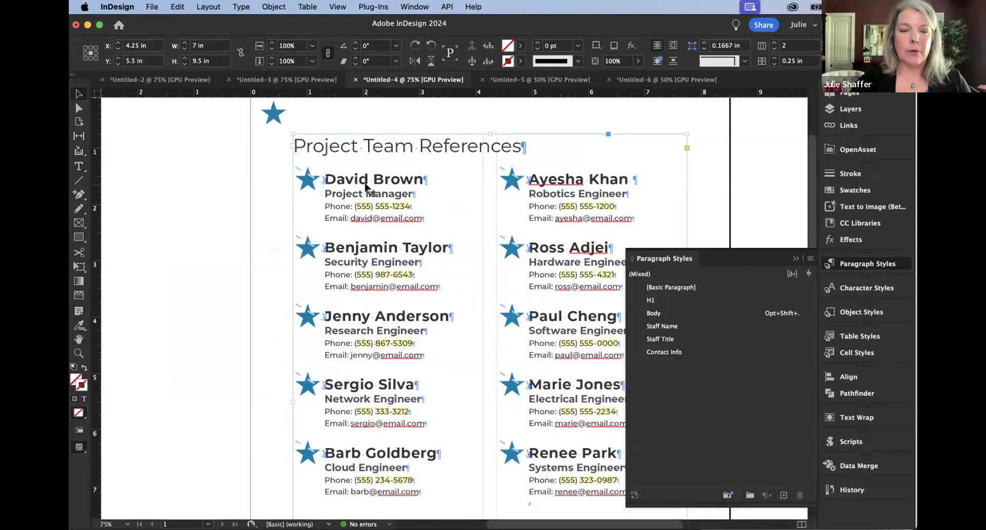
double_click(345, 193)
click(439, 216)
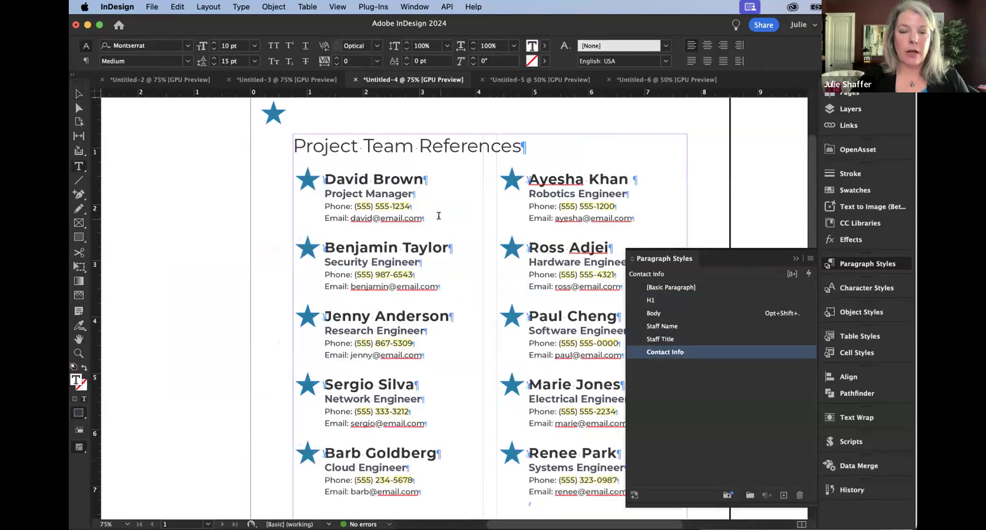
key(Return)
key(Return)
key(Return)
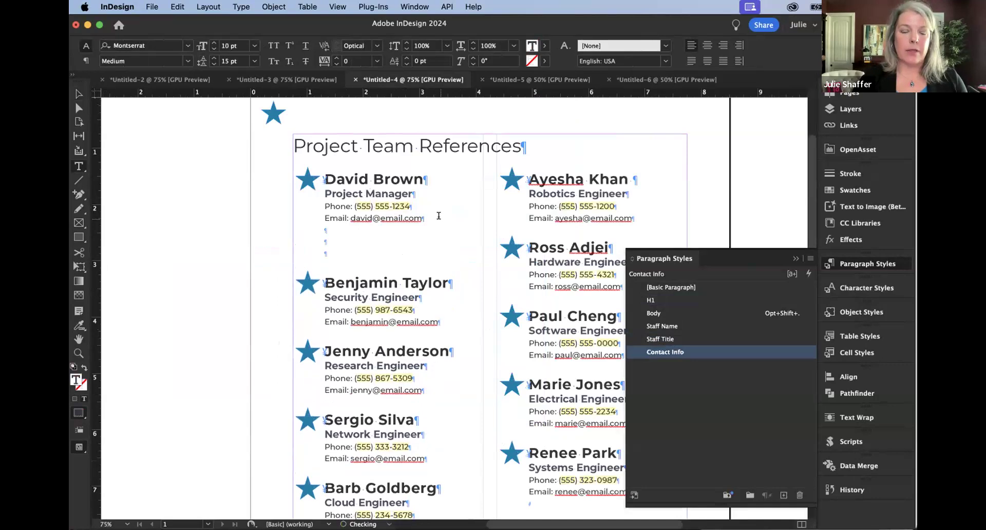
key(Return)
key(BackSpace)
key(BackSpace)
key(BackSpace)
key(BackSpace)
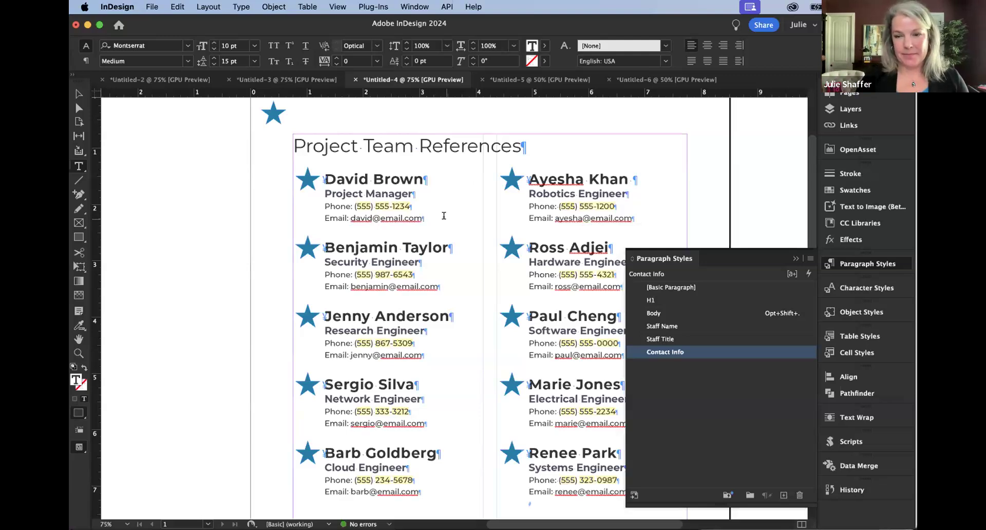
Try deleting the Contact Info paragraph style with Body as its replacement, and undo the deletion.
click(796, 258)
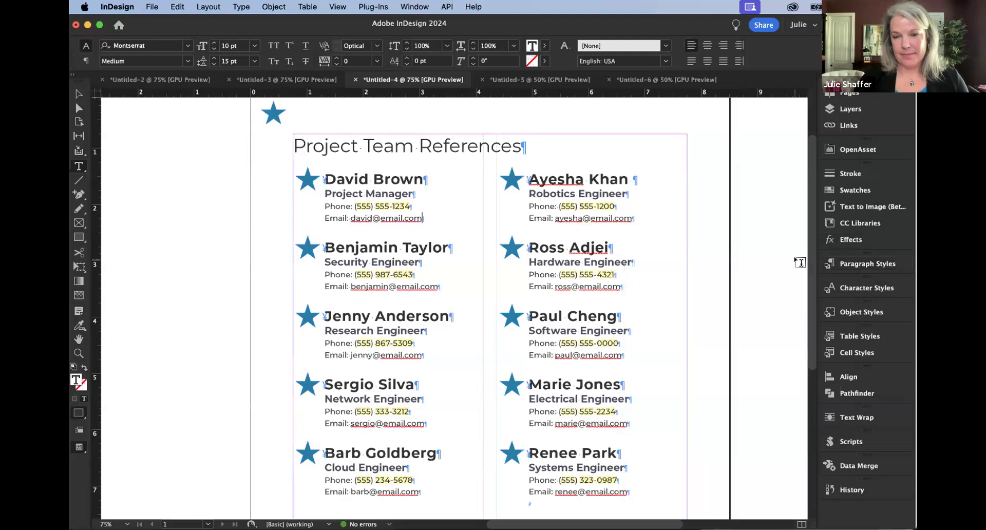
click(564, 247)
scroll(554, 249, right, 2)
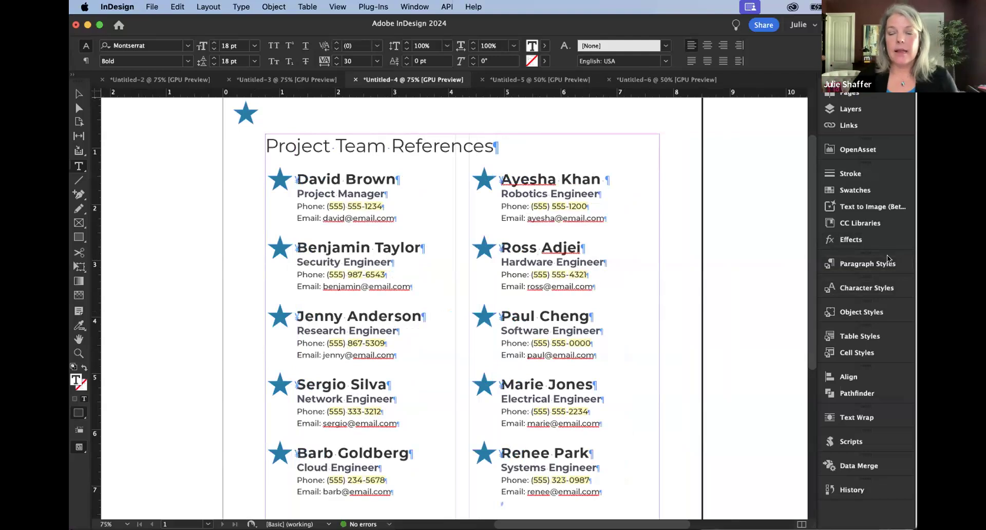
click(871, 266)
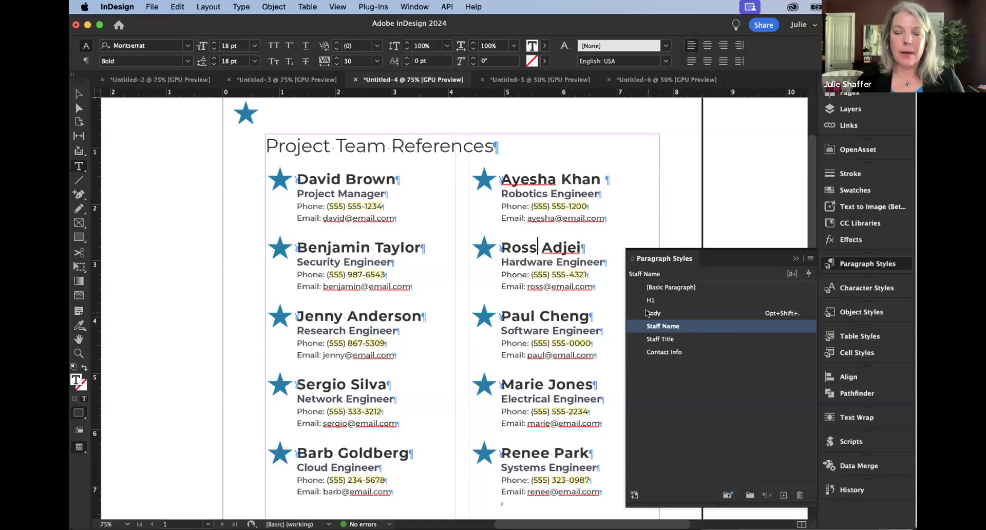
click(668, 353)
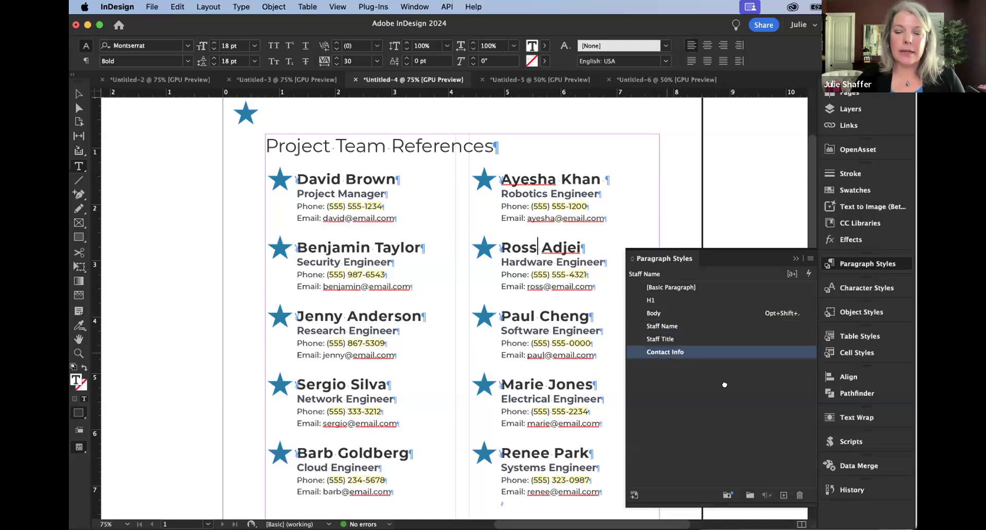
click(800, 495)
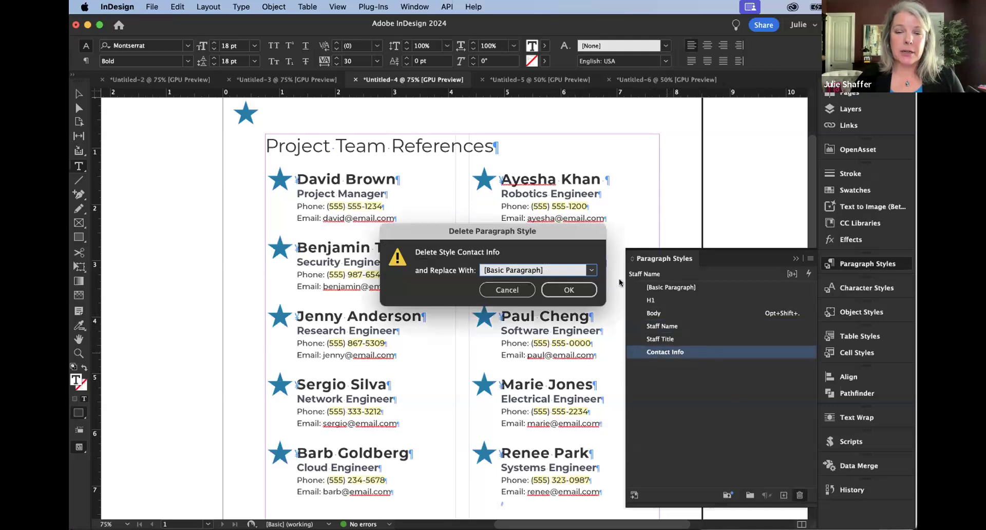
click(588, 270)
click(513, 318)
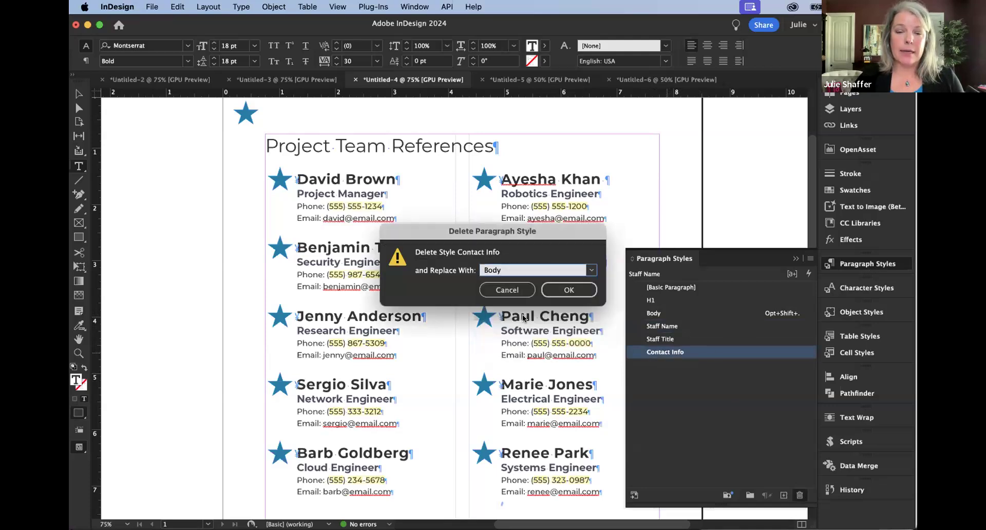
click(571, 290)
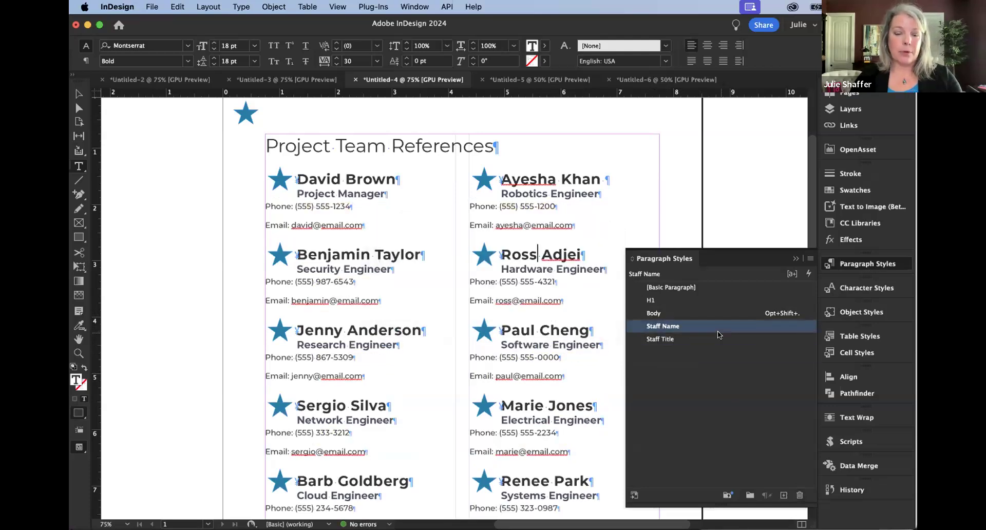
key(super+z)
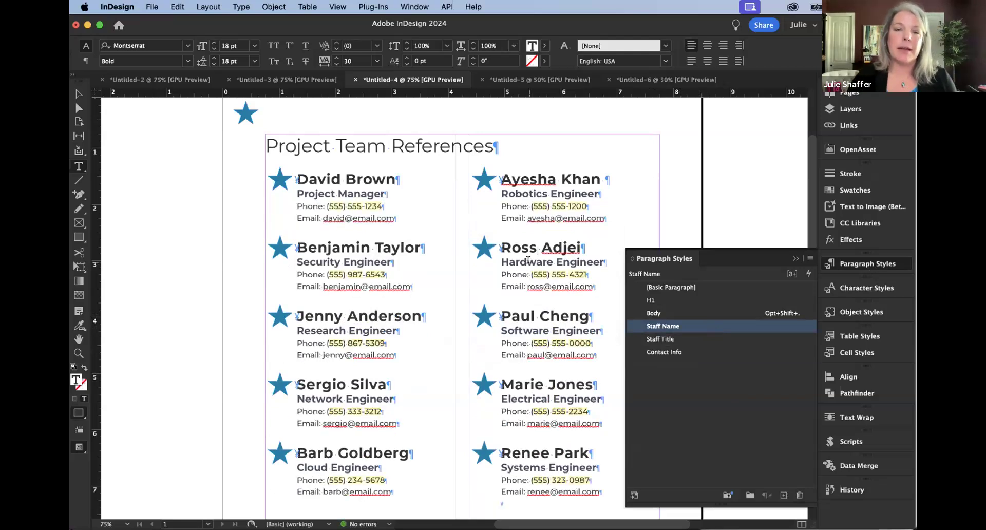
click(792, 258)
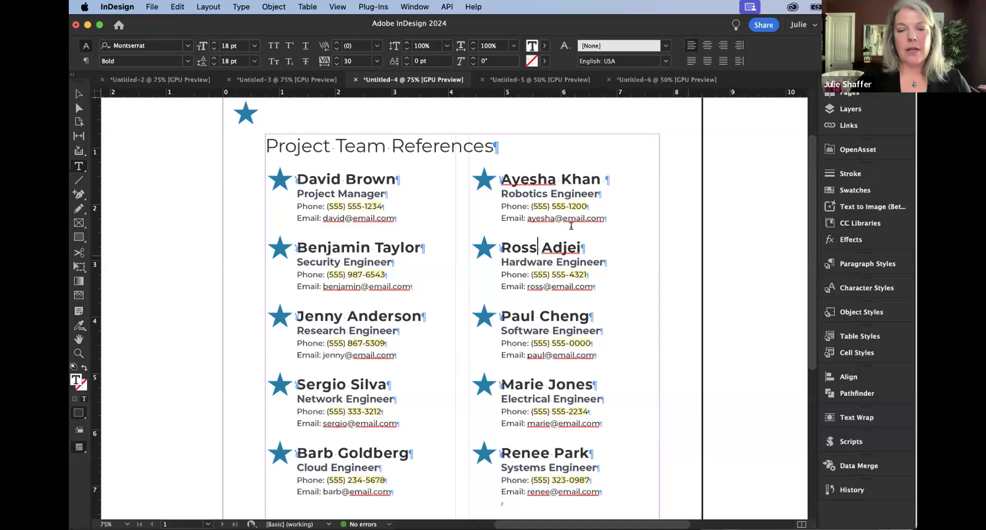
In the Untitled-2 document, open the Bullets paragraph style's Indents and Spacing settings for editing.
click(522, 207)
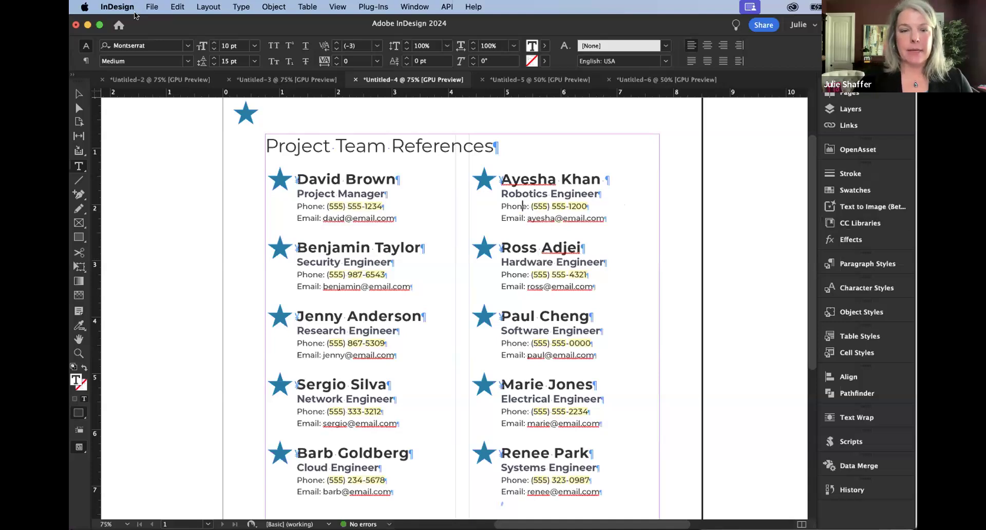
click(123, 80)
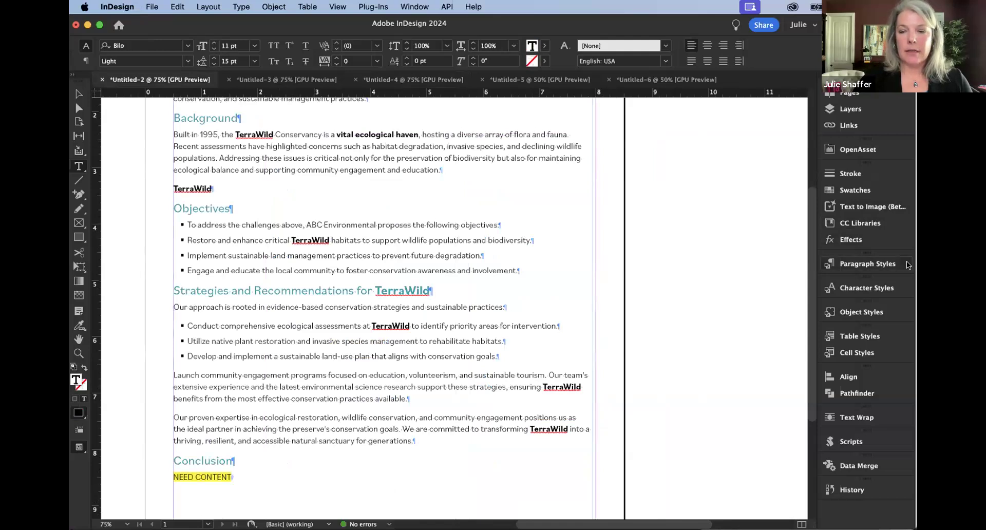
click(865, 263)
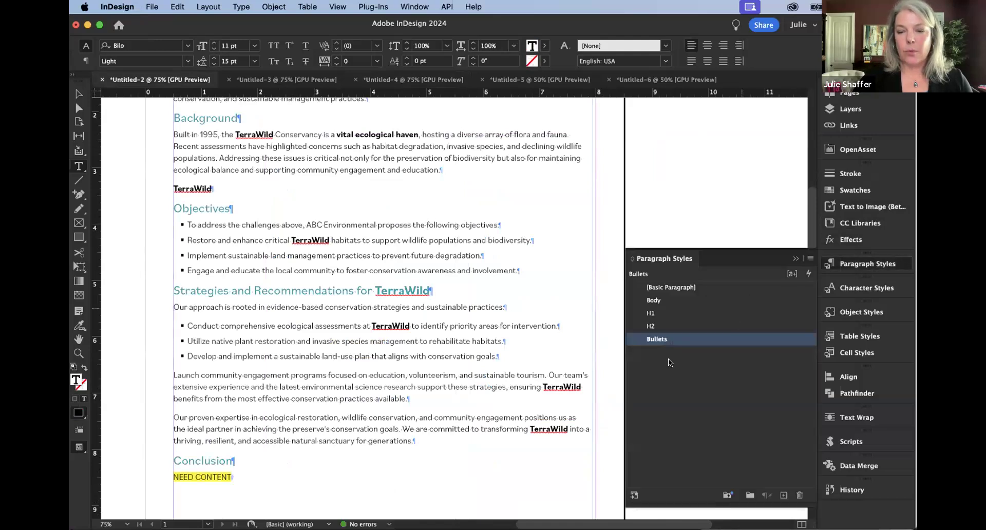
click(340, 165)
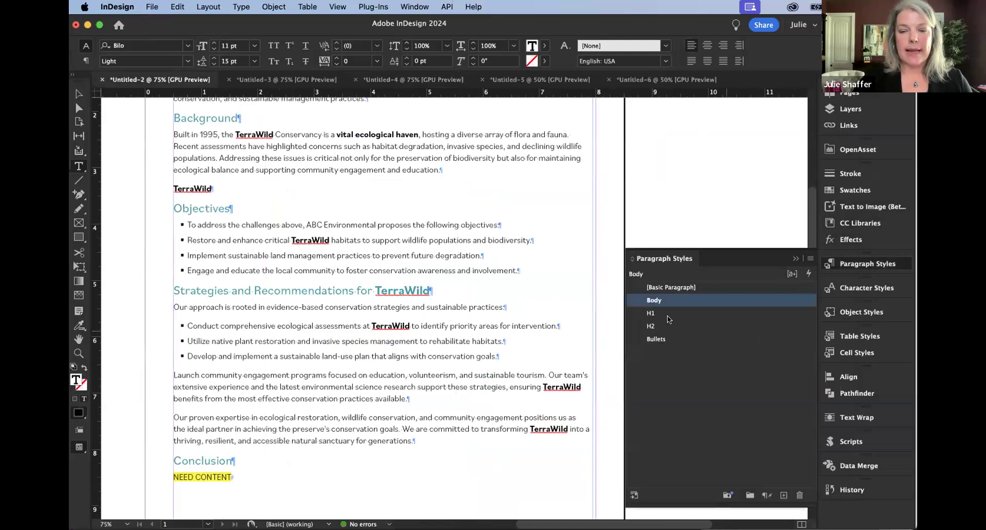
right_click(670, 341)
click(694, 355)
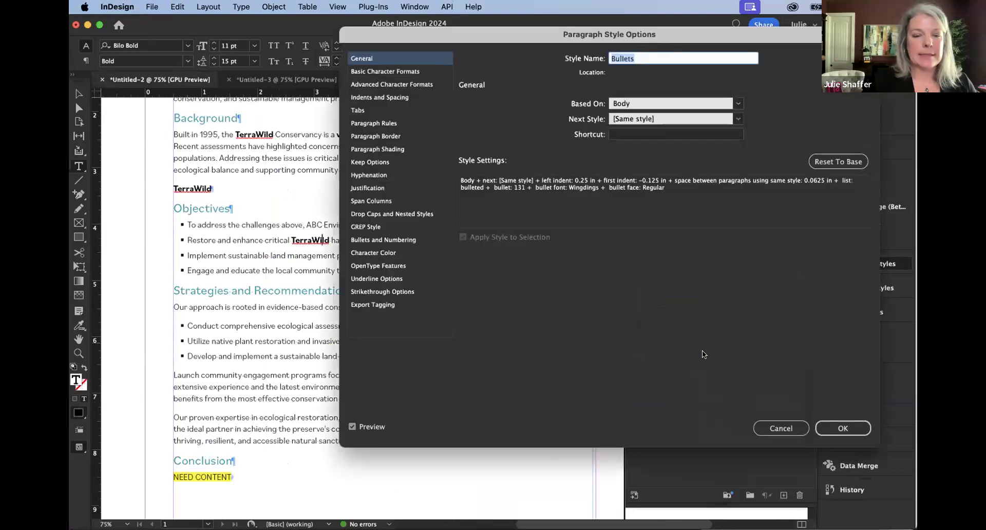
click(381, 97)
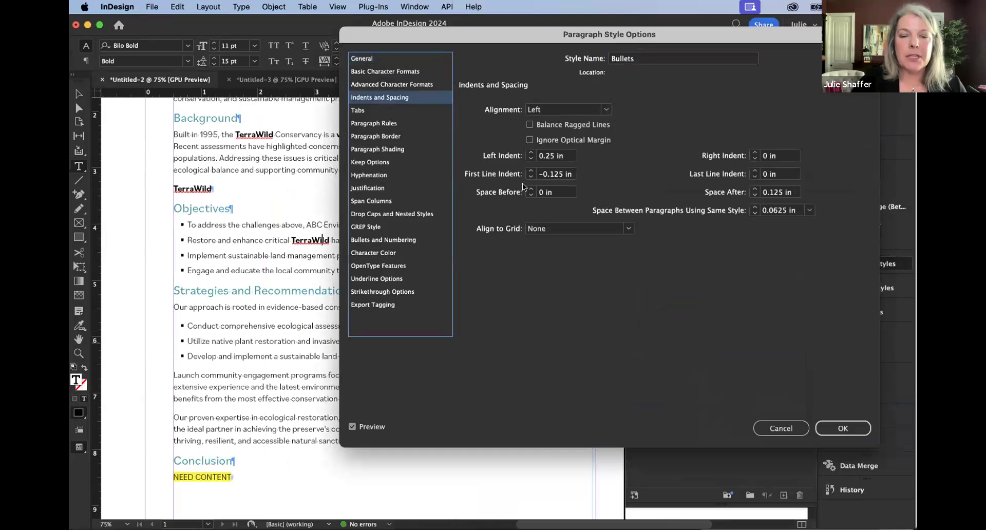
Try raising the Bullets style's Space After to 0.75 in.
click(754, 189)
click(754, 189)
click(754, 188)
click(755, 189)
click(754, 189)
click(755, 189)
click(754, 189)
click(755, 189)
click(752, 187)
click(753, 187)
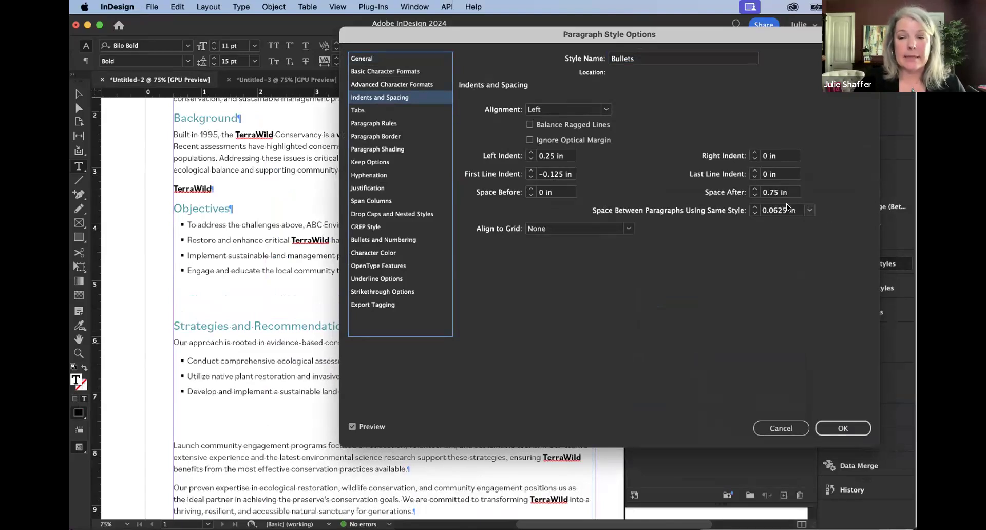
Try different values for the Bullets style's Space Between Paragraphs Using Same Style, finishing at 0 in.
click(809, 212)
click(802, 240)
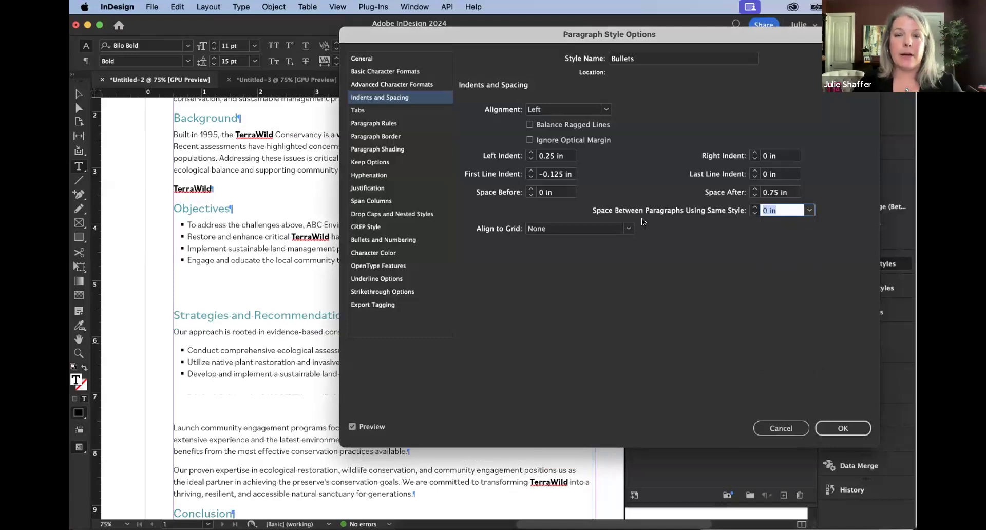
click(754, 207)
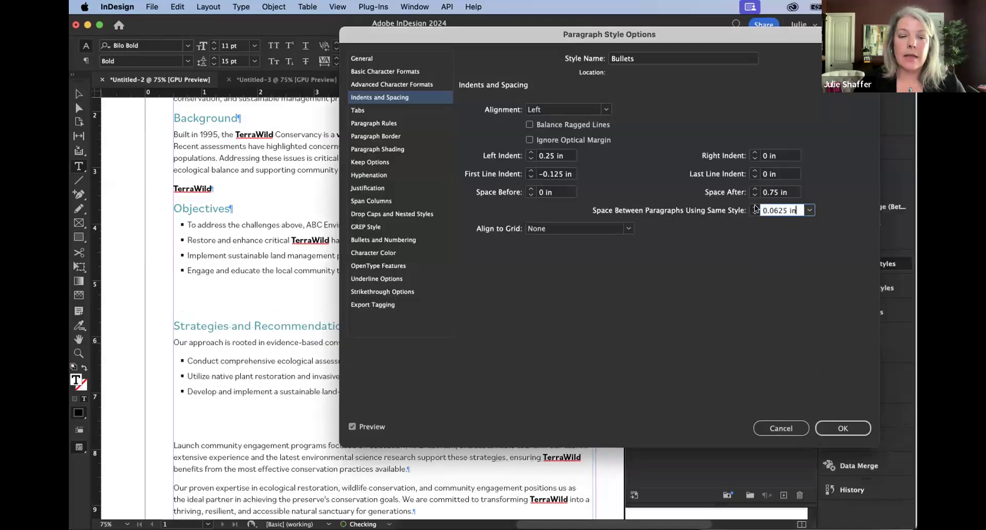
click(754, 207)
click(754, 213)
click(754, 212)
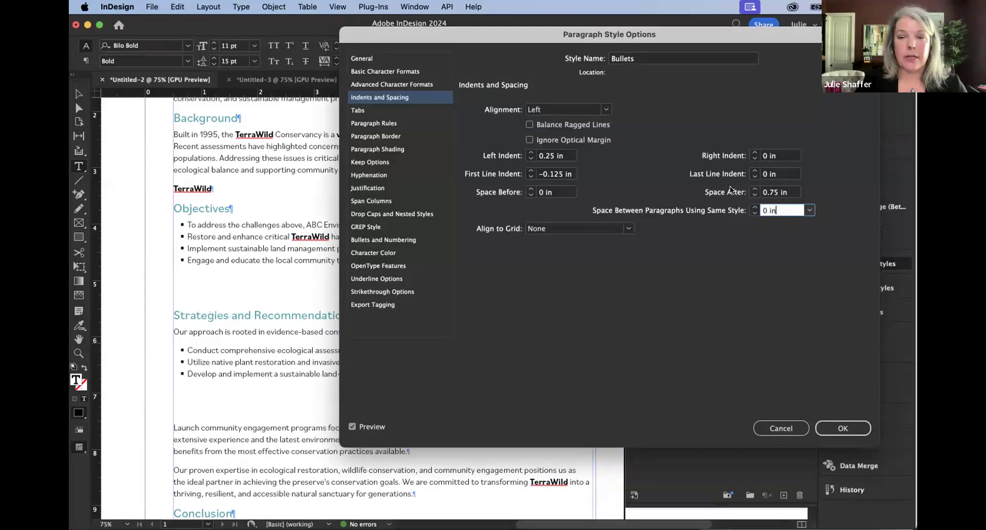
Try reducing the Bullets style's Space After to 0.25 in, and discard all edits to the style.
click(754, 195)
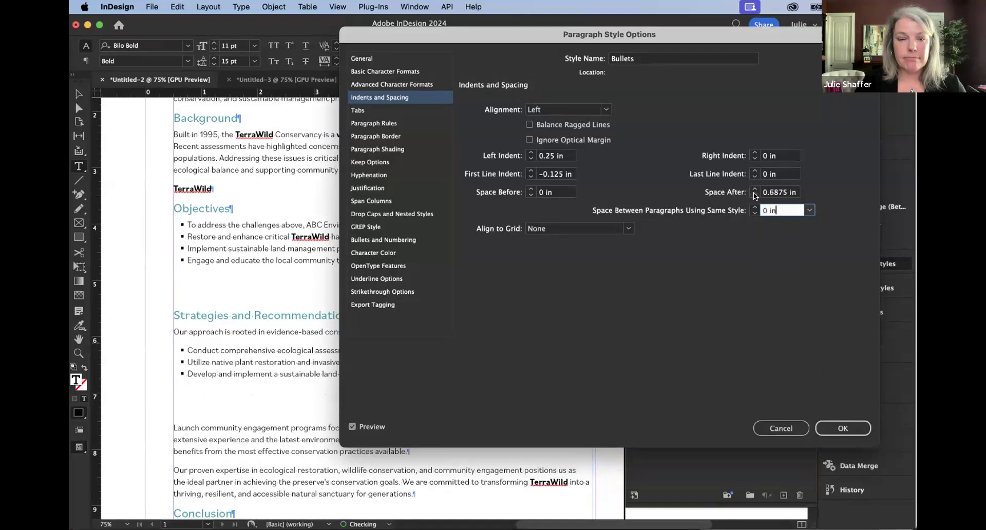
click(755, 195)
click(754, 196)
click(754, 195)
click(754, 195)
click(754, 195)
click(754, 195)
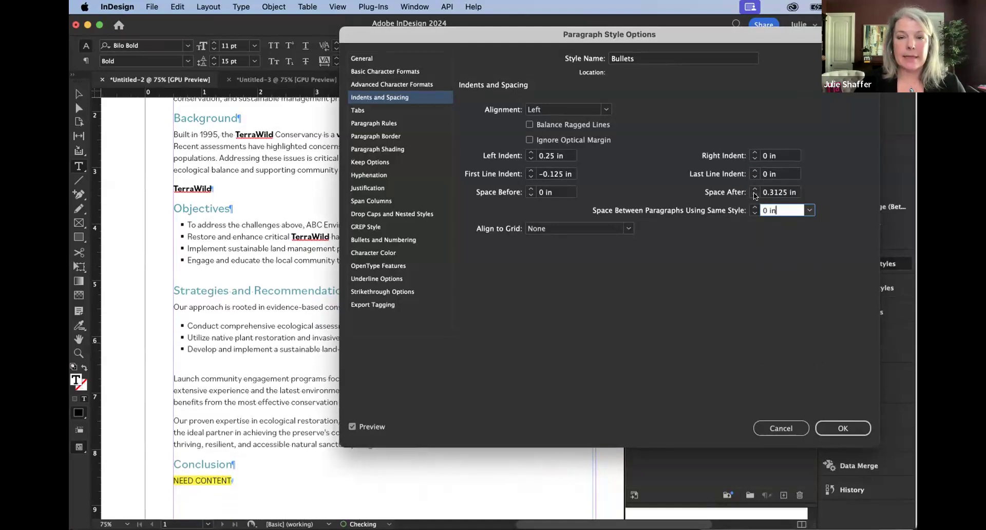
click(754, 195)
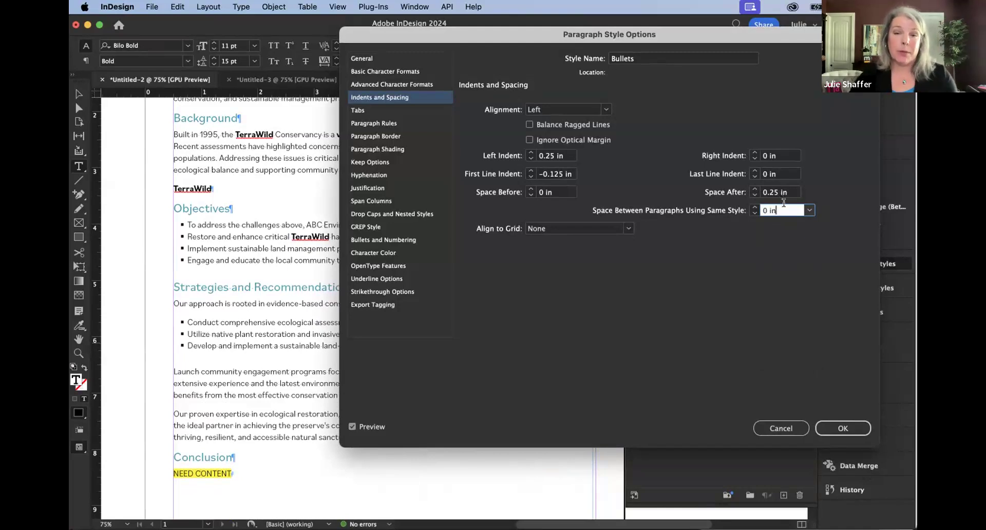
click(778, 427)
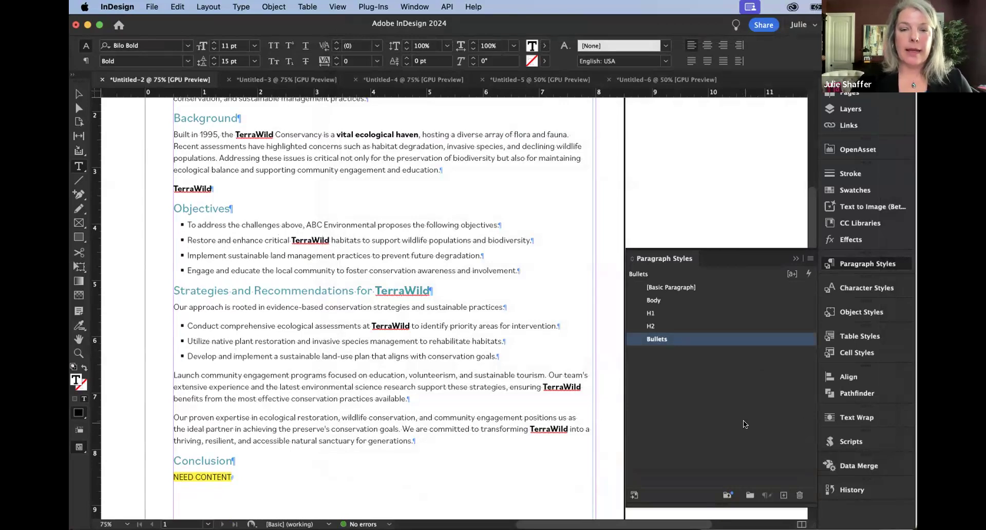
In the Untitled-4 Project Team References document, delete the anchored star beside the first contact's name.
click(508, 78)
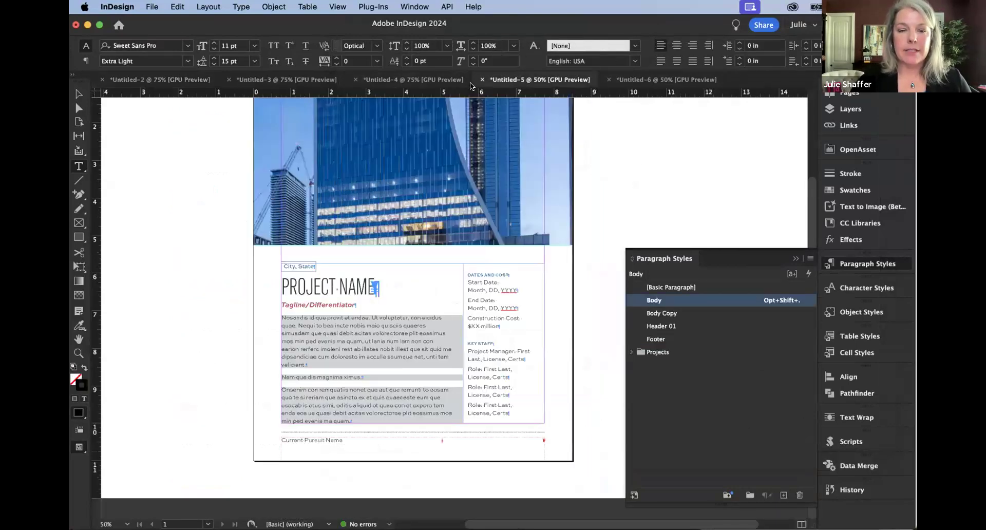
click(417, 80)
click(364, 178)
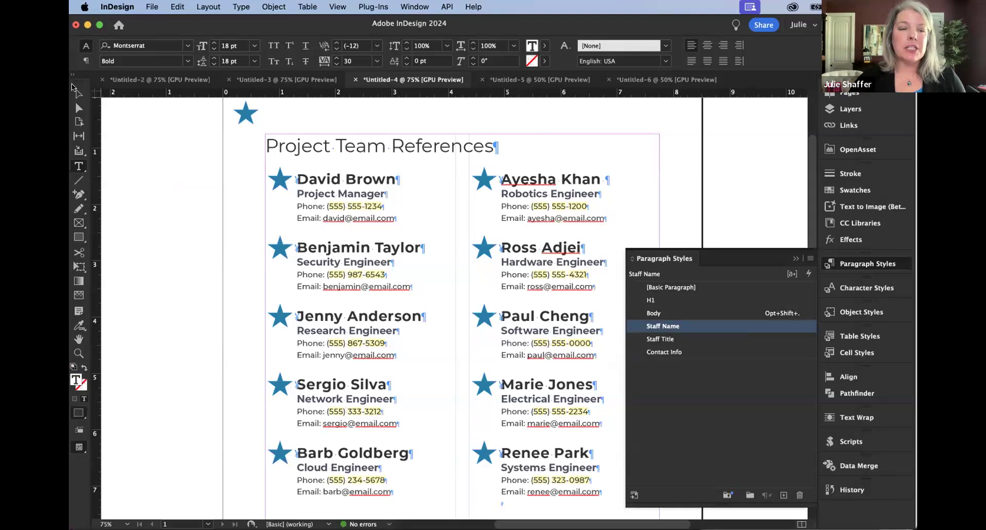
key(Escape)
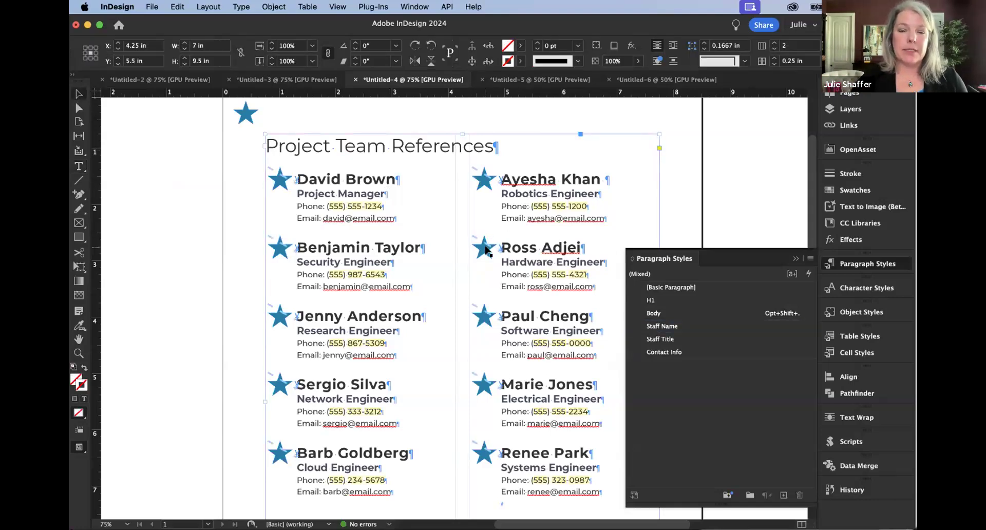
double_click(293, 176)
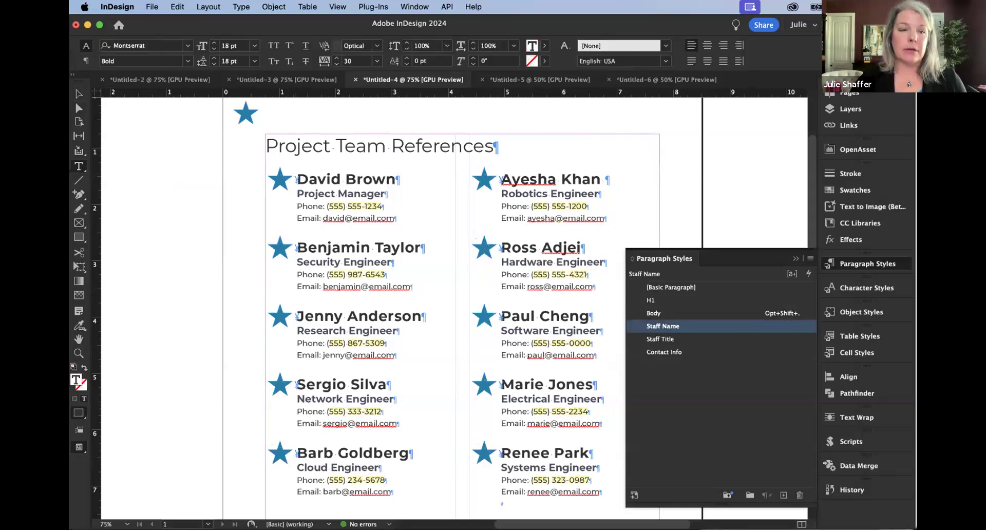
key(Escape)
click(276, 186)
key(Delete)
Anchor the loose star above the heading to the start of the first contact's name and apply the Star object style.
click(251, 106)
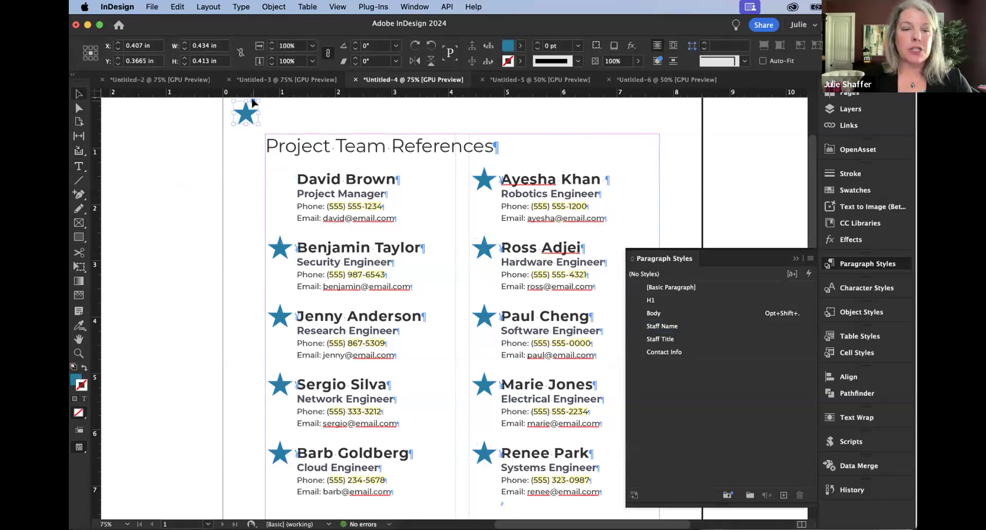
drag(252, 102, 297, 183)
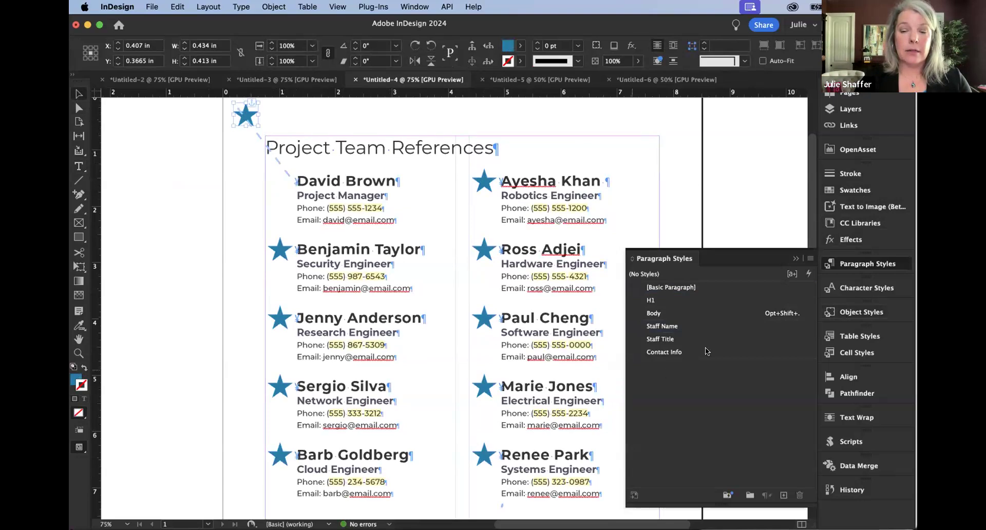
click(852, 312)
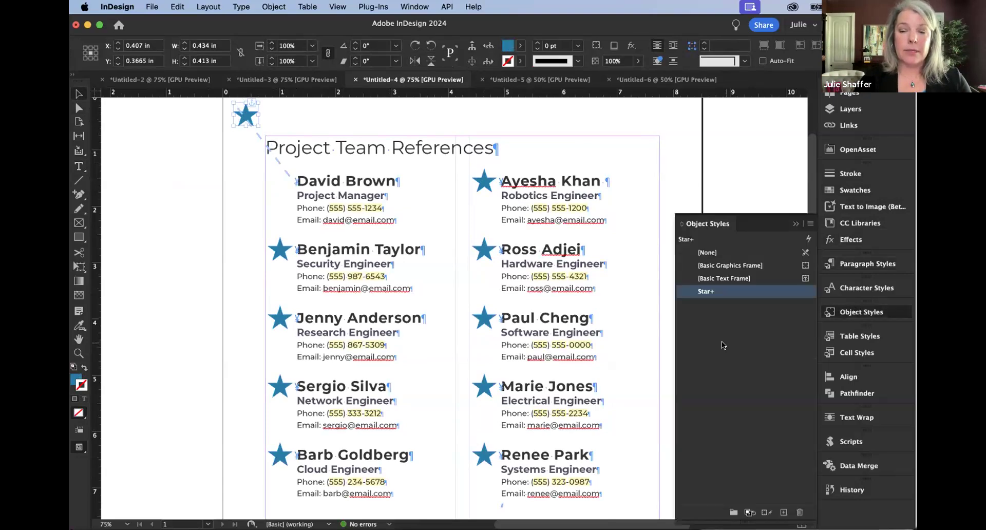
right_click(698, 294)
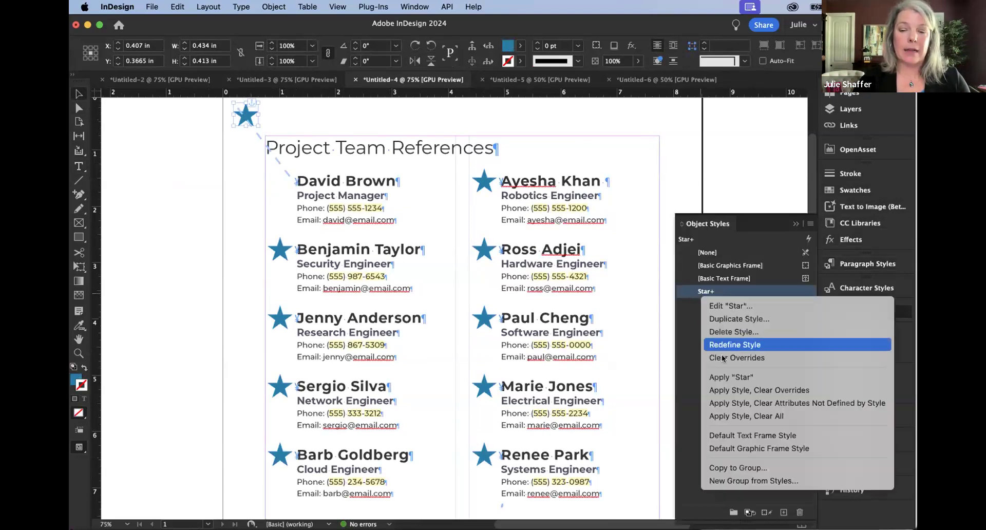
click(722, 378)
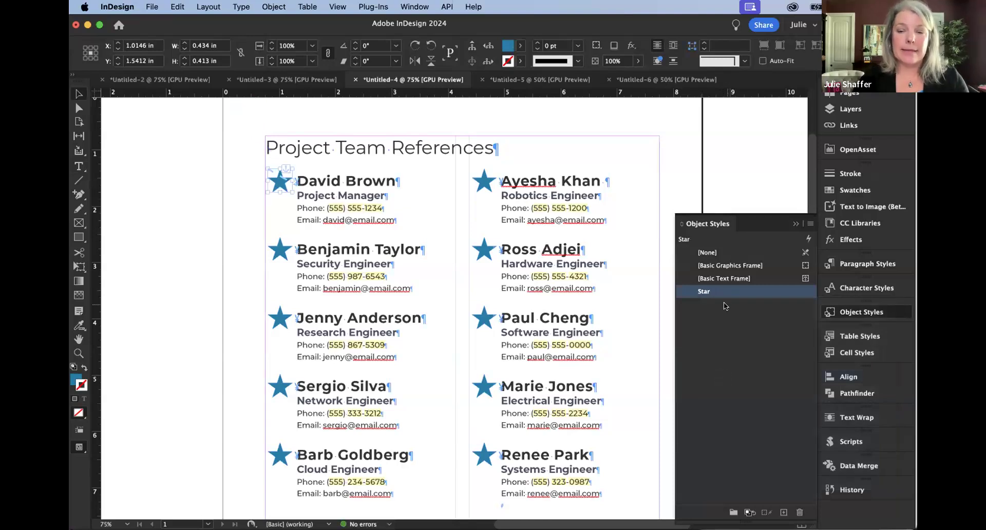
Examine the Anchored Object Options stored in the Star object style, including its reference points and X and Y offsets.
right_click(705, 296)
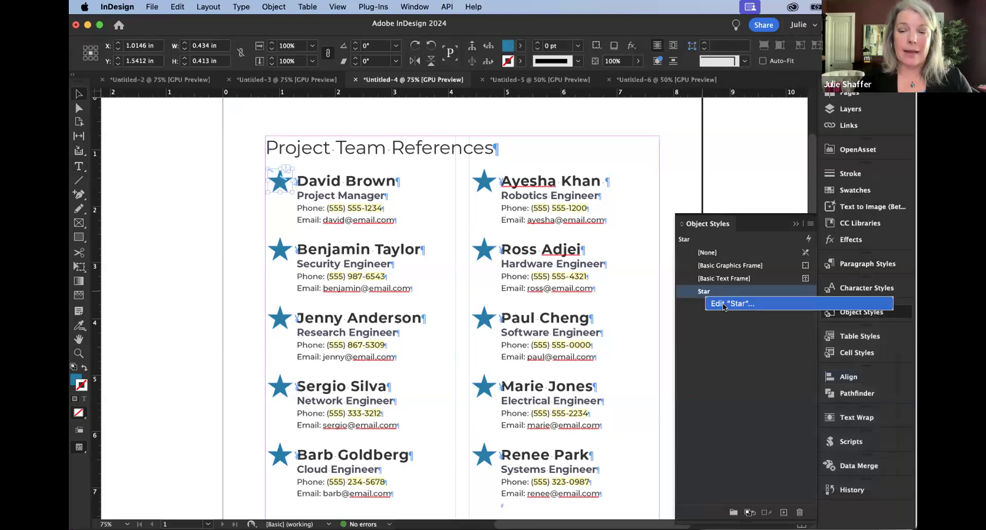
click(724, 305)
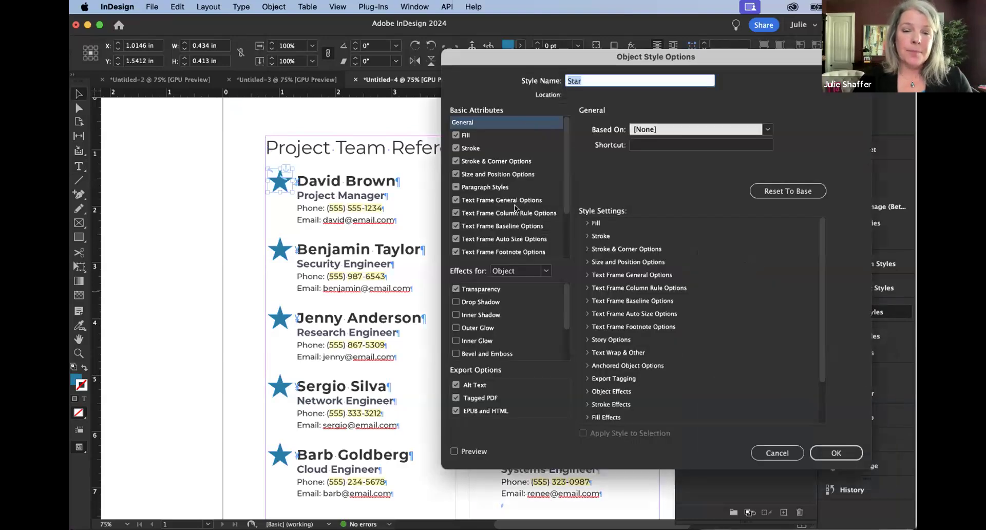
scroll(529, 239, down, 1)
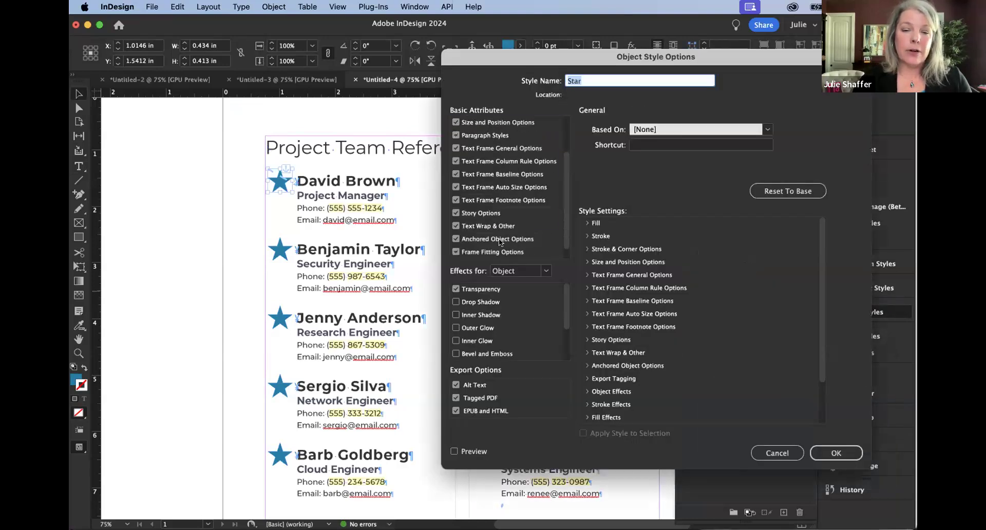
click(498, 239)
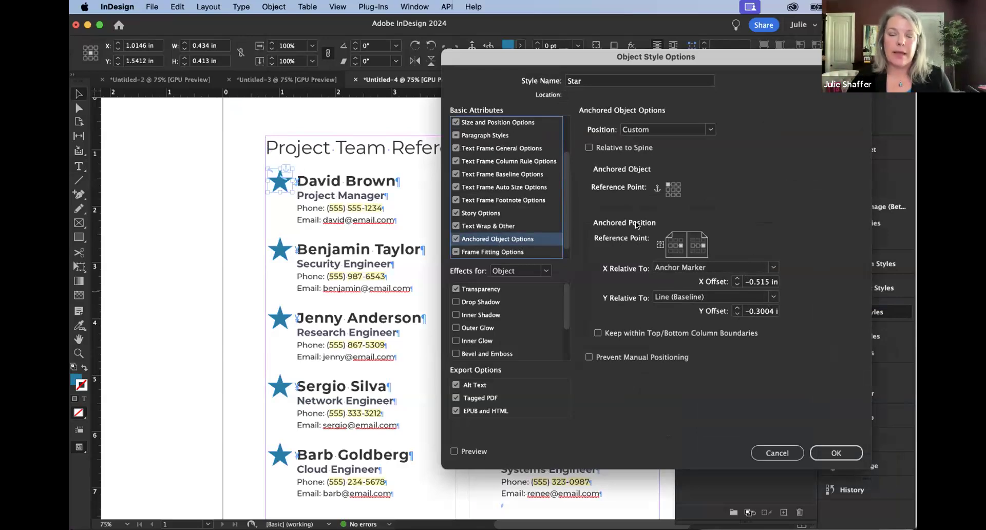
click(833, 452)
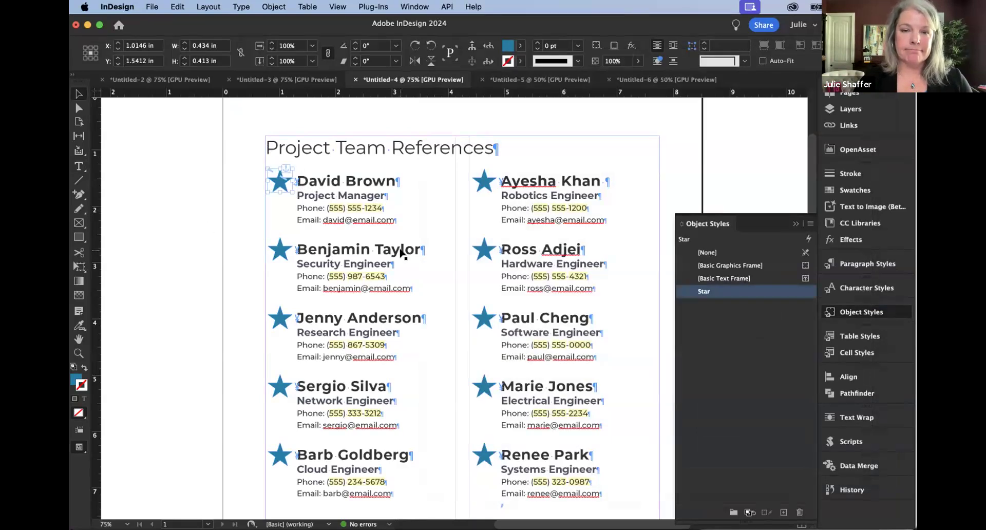
scroll(402, 253, right, 1)
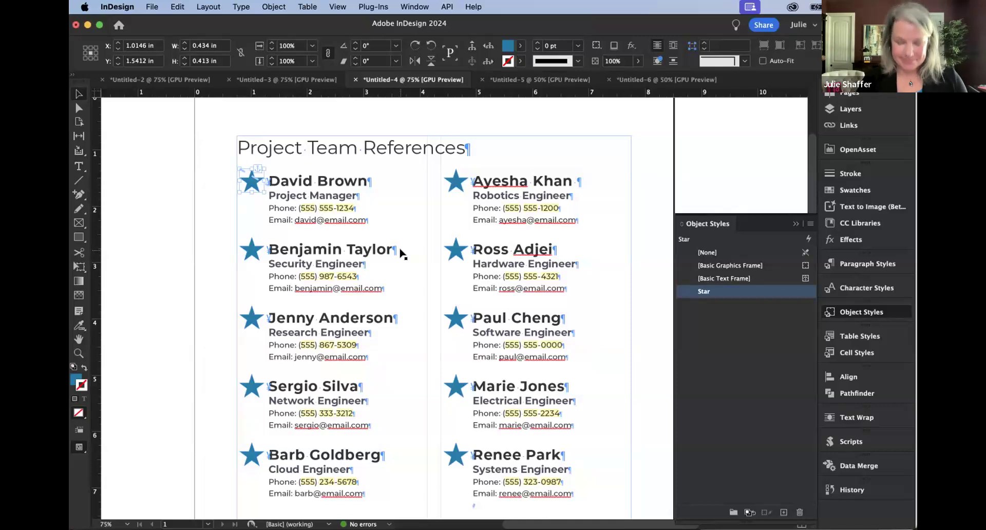
click(796, 224)
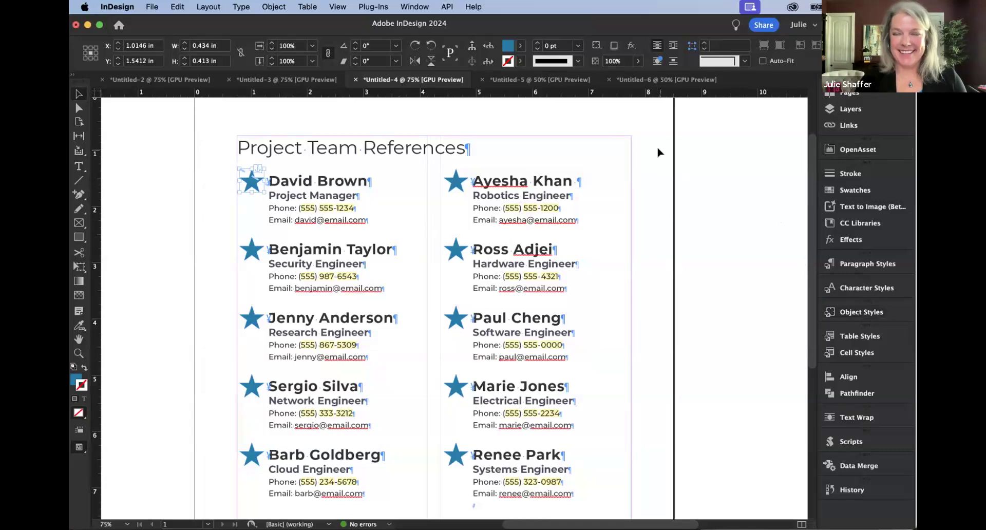